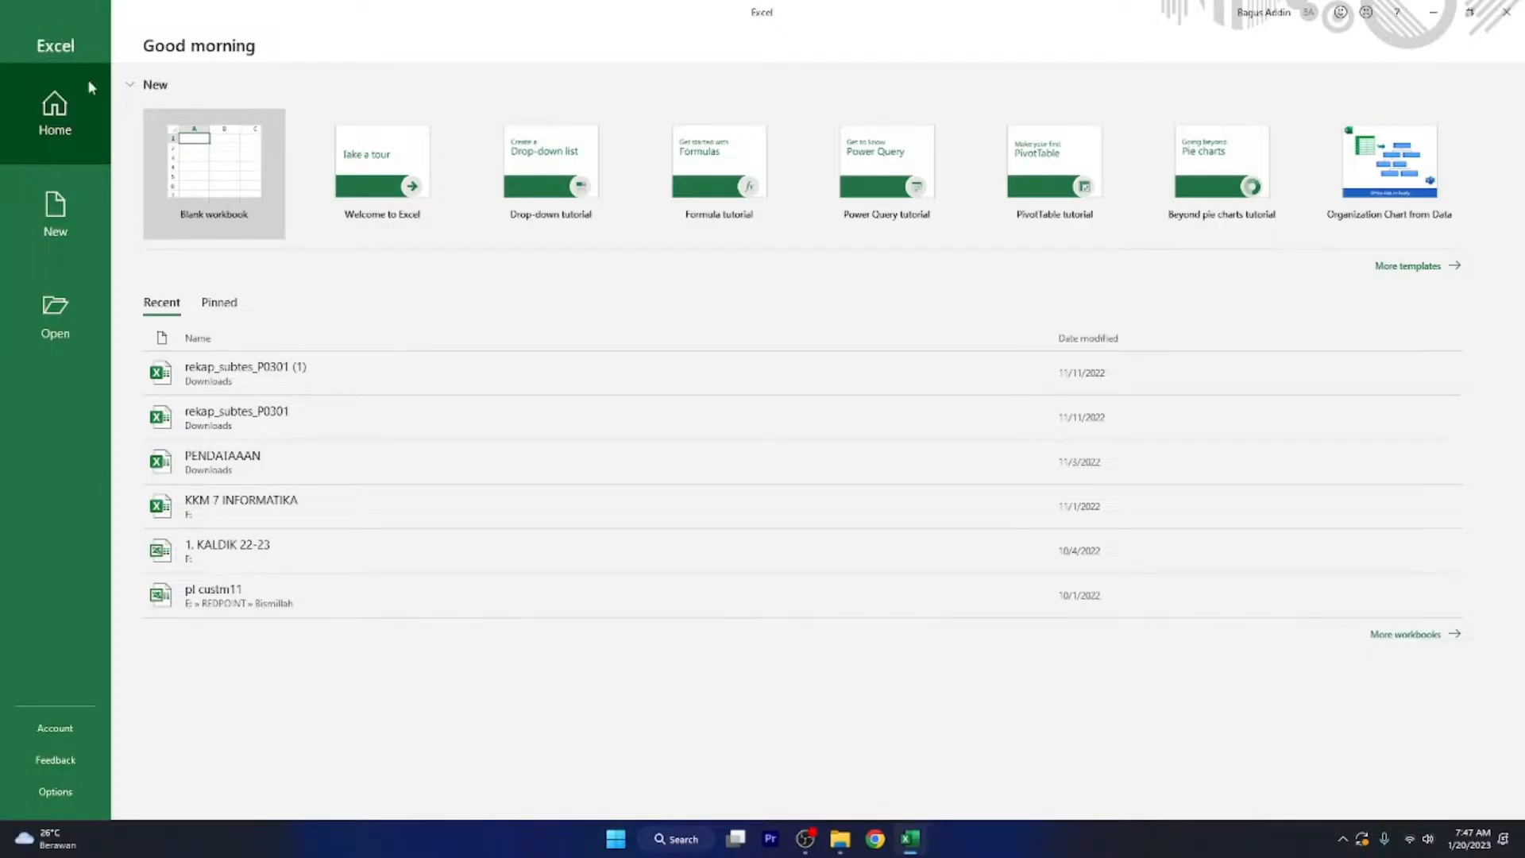
Step: Check the pinned files list, create a blank workbook, and select cell A1
left_click(219, 303)
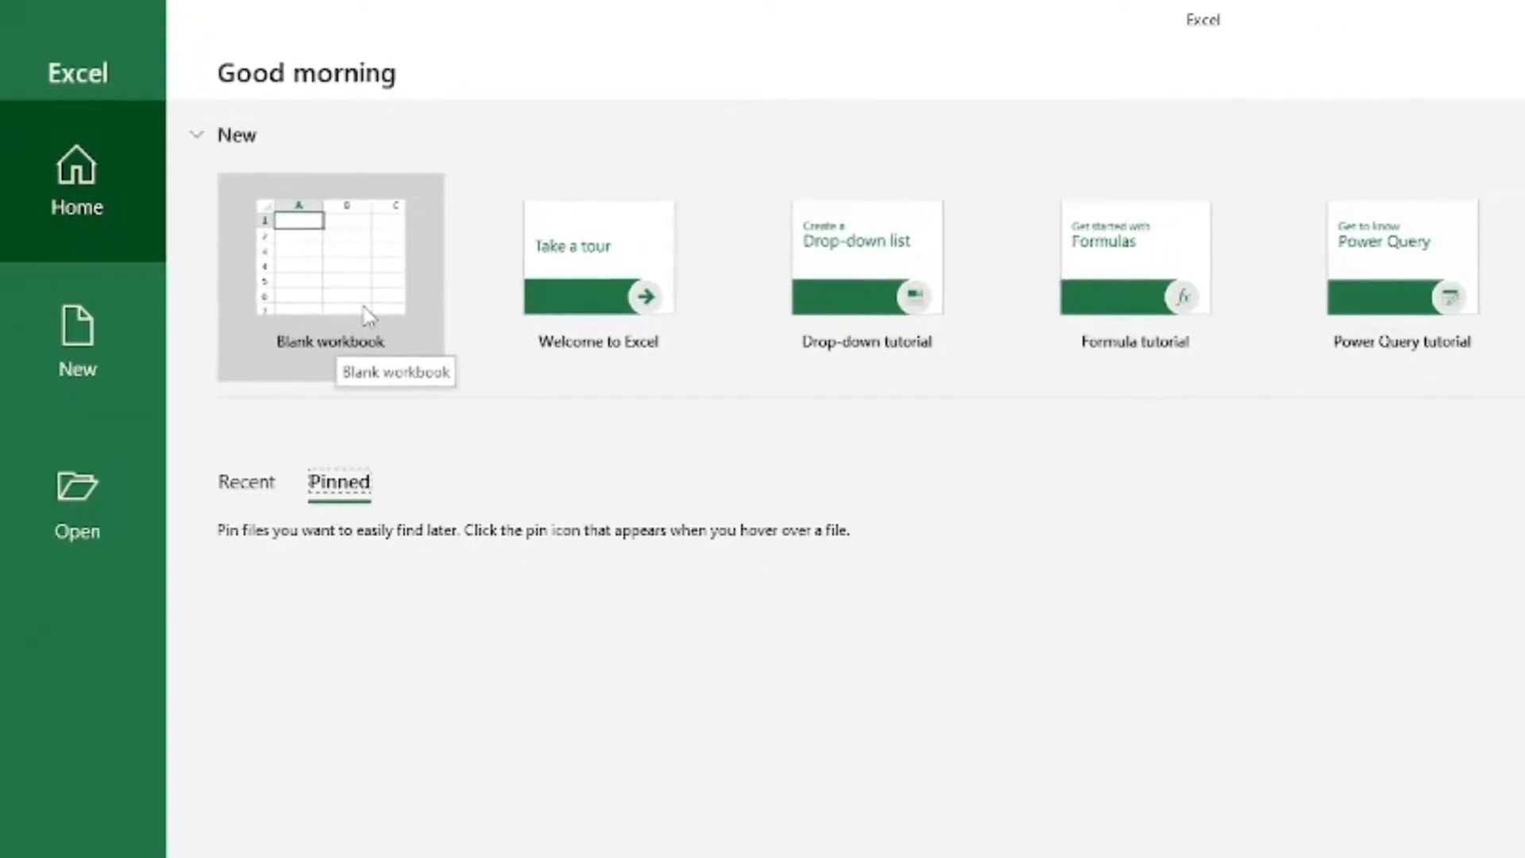
left_click(363, 308)
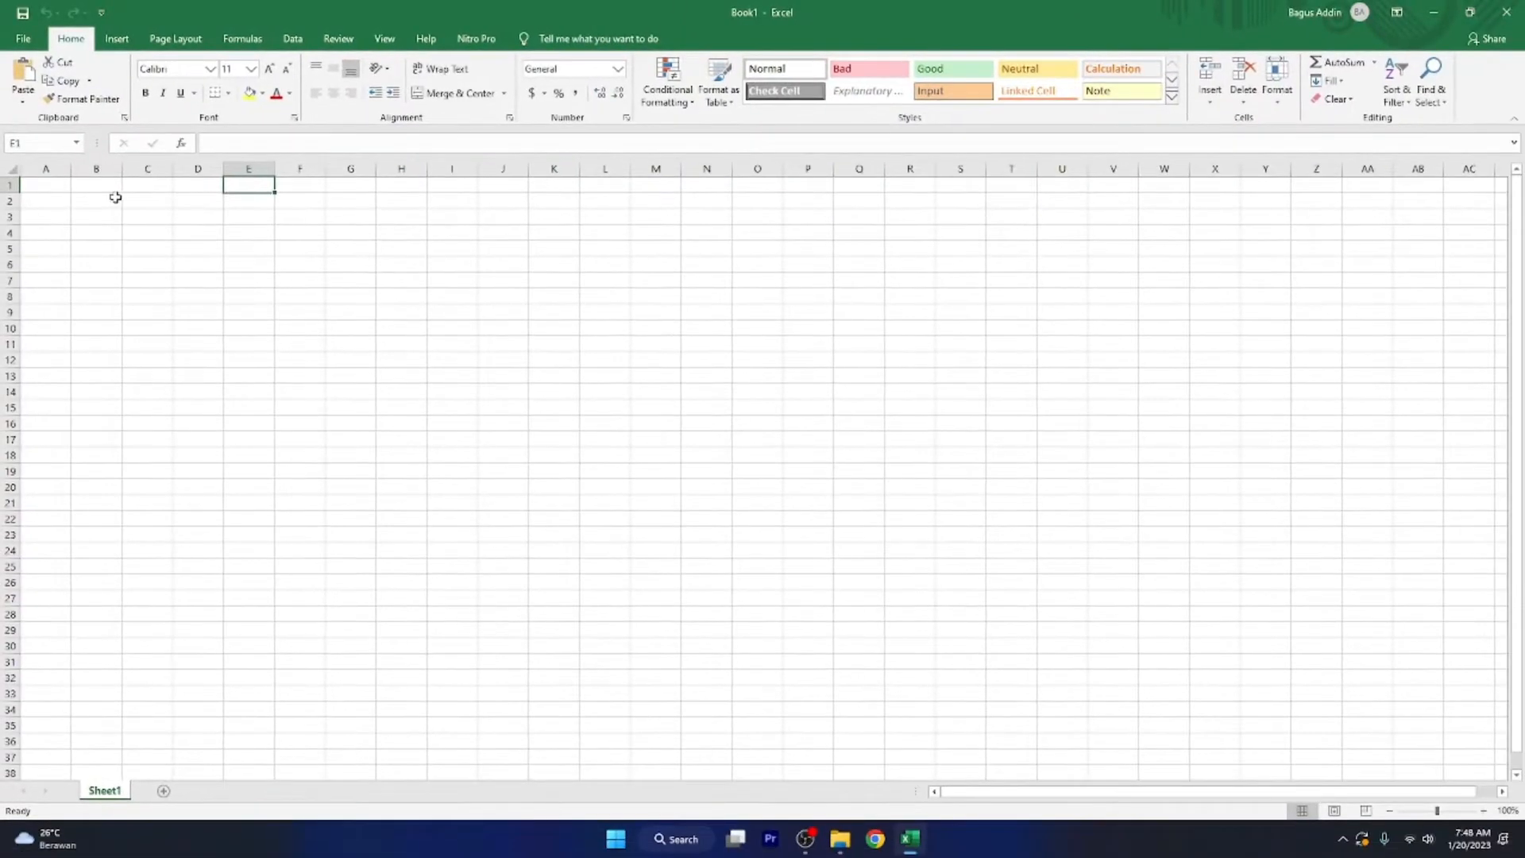
left_click(46, 188)
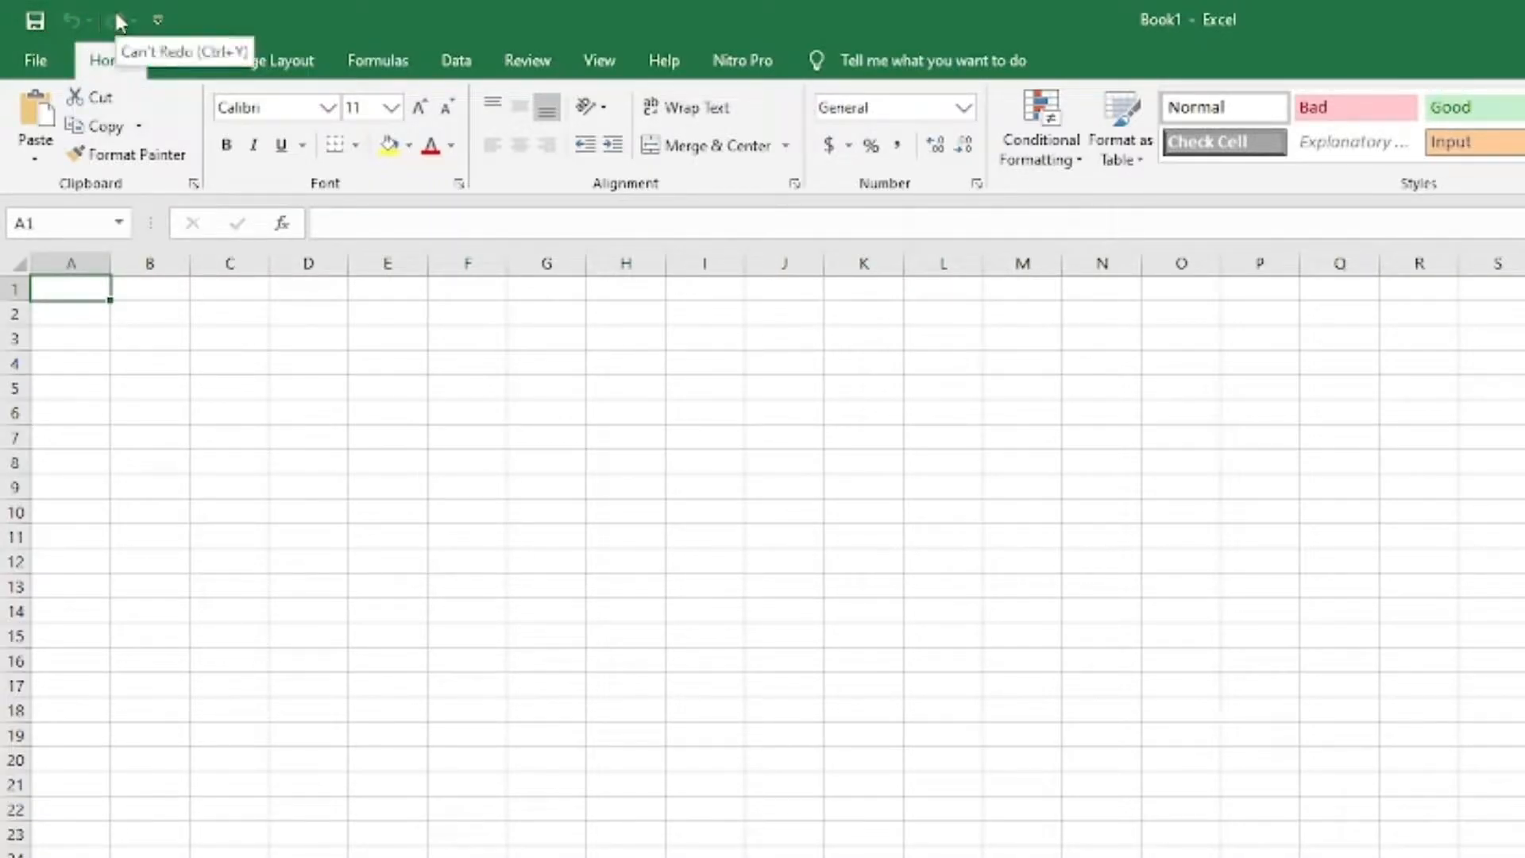
Step: Add the New and Quick Print commands to the Quick Access Toolbar
left_click(164, 18)
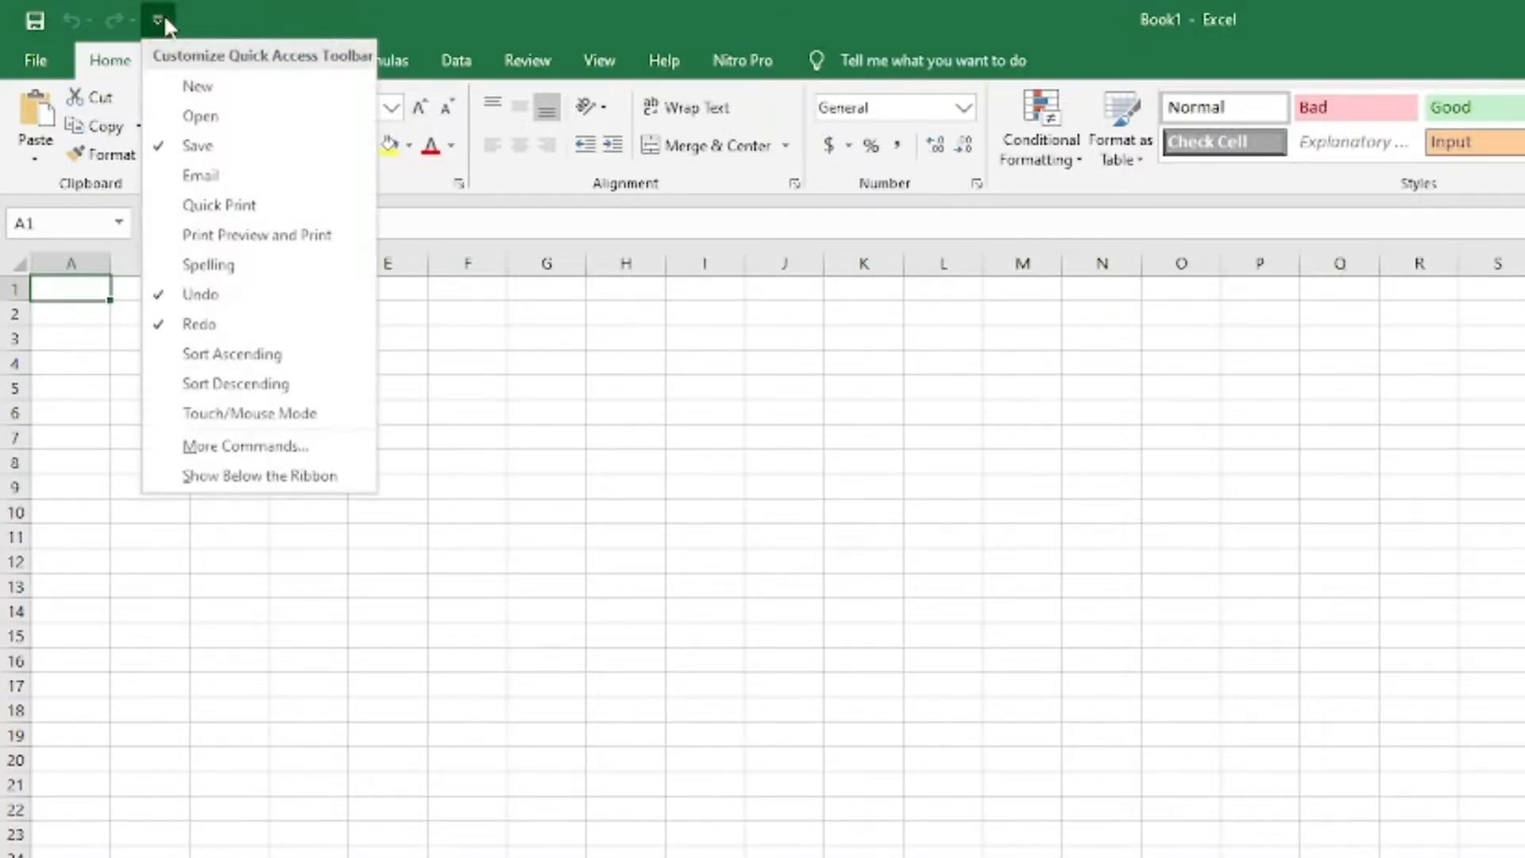
left_click(178, 87)
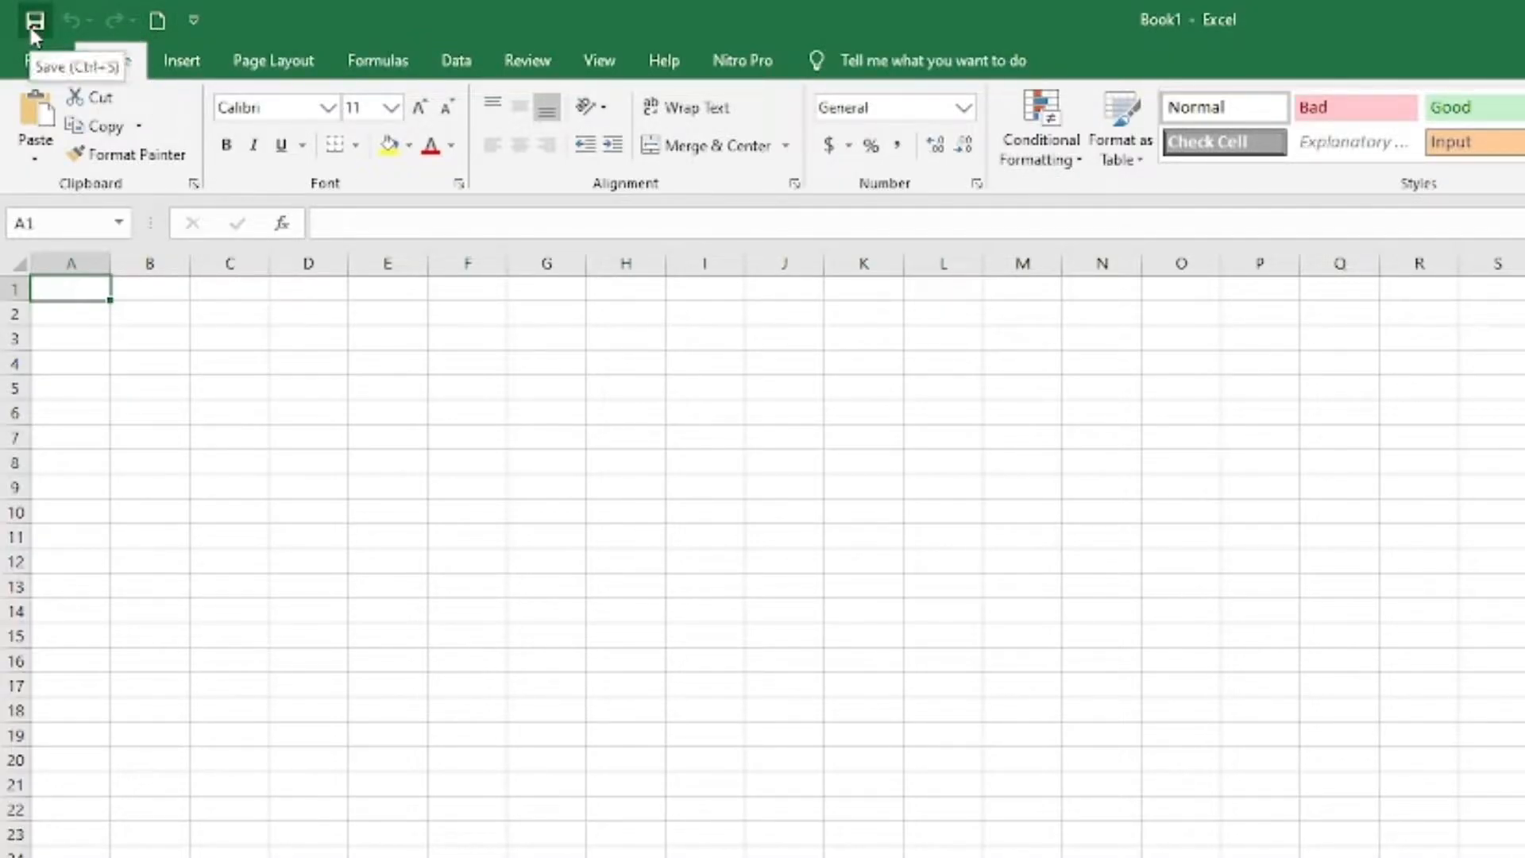
left_click(192, 22)
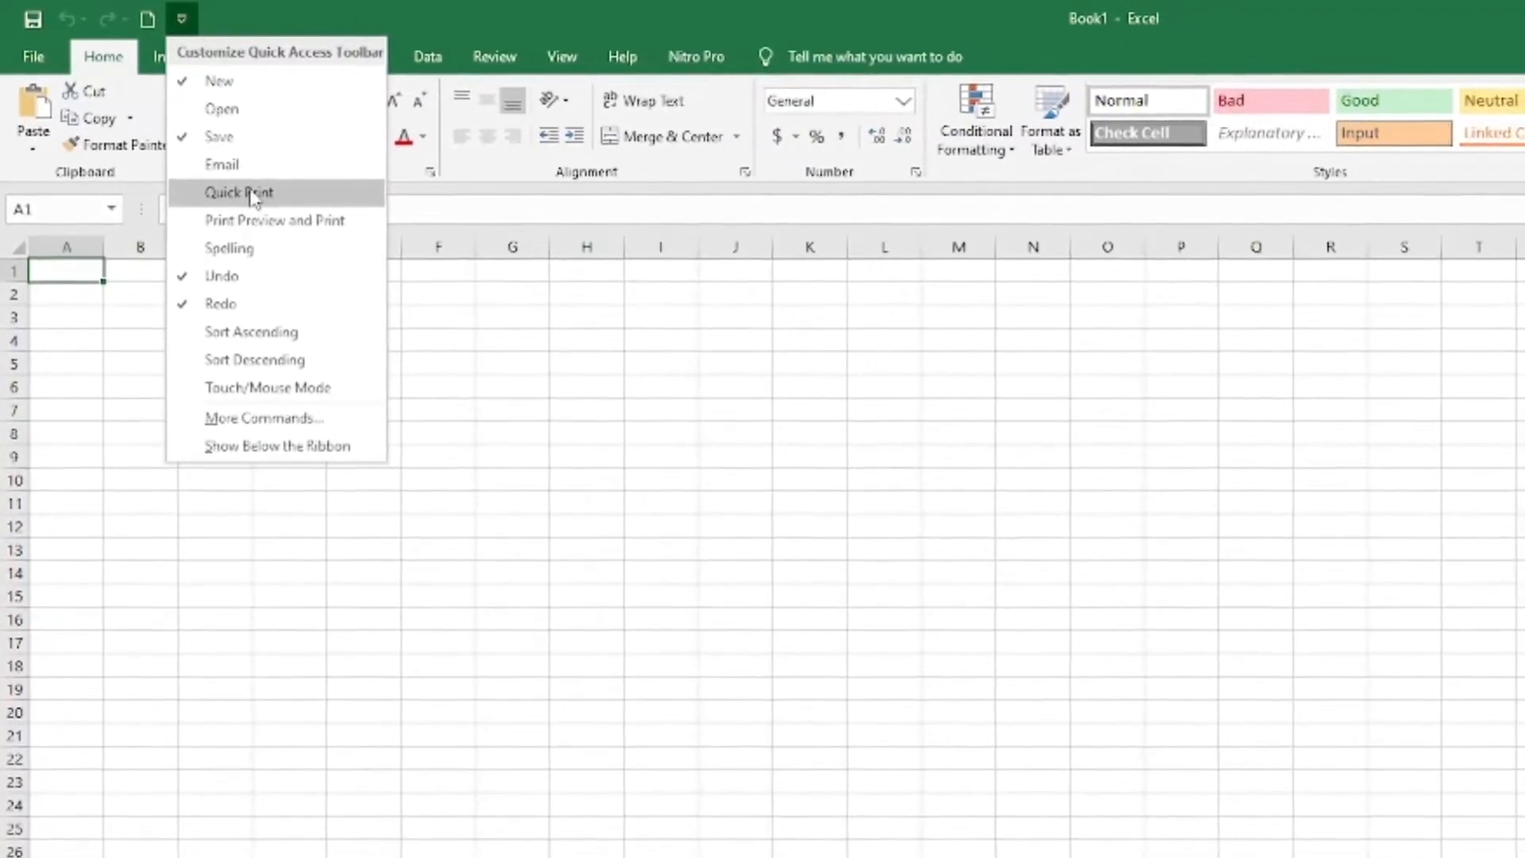
left_click(250, 198)
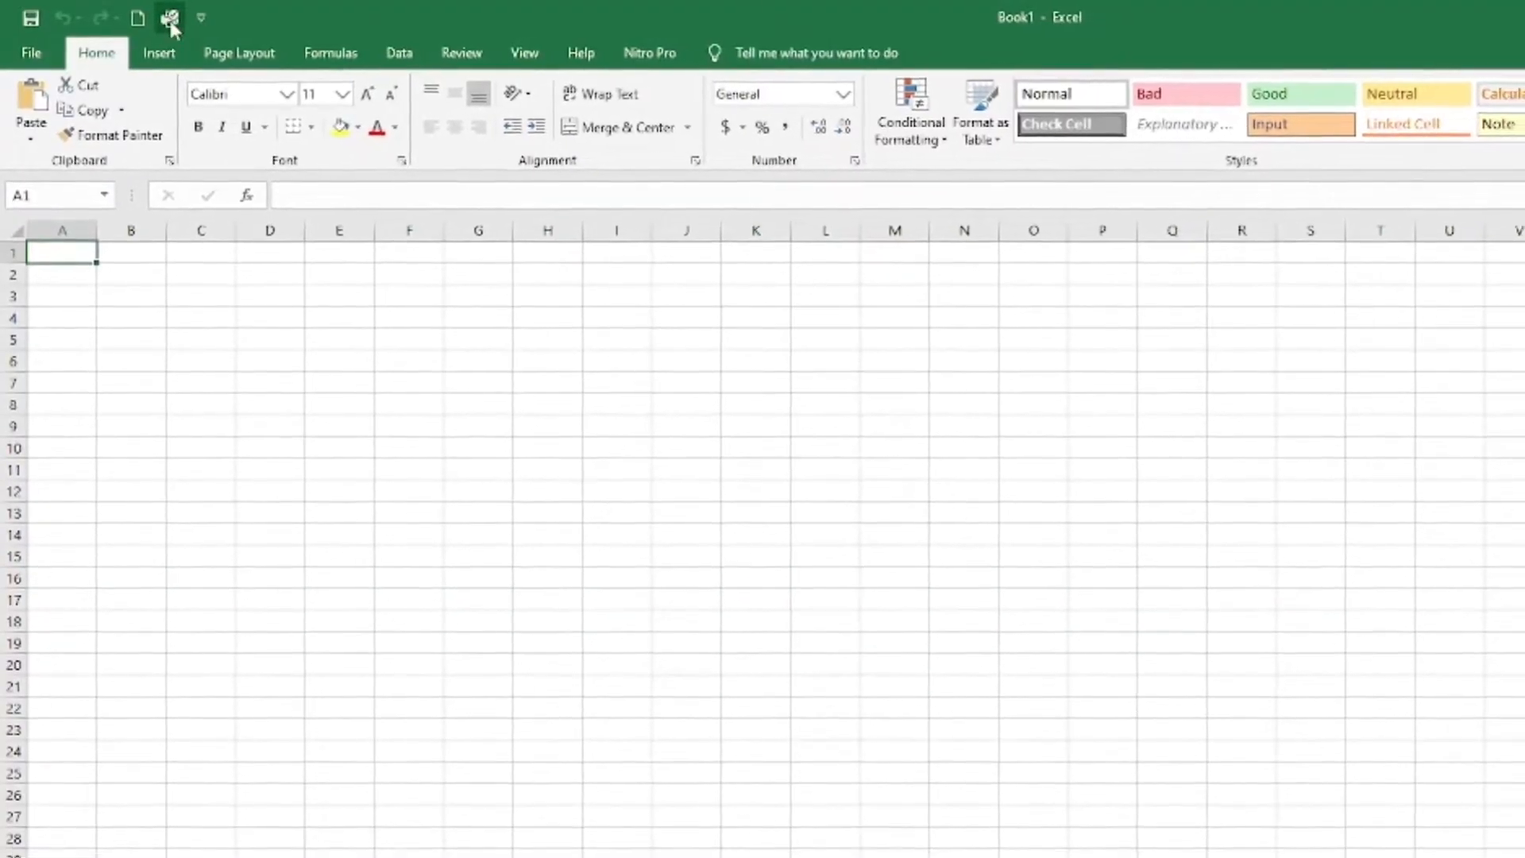
Step: Remove Quick Print and New from the Quick Access Toolbar
left_click(208, 19)
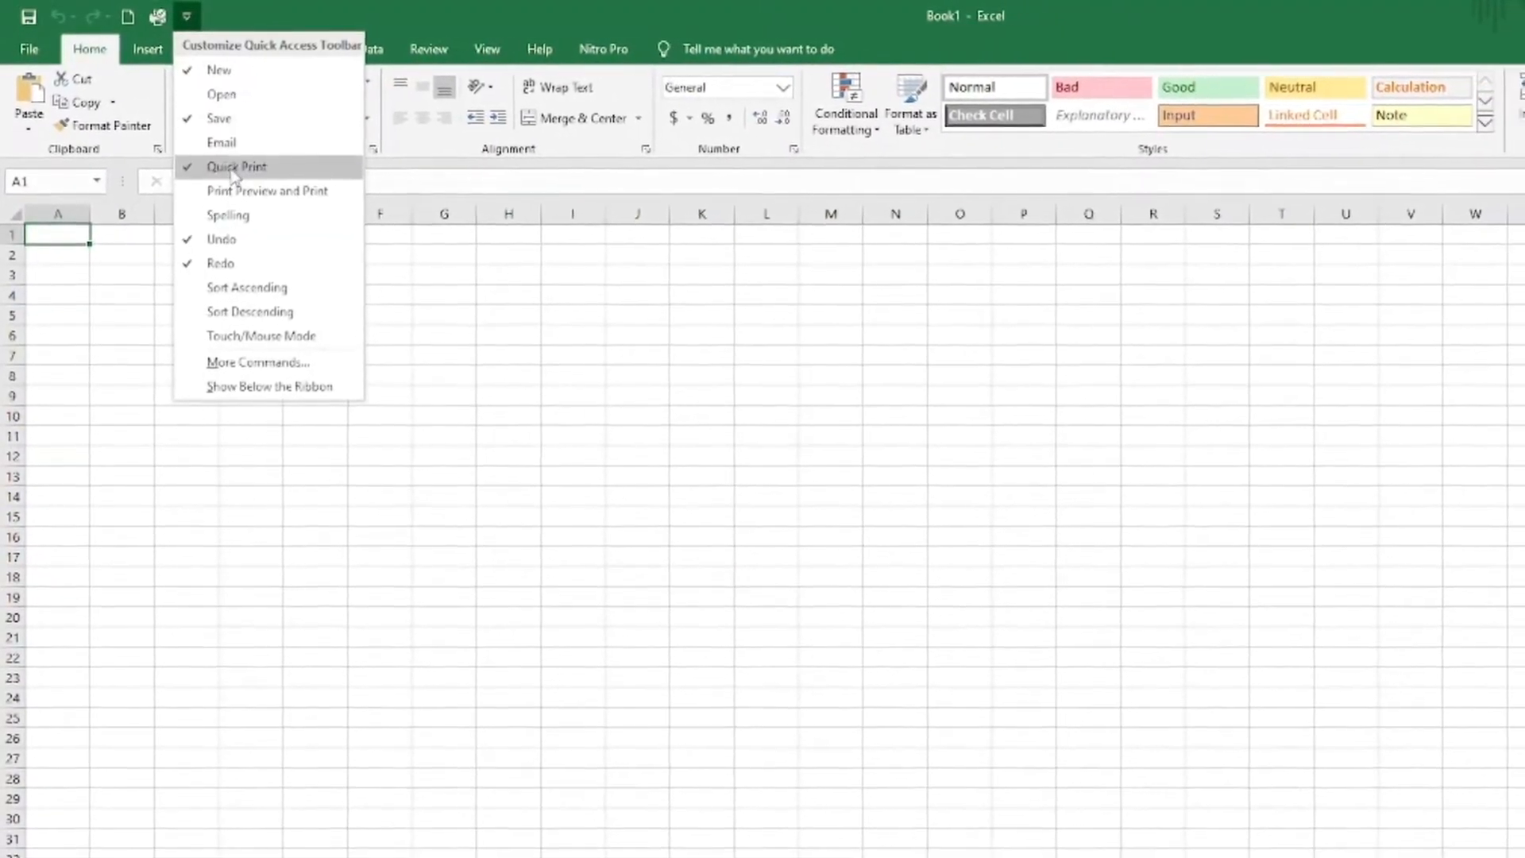
left_click(241, 170)
left_click(190, 16)
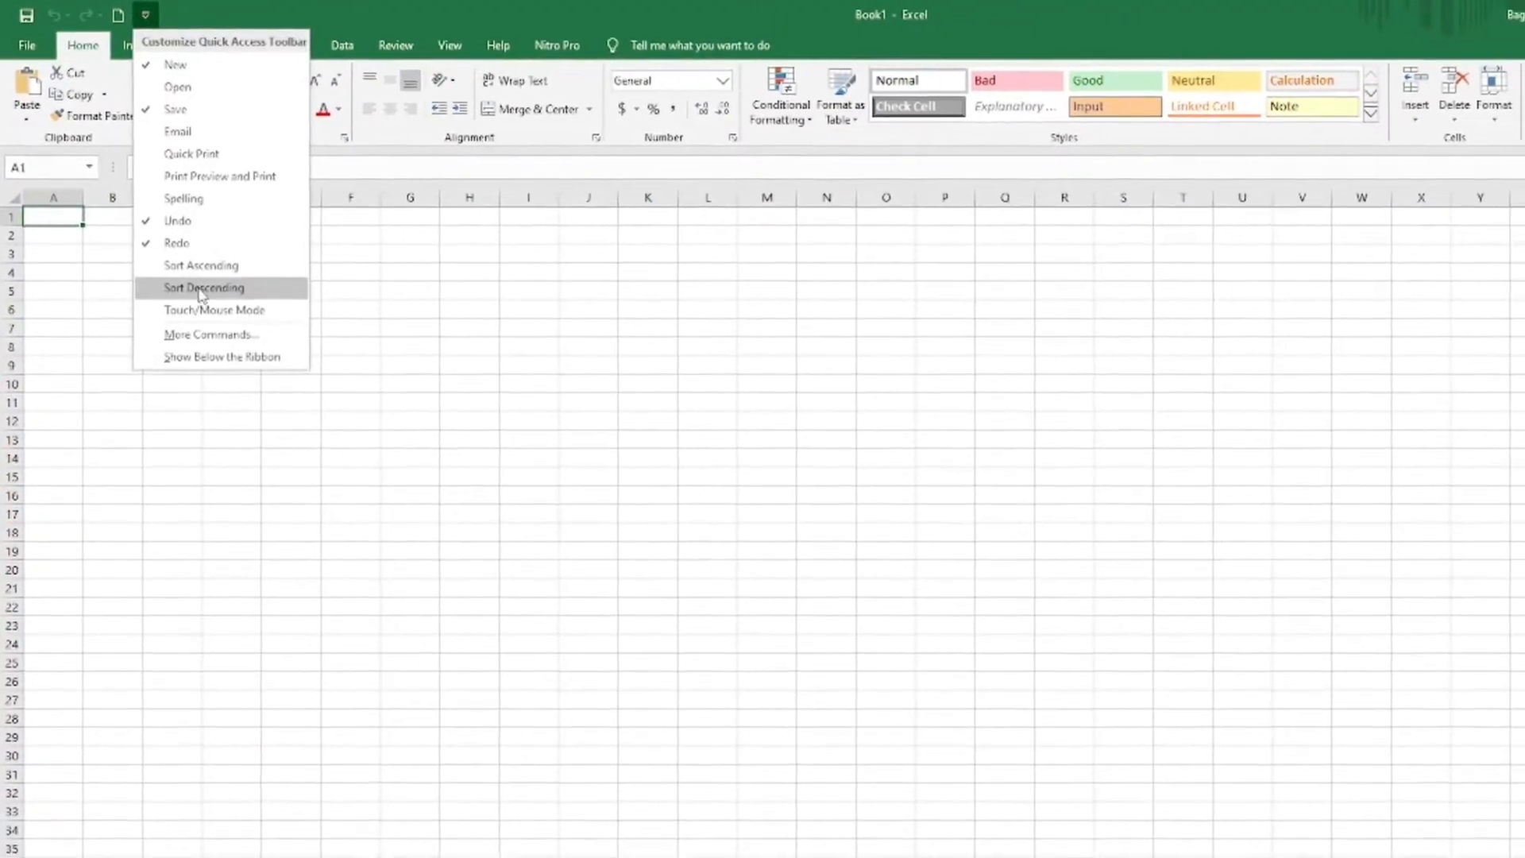
left_click(163, 60)
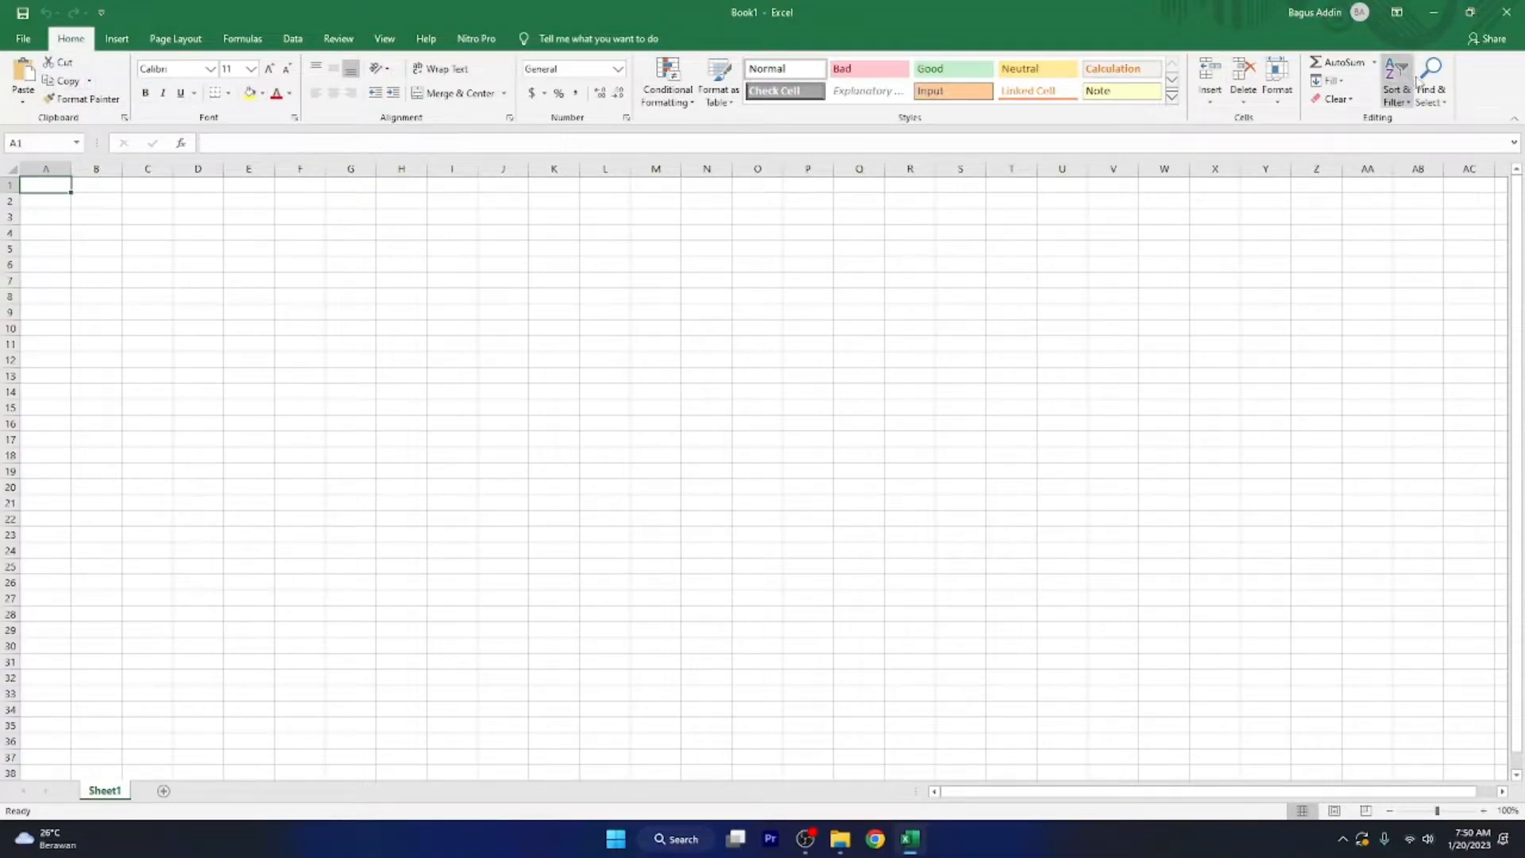
Step: Collapse the ribbon, display the Home commands temporarily, and pin the ribbon open again
left_click(1515, 120)
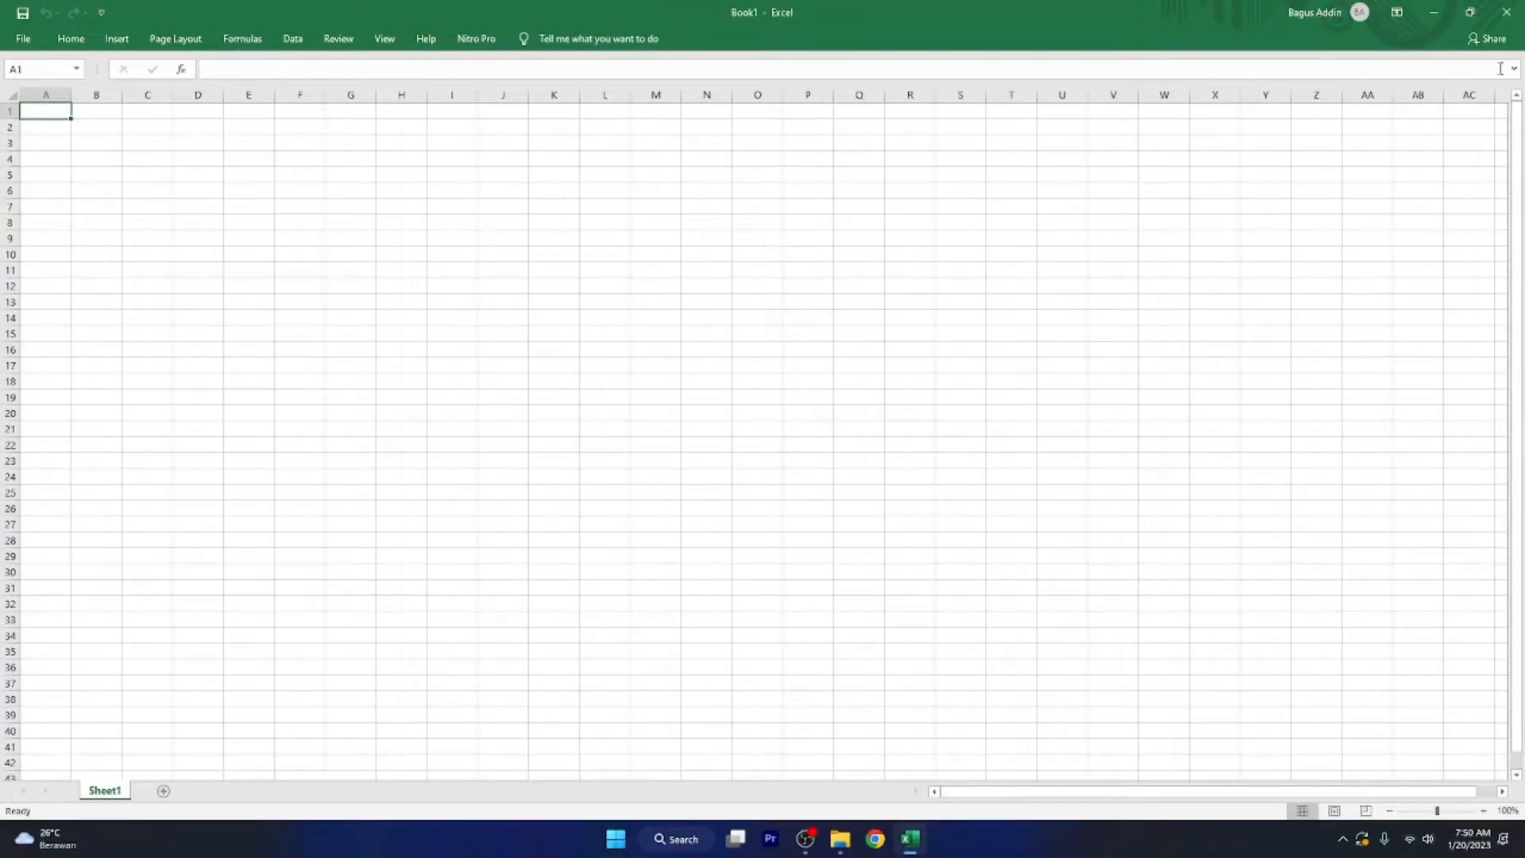
left_click(79, 40)
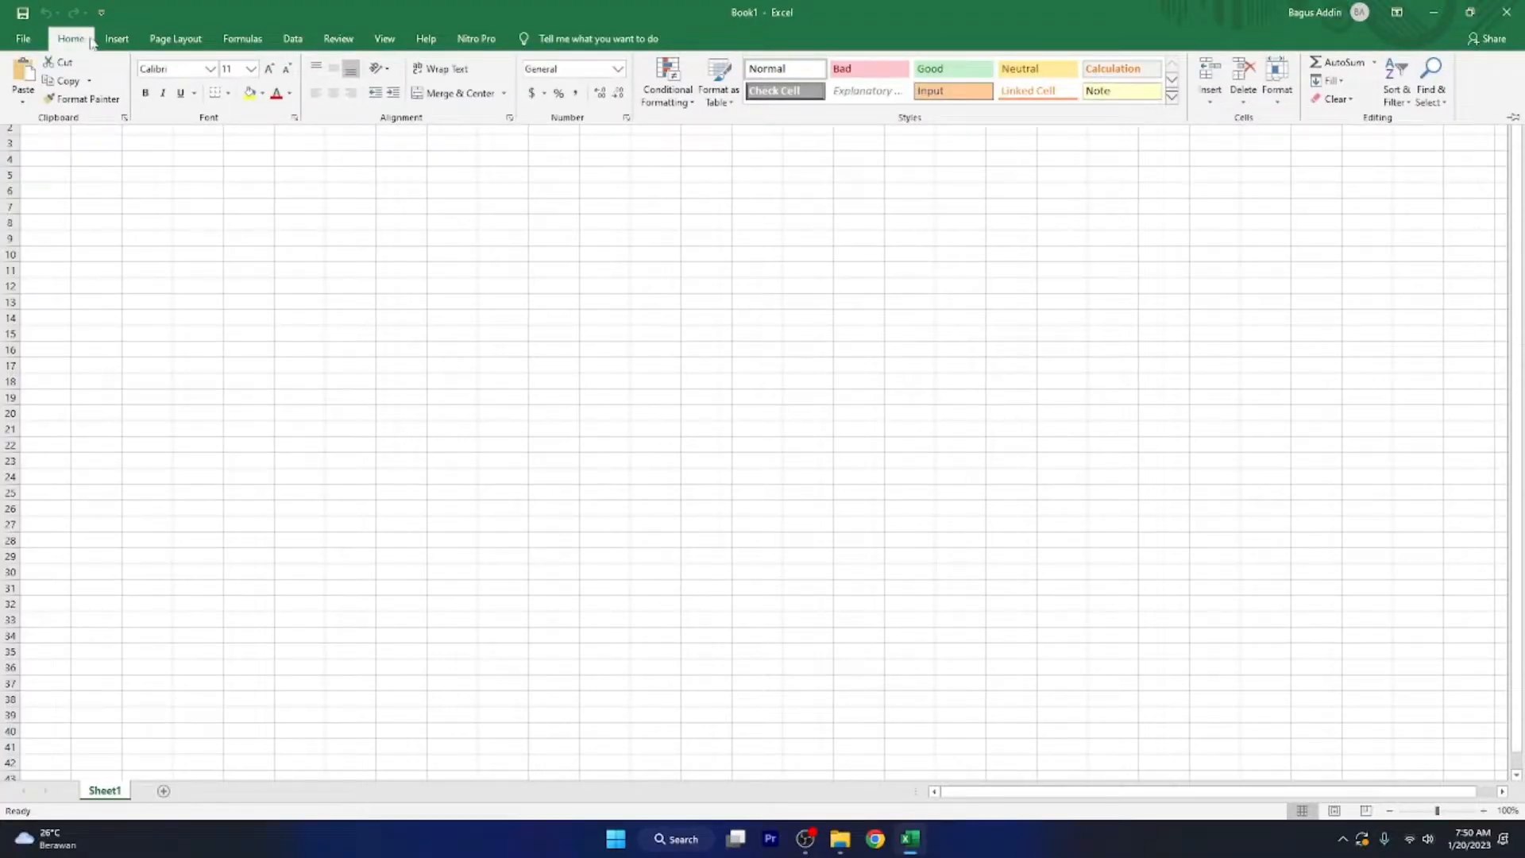
left_click(86, 205)
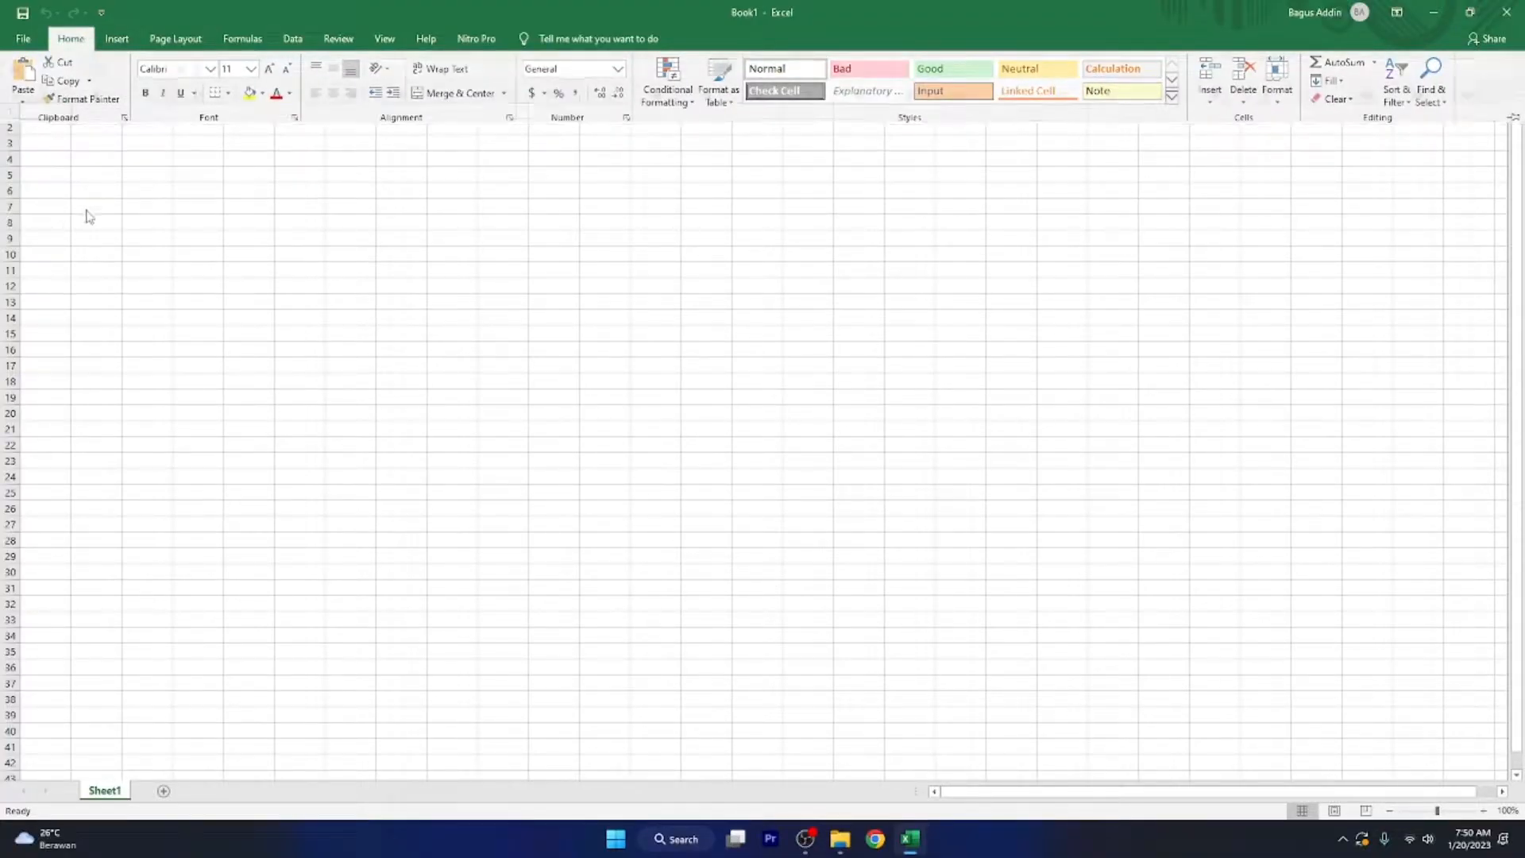
left_click(71, 39)
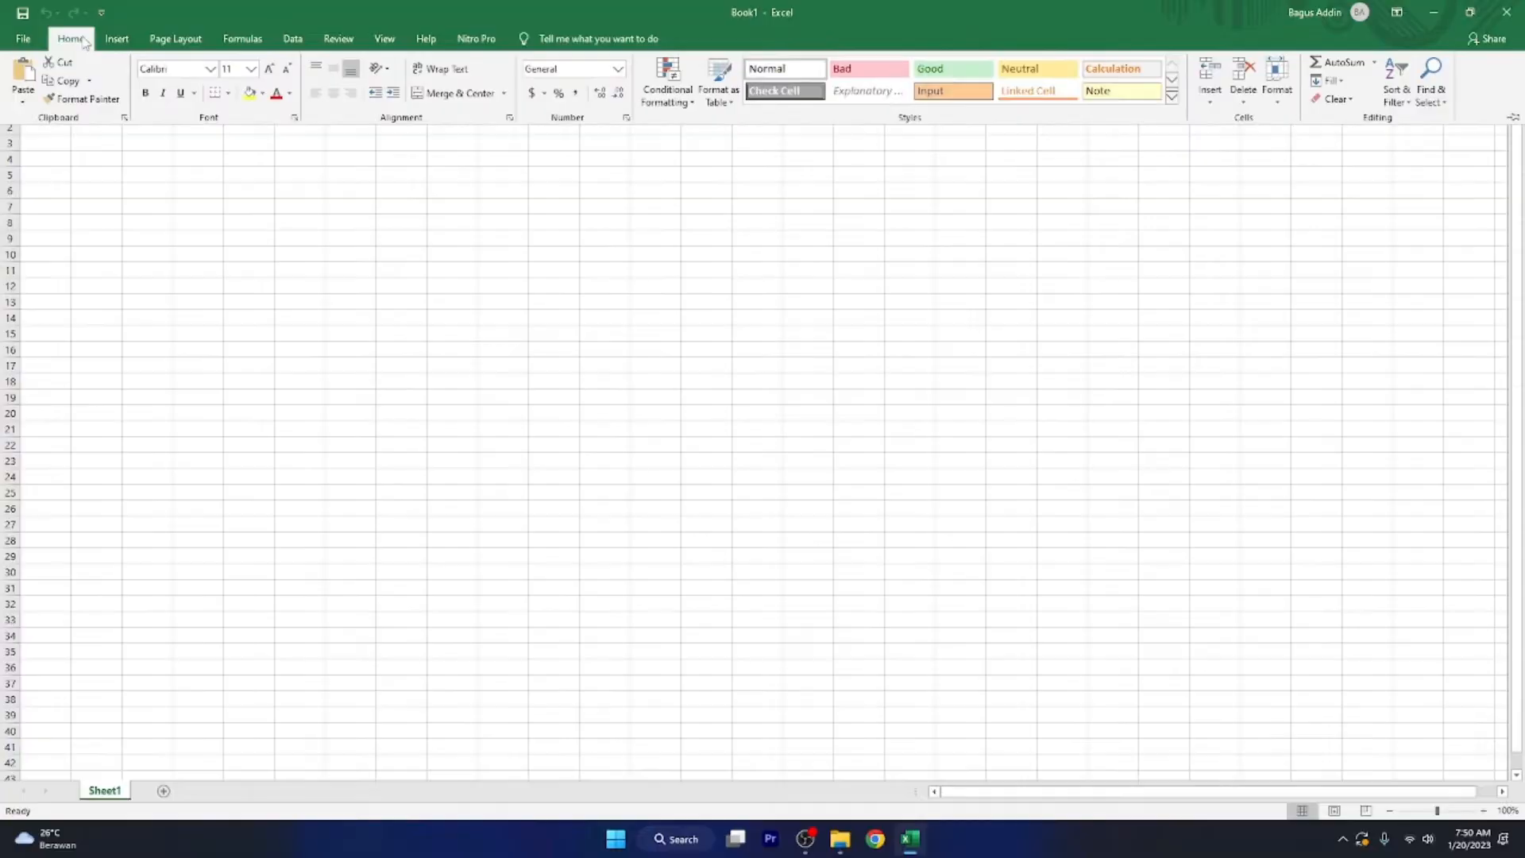
left_click(1511, 119)
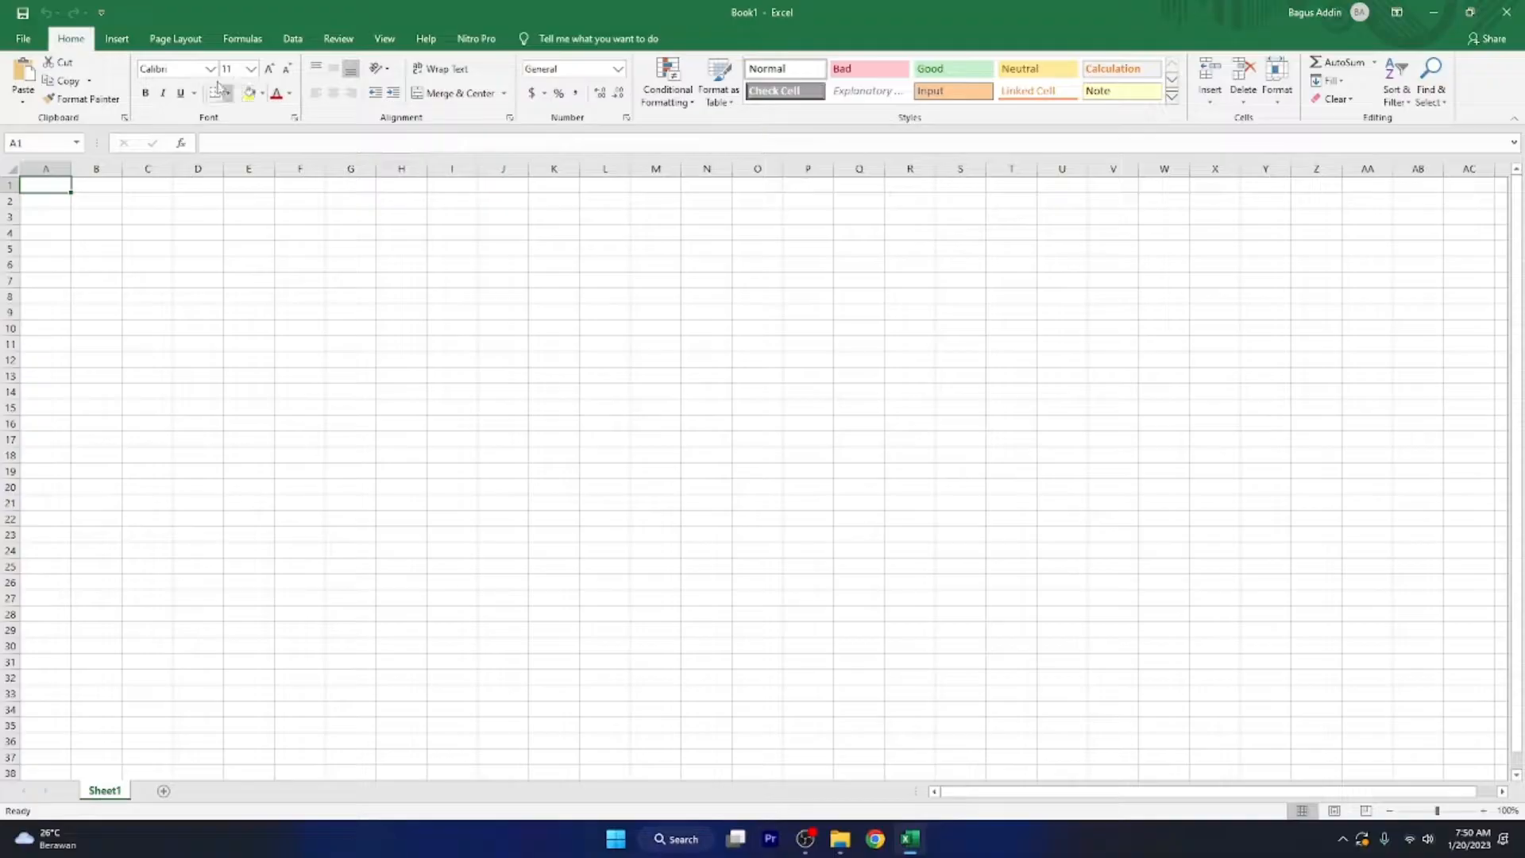
Step: Collapse the ribbon once more, select cells B3 and A1 in turn, and restore the full ribbon
left_click(1515, 121)
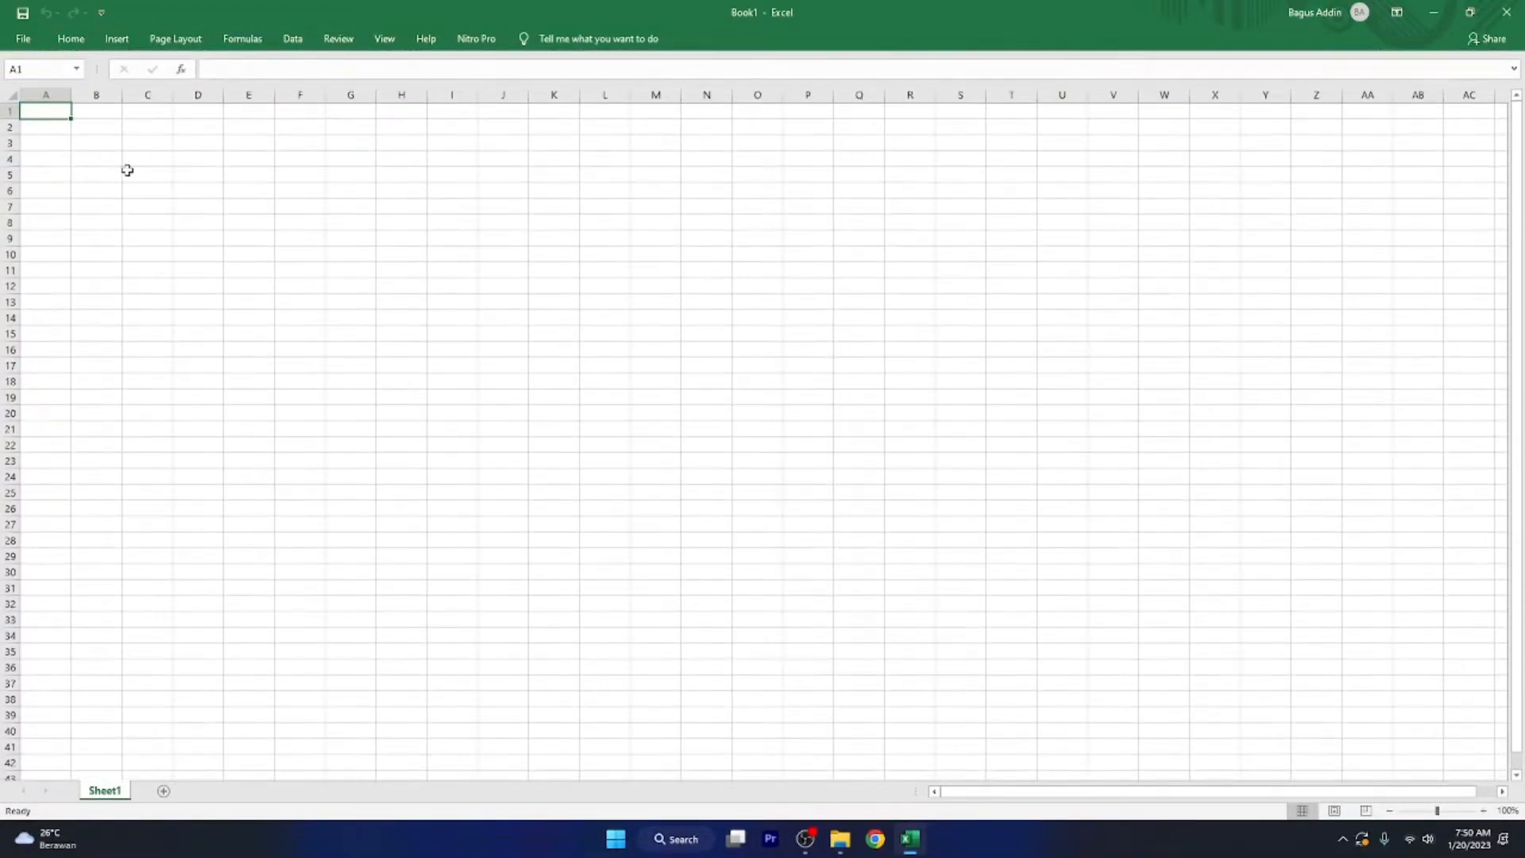
left_click(95, 143)
left_click(50, 116)
left_click(70, 41)
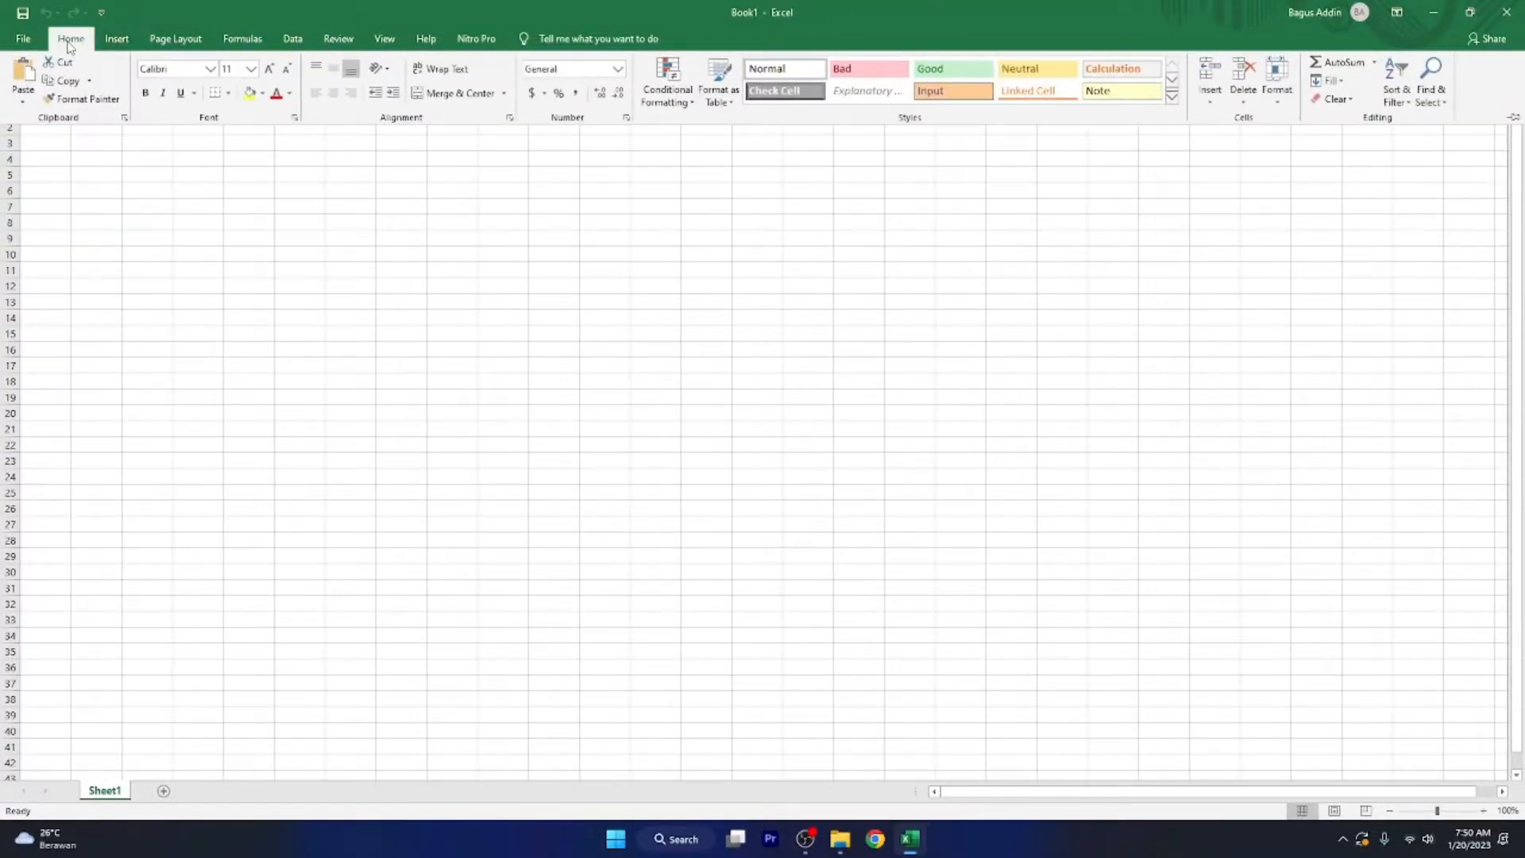
left_click(1514, 118)
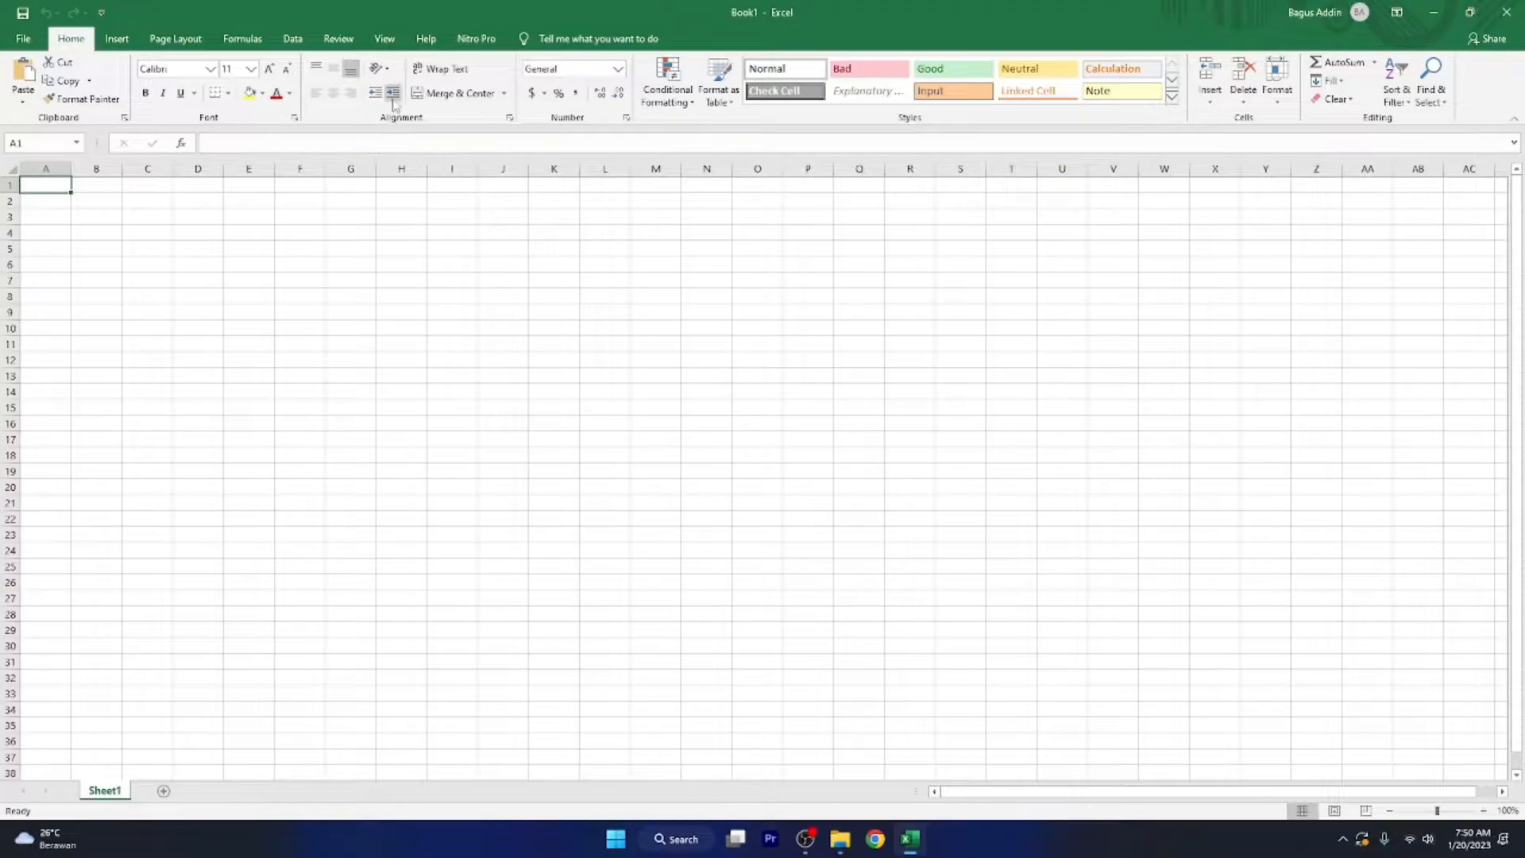
Step: Examine the Insert, Page Layout, Formulas, Data, Review, View and Nitro Pro command groups, and return to the Home commands
left_click(116, 39)
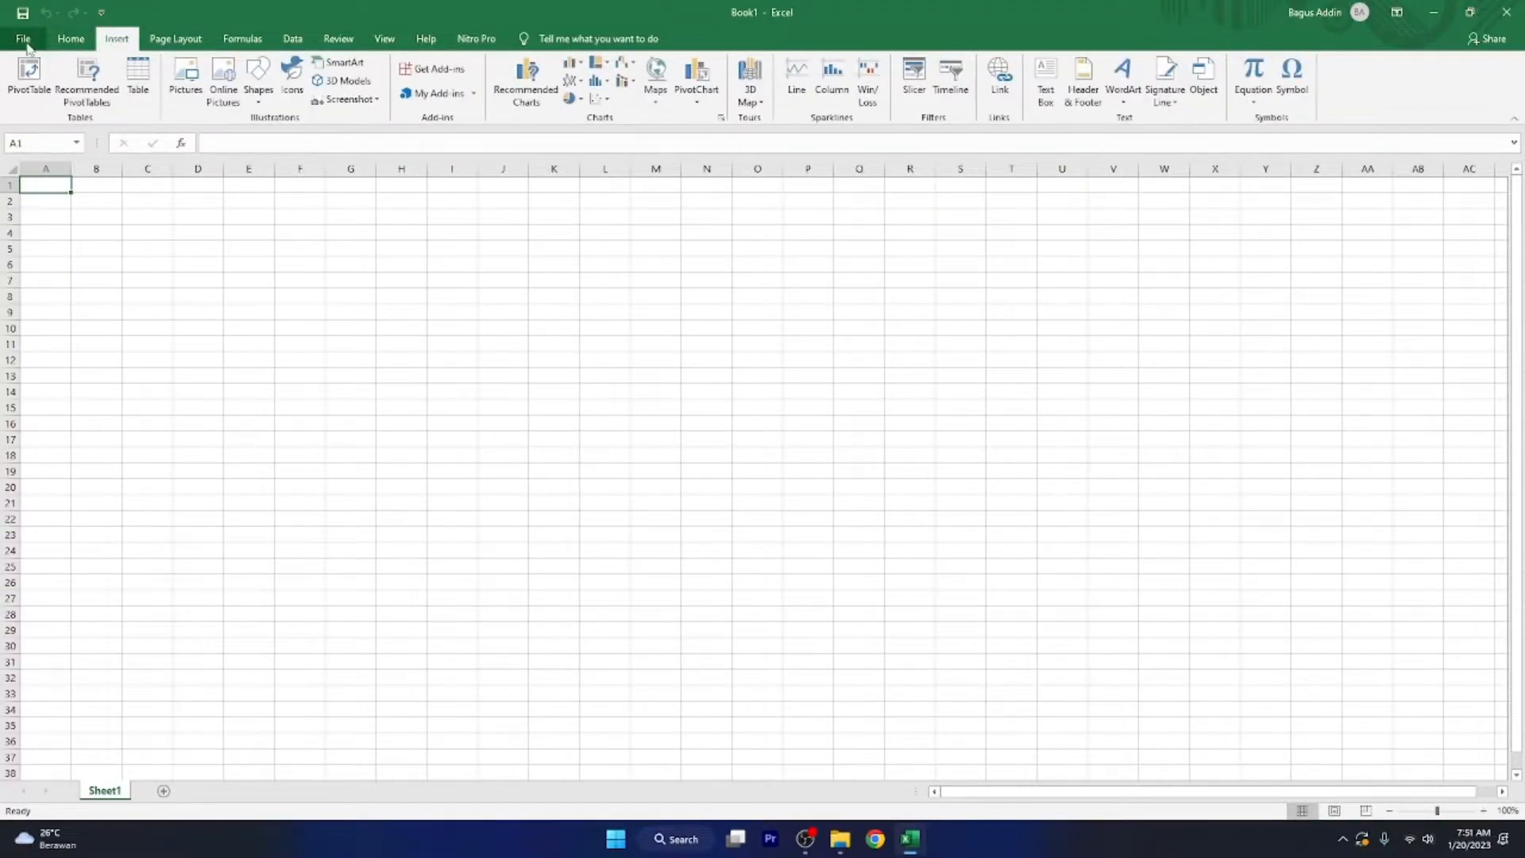
left_click(24, 38)
left_click(22, 43)
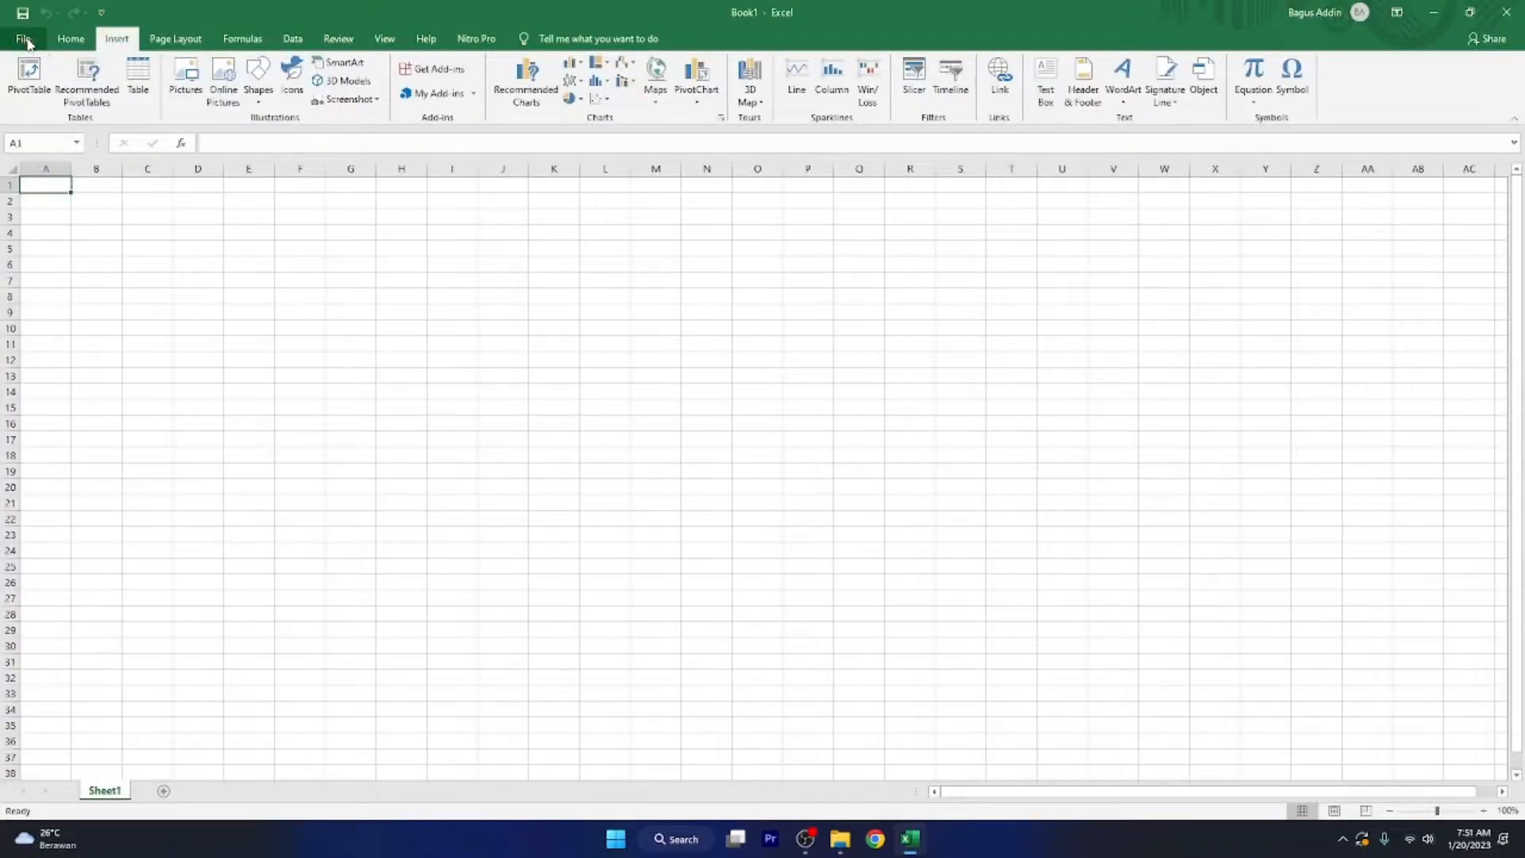
left_click(72, 42)
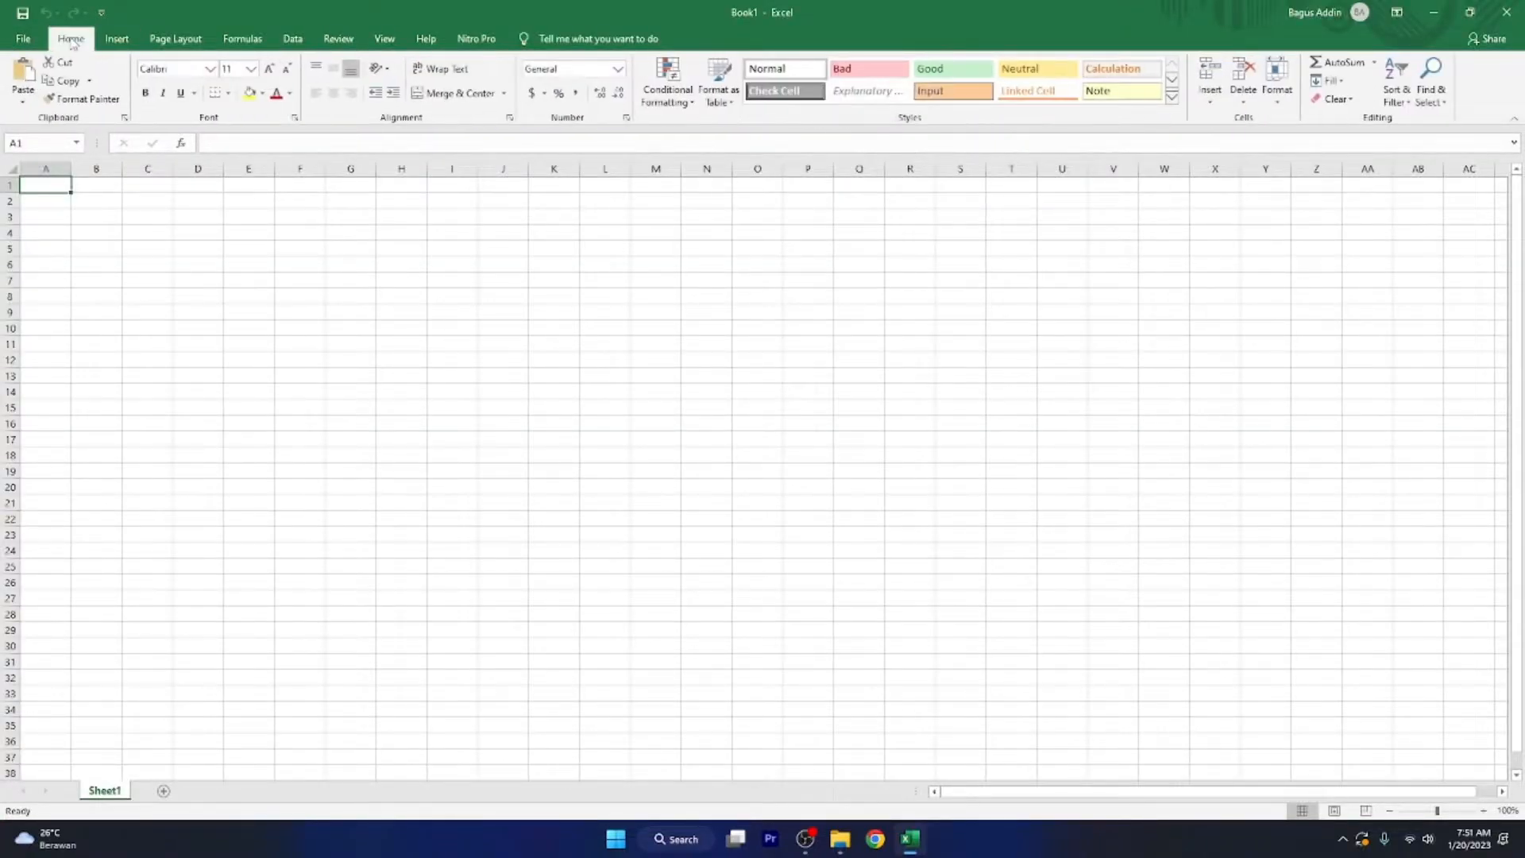
left_click(116, 39)
left_click(160, 41)
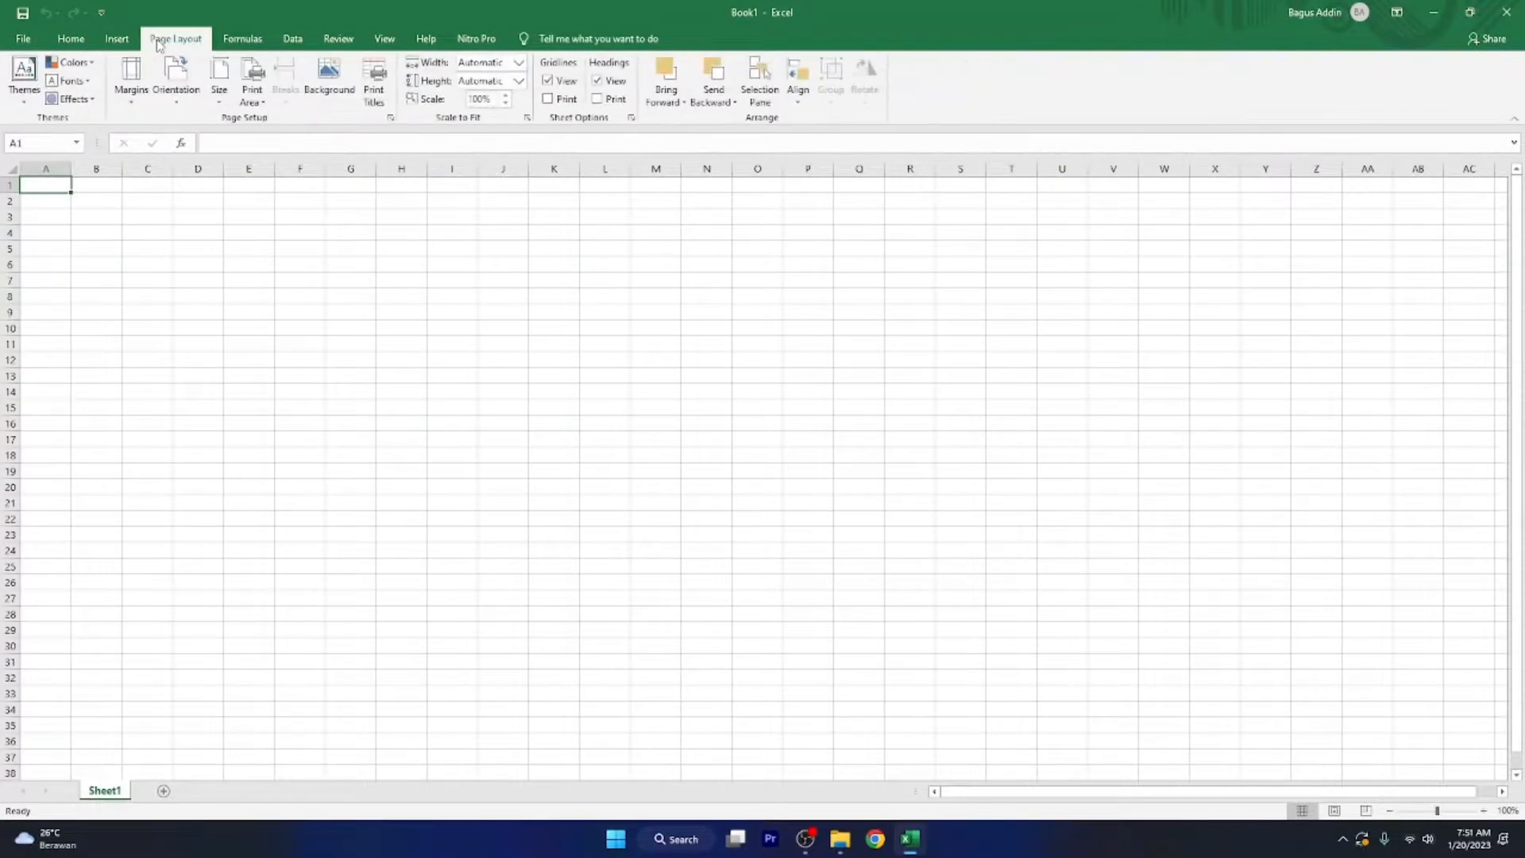
left_click(243, 44)
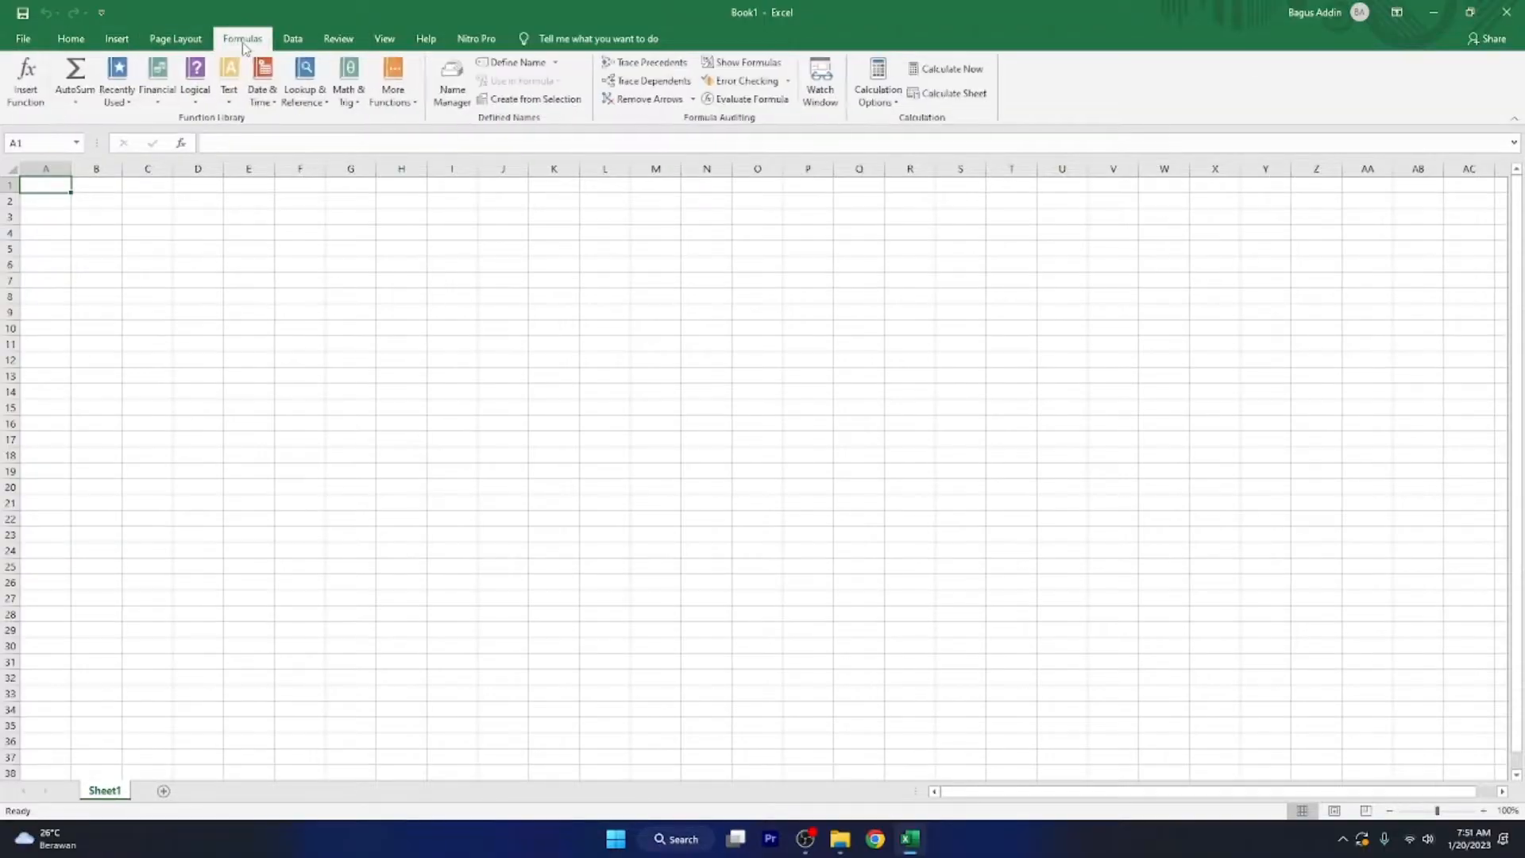
left_click(290, 42)
left_click(349, 42)
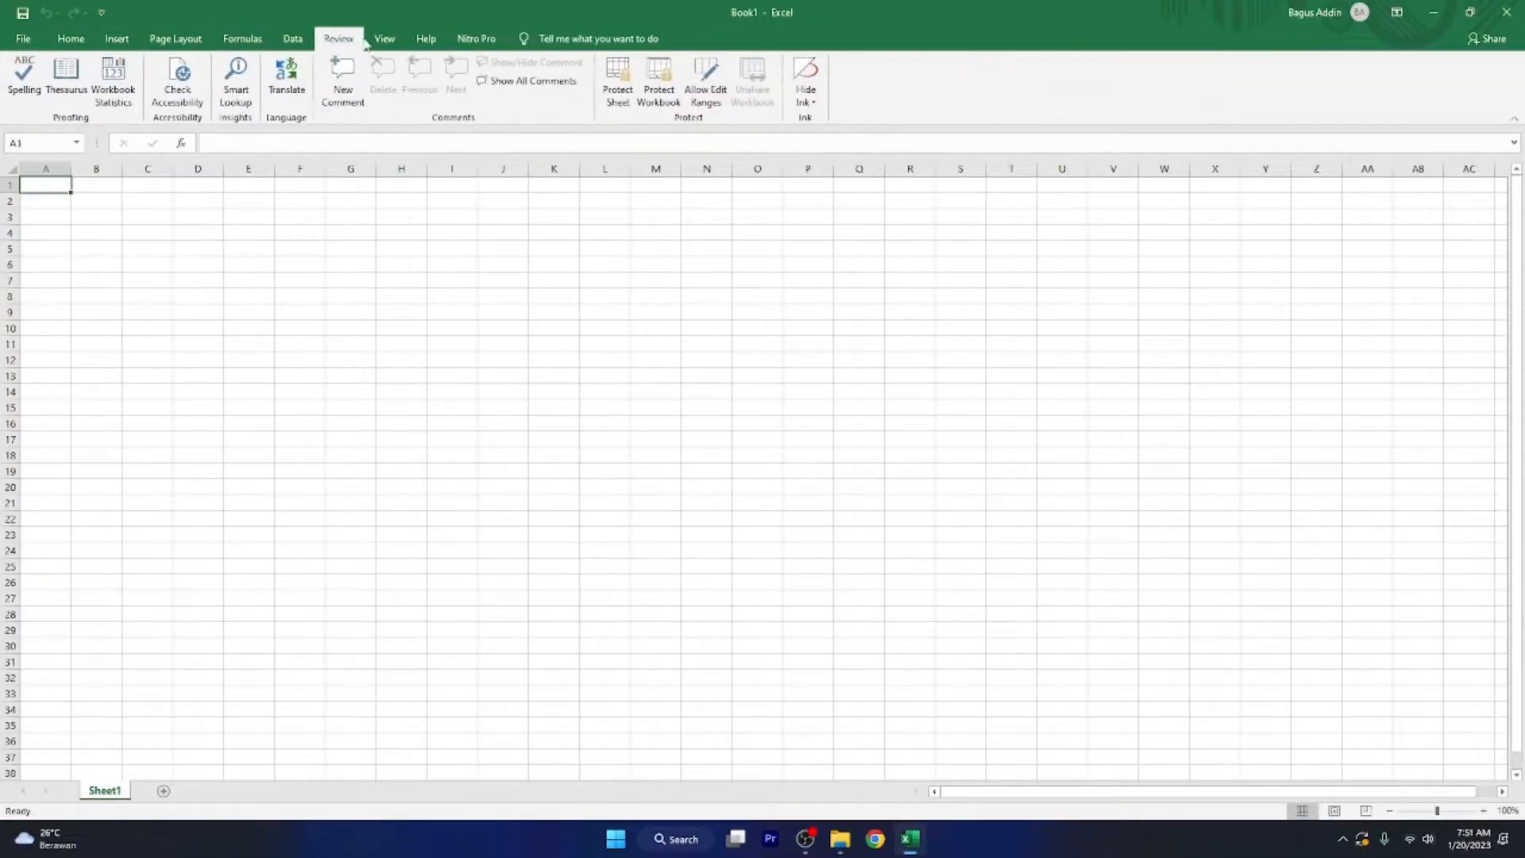
left_click(383, 42)
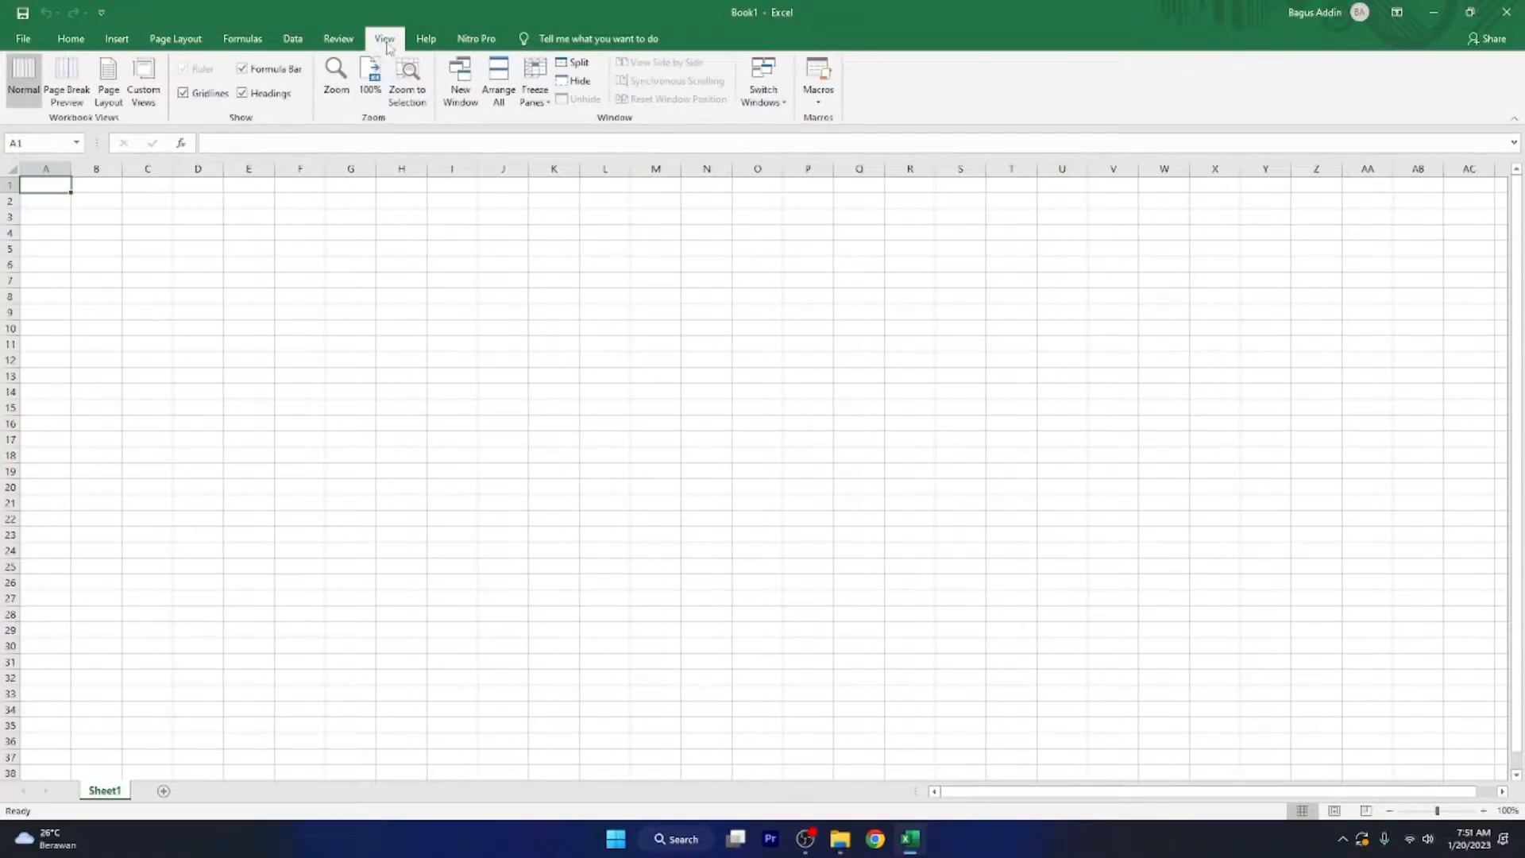
left_click(475, 40)
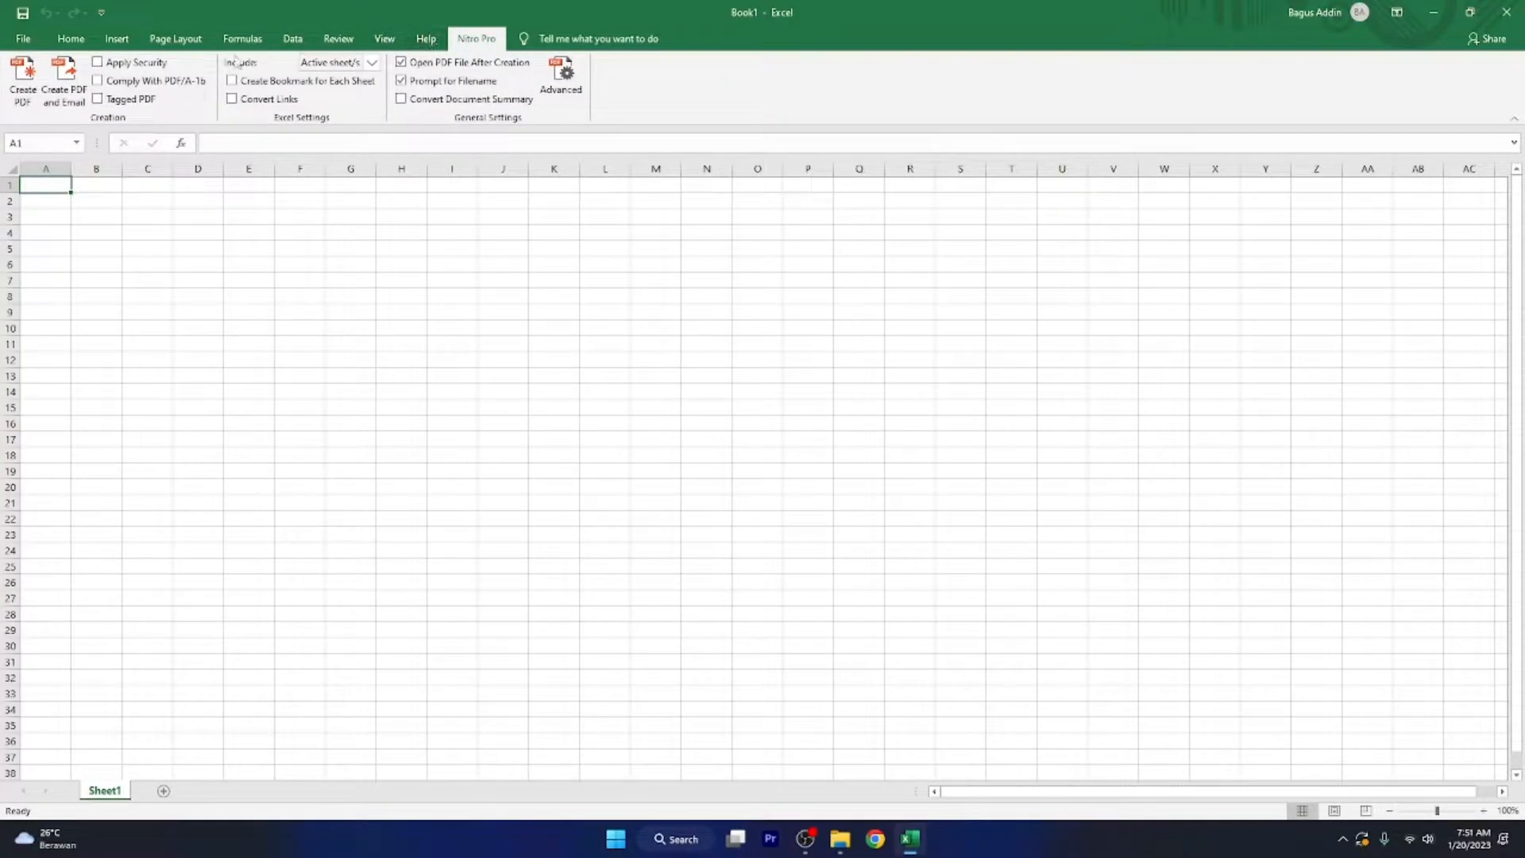
left_click(72, 43)
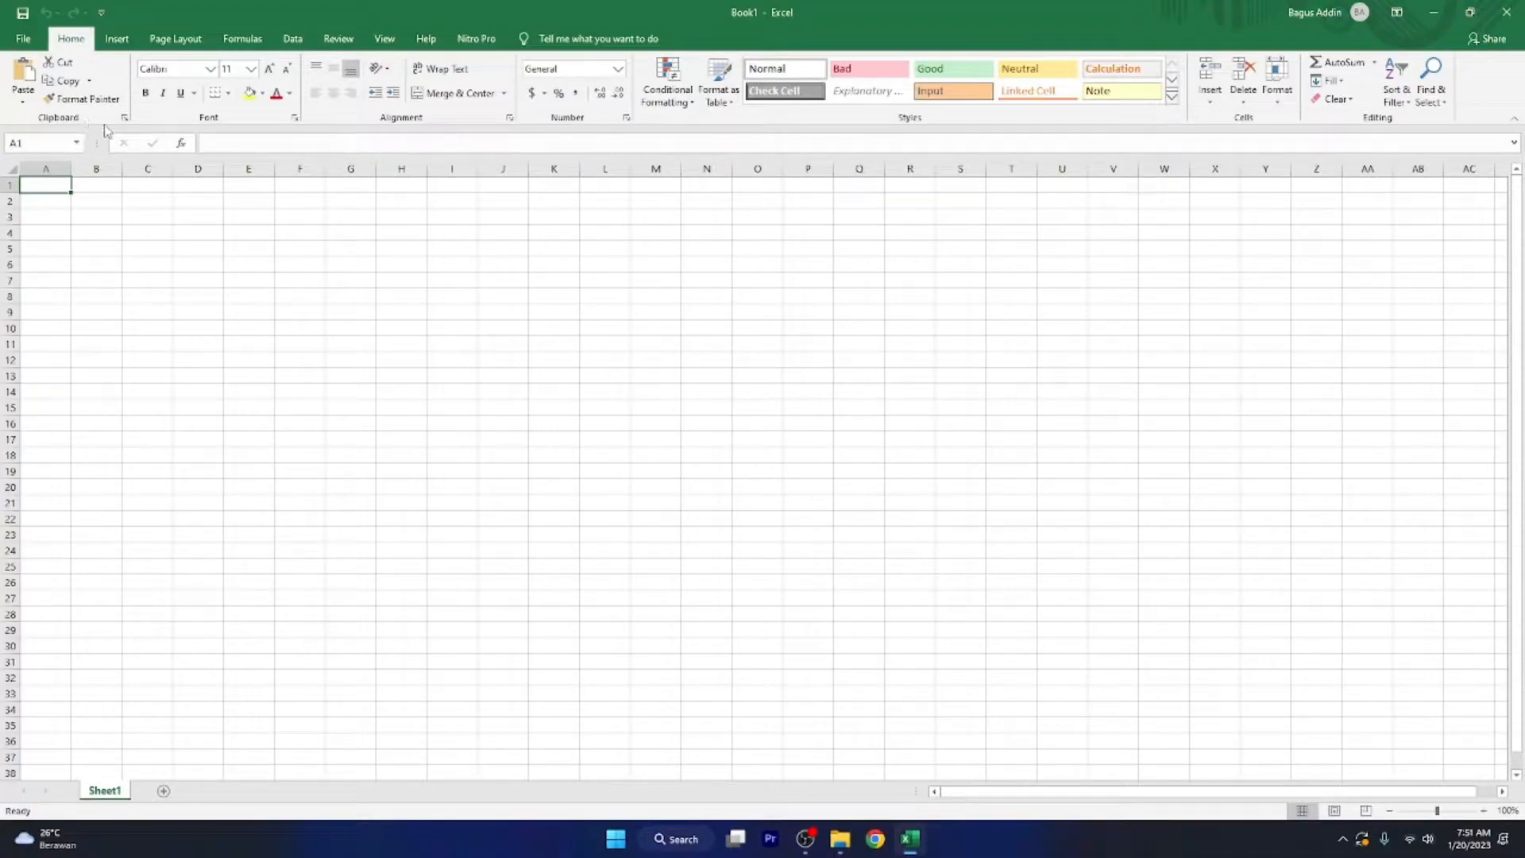
Step: Try the formula bar, select cell I2, and enter the text "sad" in cell A1
left_click(226, 146)
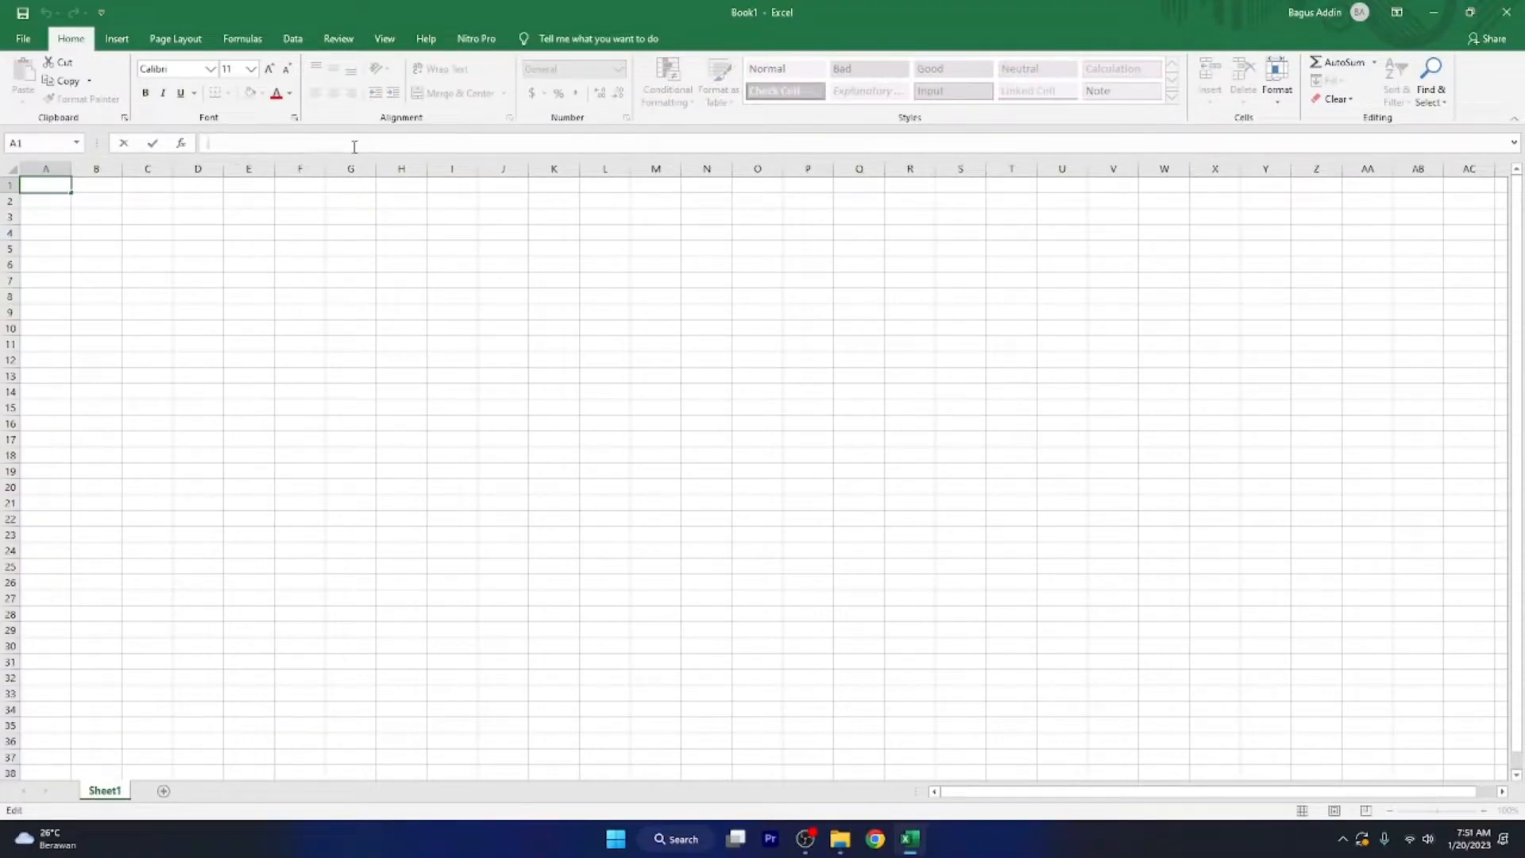
left_click(433, 204)
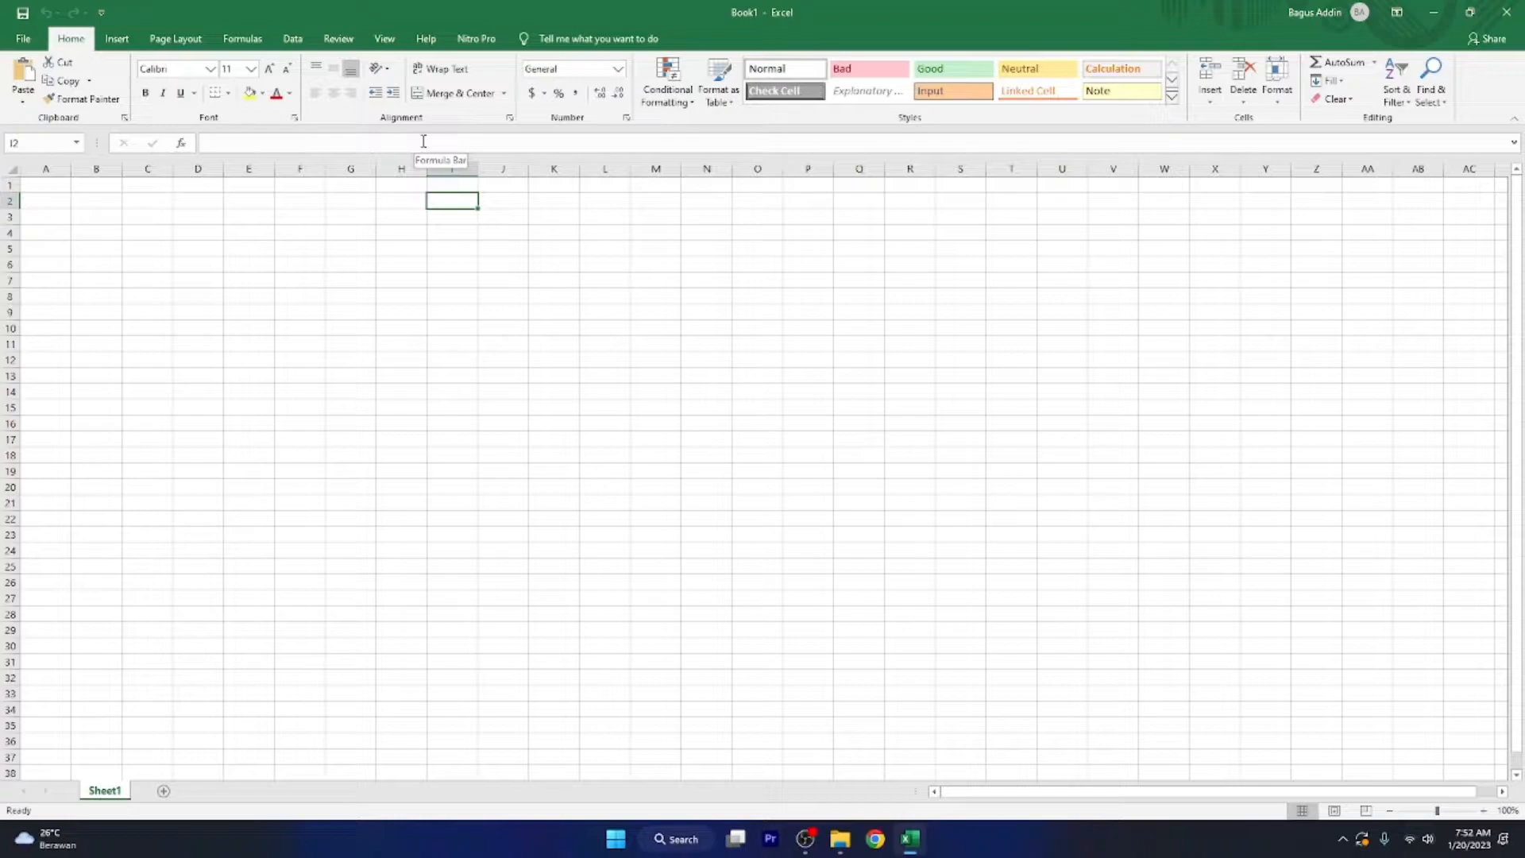
left_click(63, 185)
type("sad")
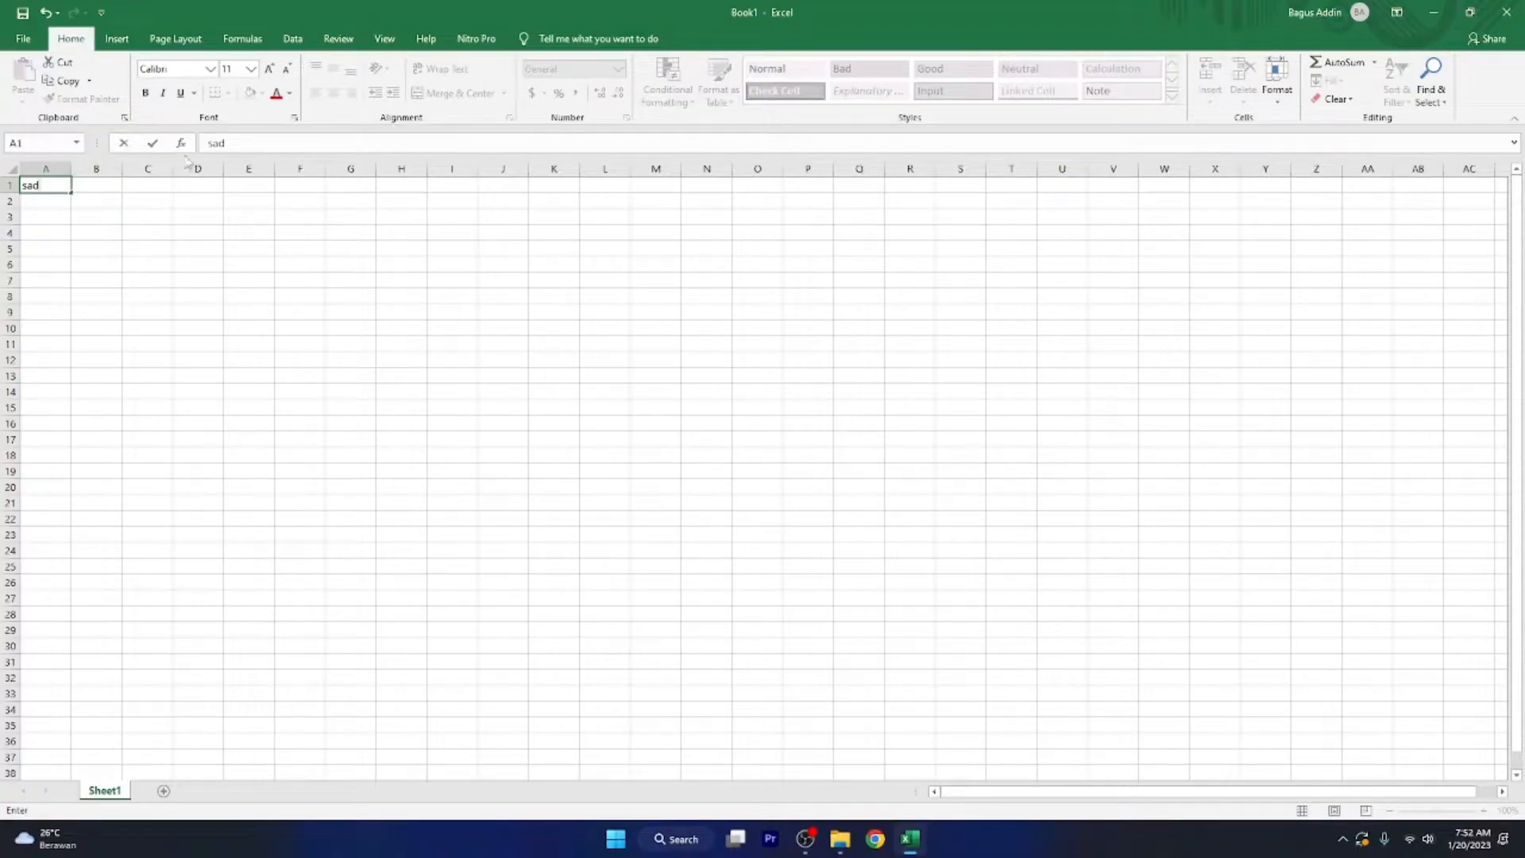
Step: Clear the text from cell A1
left_click(35, 185)
key("BackSpace")
left_click(92, 192)
left_click(44, 182)
key("BackSpace")
Step: Select a large block of cells starting at A1, and return the selection to cell A1
left_click_drag(49, 189, 1003, 583)
left_click(150, 204)
left_click(30, 184)
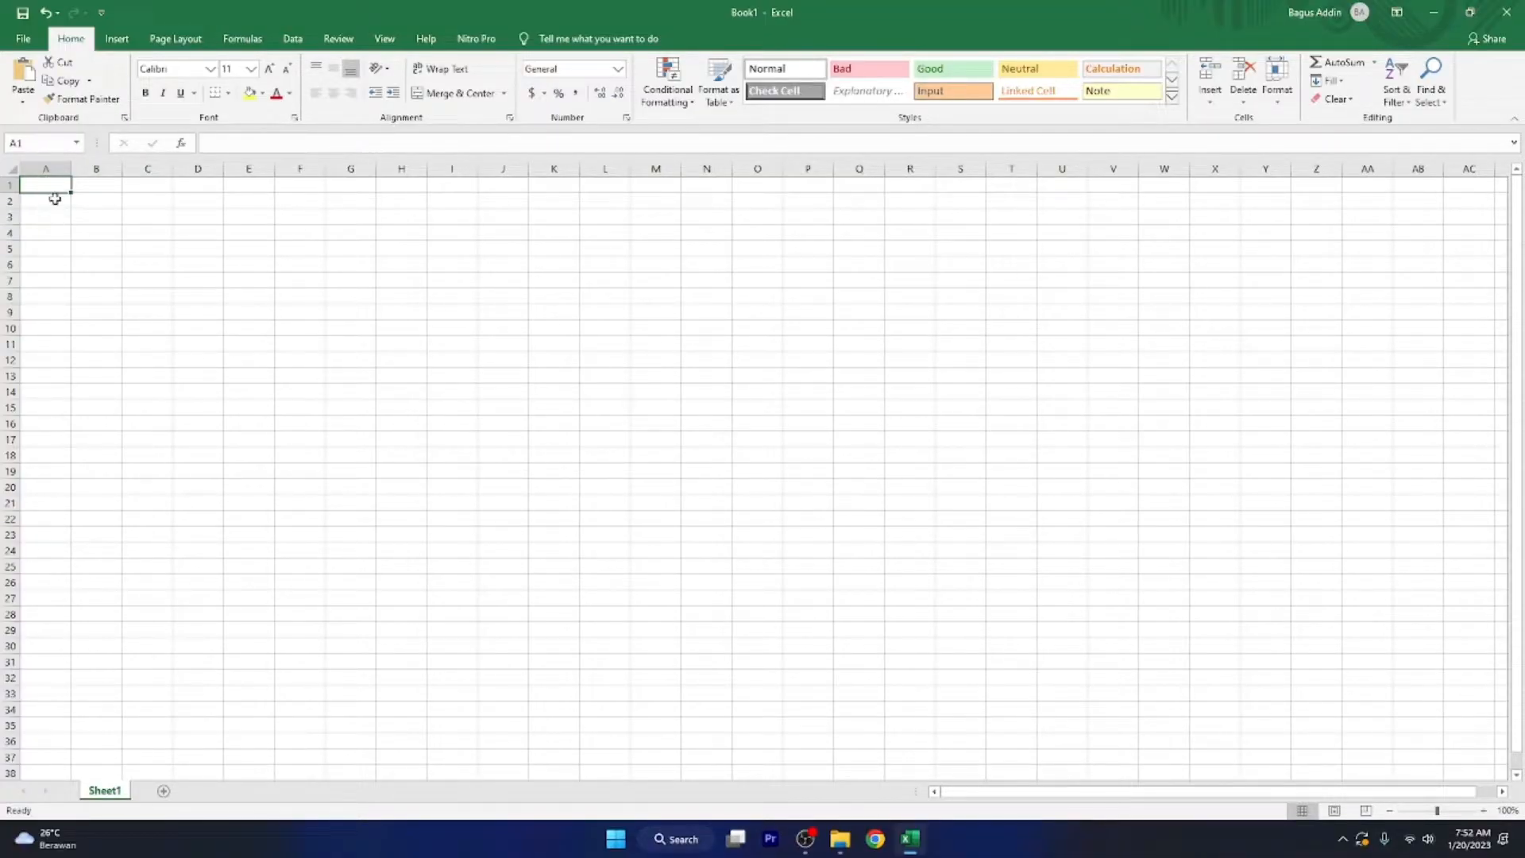
Step: Select the whole columns A through G one at a time
left_click(56, 167)
left_click(96, 169)
left_click(147, 169)
left_click(198, 169)
left_click(242, 168)
left_click(299, 168)
left_click(351, 169)
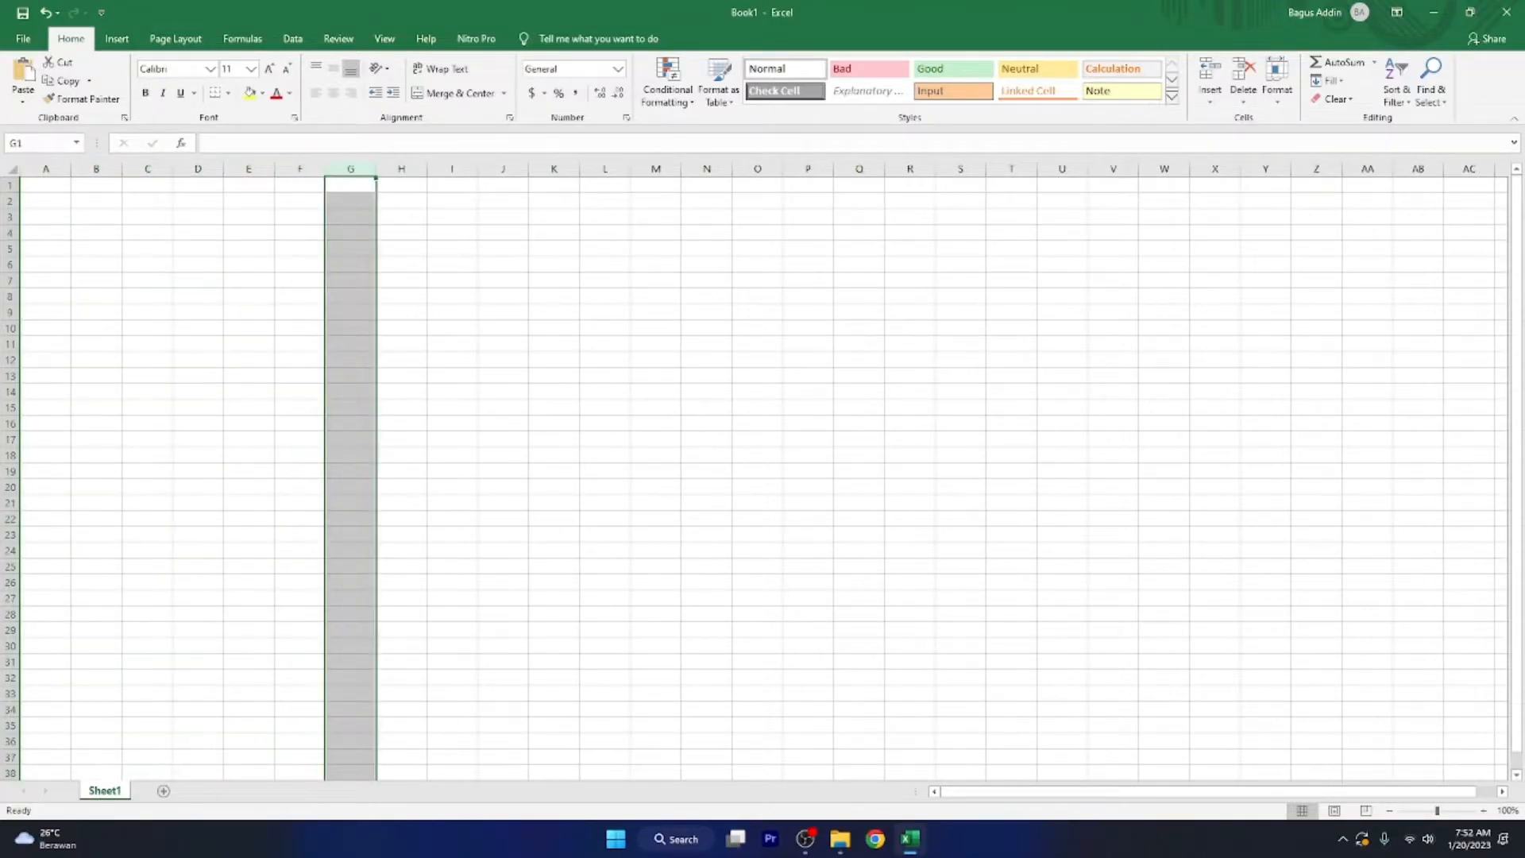
Step: Select the whole rows 1 through 3 one at a time, followed by cell A5 and column A
left_click(21, 185)
left_click(9, 202)
left_click(8, 217)
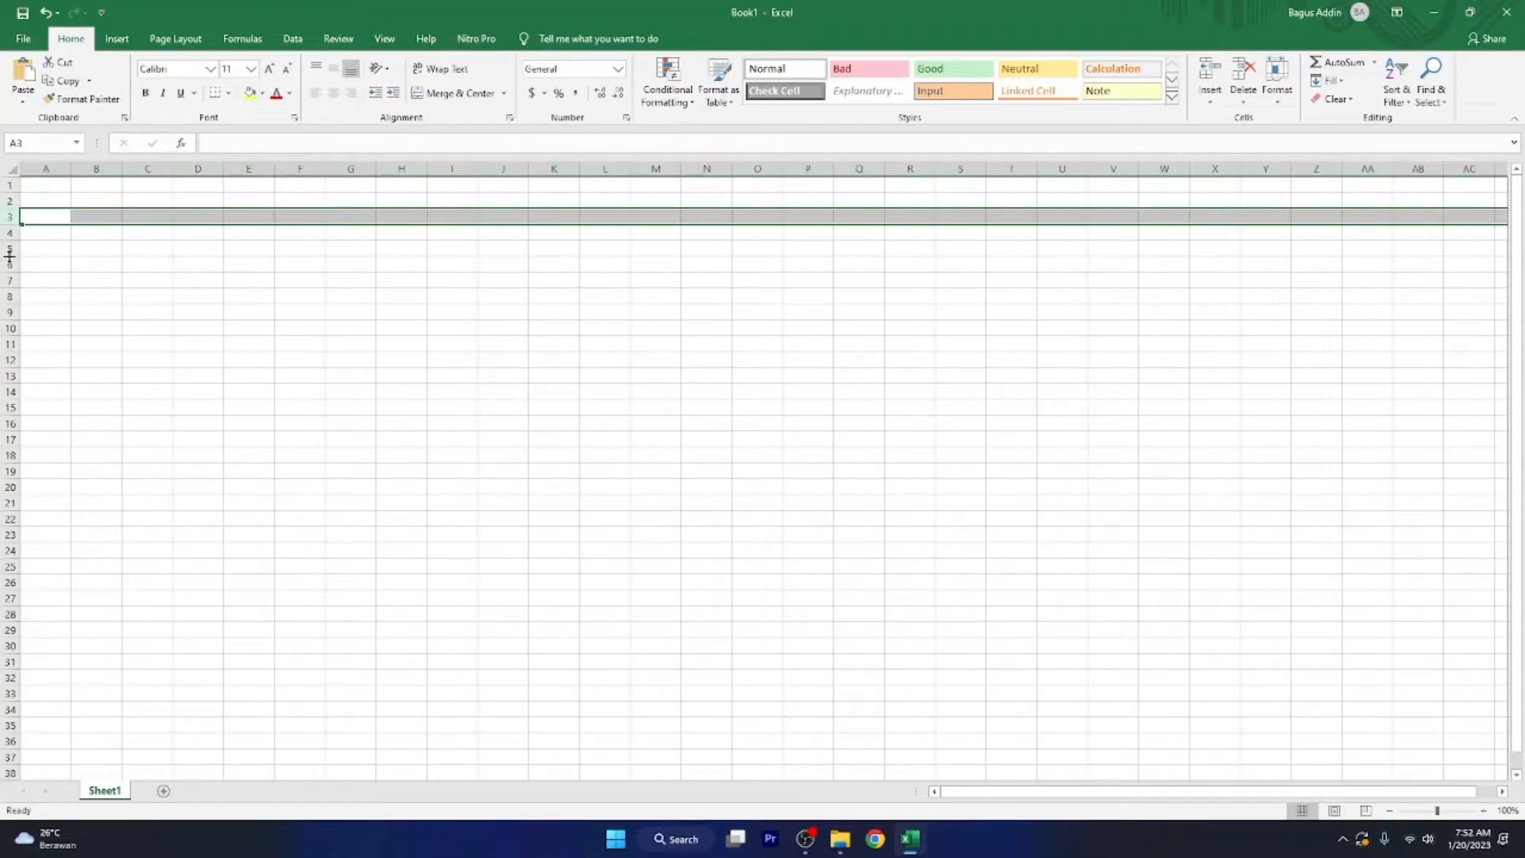
left_click(40, 250)
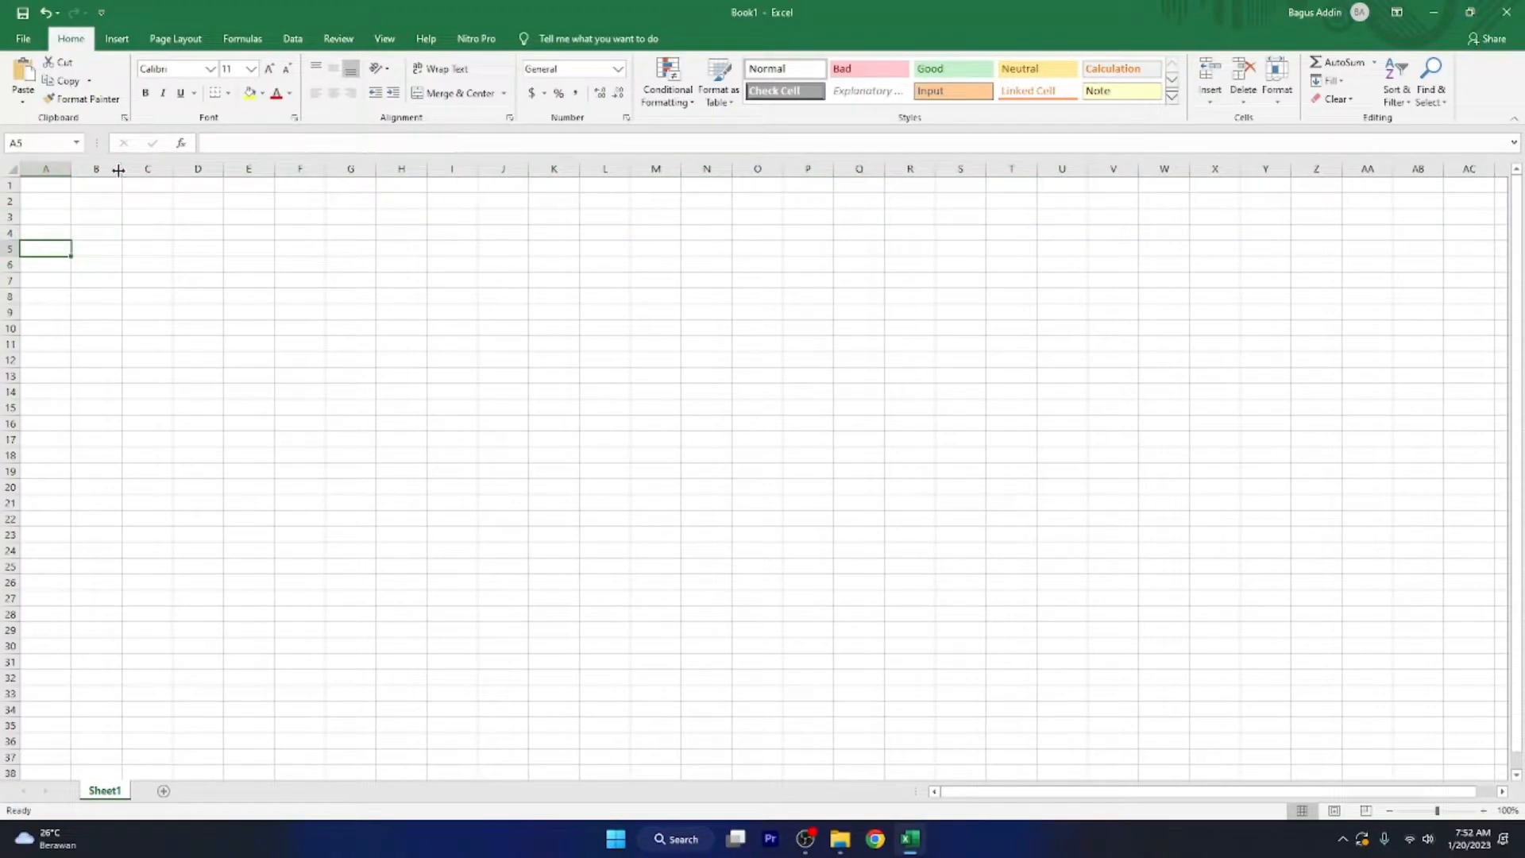
left_click(46, 168)
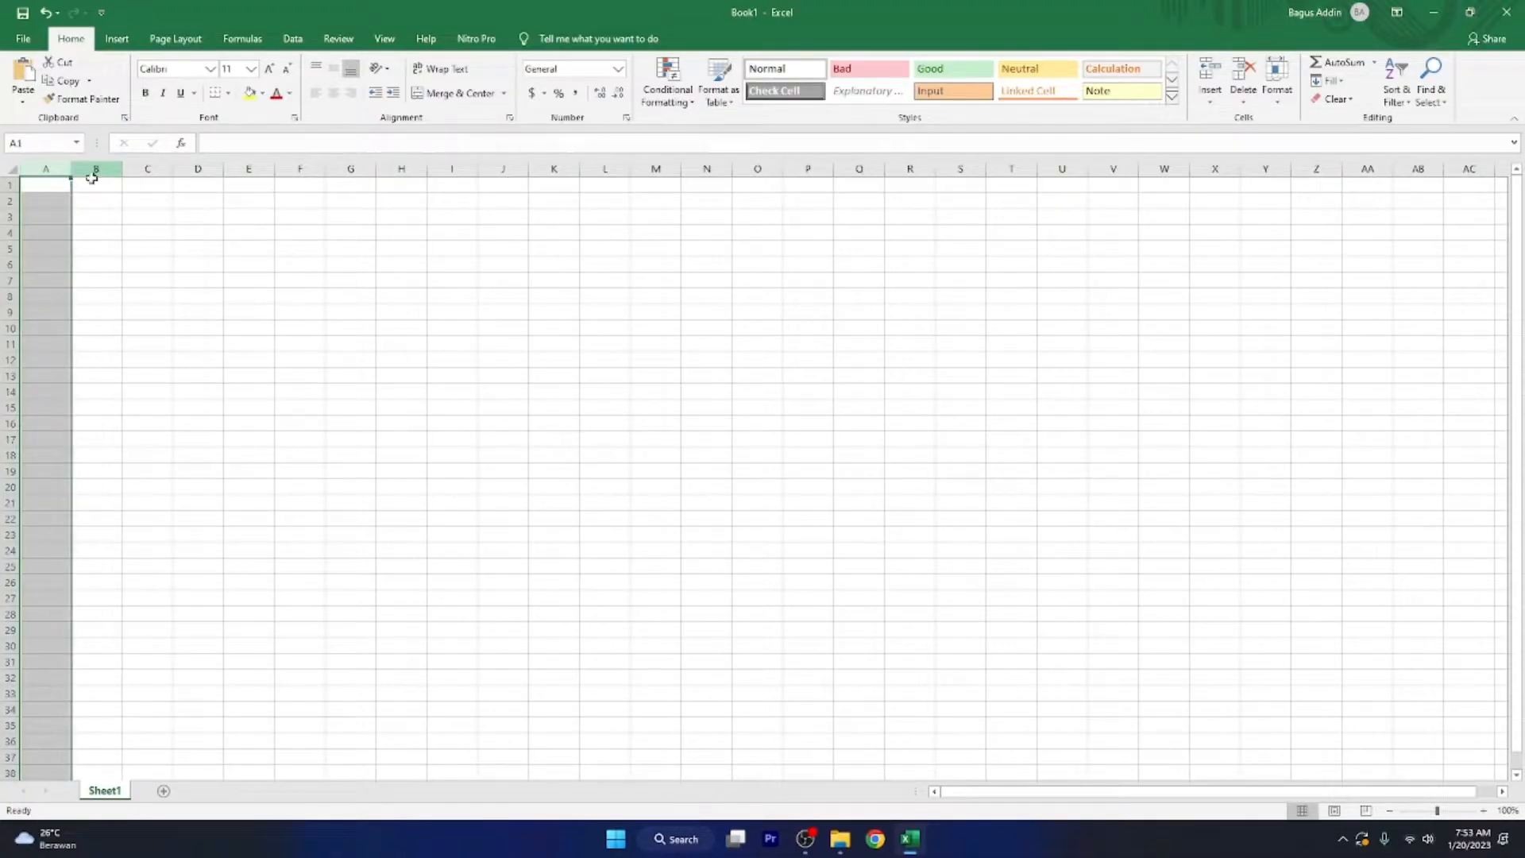
Step: Select the whole rows 1 and 2, followed by the single cells A2, B2, E5, B3, A2 and A1 in turn
left_click(10, 186)
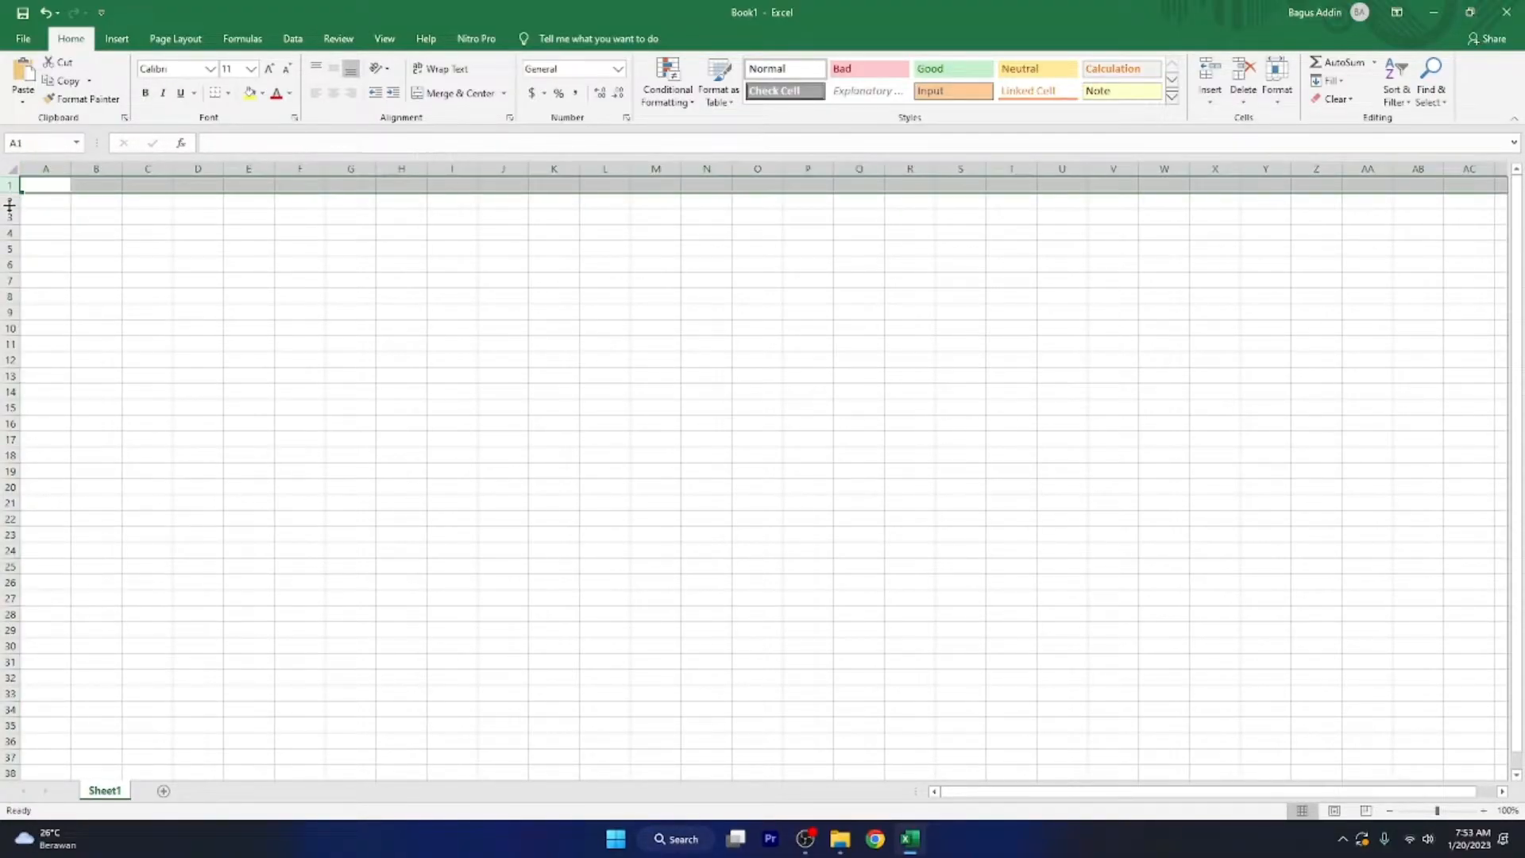
left_click(8, 200)
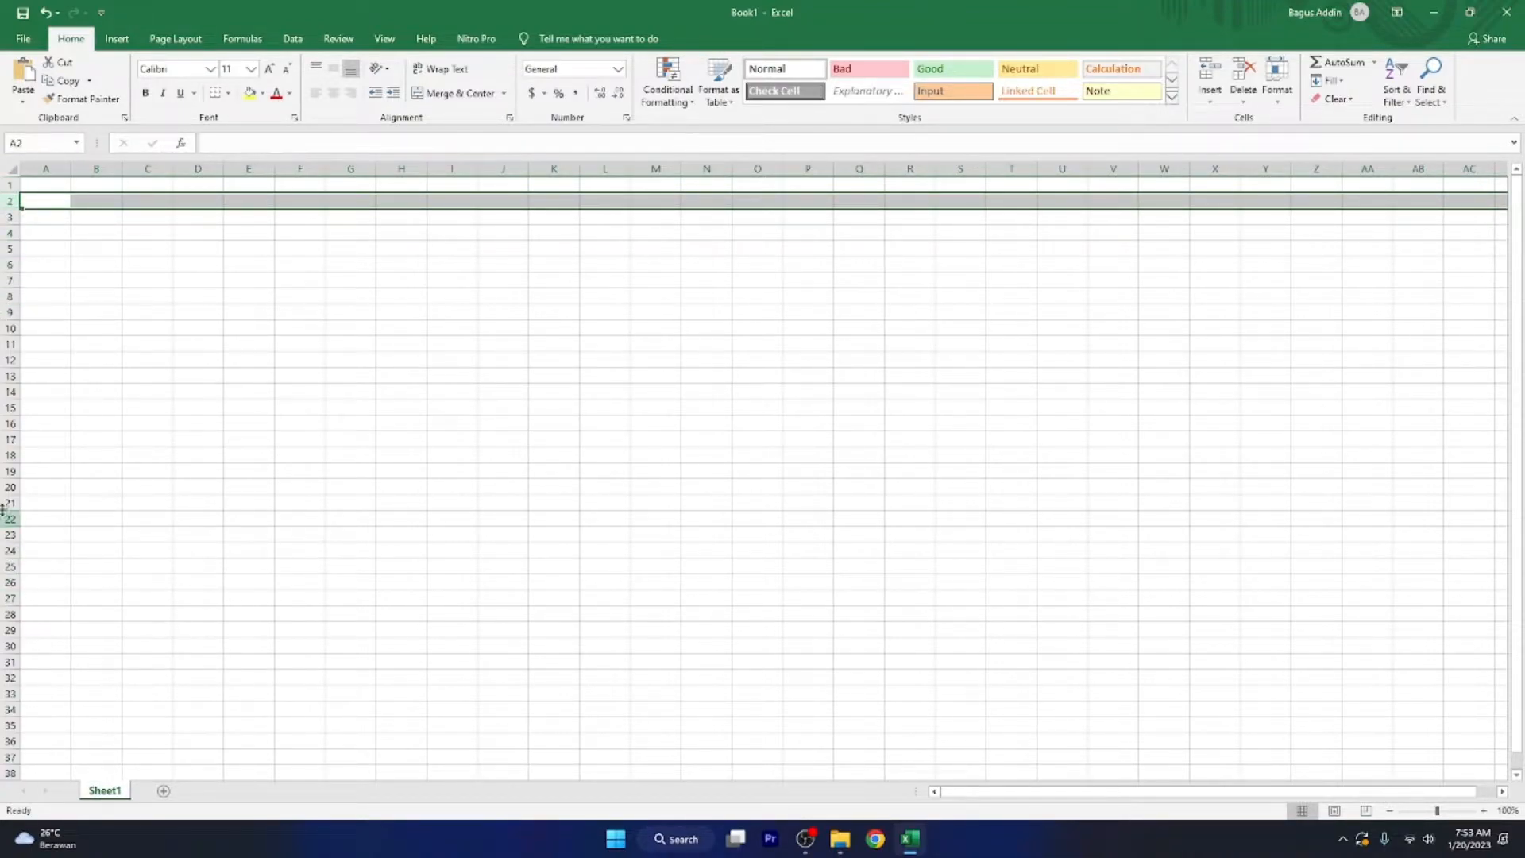
left_click(45, 202)
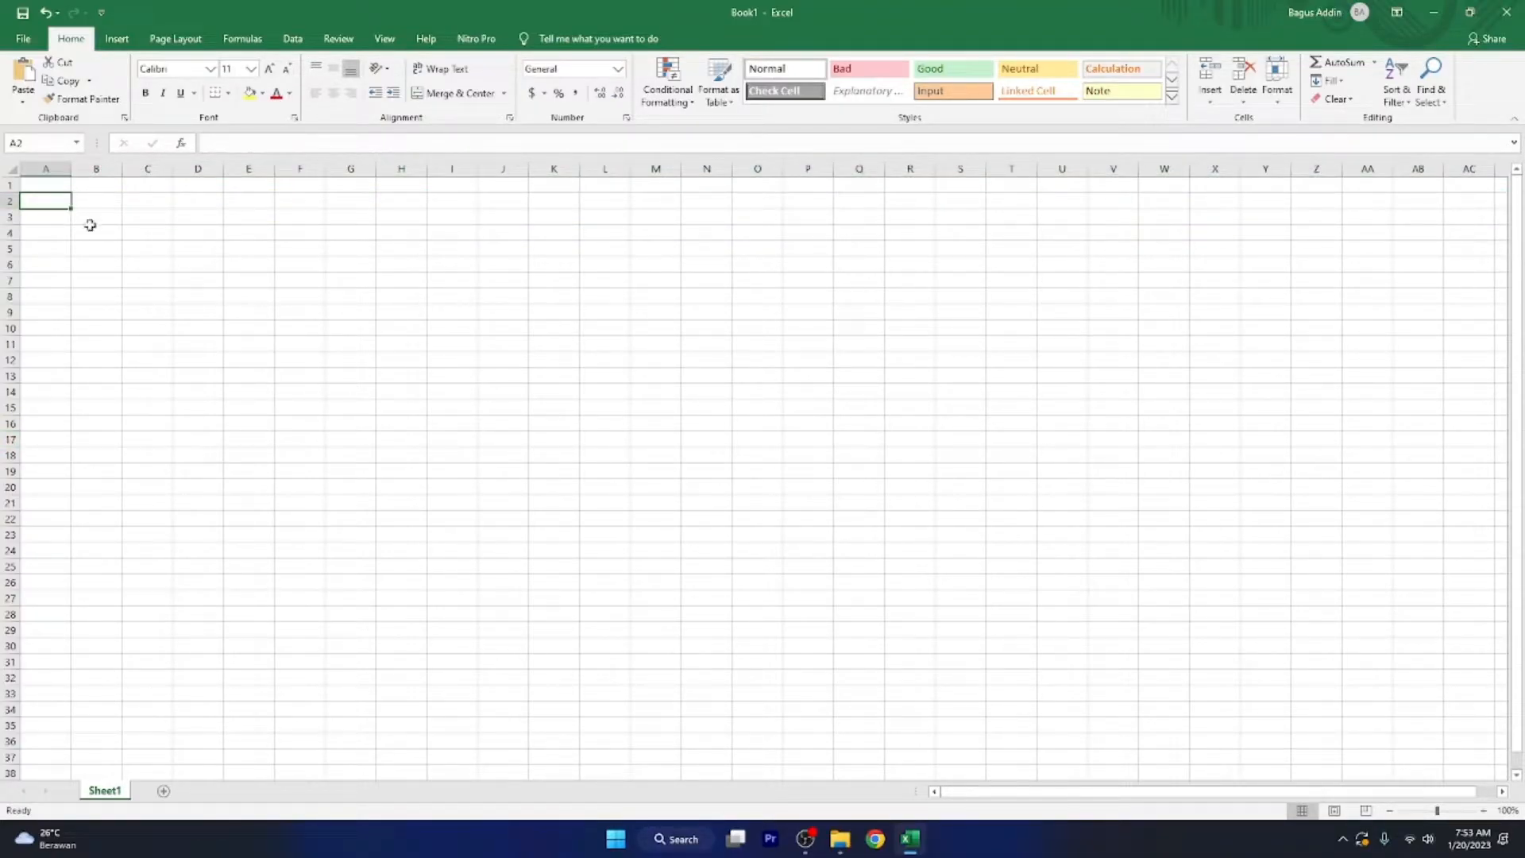
left_click(95, 200)
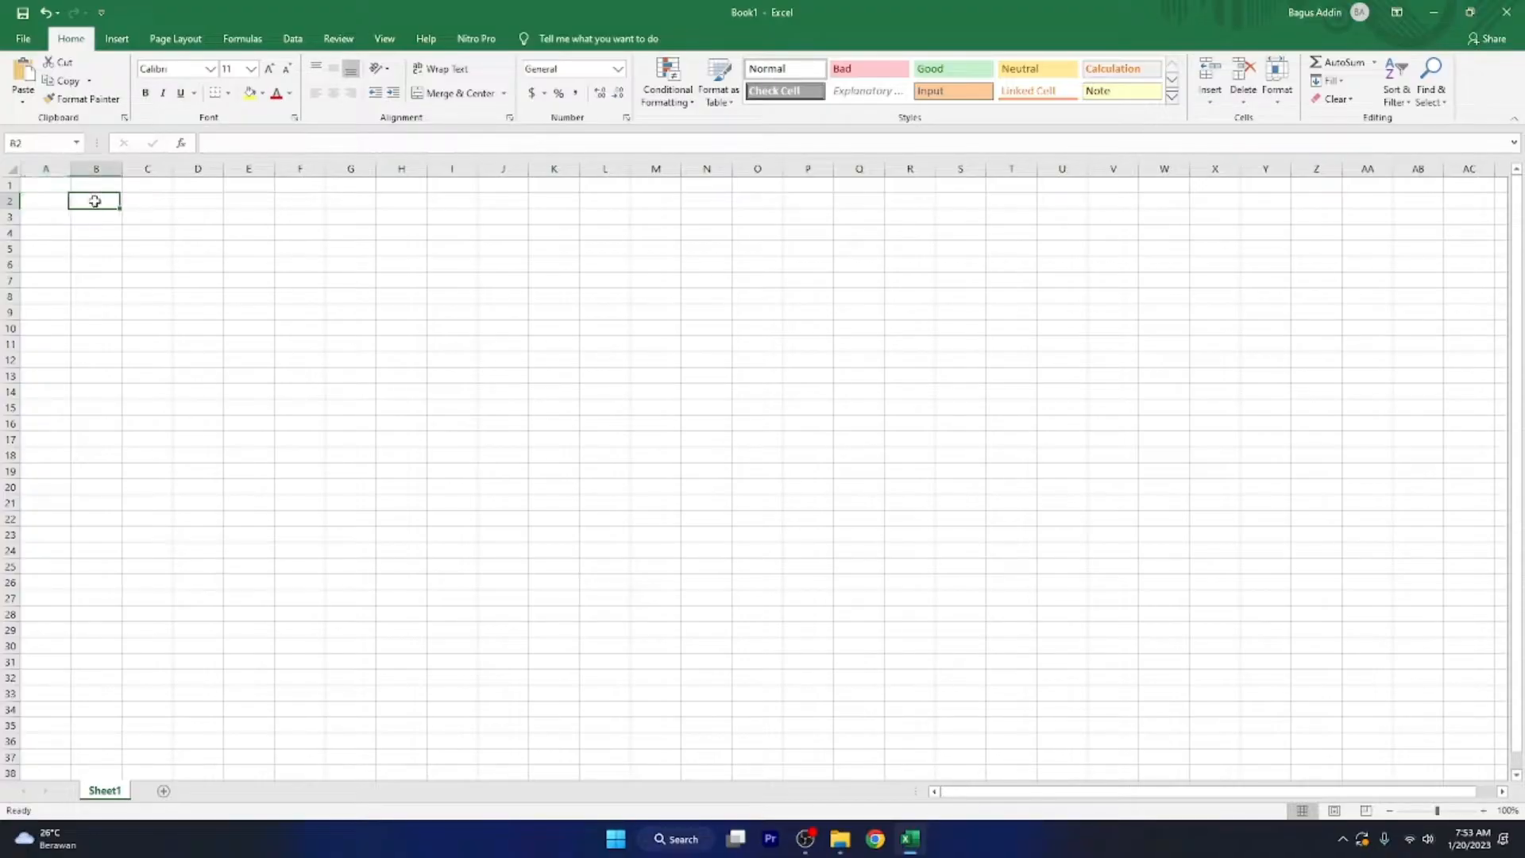
left_click(245, 249)
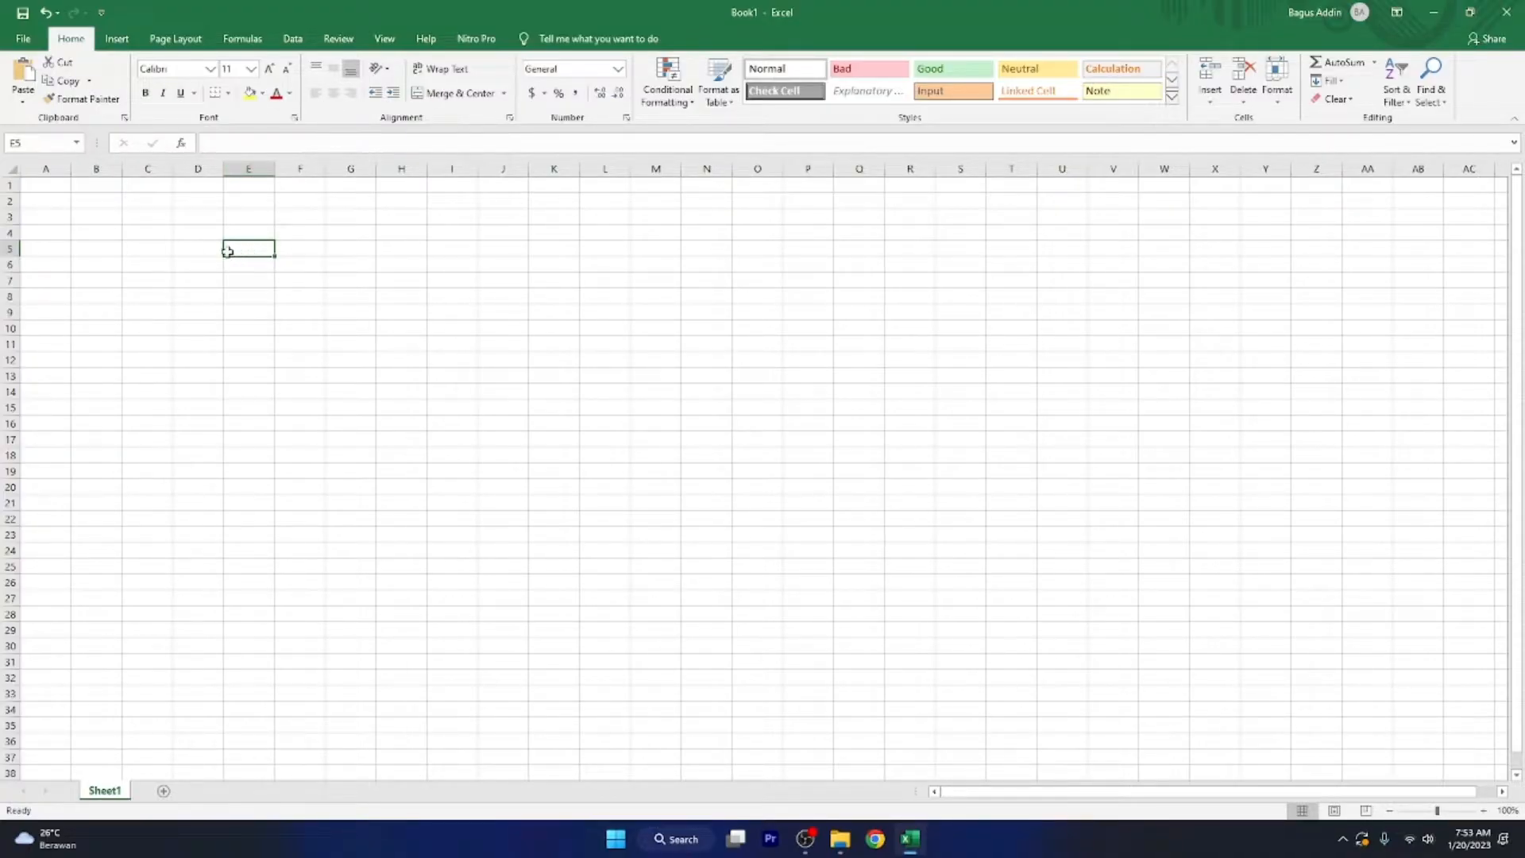
left_click(96, 219)
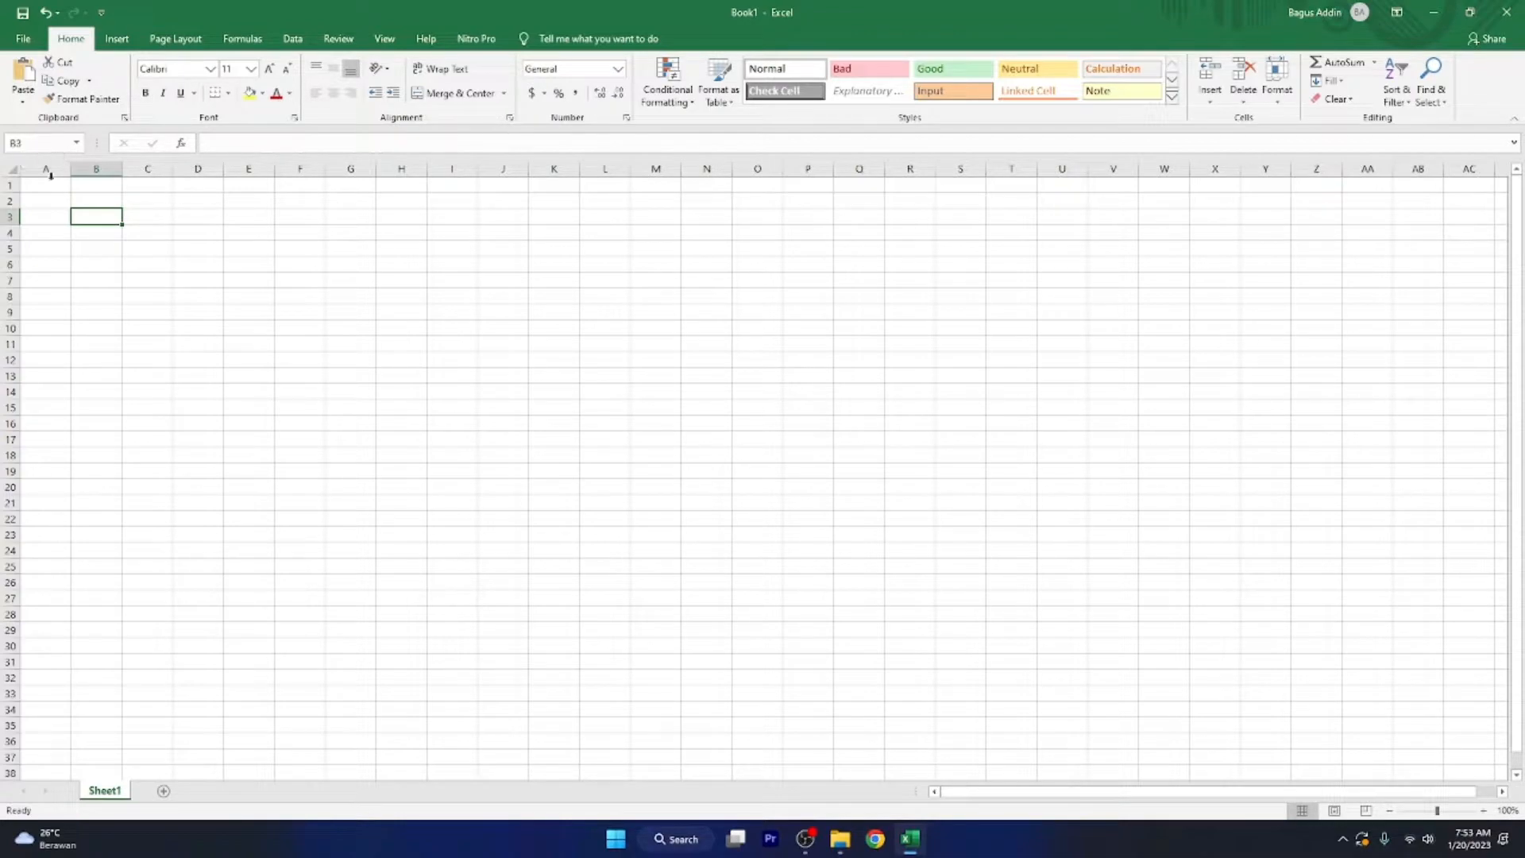
left_click(59, 204)
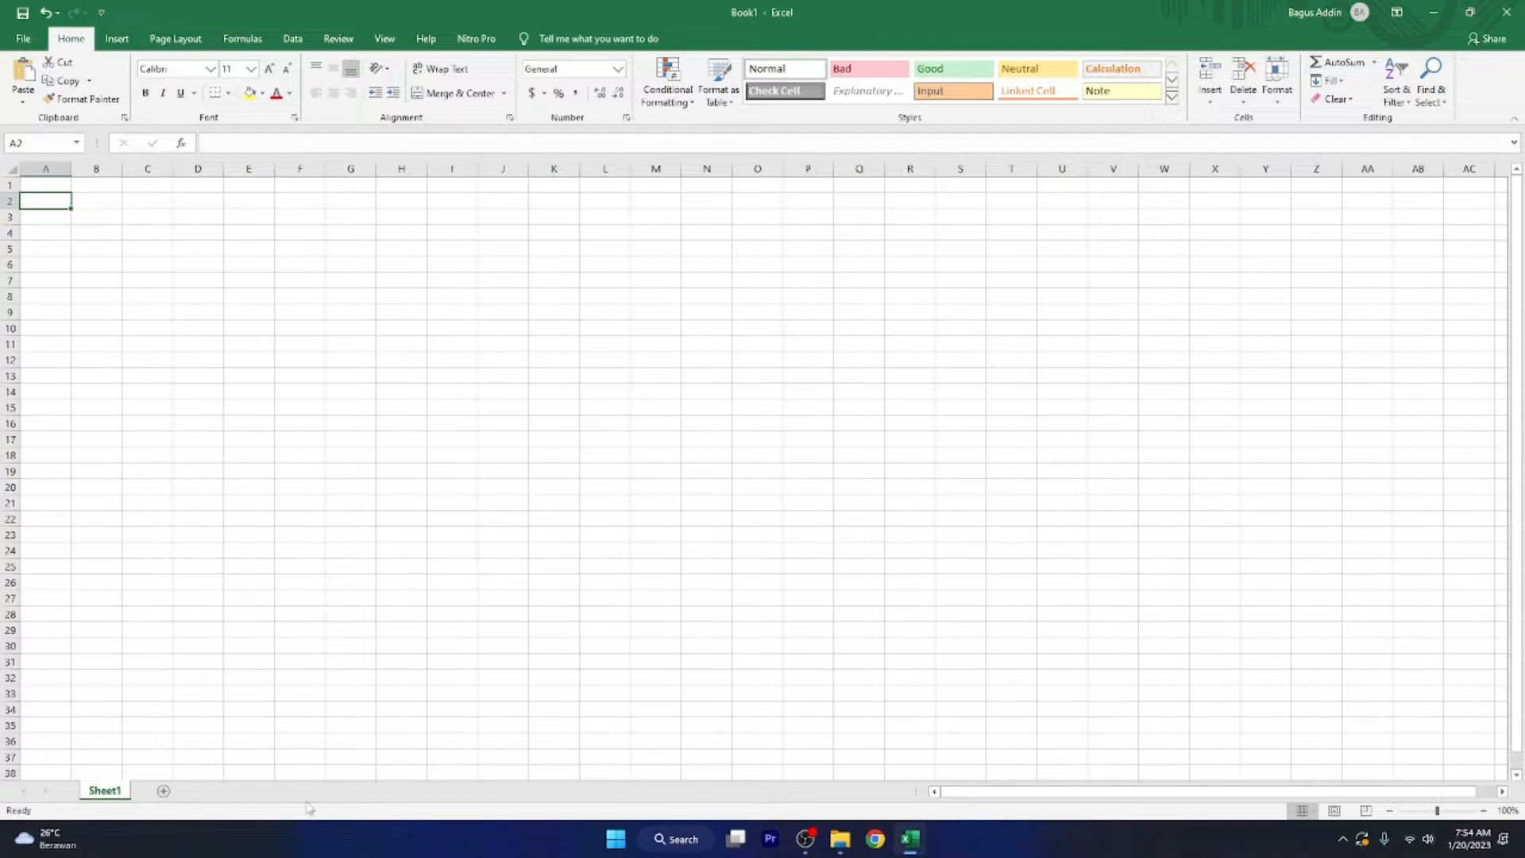
left_click(43, 182)
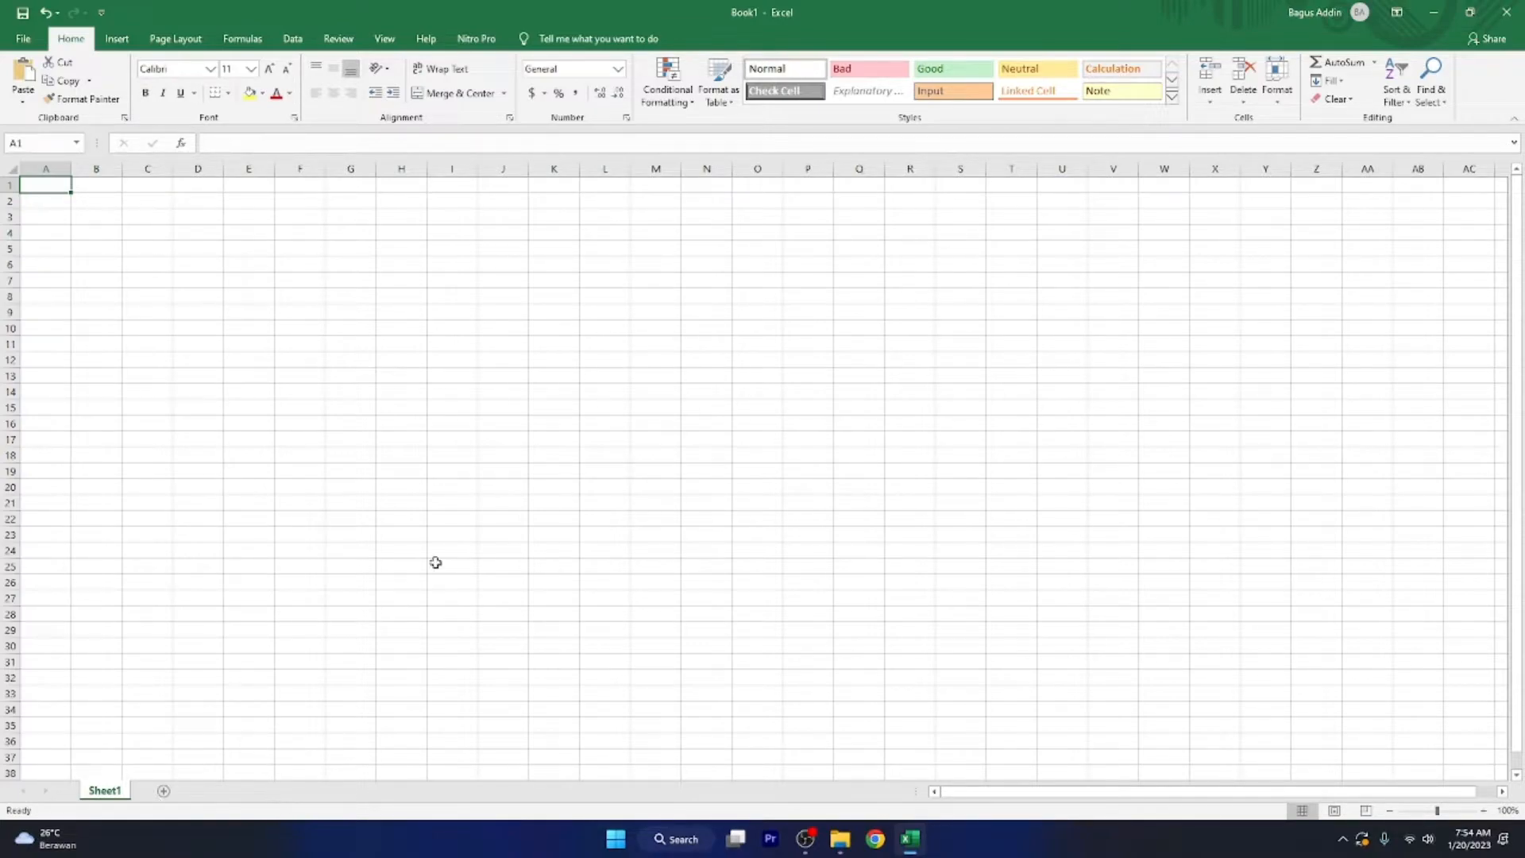
Step: View the File start page, return to the worksheet, and alternate between cells A2 and A1, ending on A1
left_click(37, 38)
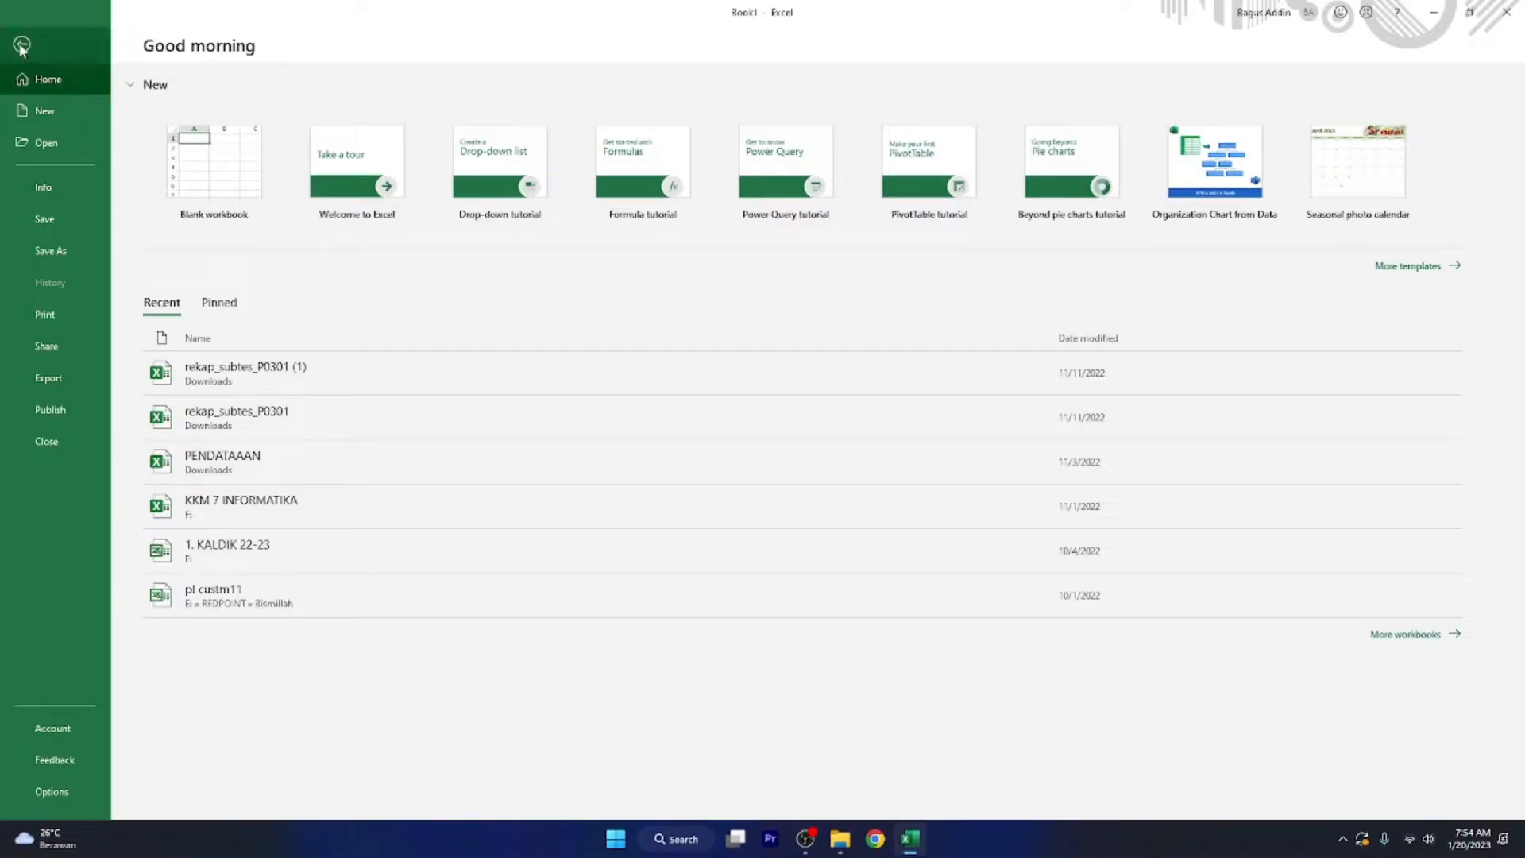
left_click(22, 45)
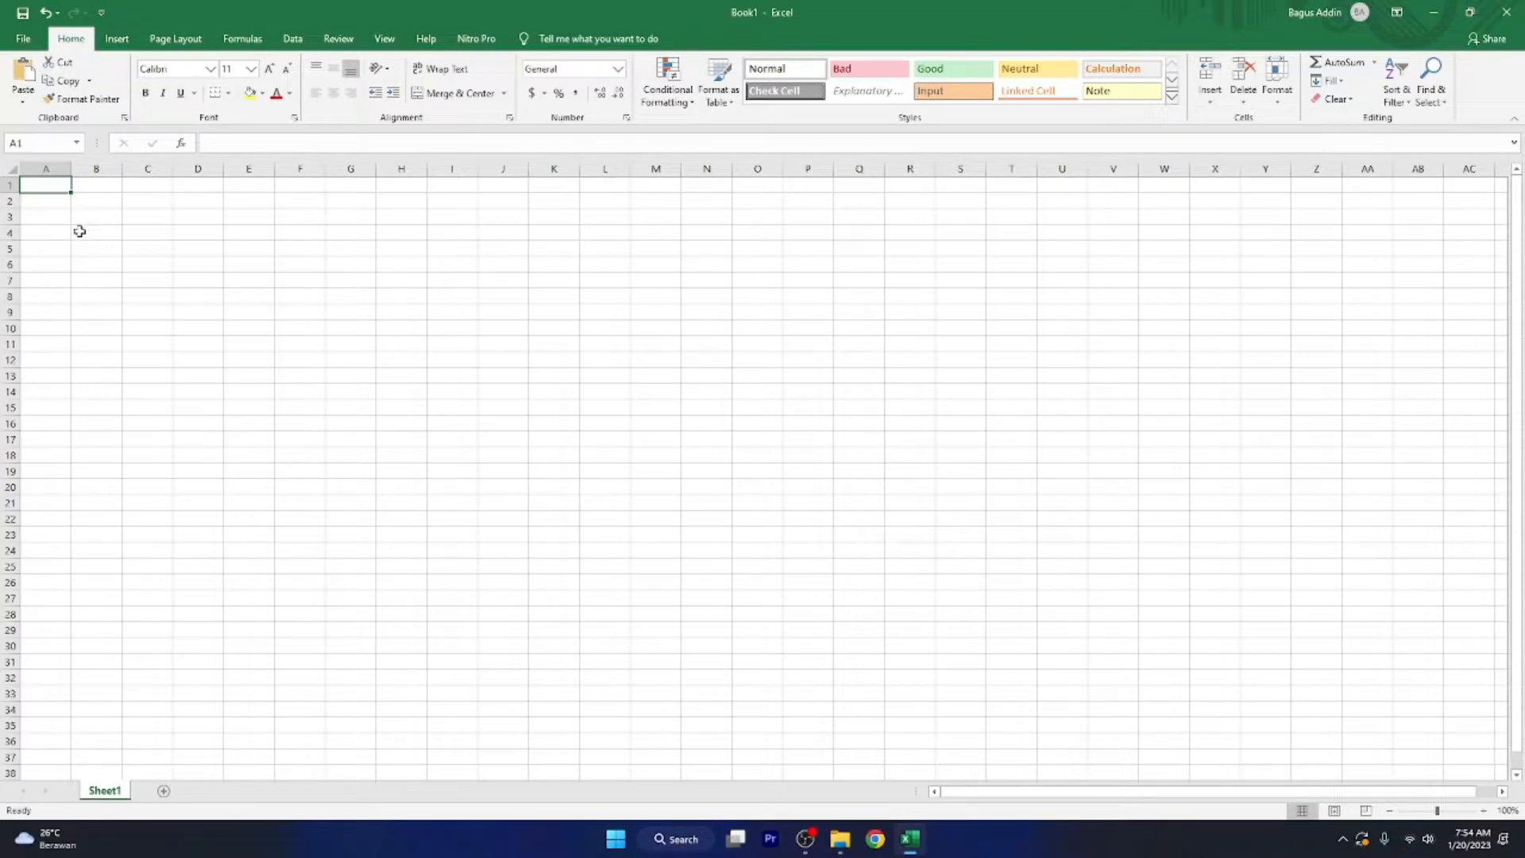
left_click(49, 198)
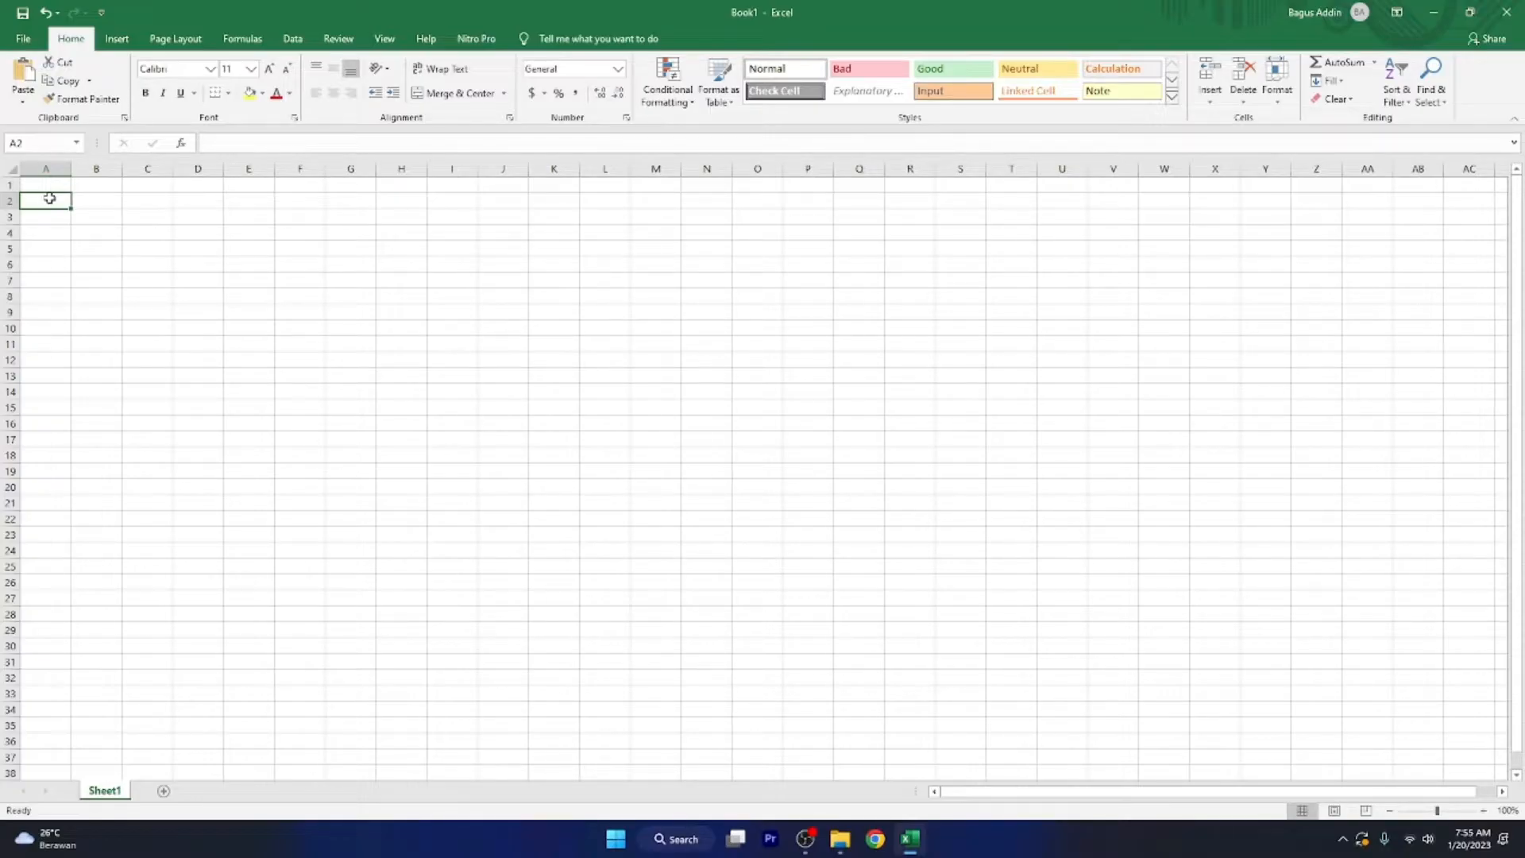
left_click(56, 186)
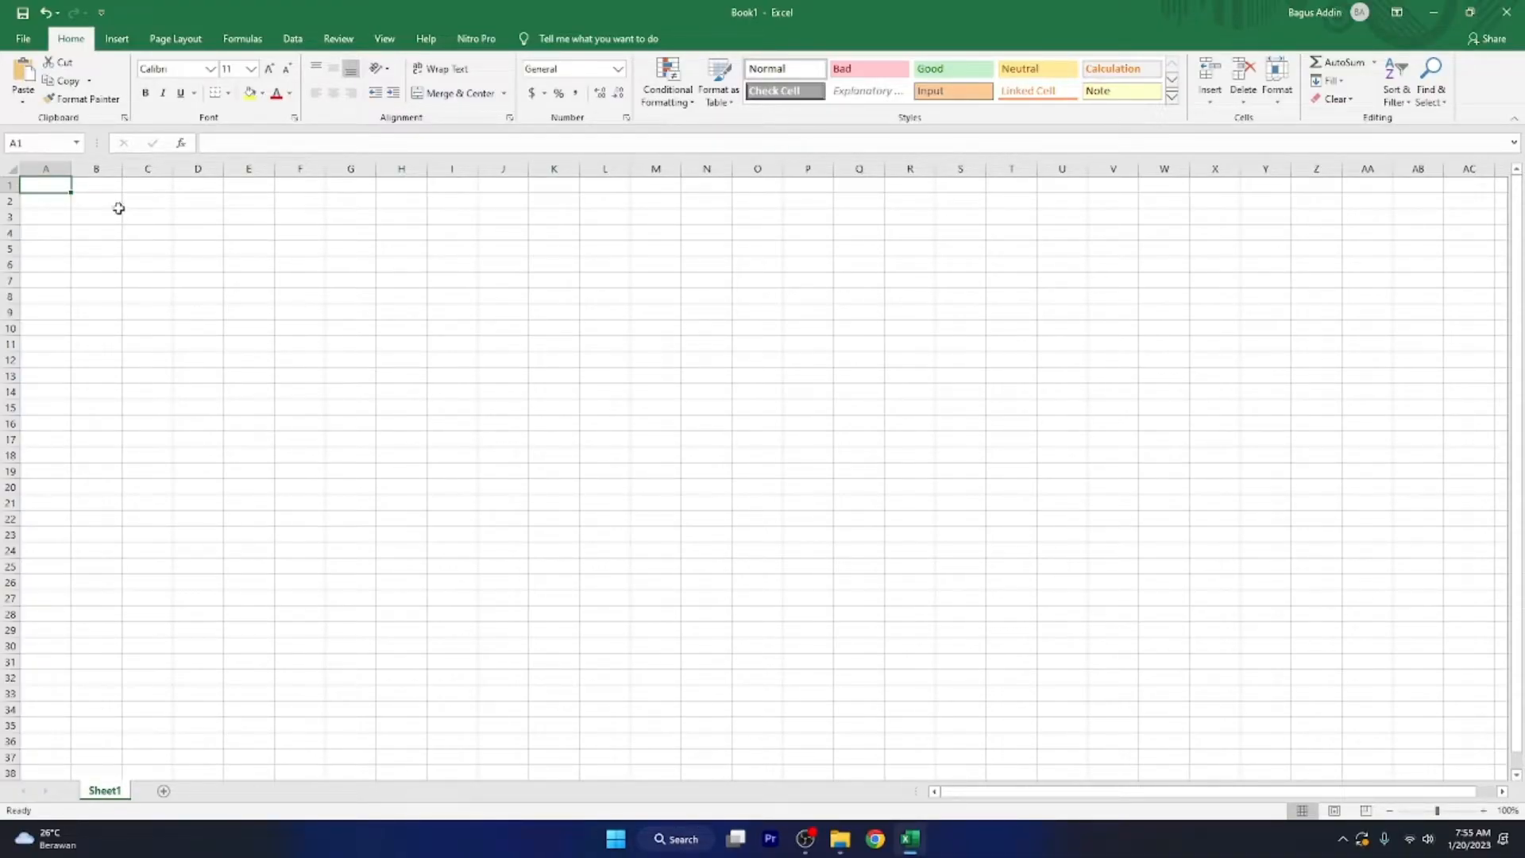
left_click(57, 203)
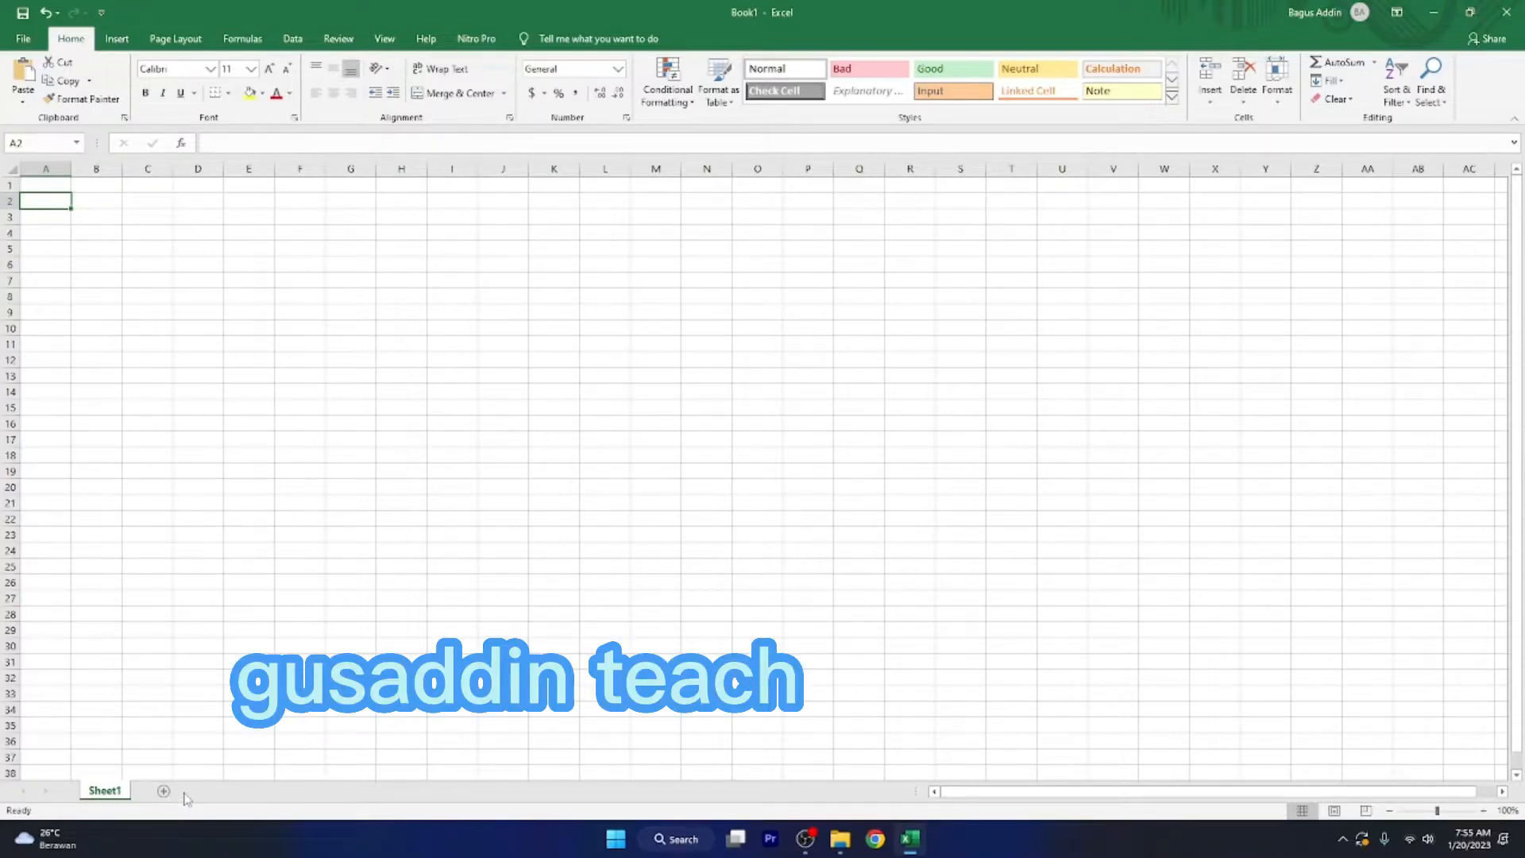
left_click(62, 187)
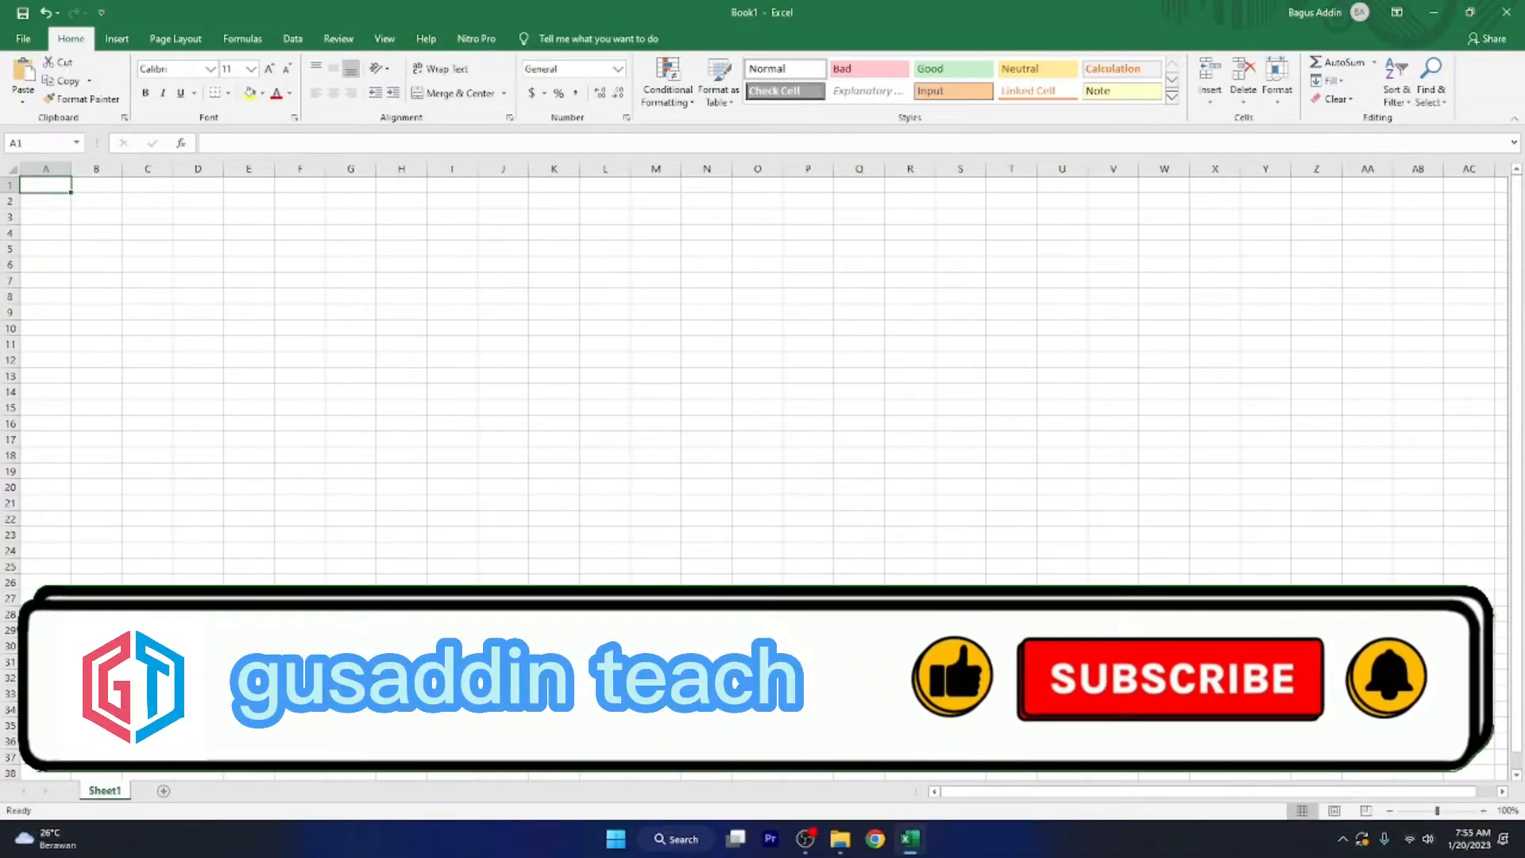
Step: Add a second worksheet to the workbook and switch back and forth between the two sheets, ending on Sheet1
left_click(165, 792)
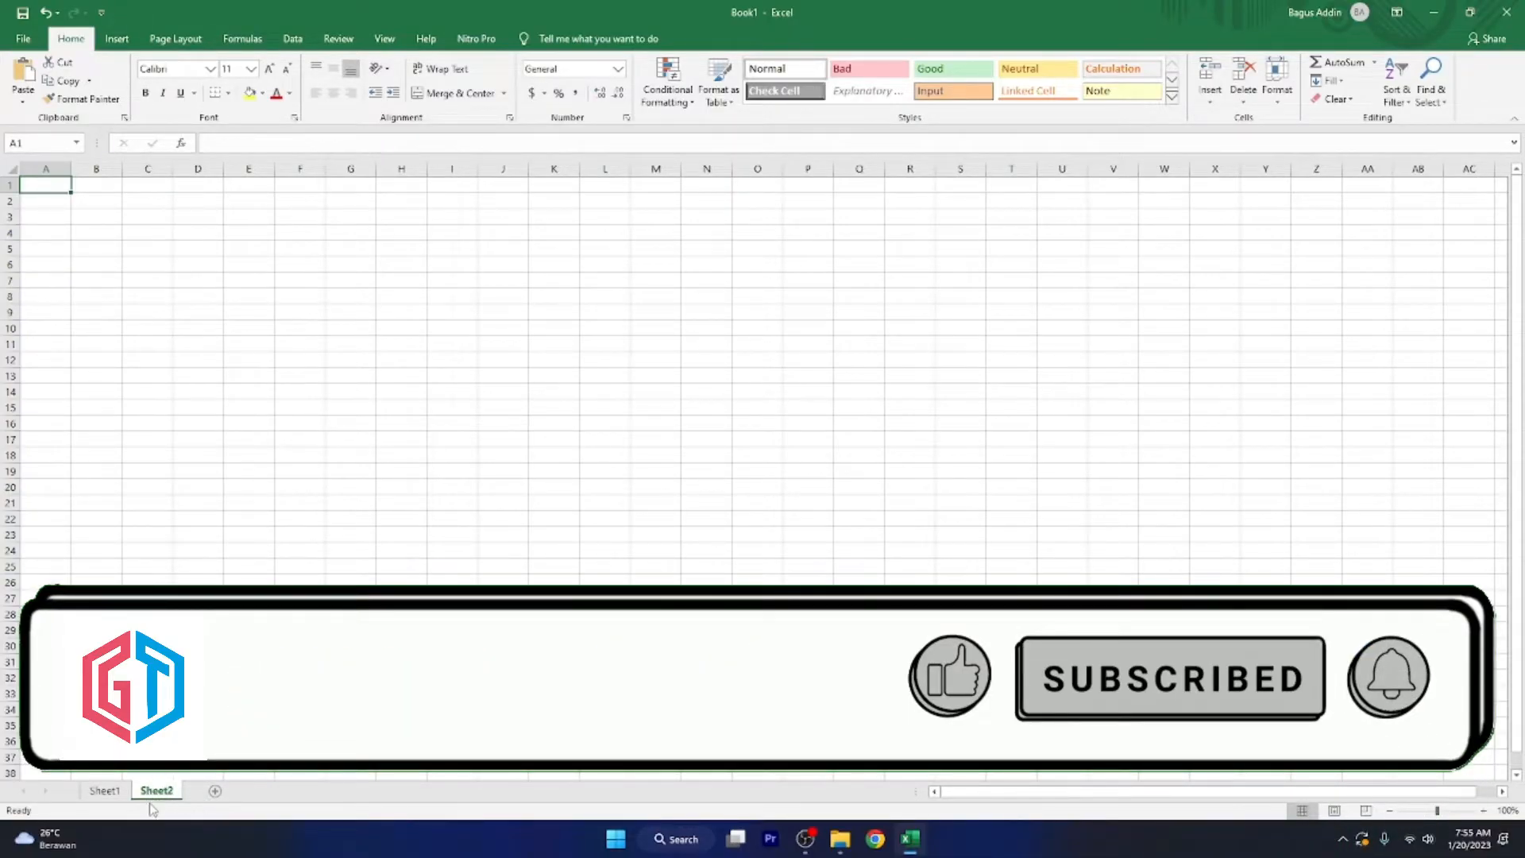
left_click(121, 795)
left_click(151, 794)
left_click(121, 794)
left_click(161, 793)
left_click(111, 793)
left_click(159, 792)
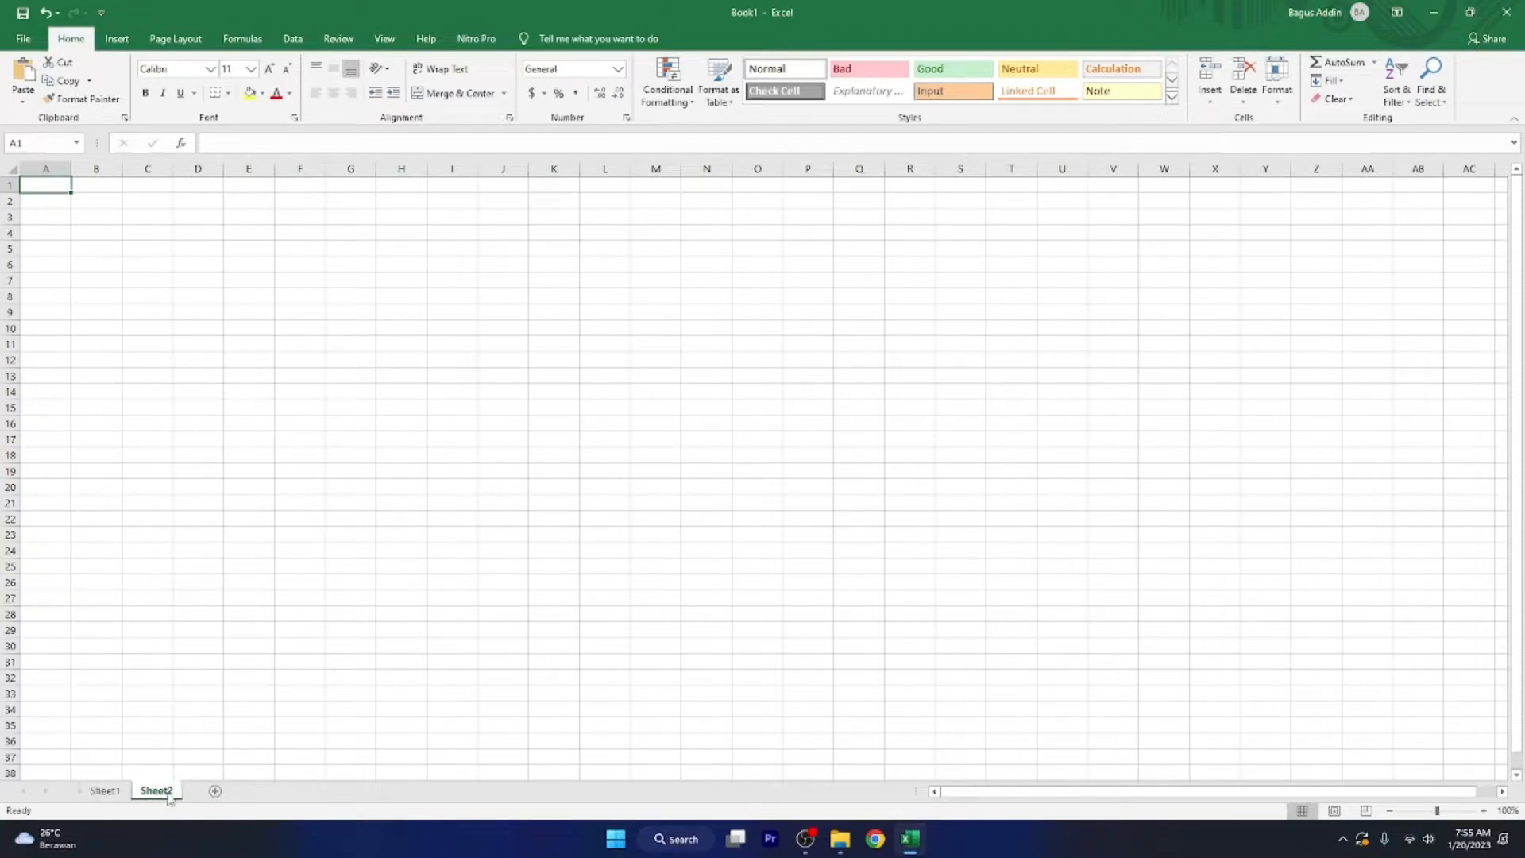
left_click(112, 795)
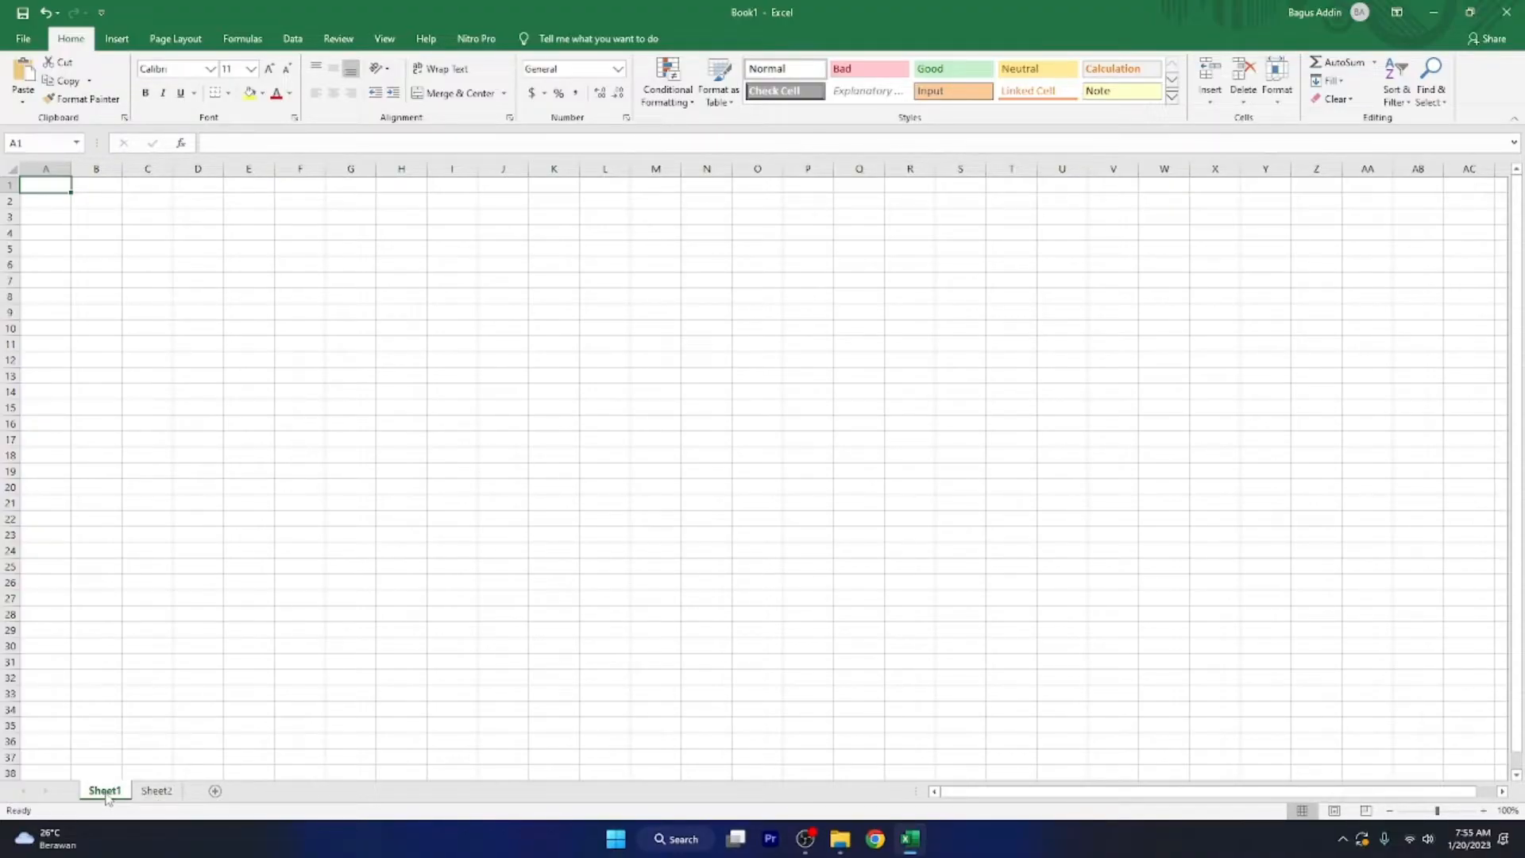
Step: Rename Sheet1 as Kelas 7A
right_click(107, 797)
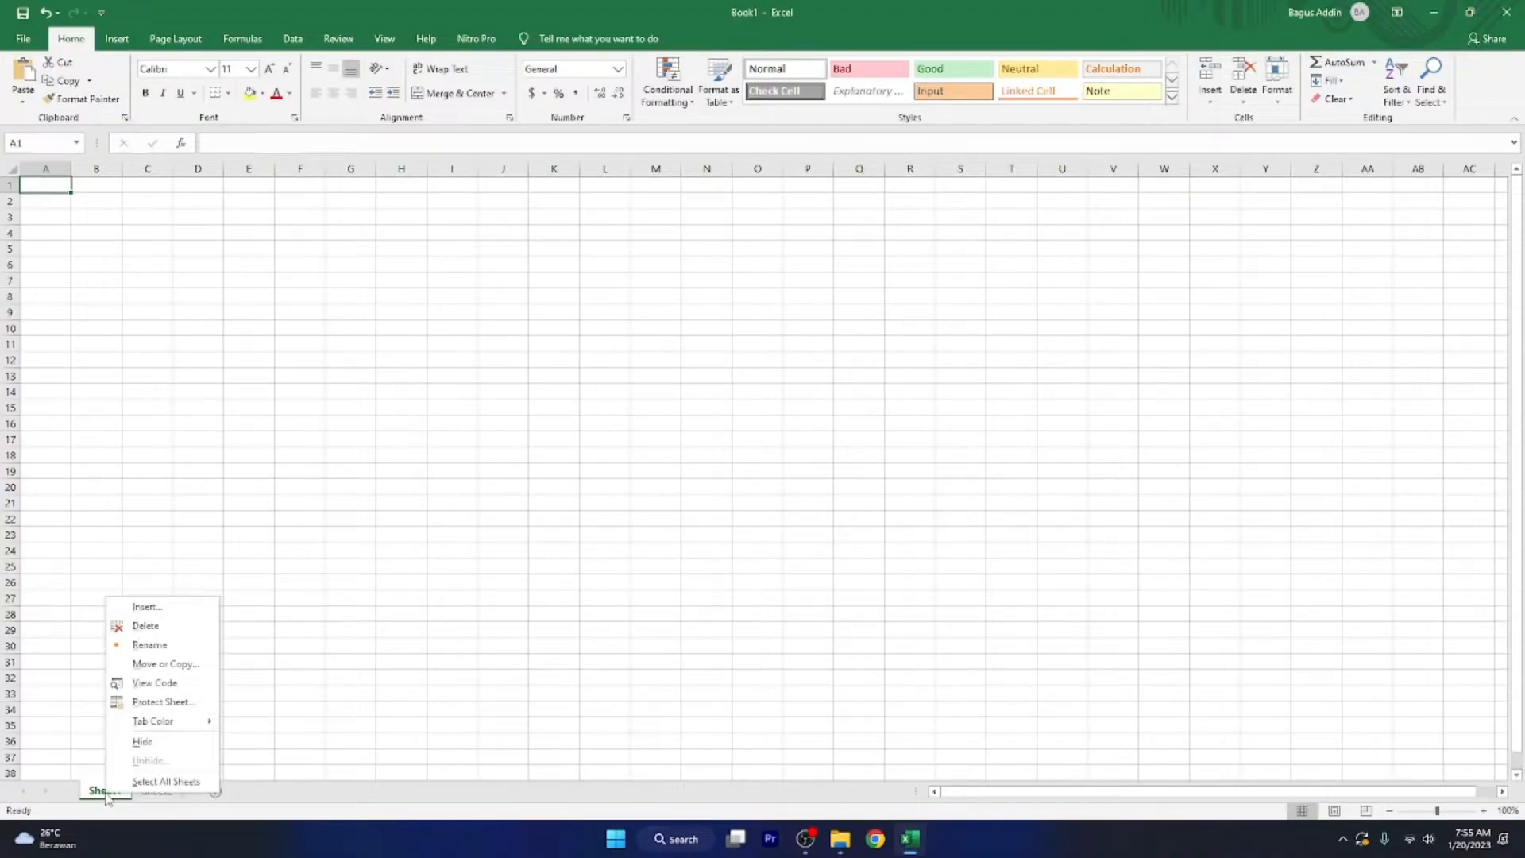
left_click(151, 645)
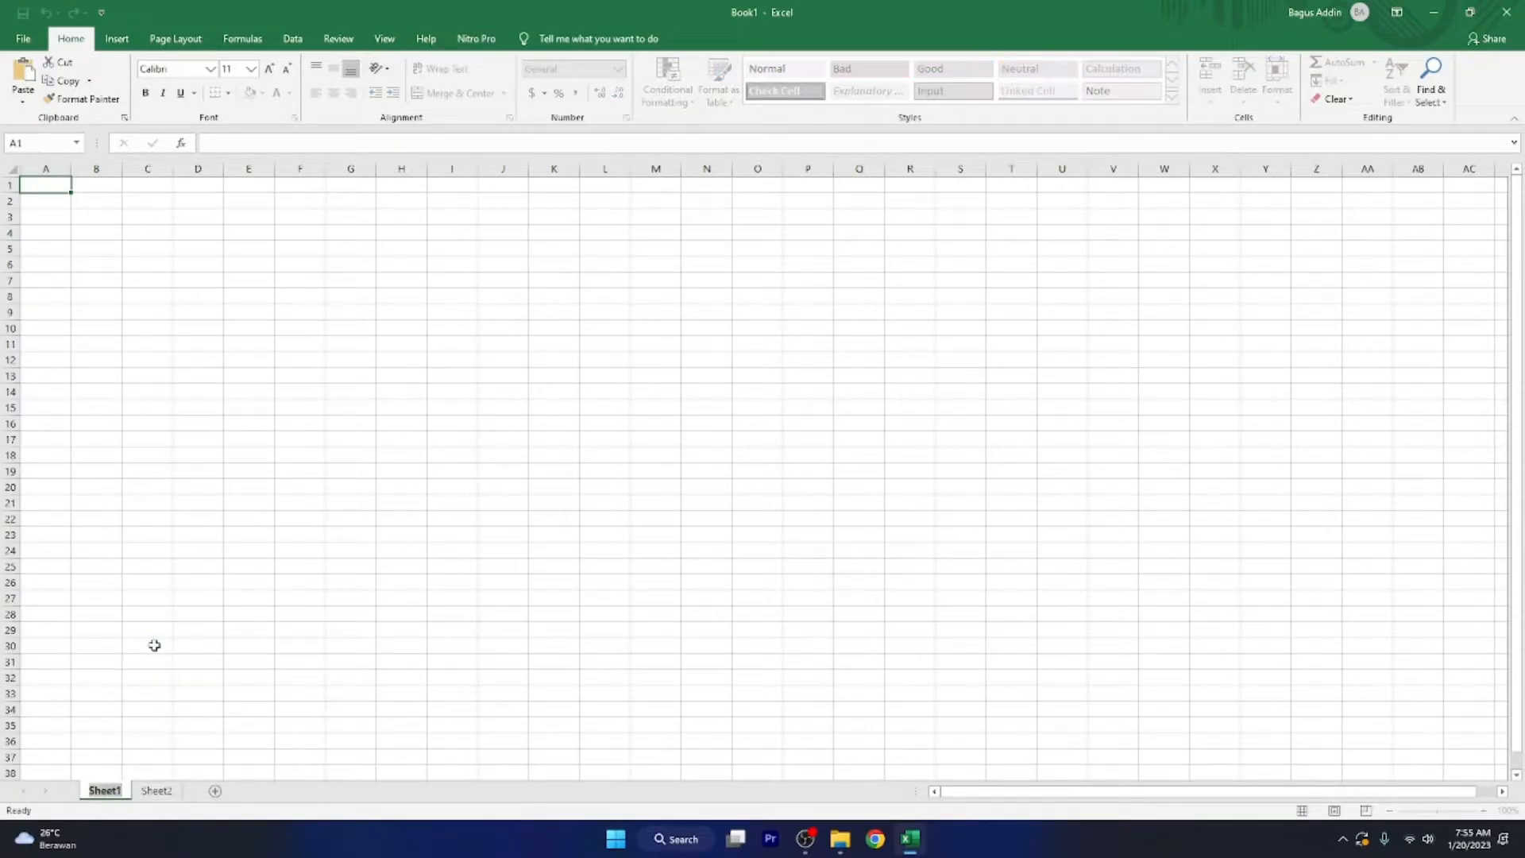
type("Kelas 7A")
left_click(138, 678)
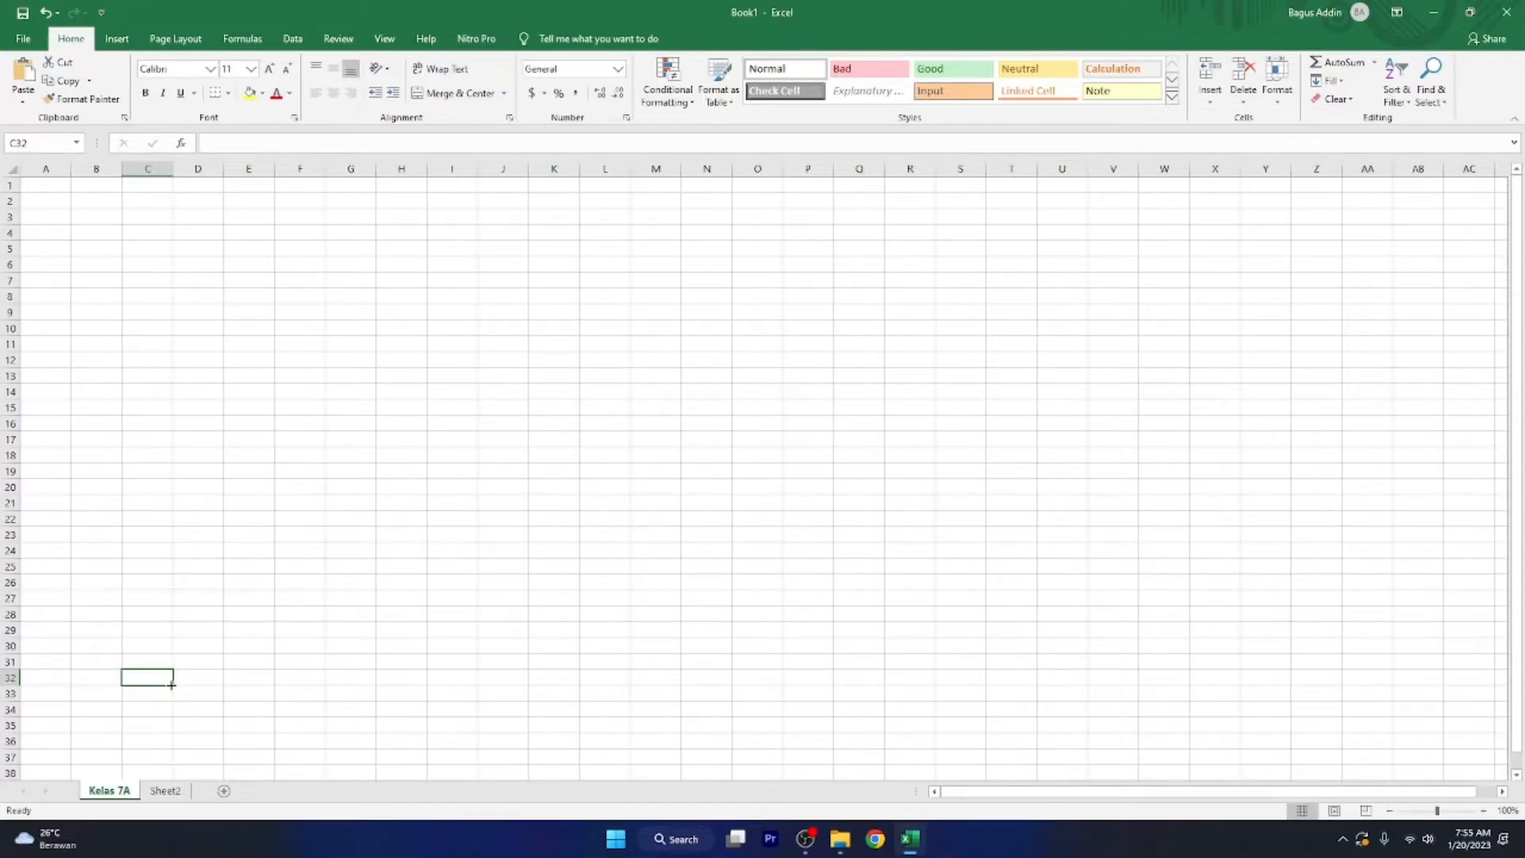
Step: Rename Sheet2 as Kelas 8
double_click(172, 789)
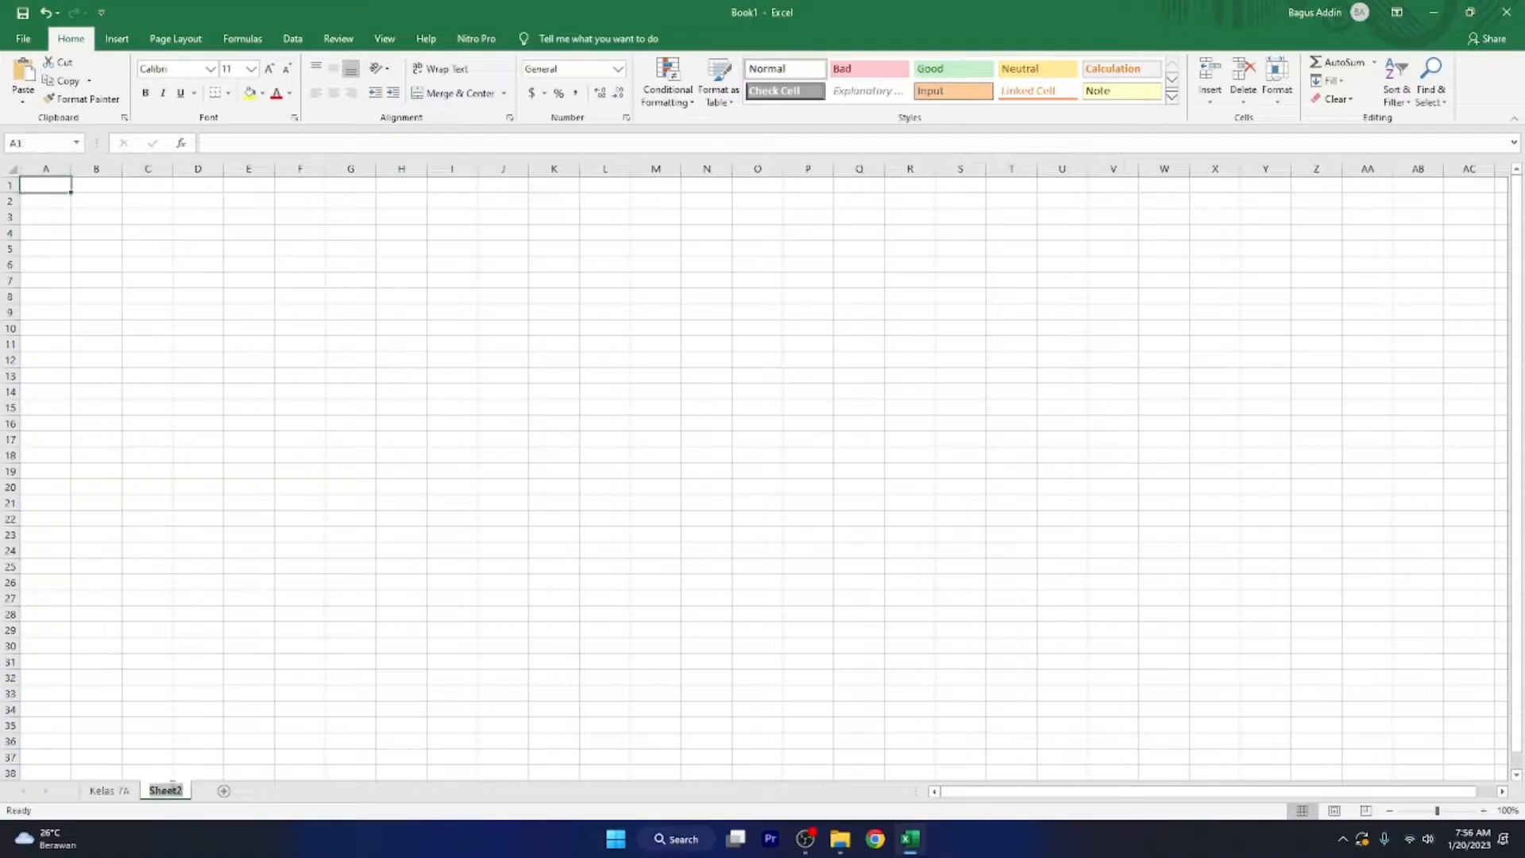
type("Kelas")
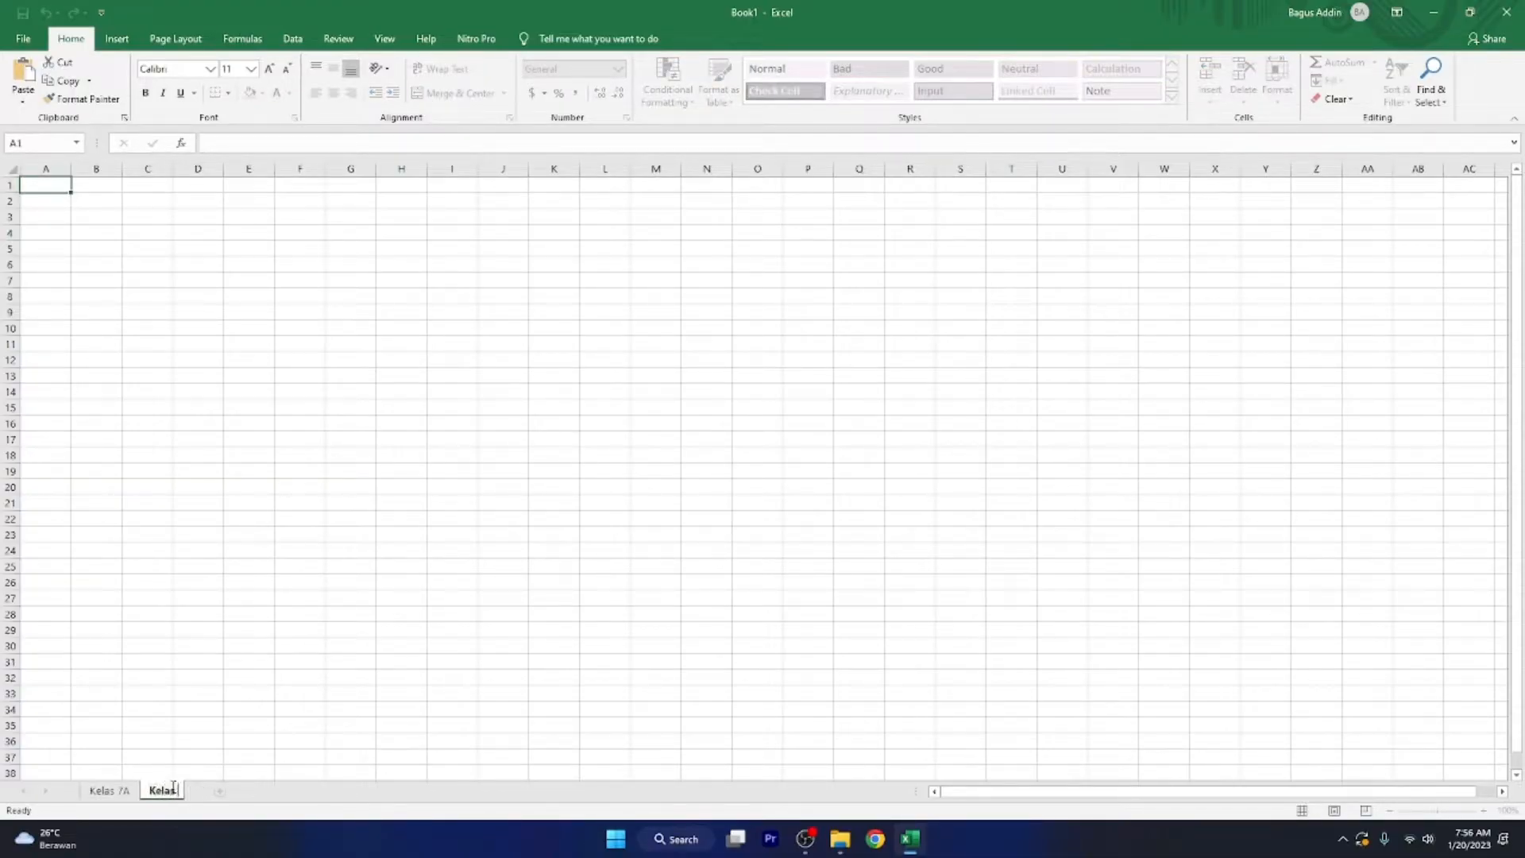
type(" 8")
key("Return")
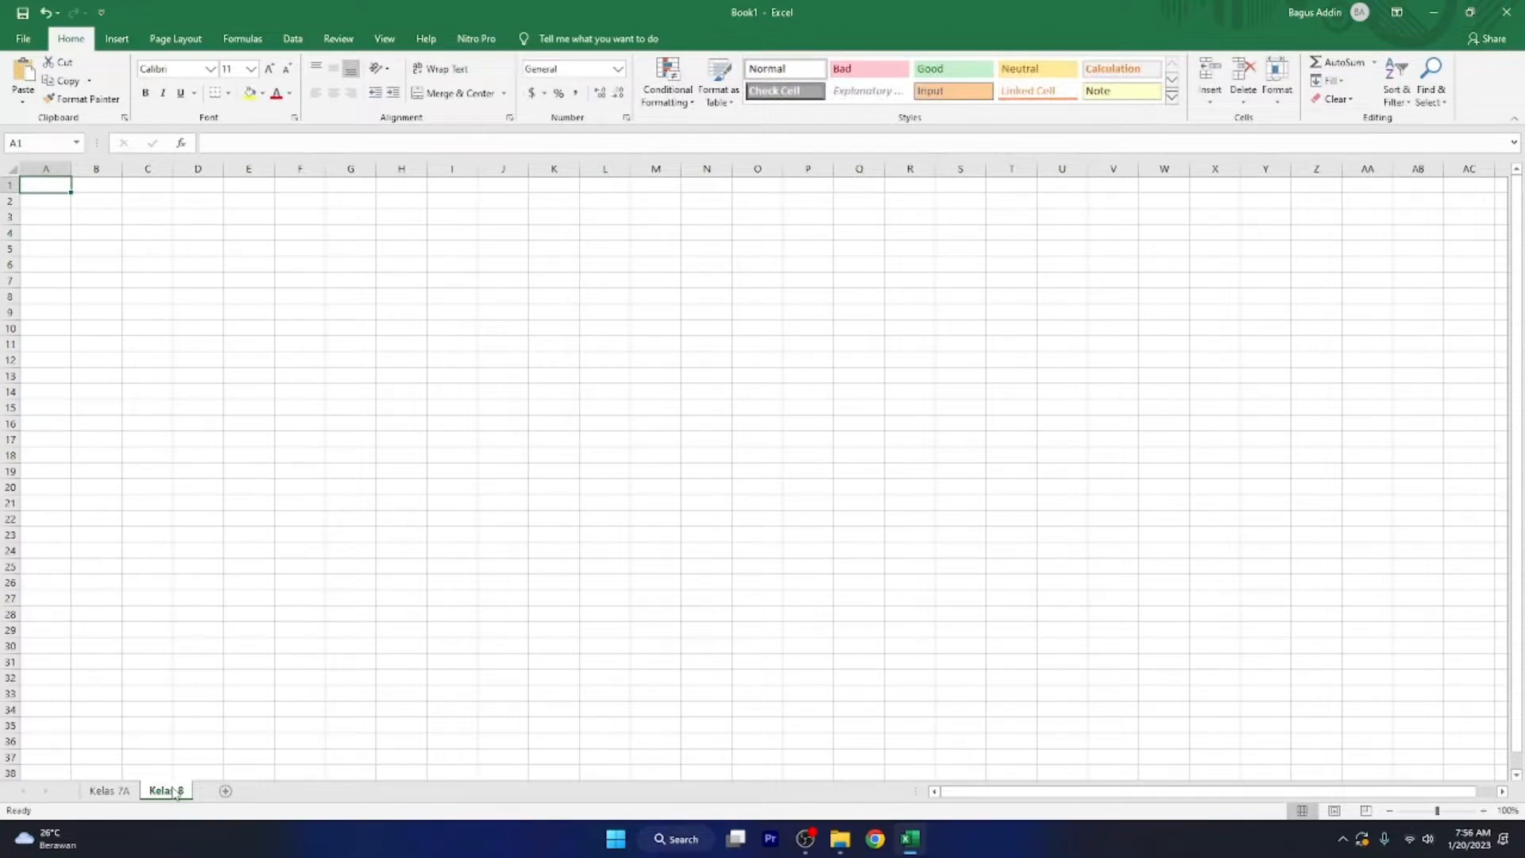
left_click(184, 725)
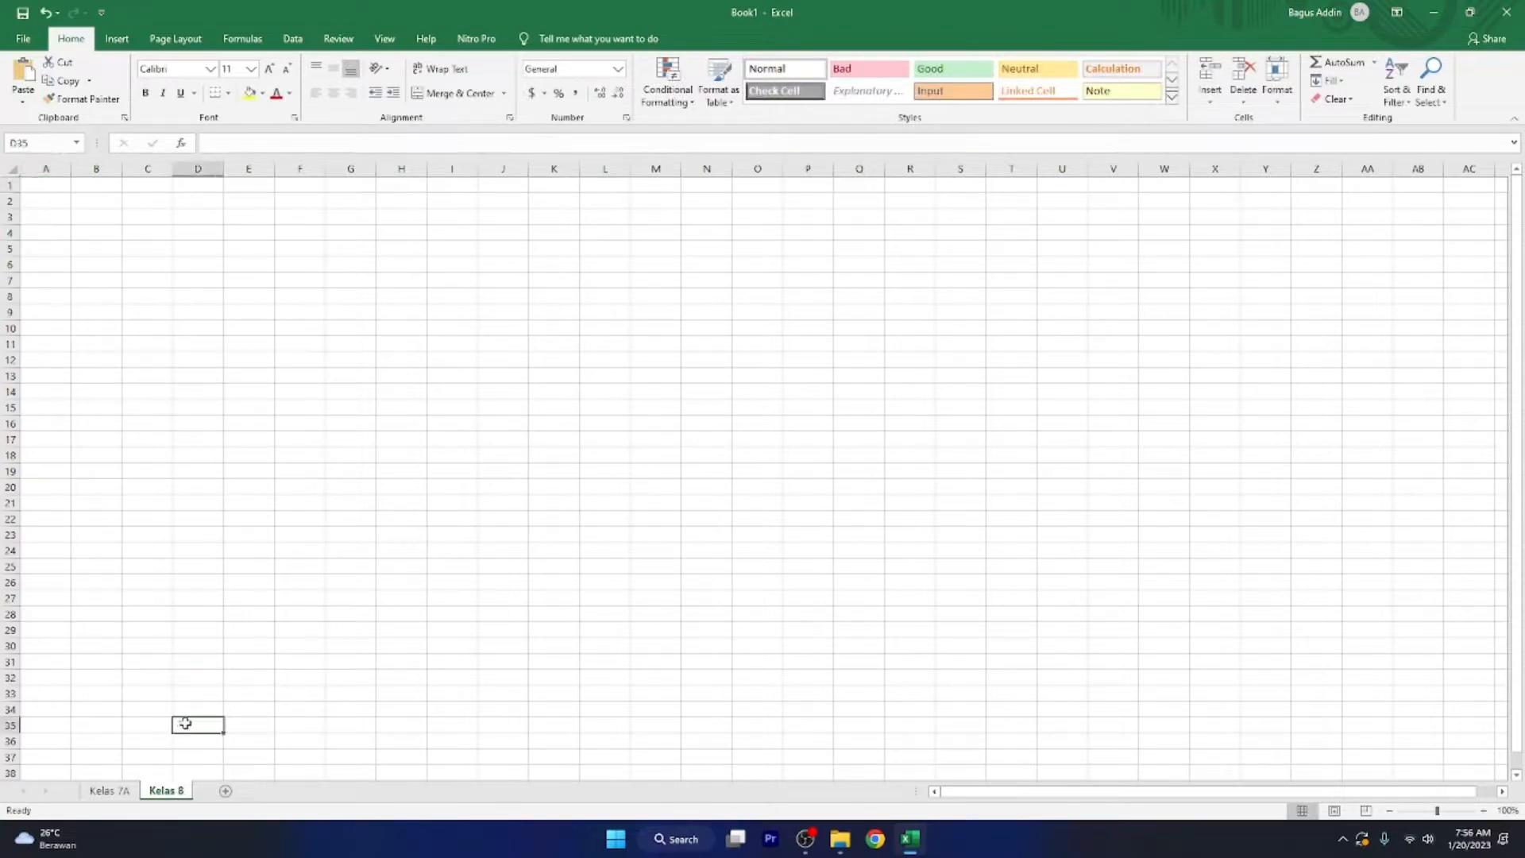
double_click(176, 791)
key("Return")
left_click(137, 642)
left_click(115, 681)
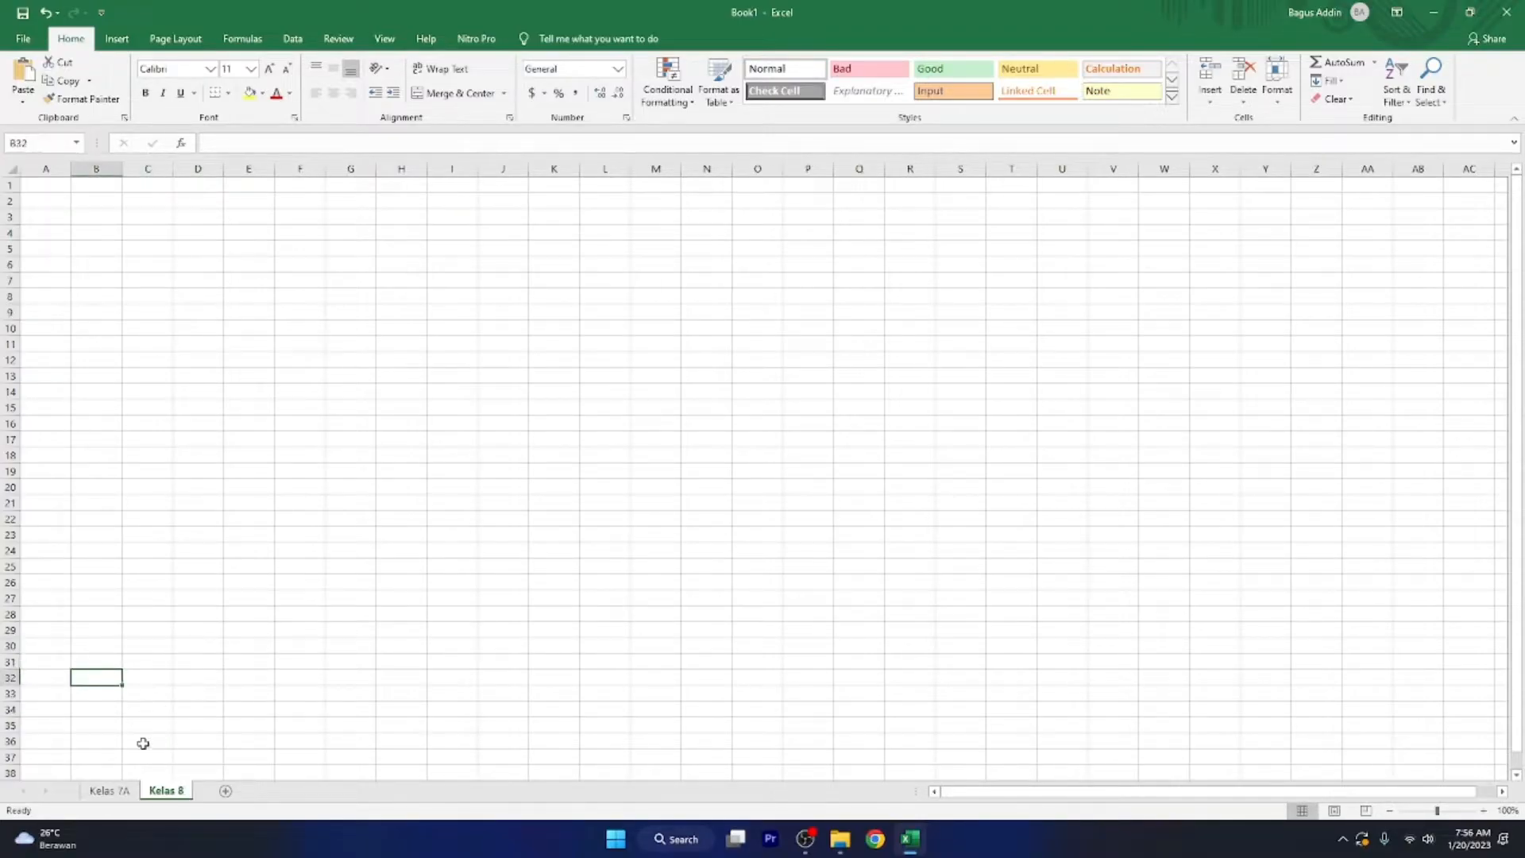
Step: Change the name of the Kelas 8 sheet to Kelas 7B
double_click(179, 791)
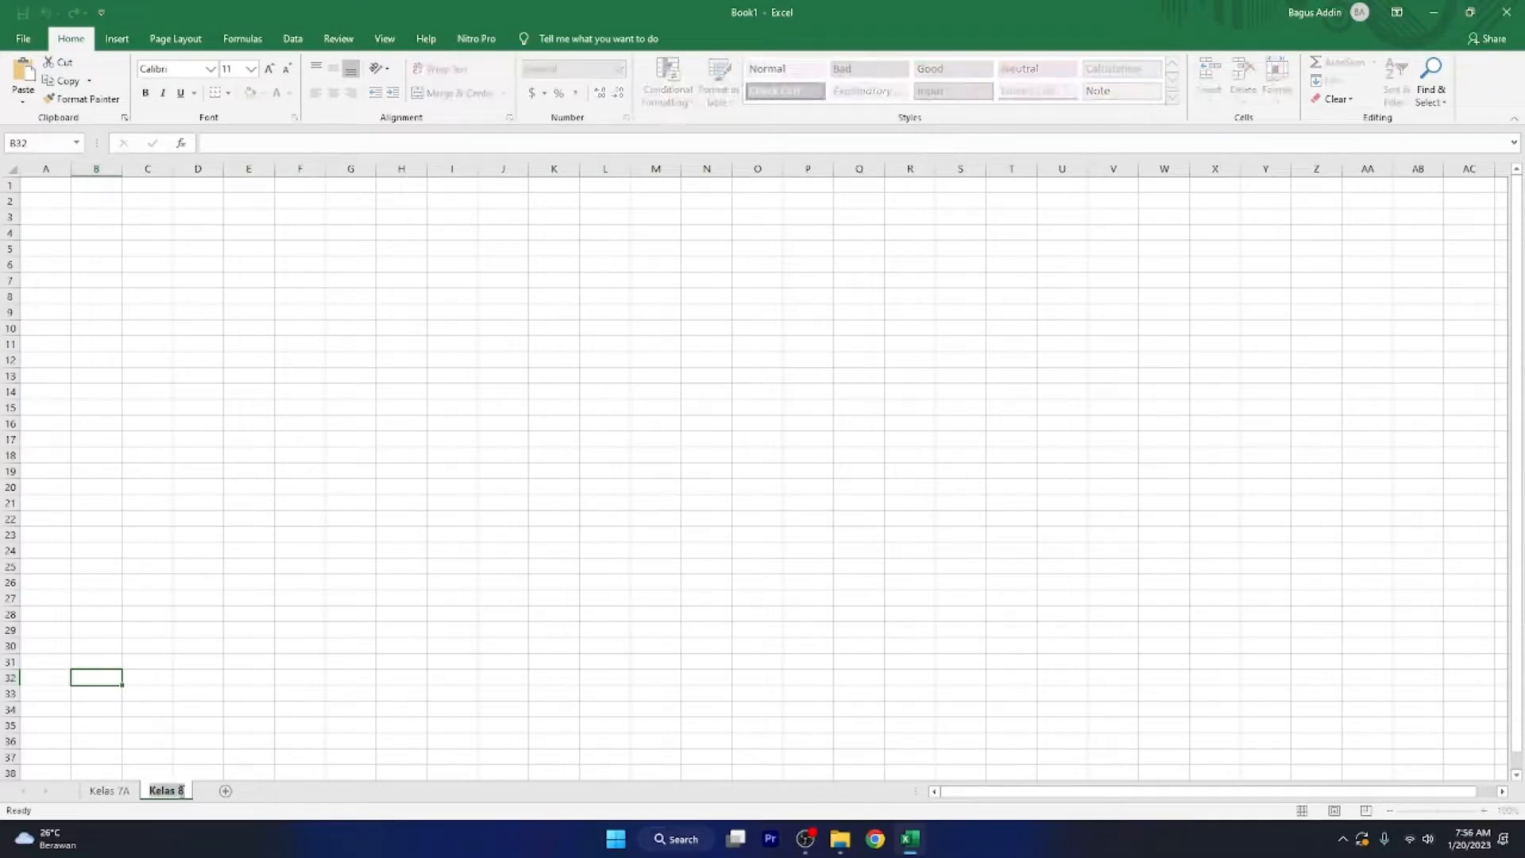
key("BackSpace")
type("7B")
left_click(148, 755)
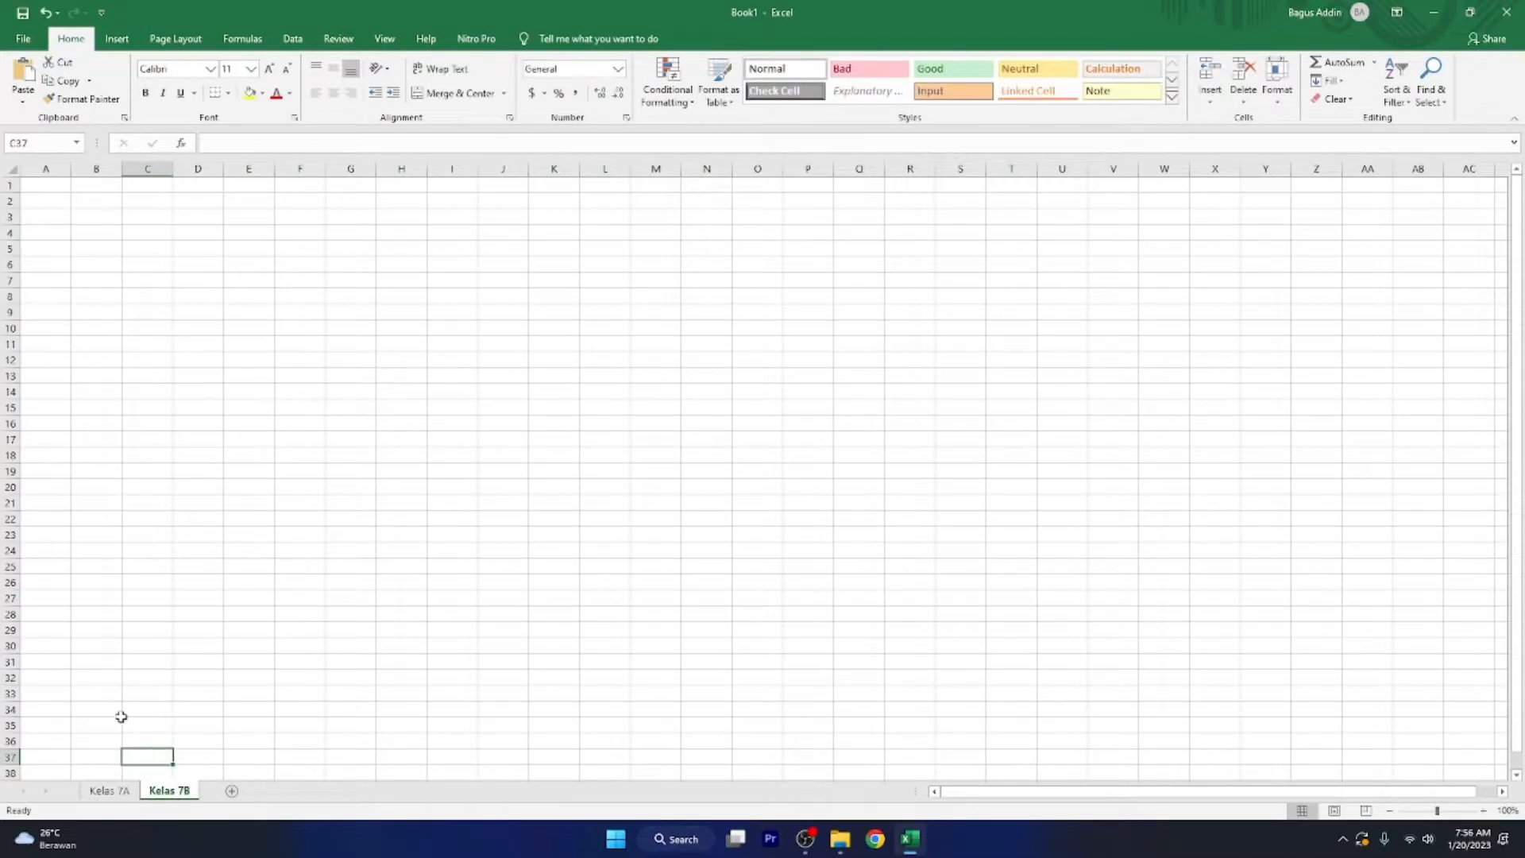
Step: Switch between the Kelas 7A and Kelas 7B sheets, ending on Kelas 7B
right_click(119, 795)
left_click(176, 798)
left_click(177, 798)
left_click(121, 791)
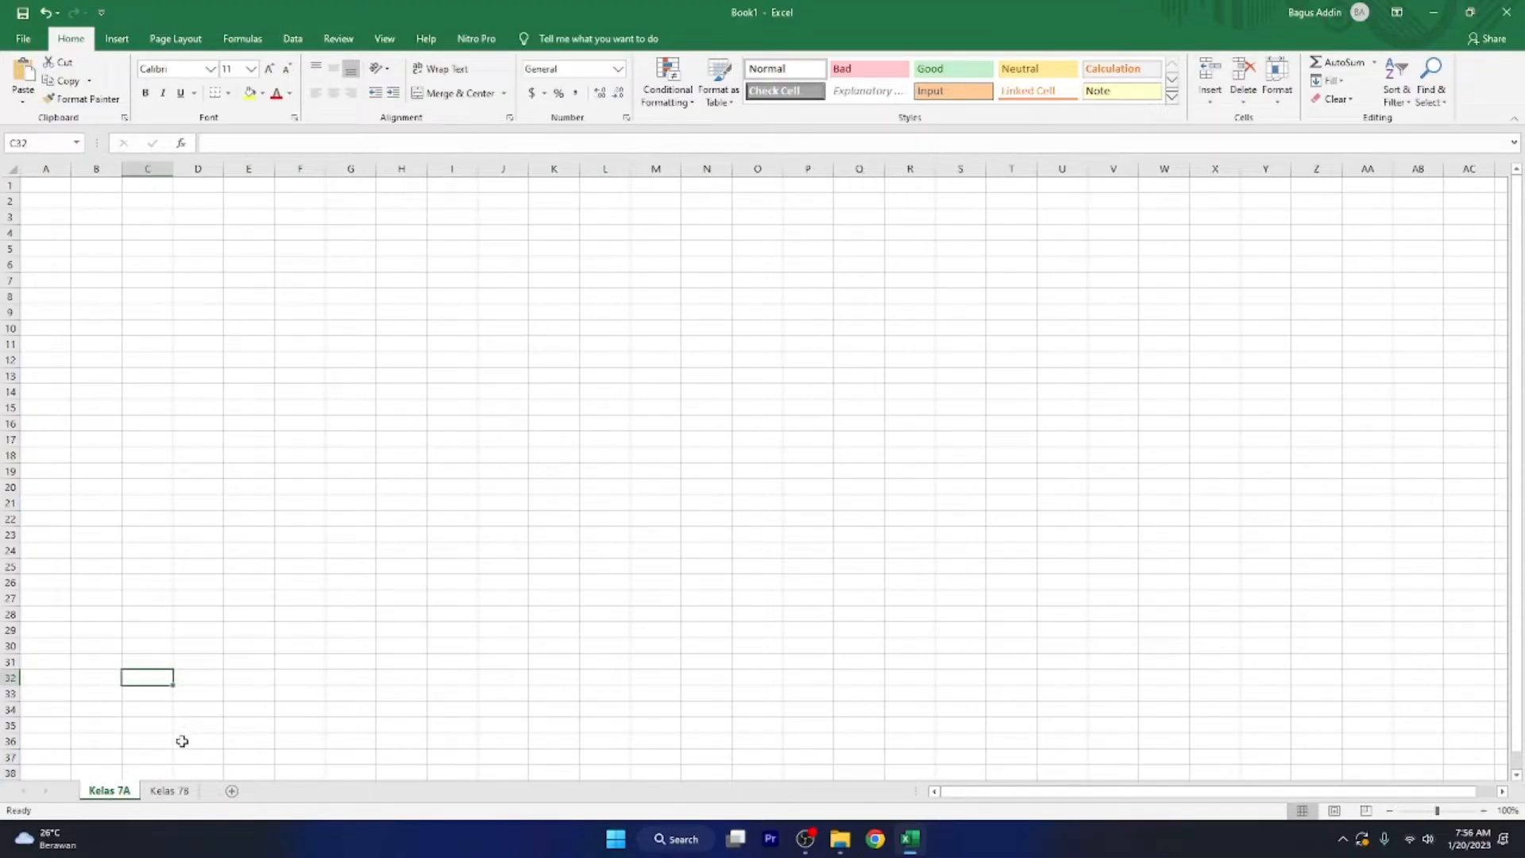
left_click(170, 791)
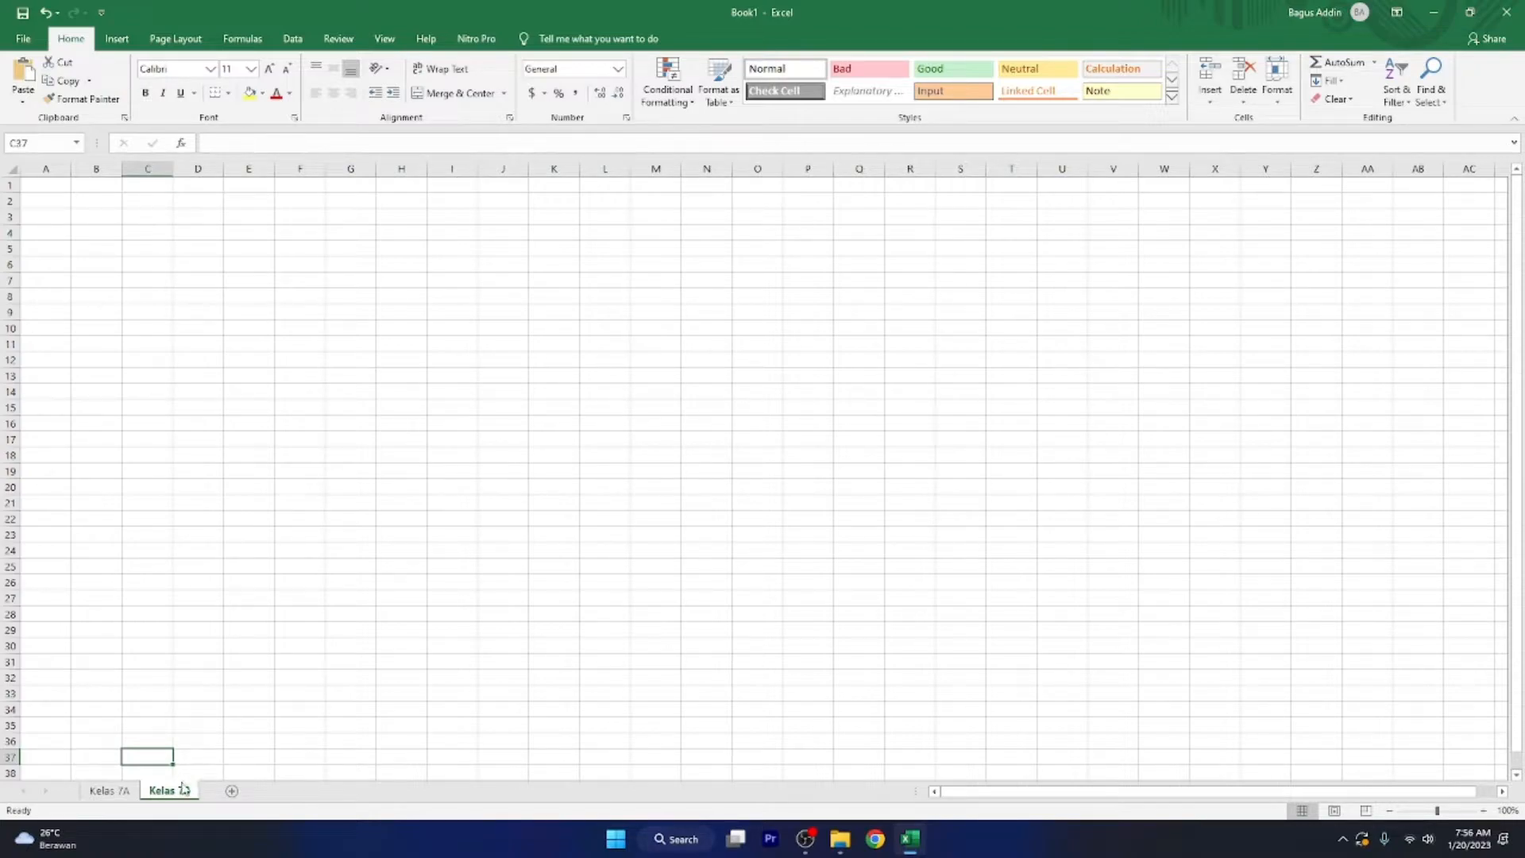
Step: Add a third worksheet after Kelas 7B and name it Kelas 7C
left_click(232, 791)
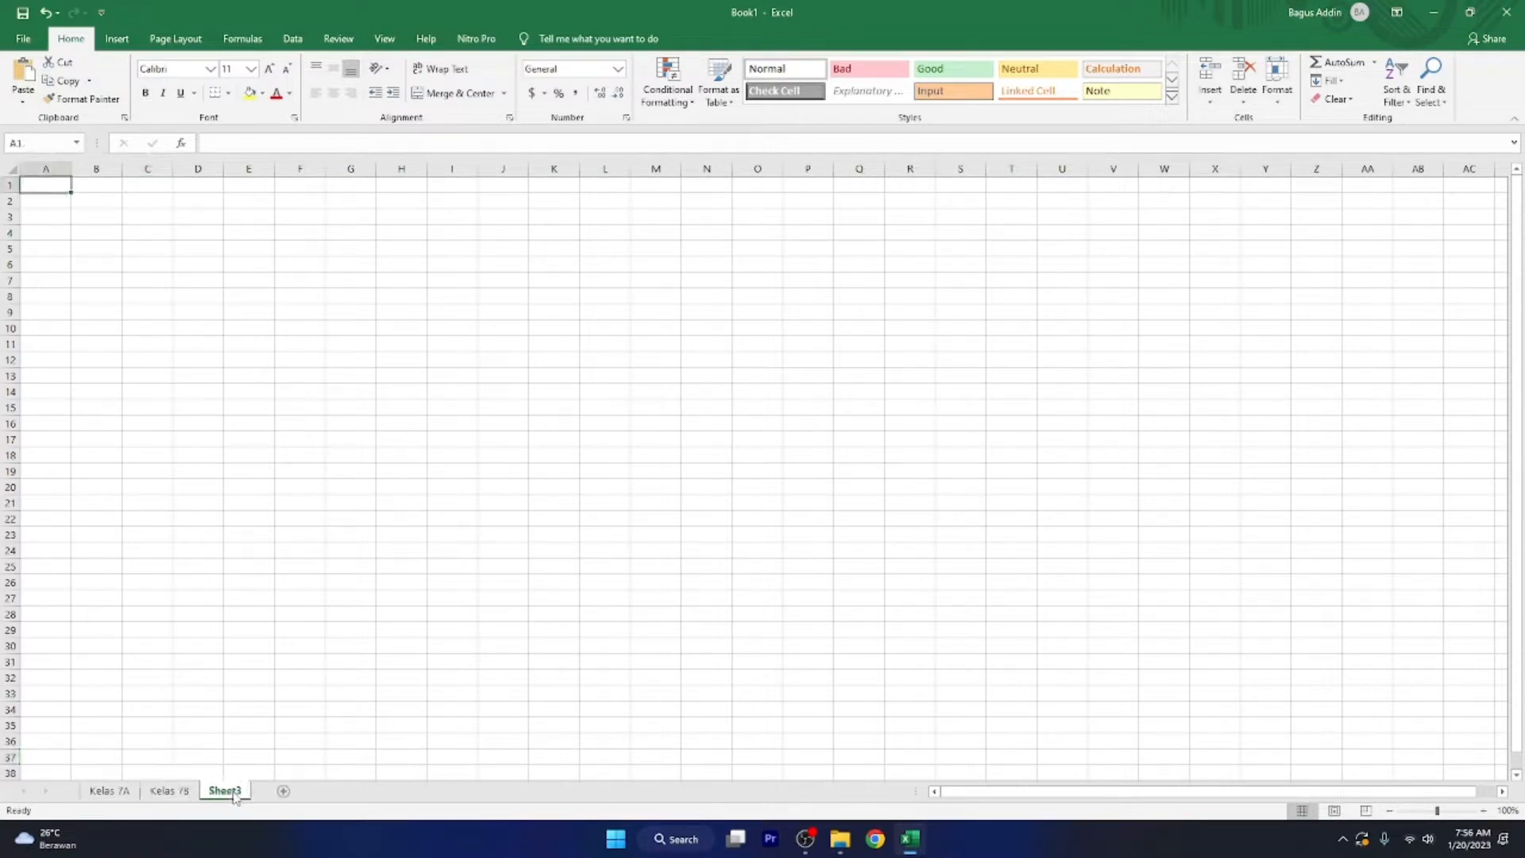
double_click(227, 790)
type("K")
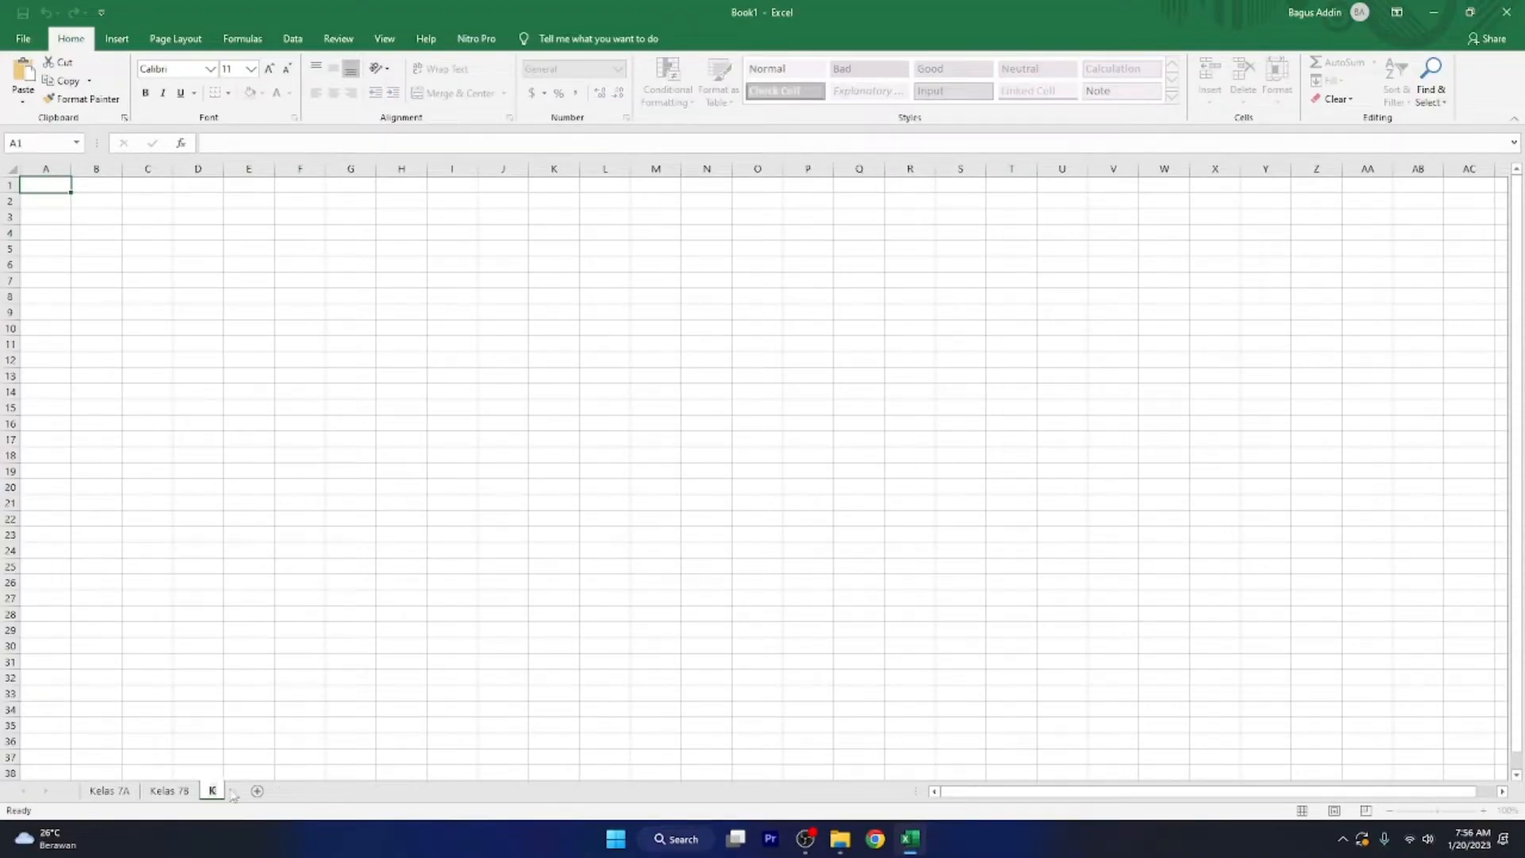
type("elas 7C")
left_click(204, 724)
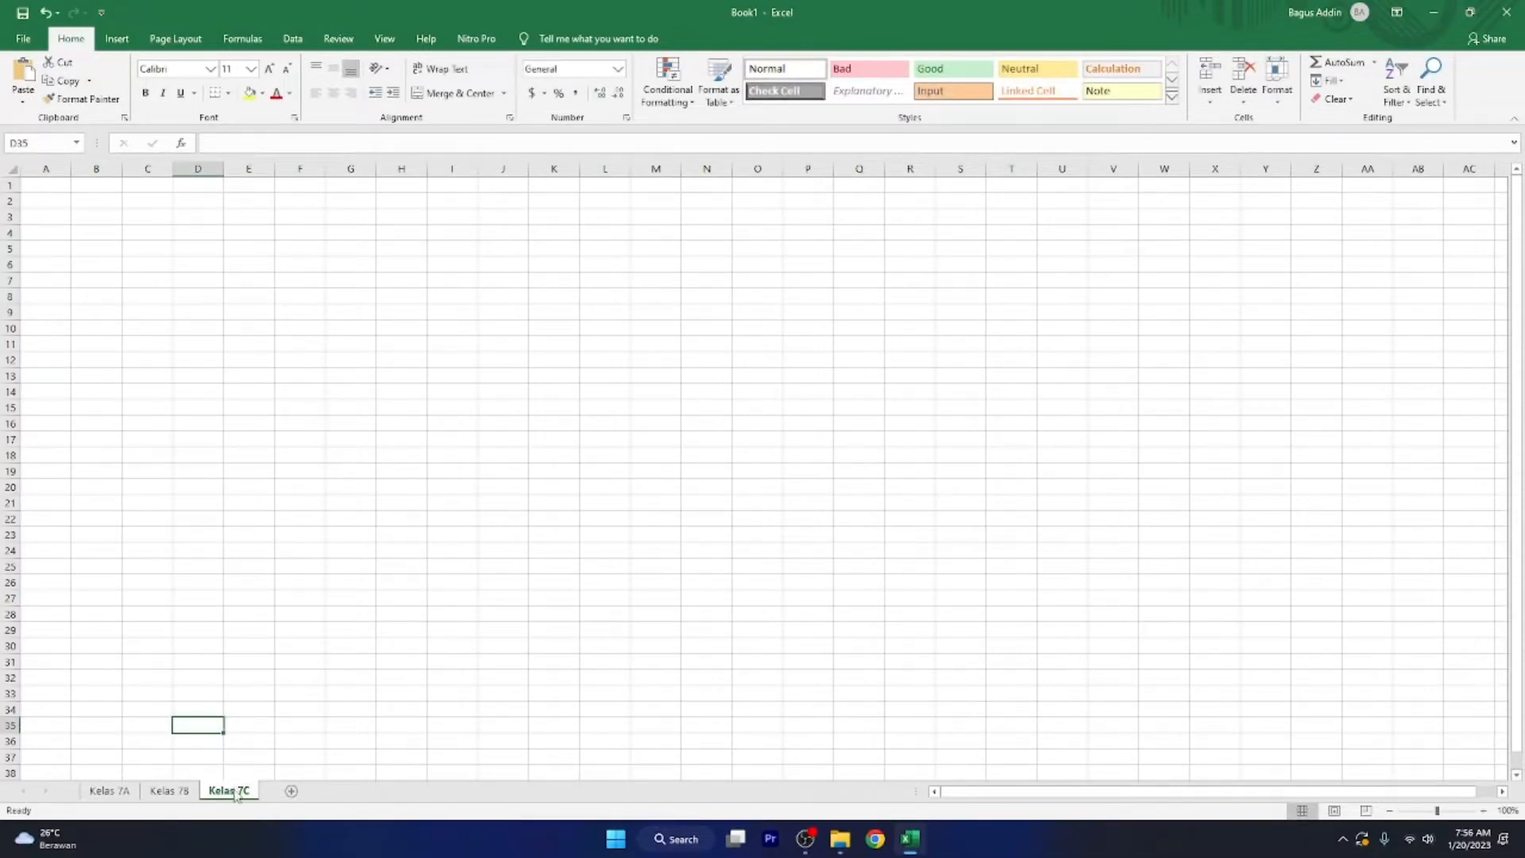
Step: Create a copy of the Kelas 7A sheet in the same workbook, placed before Kelas 7A
left_click(169, 791)
left_click(127, 792)
right_click(130, 794)
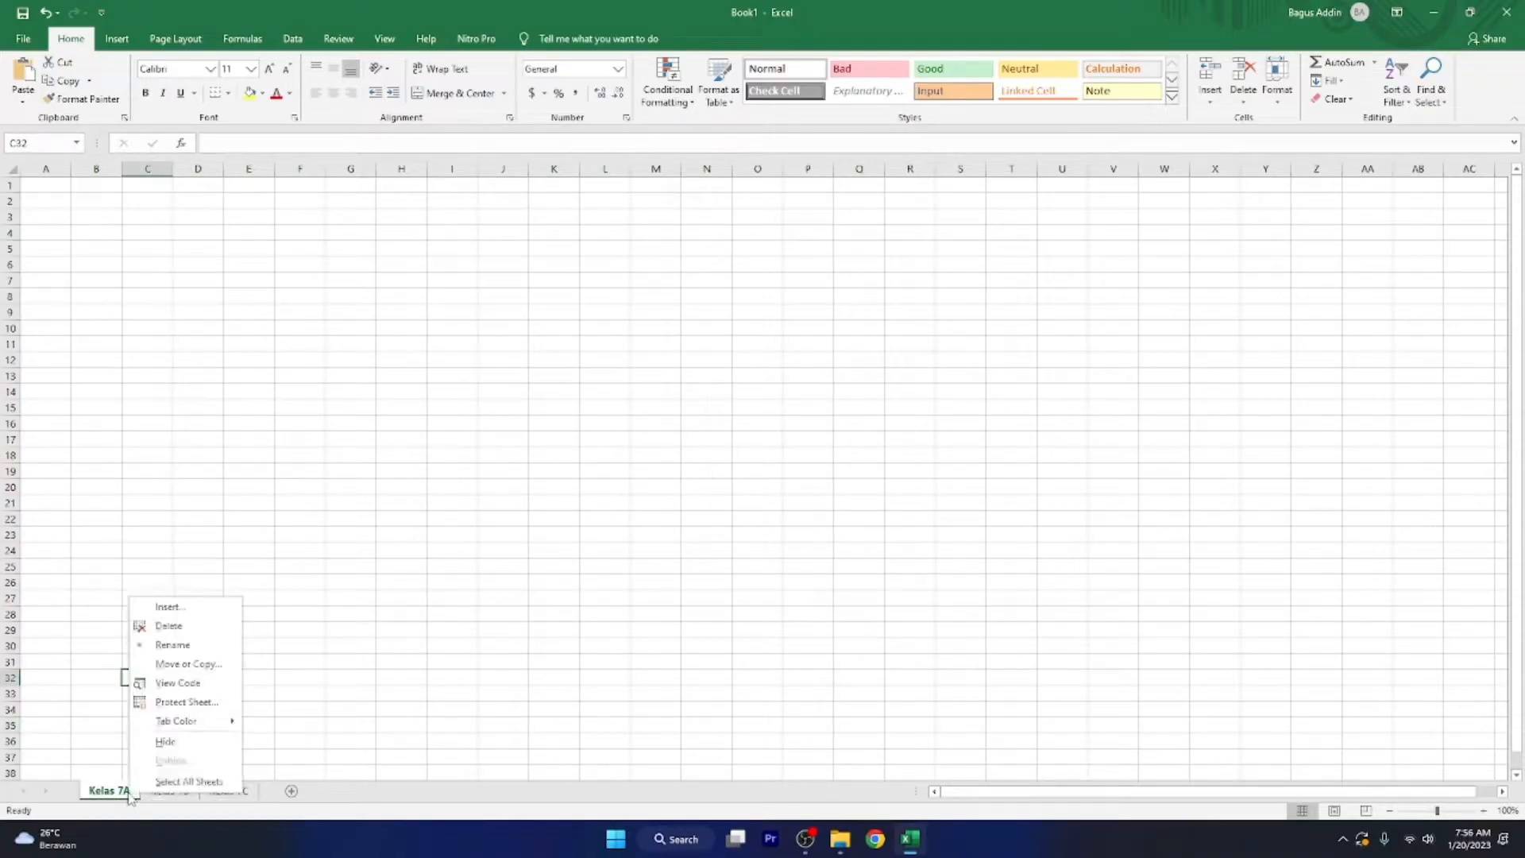
left_click(190, 664)
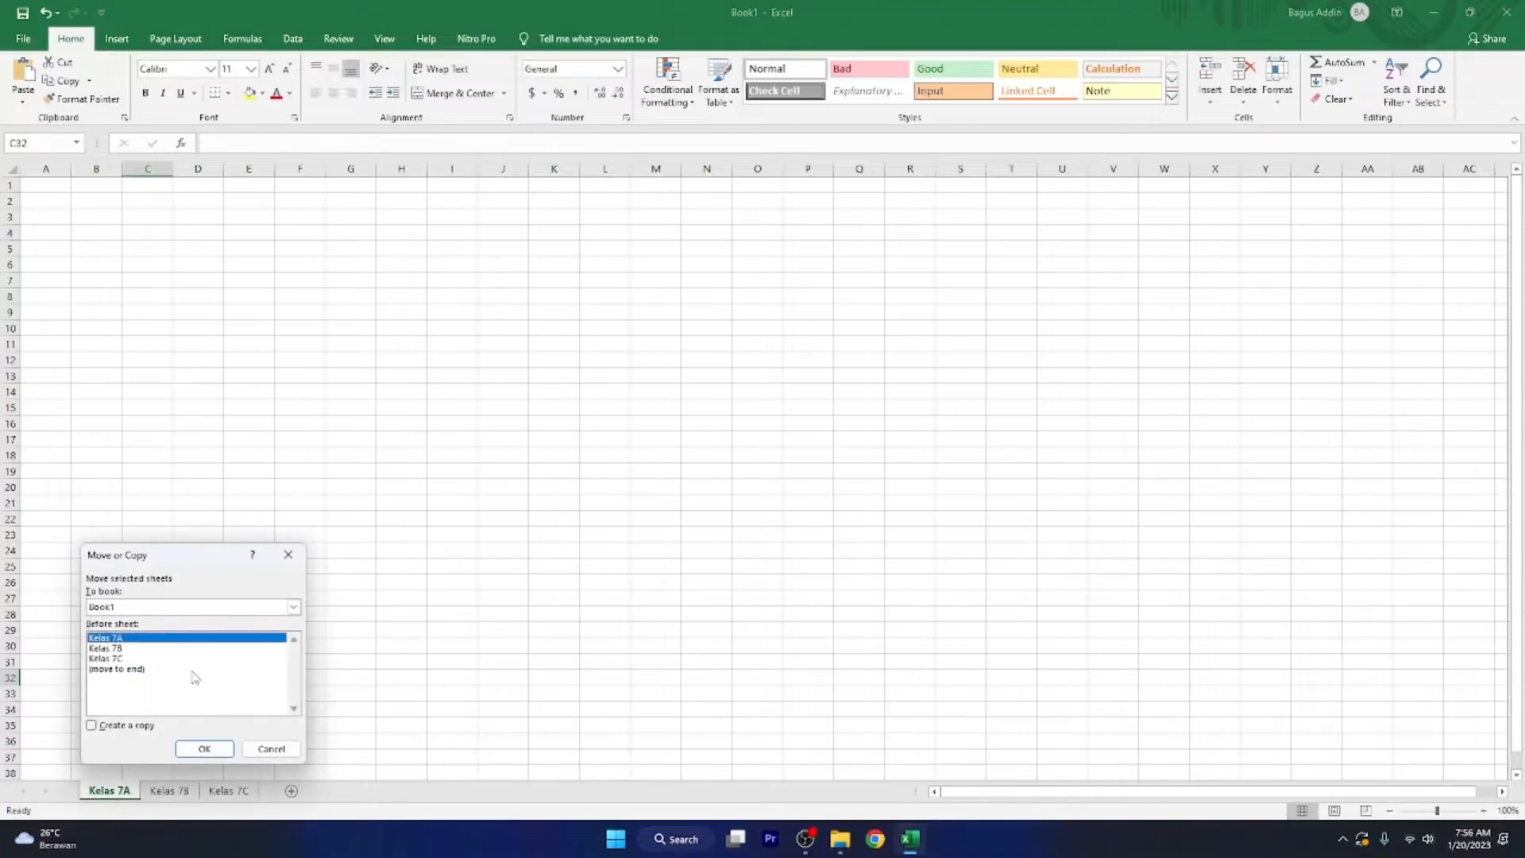
left_click(134, 728)
left_click(211, 744)
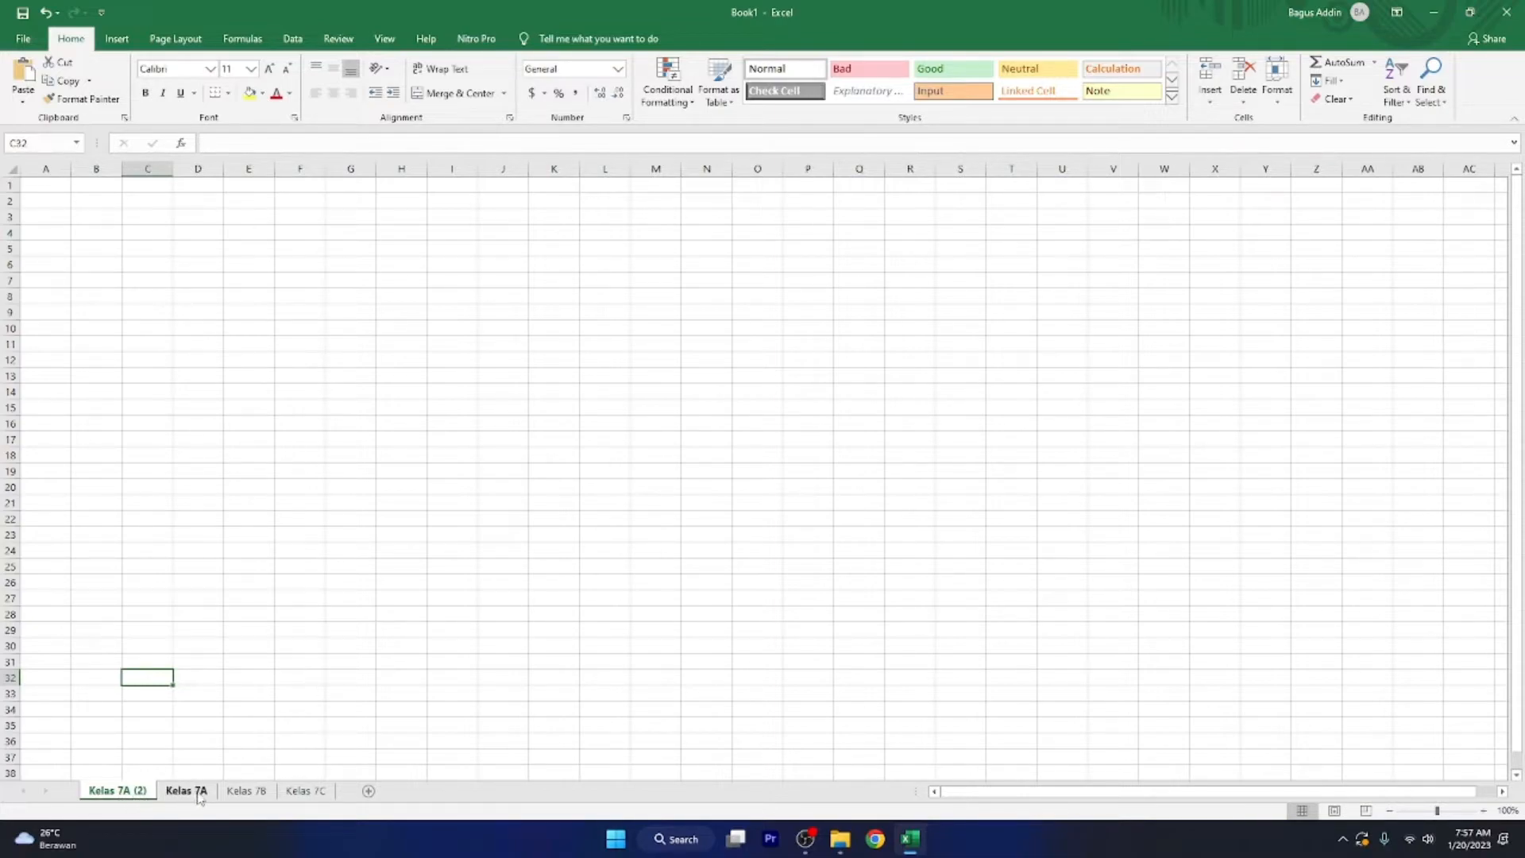
Step: Rename the Kelas 7A (2) sheet as Kelas 7D
double_click(123, 791)
left_click(123, 792)
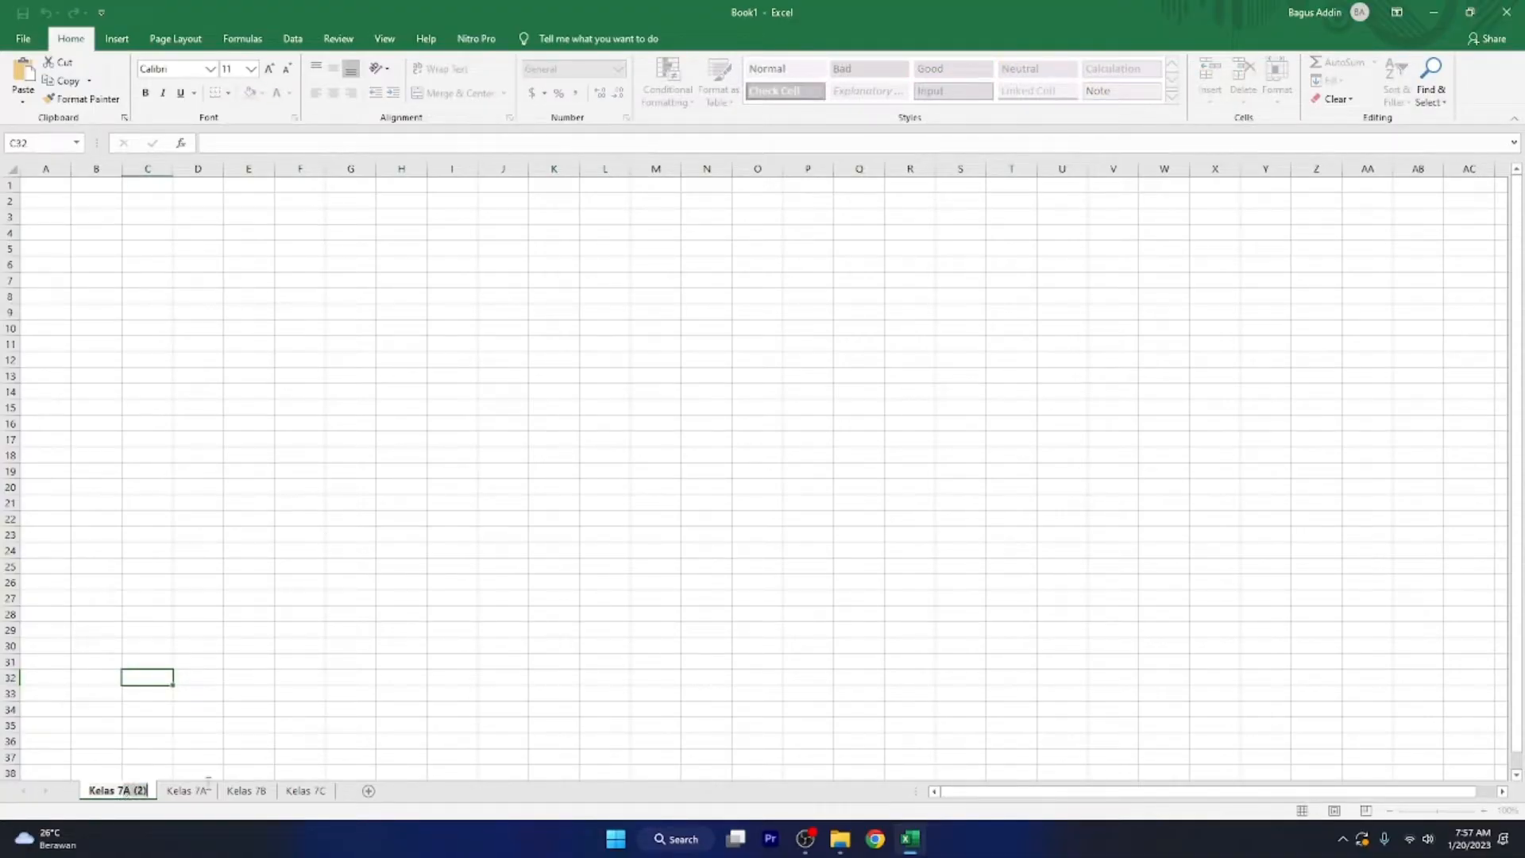
key("BackSpace")
key("BackSpace")
key("BackSpace")
key("BackSpace")
key("BackSpace")
type("D")
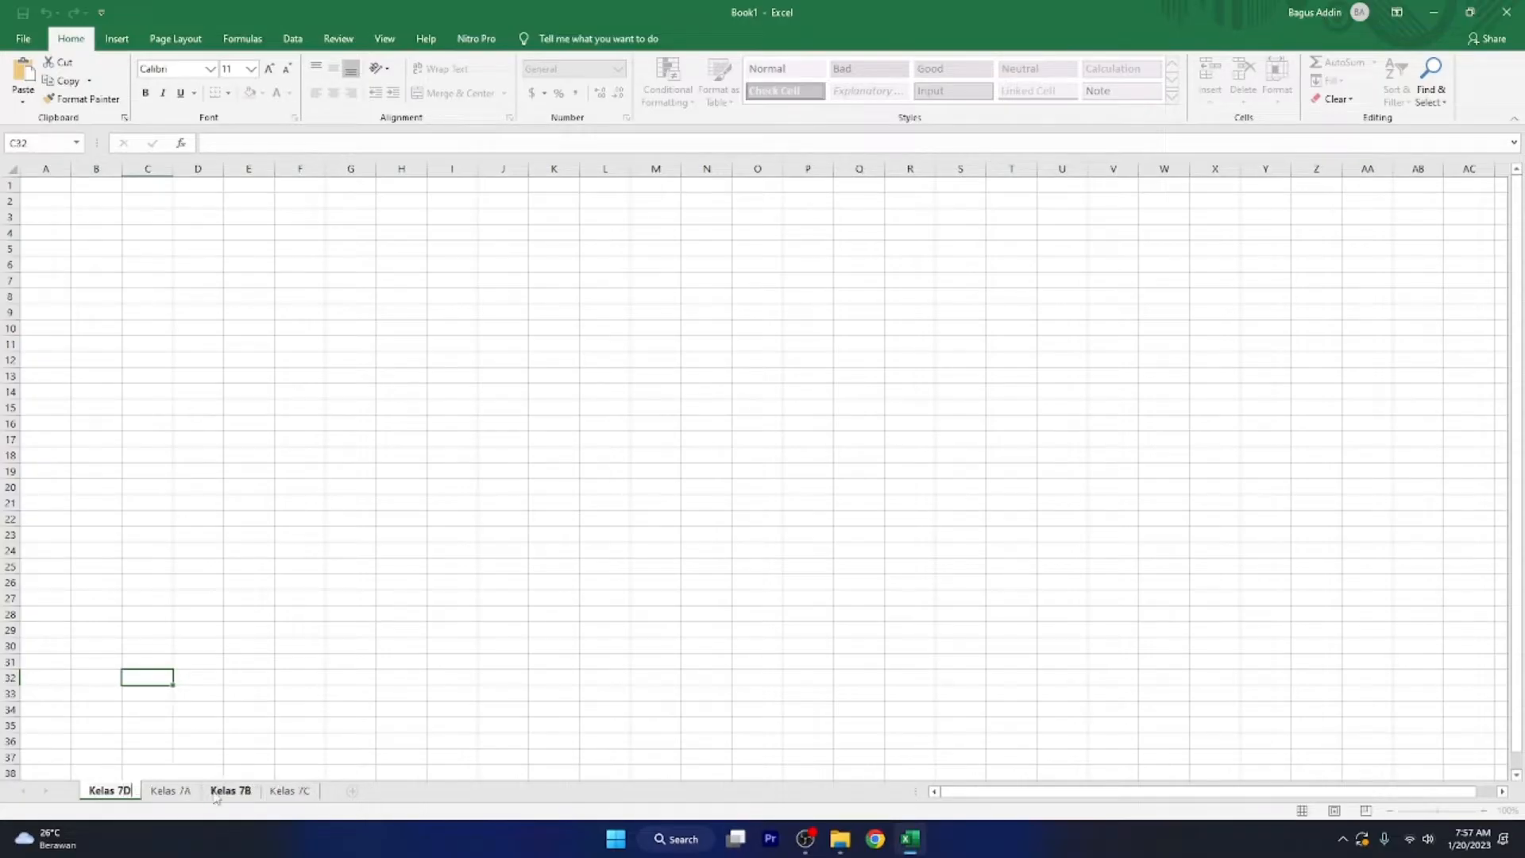
left_click(135, 745)
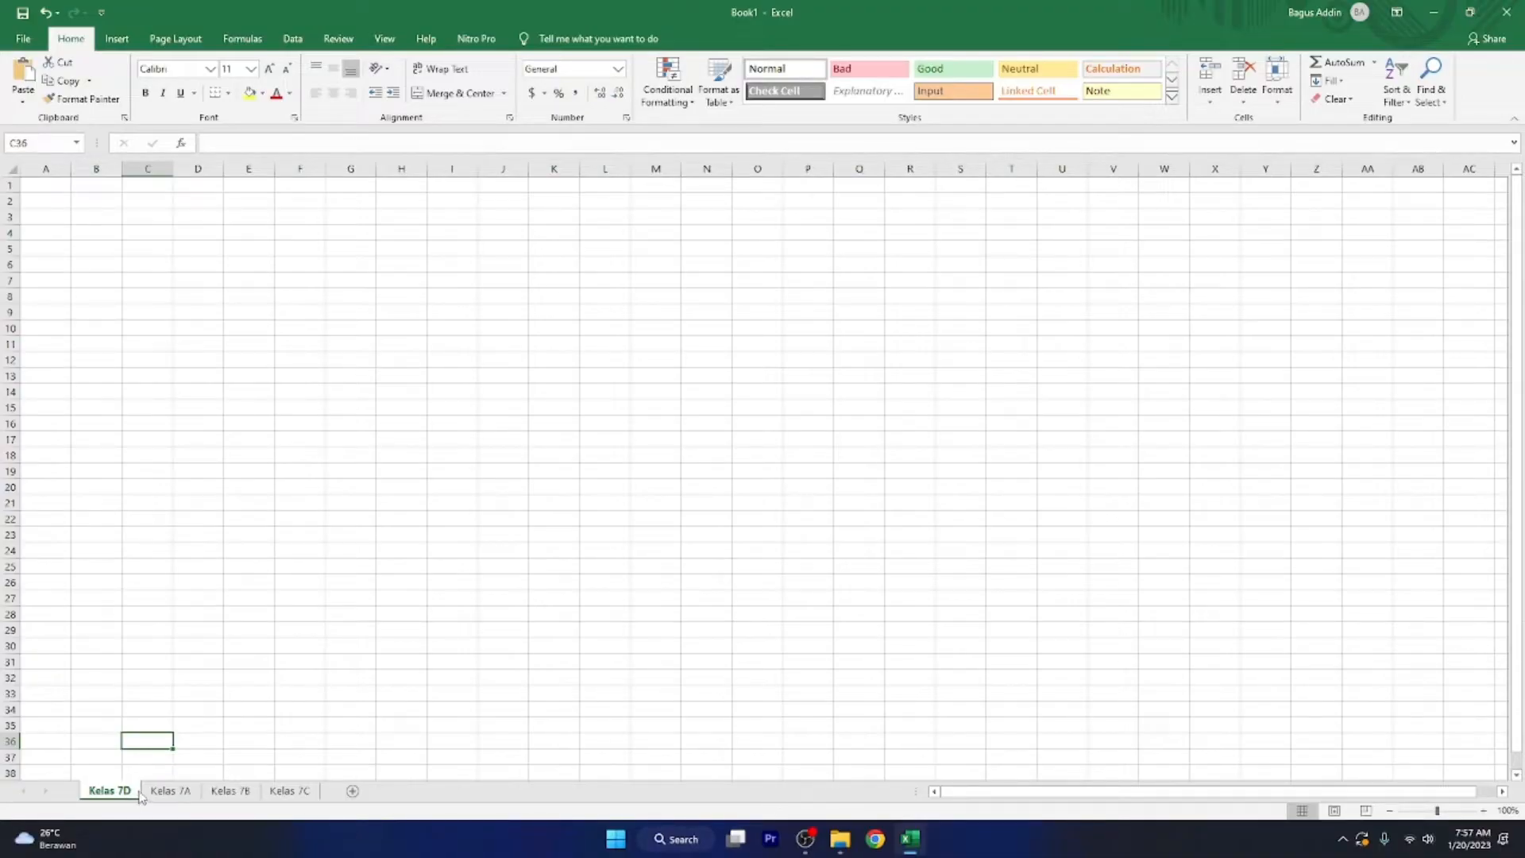
Step: Move the Kelas 7D sheet to the end of the sheet order, after Kelas 7C
right_click(126, 793)
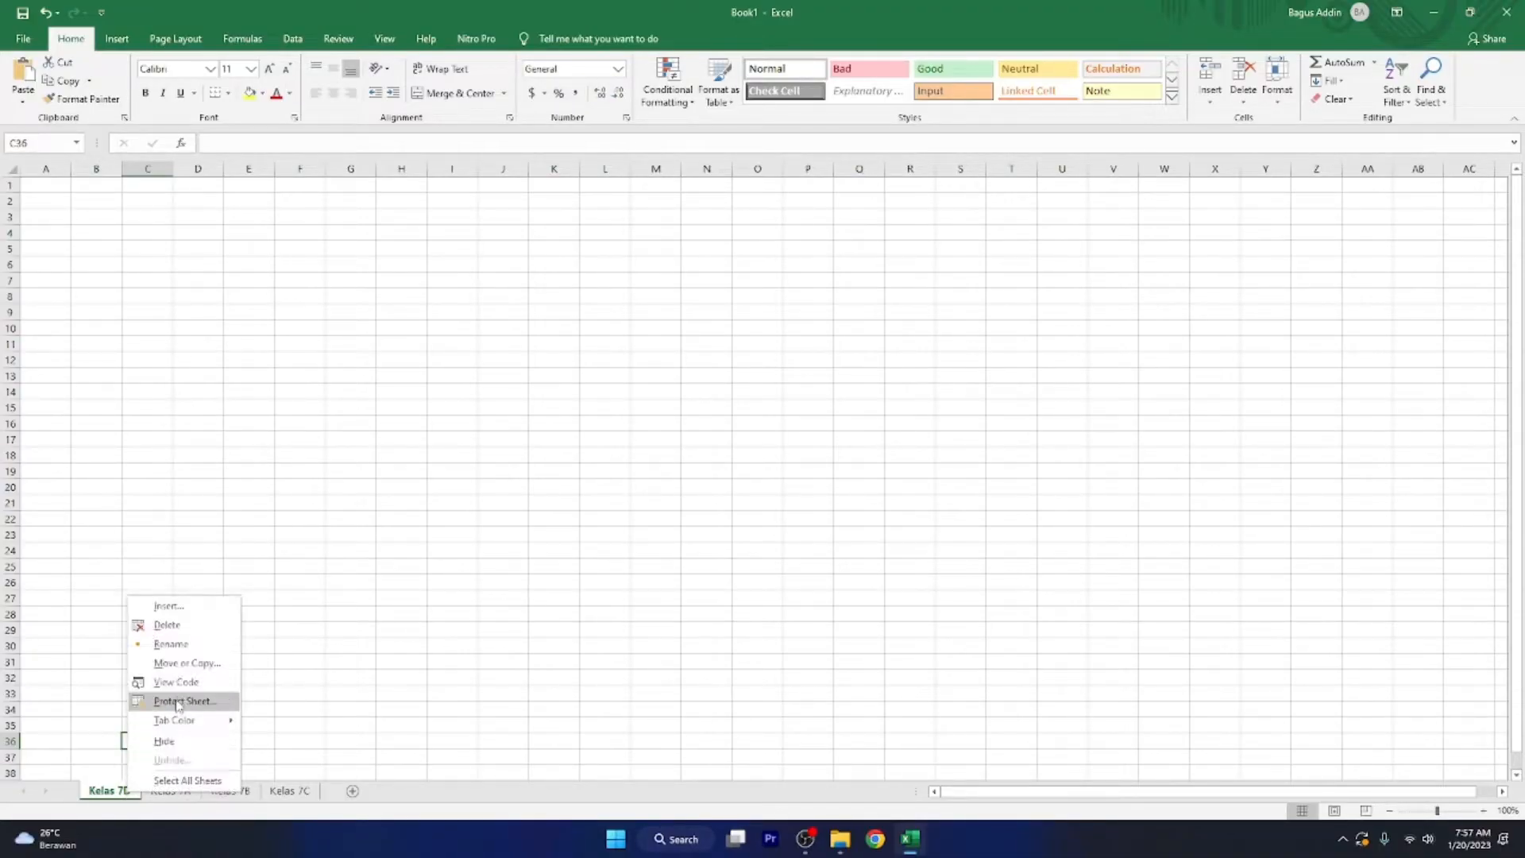
left_click(78, 747)
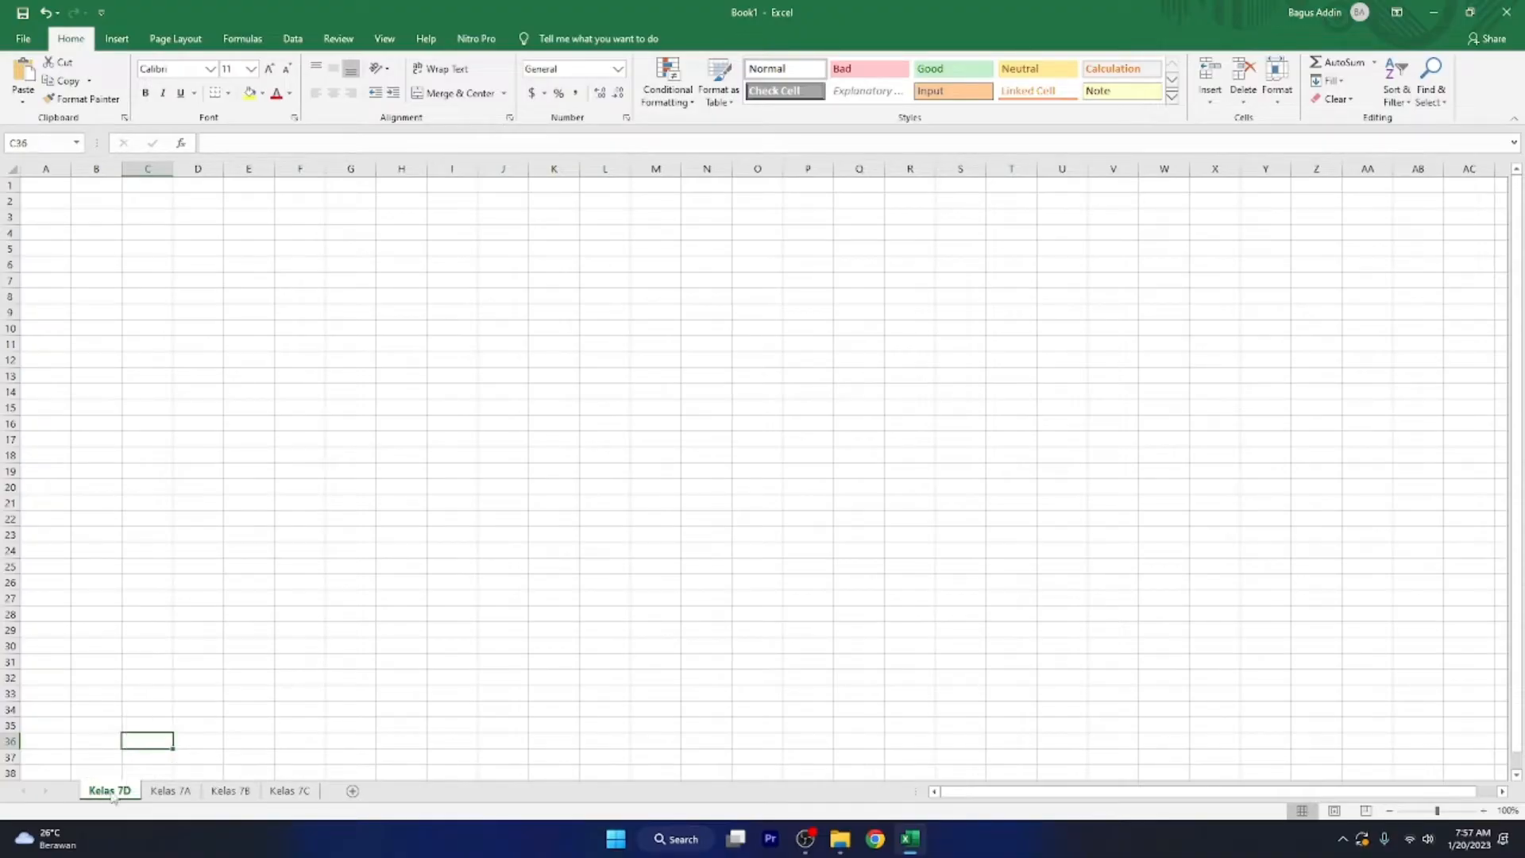
left_click_drag(113, 797, 322, 796)
left_click_drag(323, 797, 322, 796)
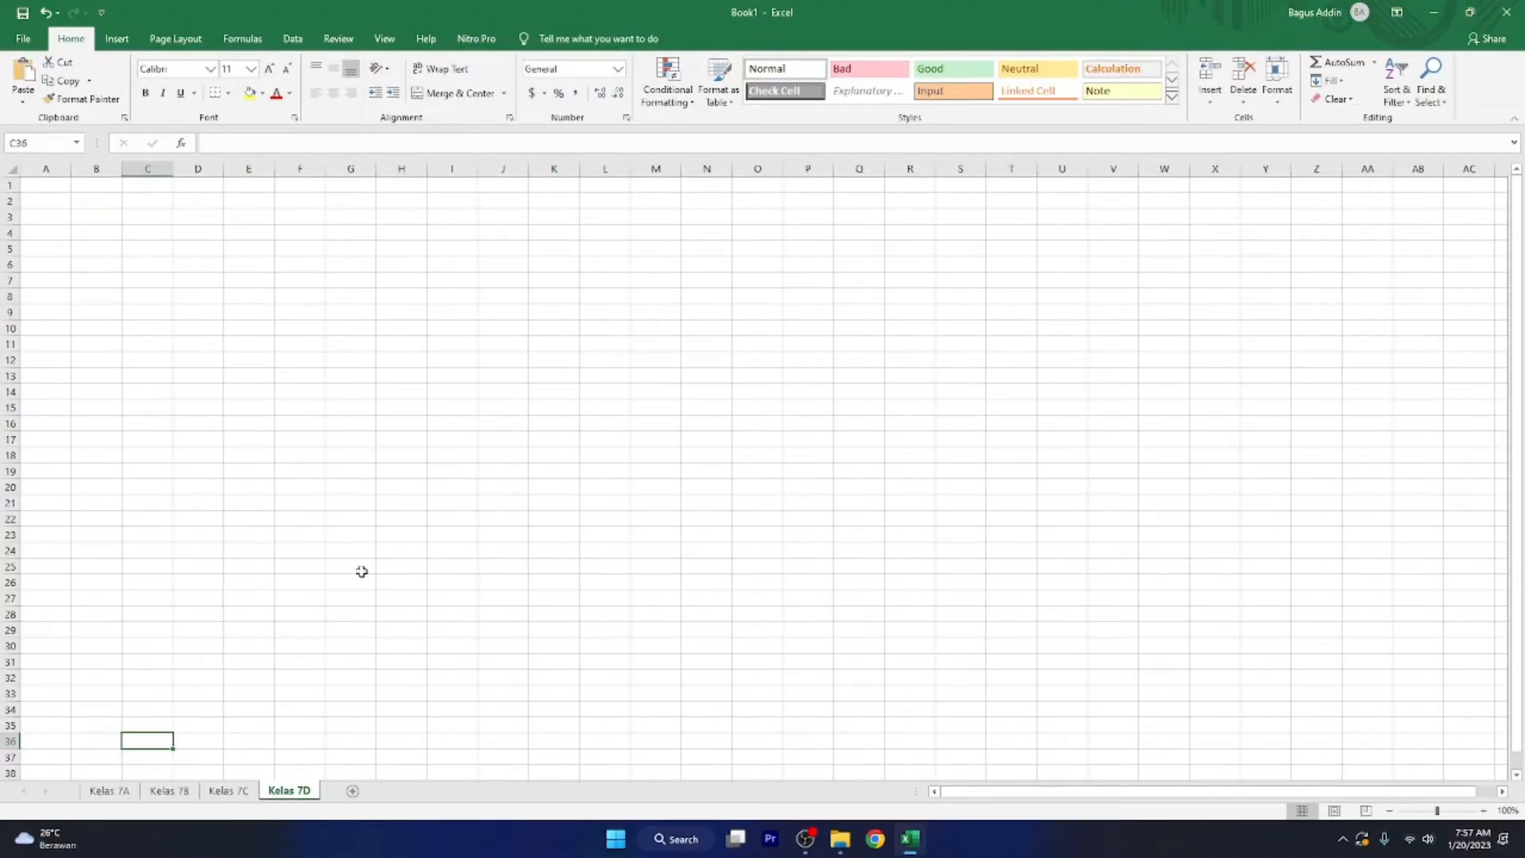
Step: On the Kelas 7A sheet, enter the headers No in A1 and Nama in B1
left_click(109, 790)
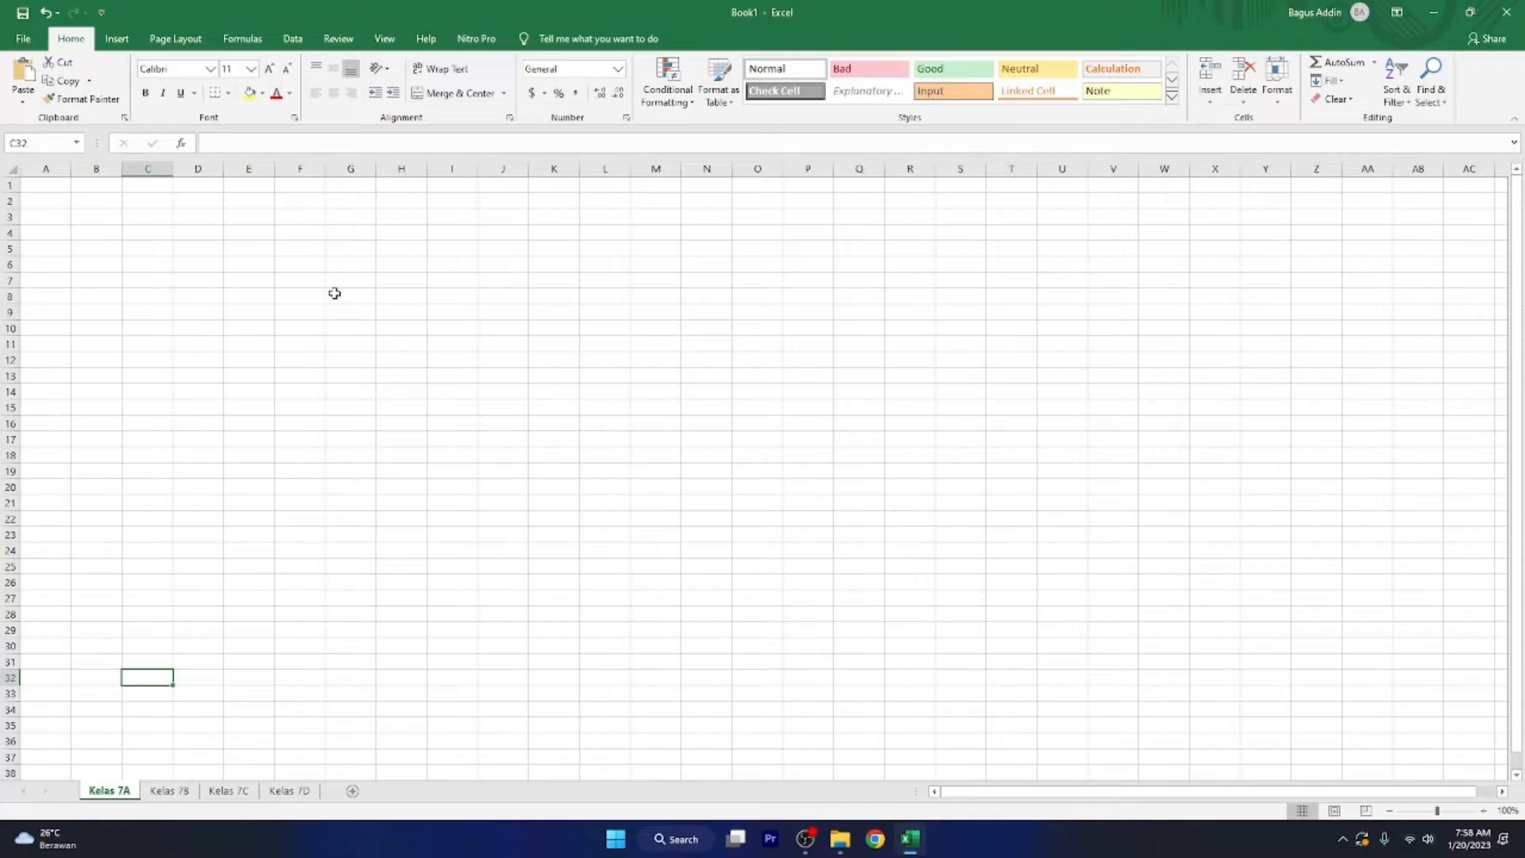
left_click(40, 185)
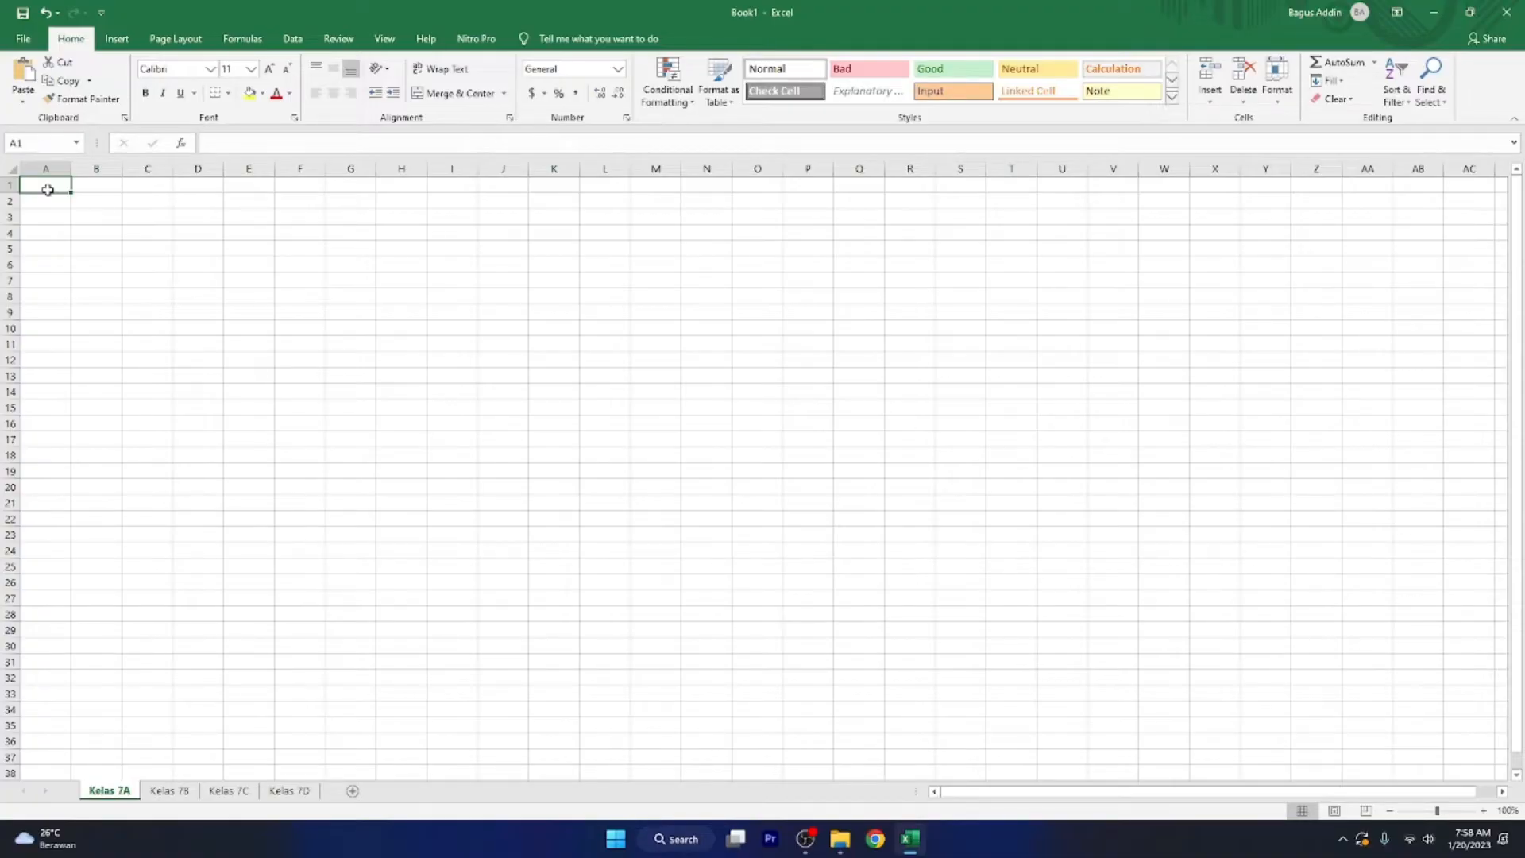
type("No")
key("Tab")
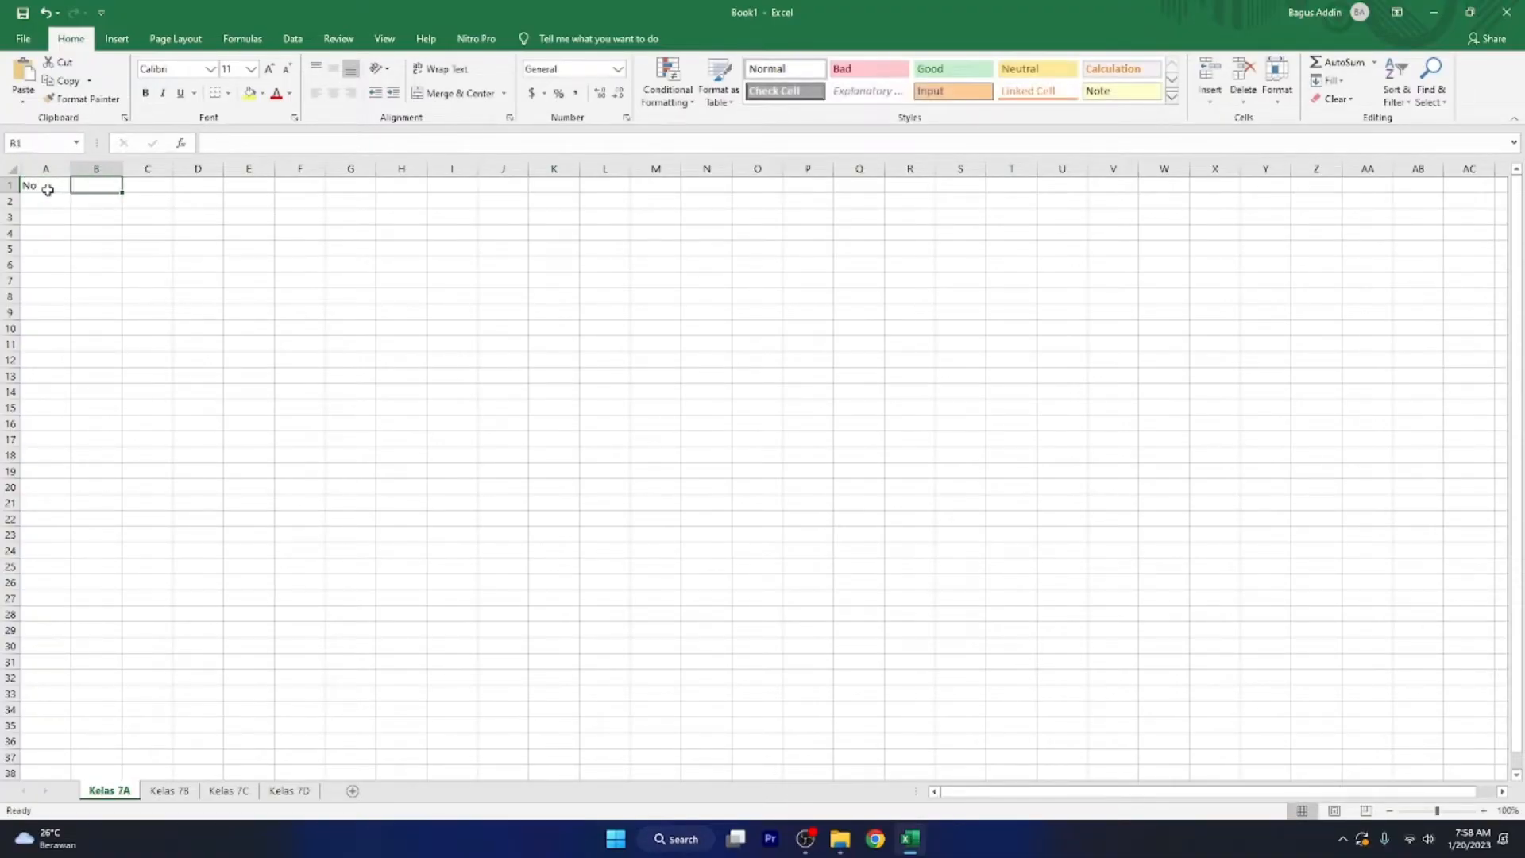
type("K")
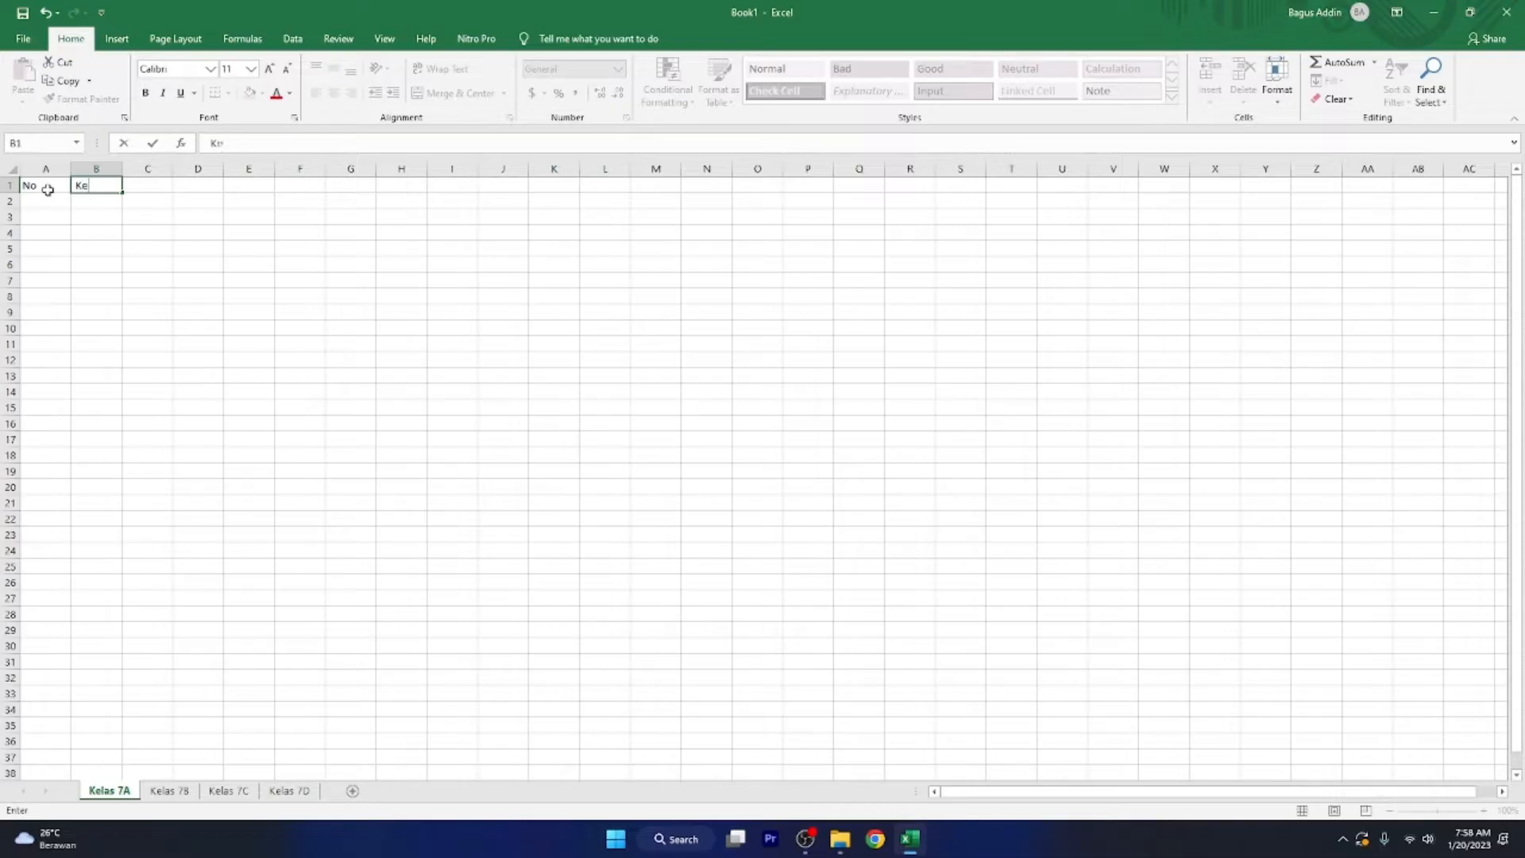
key("BackSpace")
type("Nama")
key("Tab")
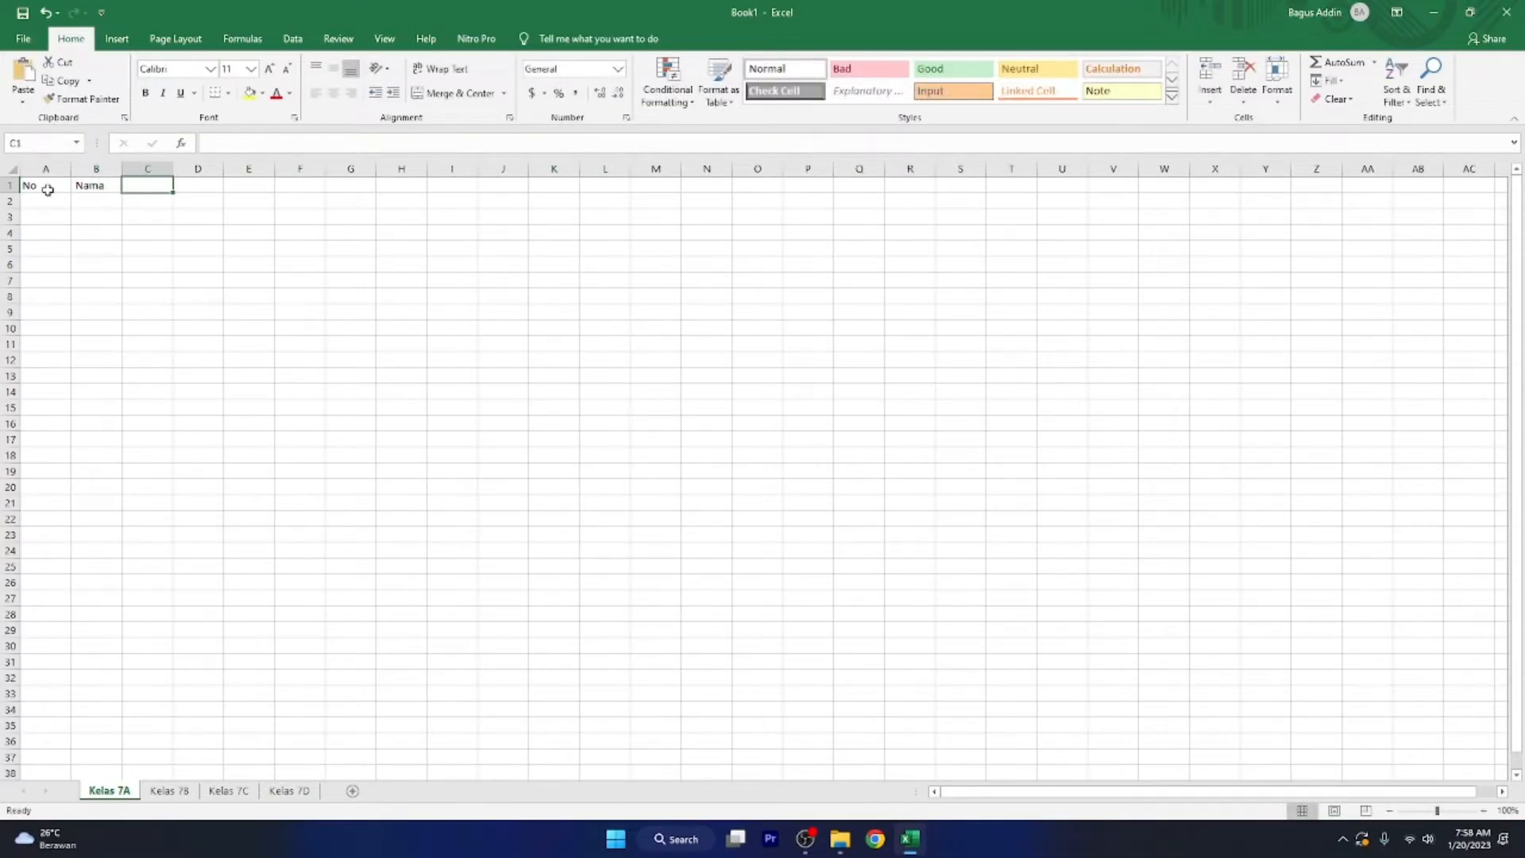
Step: Enter the header Uang Kas Minggu ke-1 in C1 and autofill the series across to G1, ending with ke-5
type("Uang Kas")
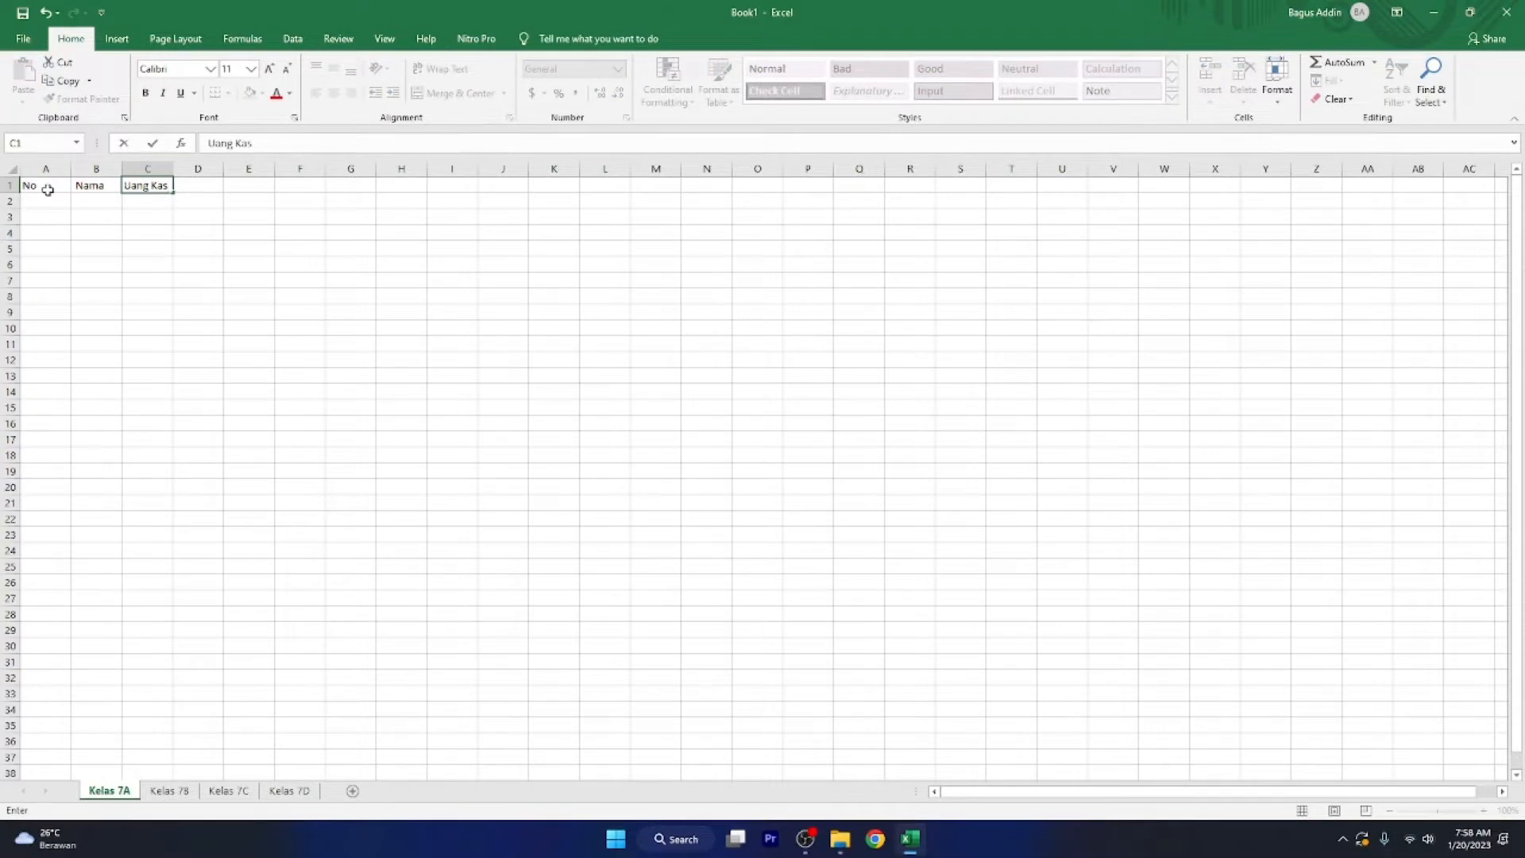
type(" Minggu kw")
key("BackSpace")
type("e-1")
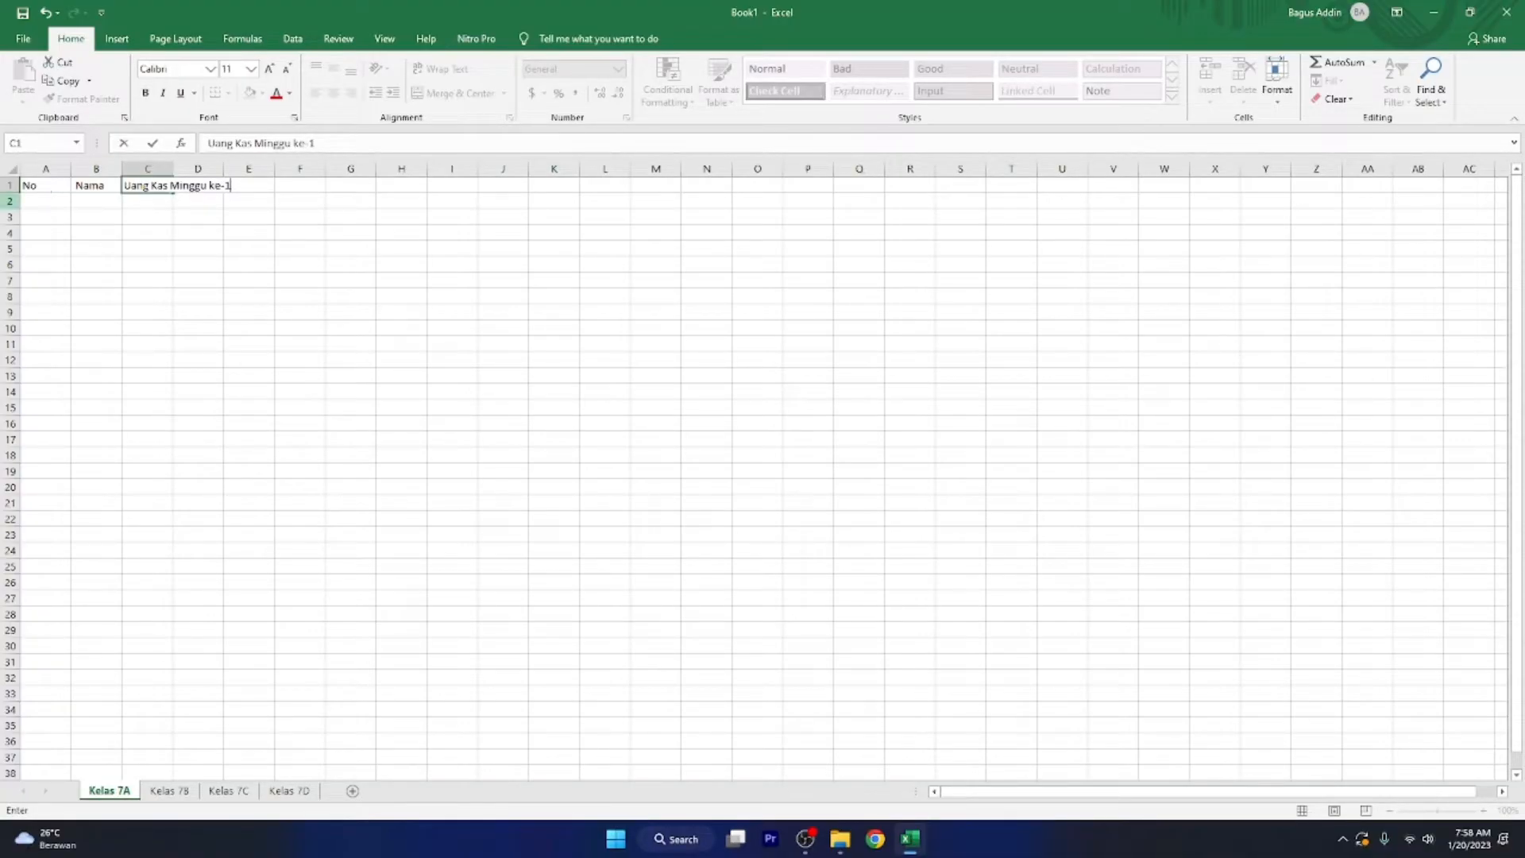
left_click(166, 231)
left_click(139, 188)
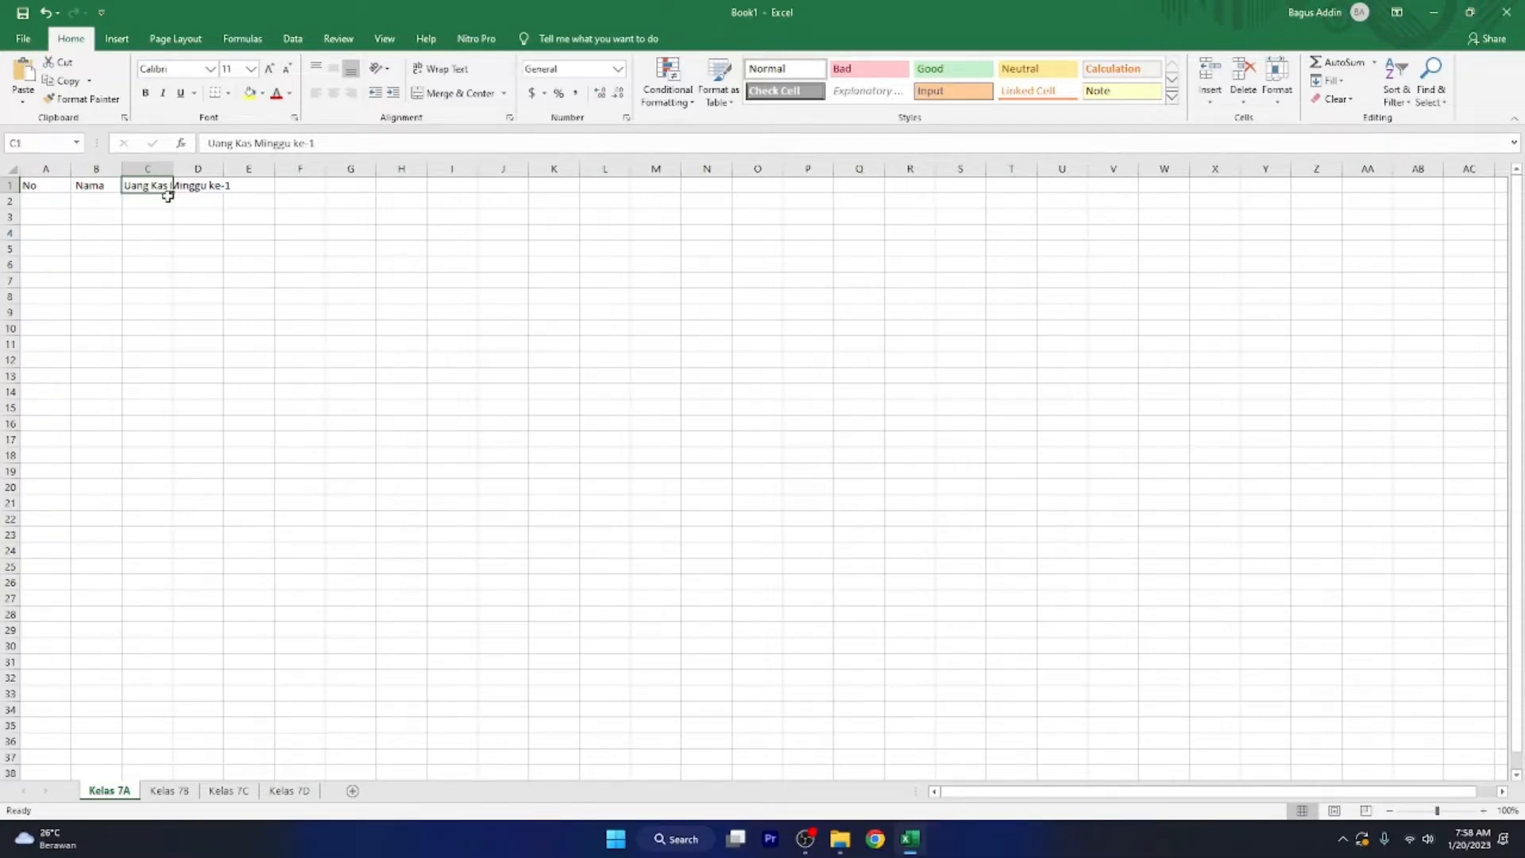
left_click_drag(171, 193, 374, 194)
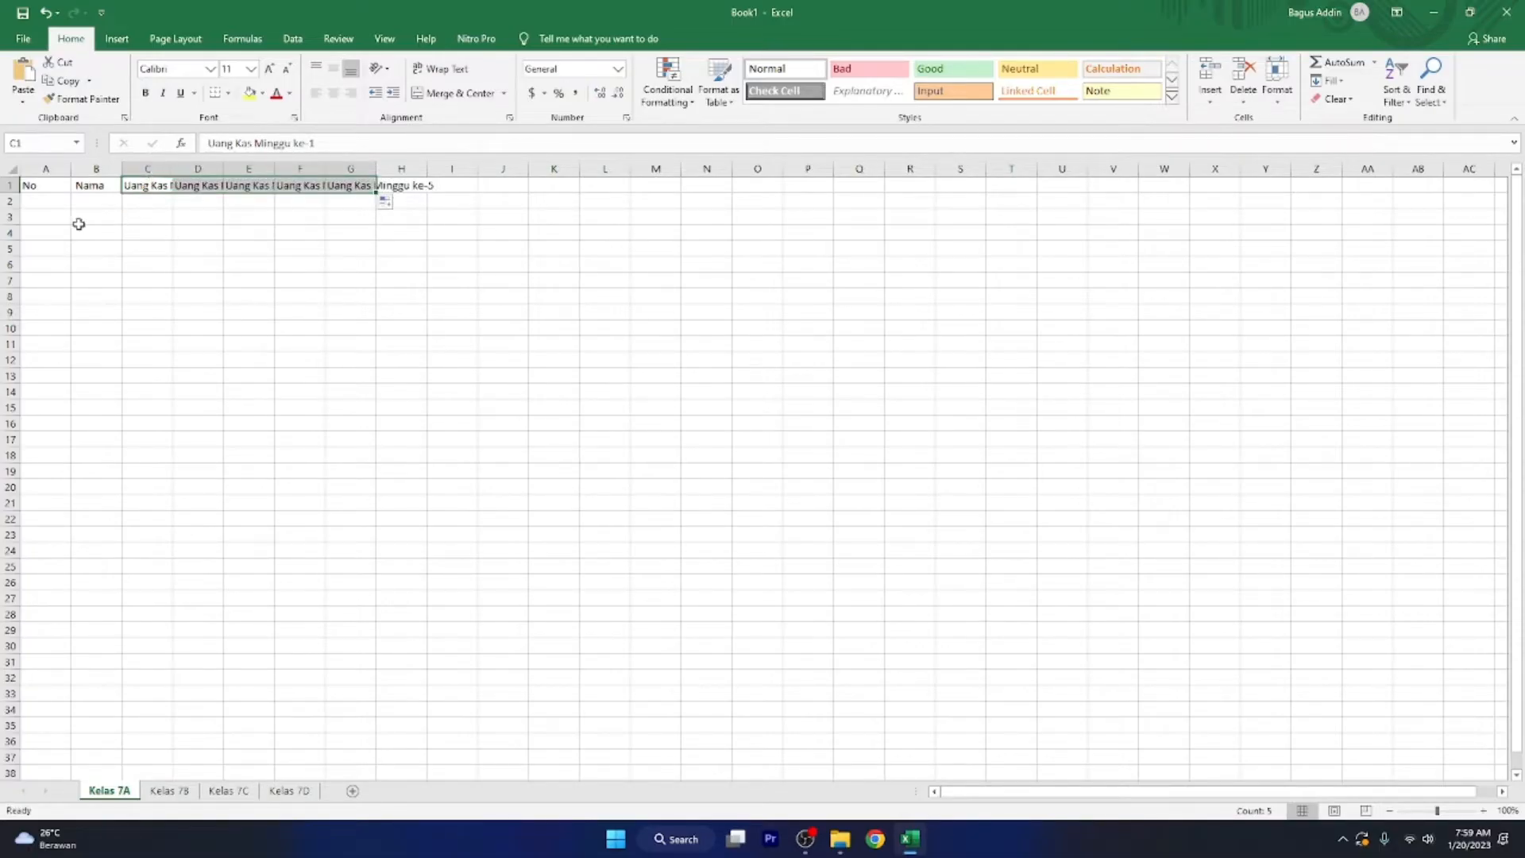
Step: Auto-fit the widths of columns C through G and column A to their header text
left_click(50, 203)
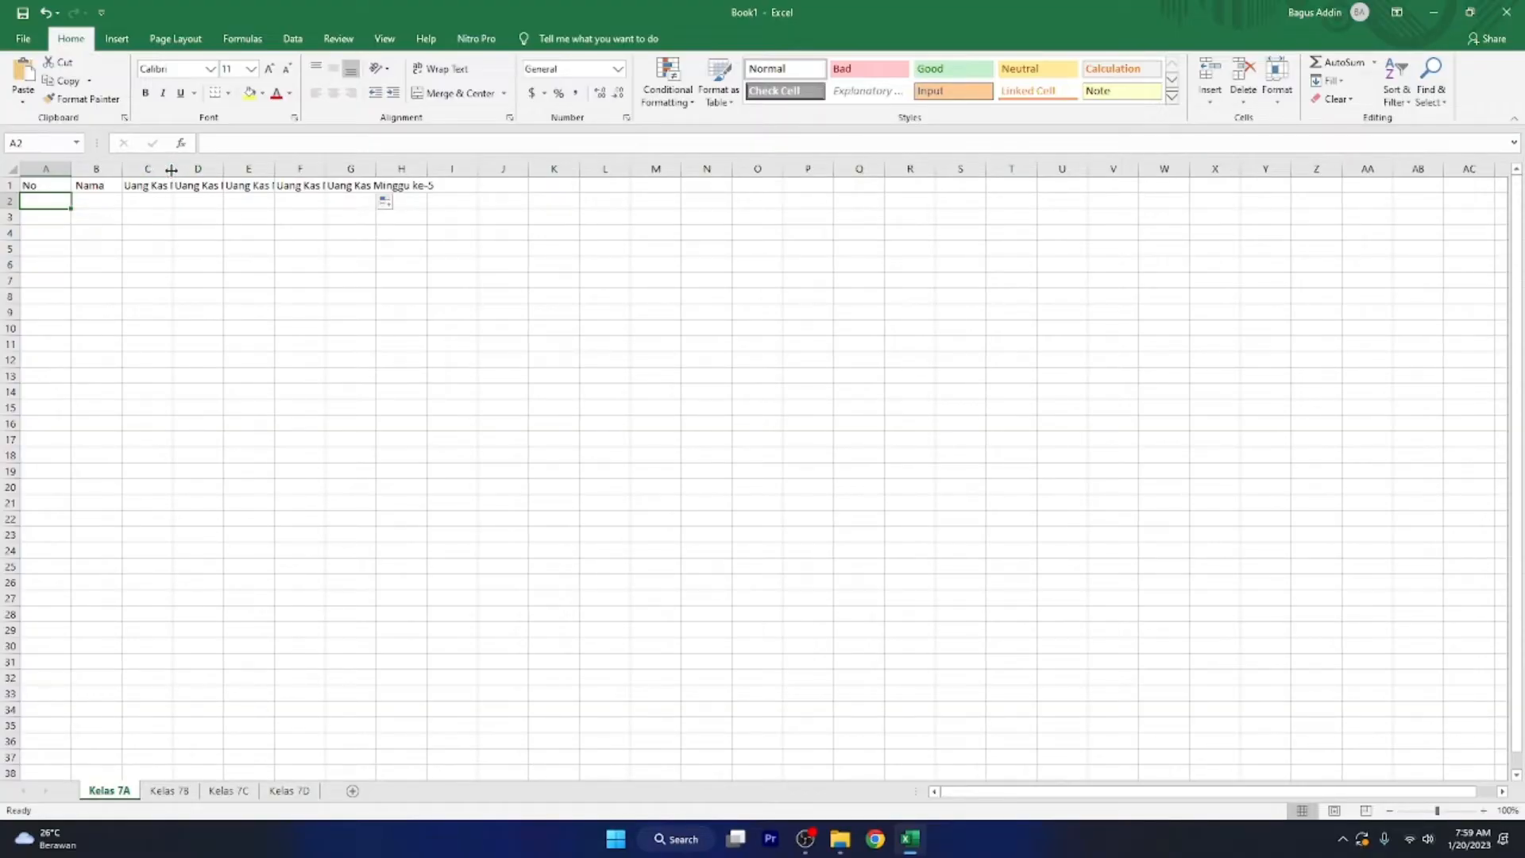
double_click(172, 169)
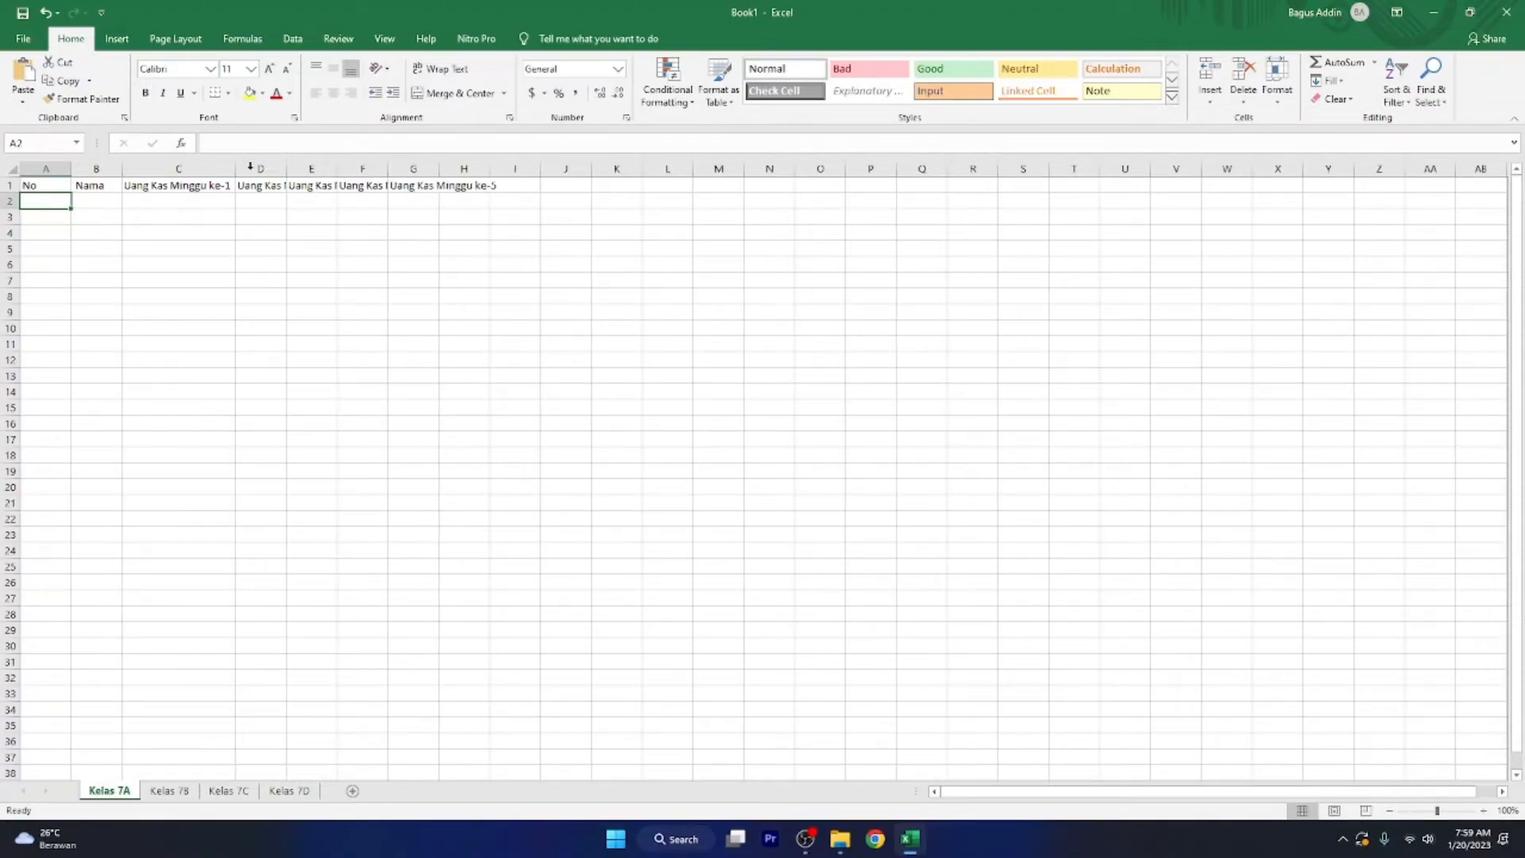
double_click(288, 169)
double_click(401, 169)
double_click(513, 169)
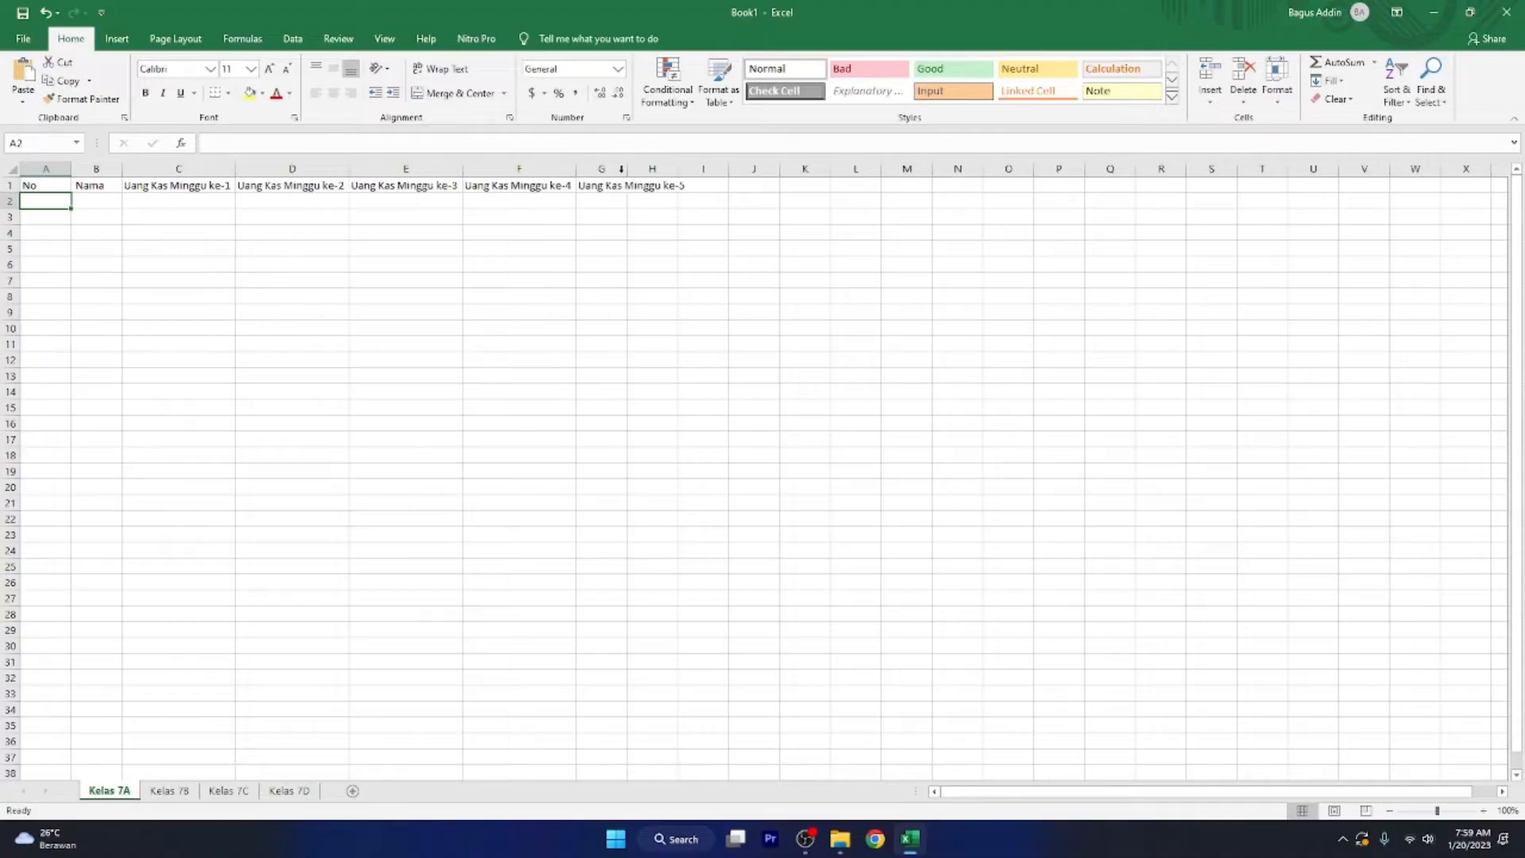
double_click(629, 169)
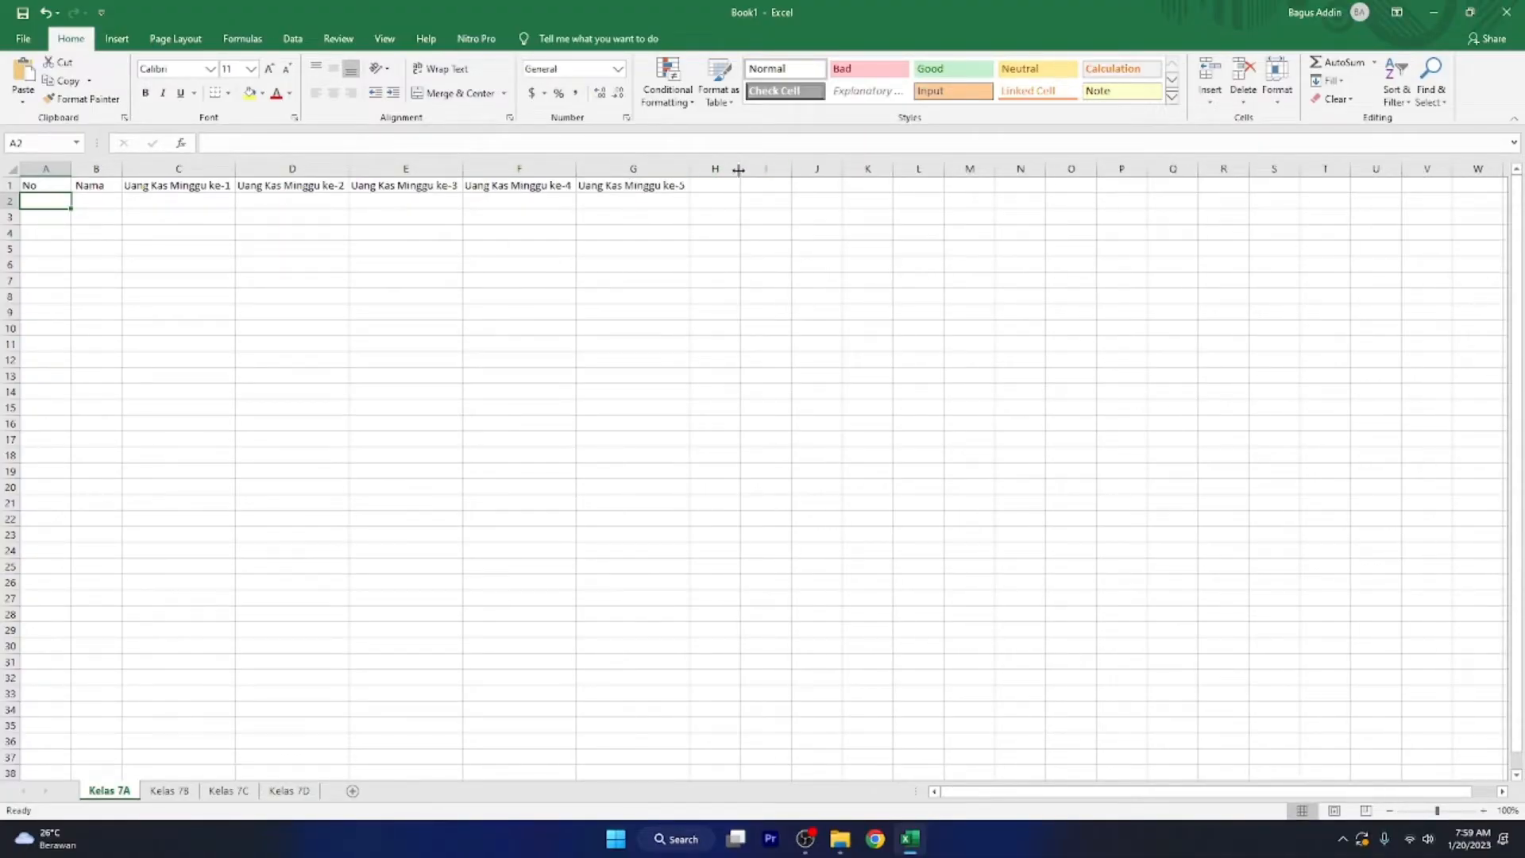
double_click(71, 170)
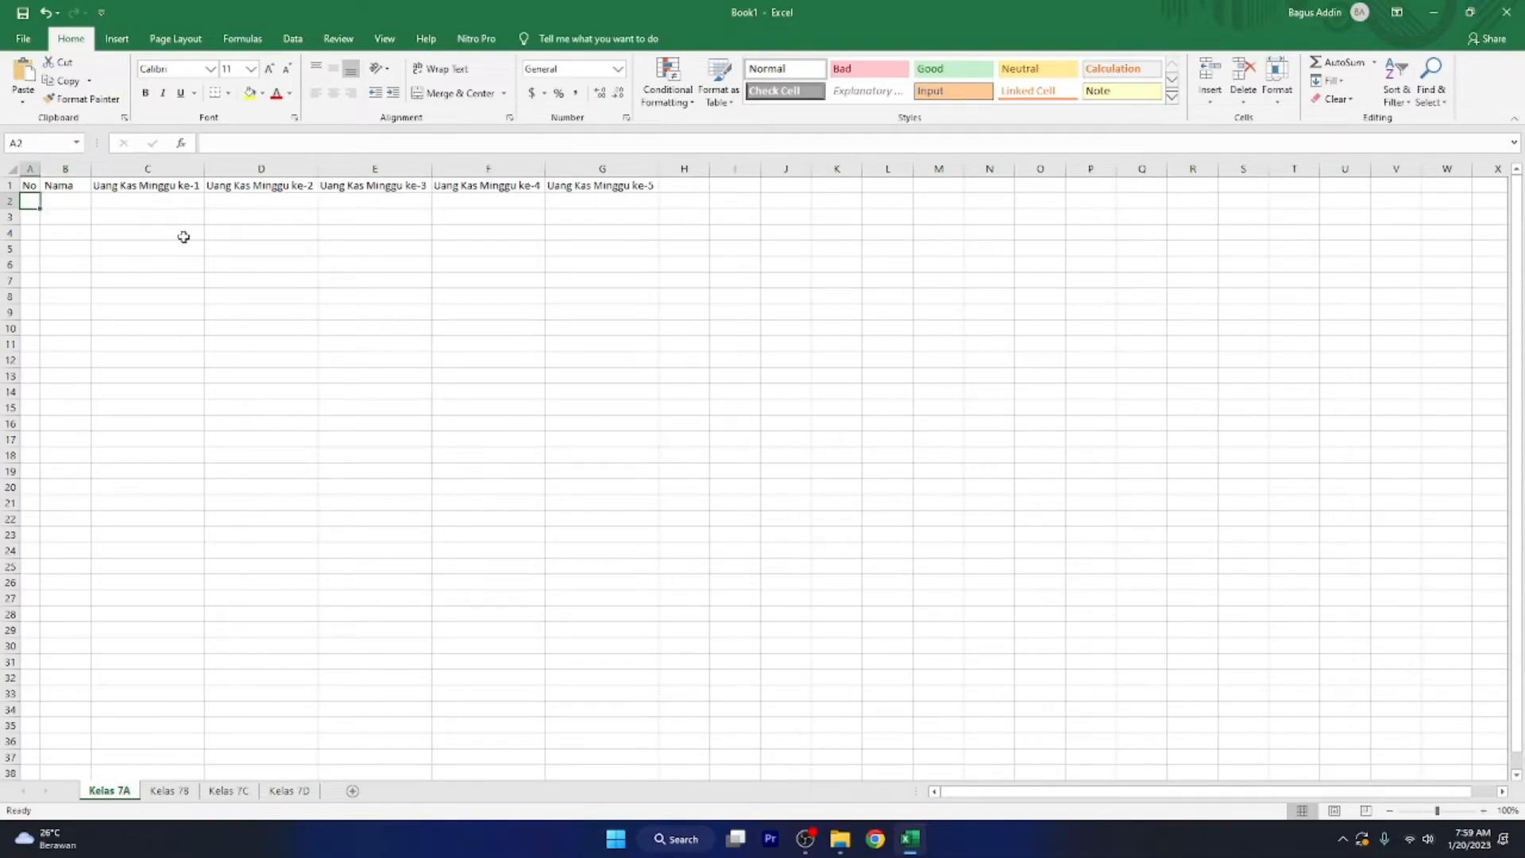
Step: Enter 1 and 2 in A2 and A3, and autofill the numbering down to 32 in A33
type("1")
key("Return")
type("2")
key("Return")
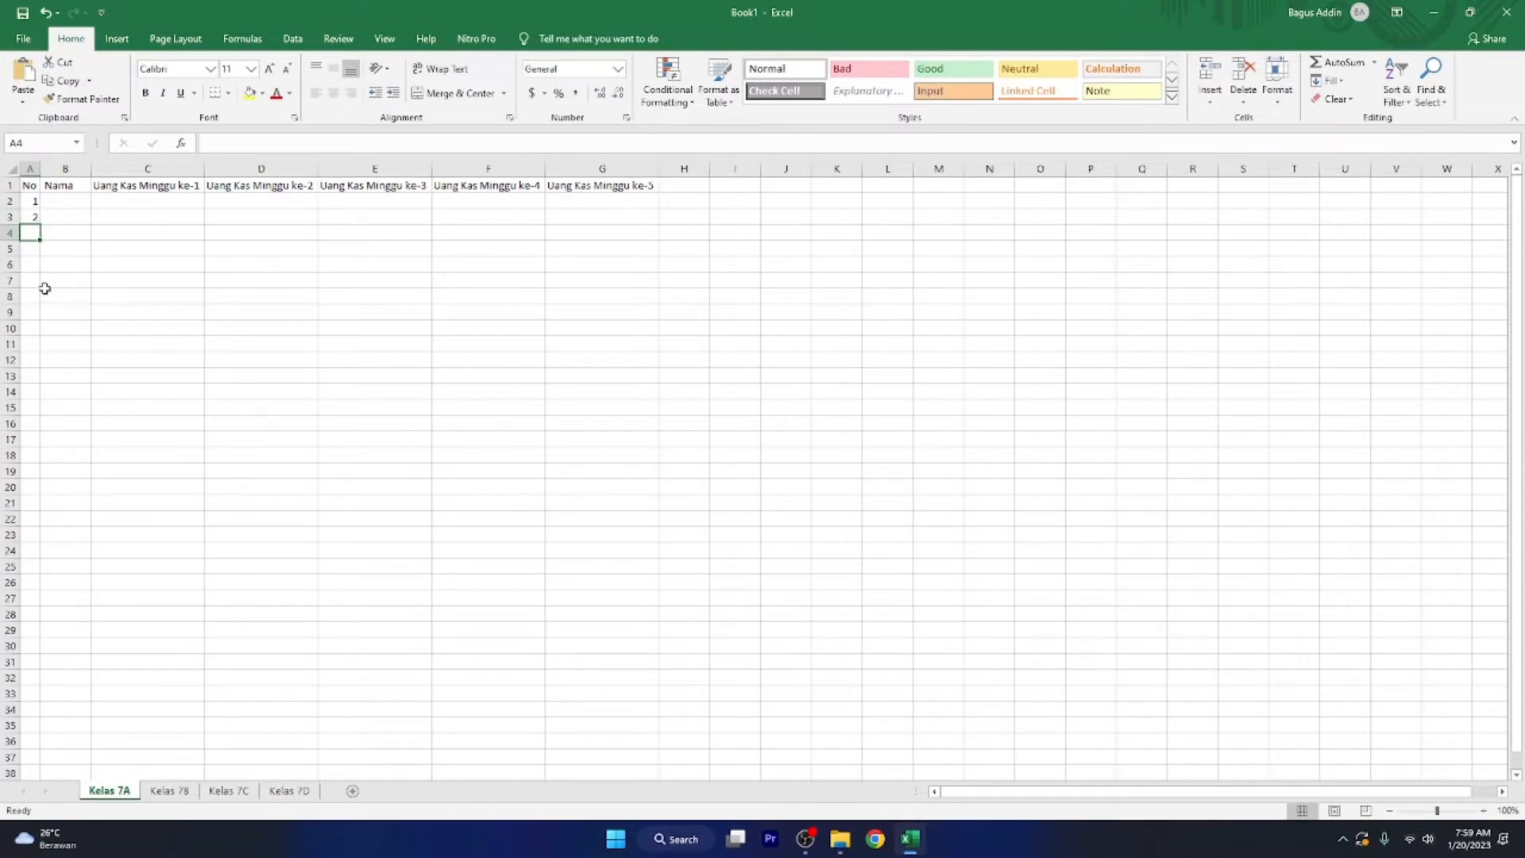
left_click(28, 201)
left_click_drag(28, 201, 32, 216)
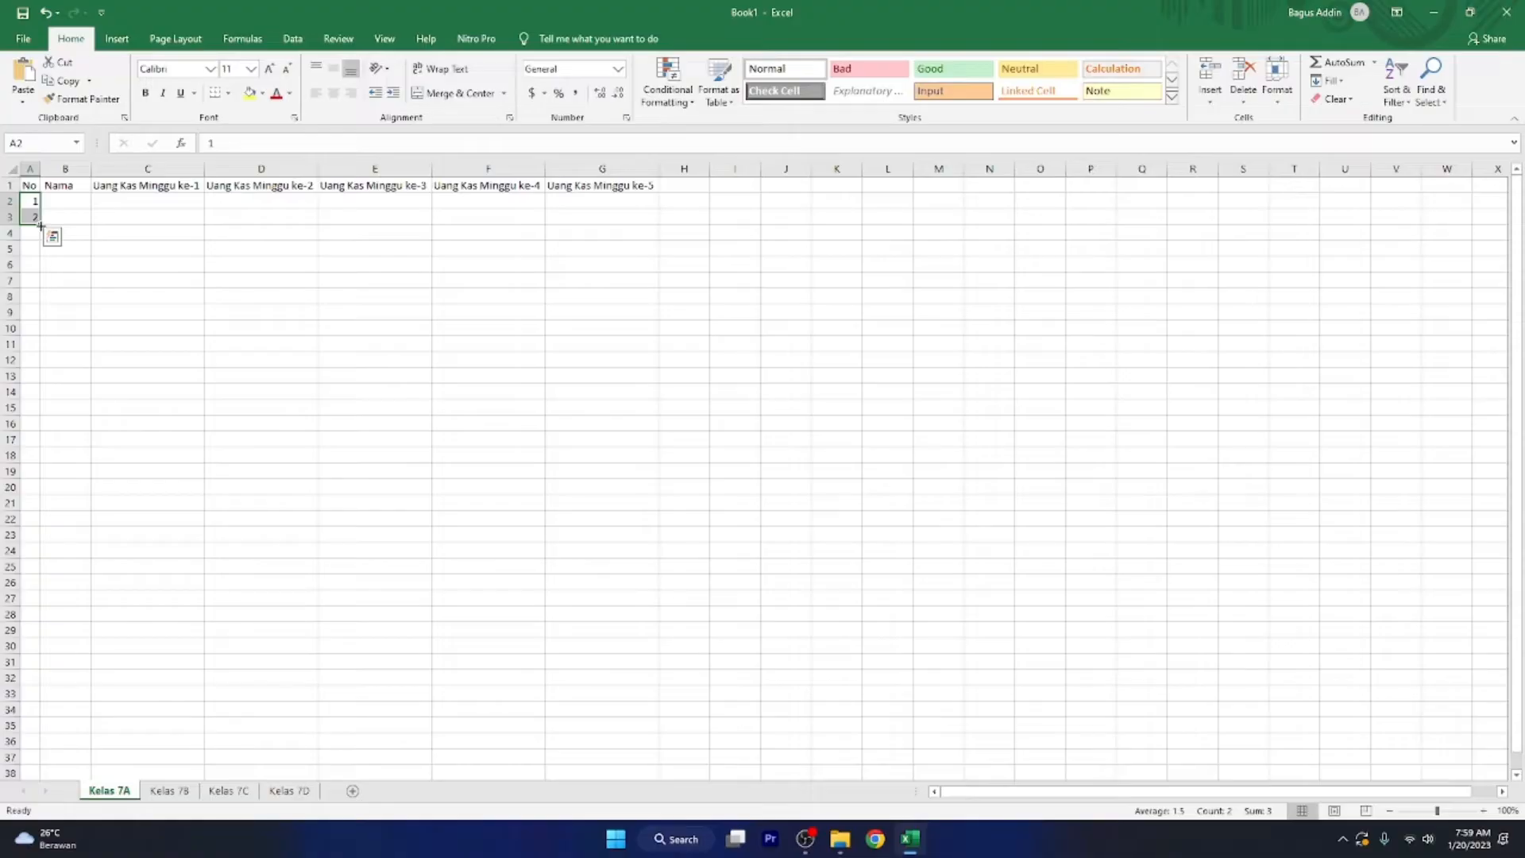
left_click_drag(40, 226, 36, 369)
left_click_drag(38, 411, 38, 702)
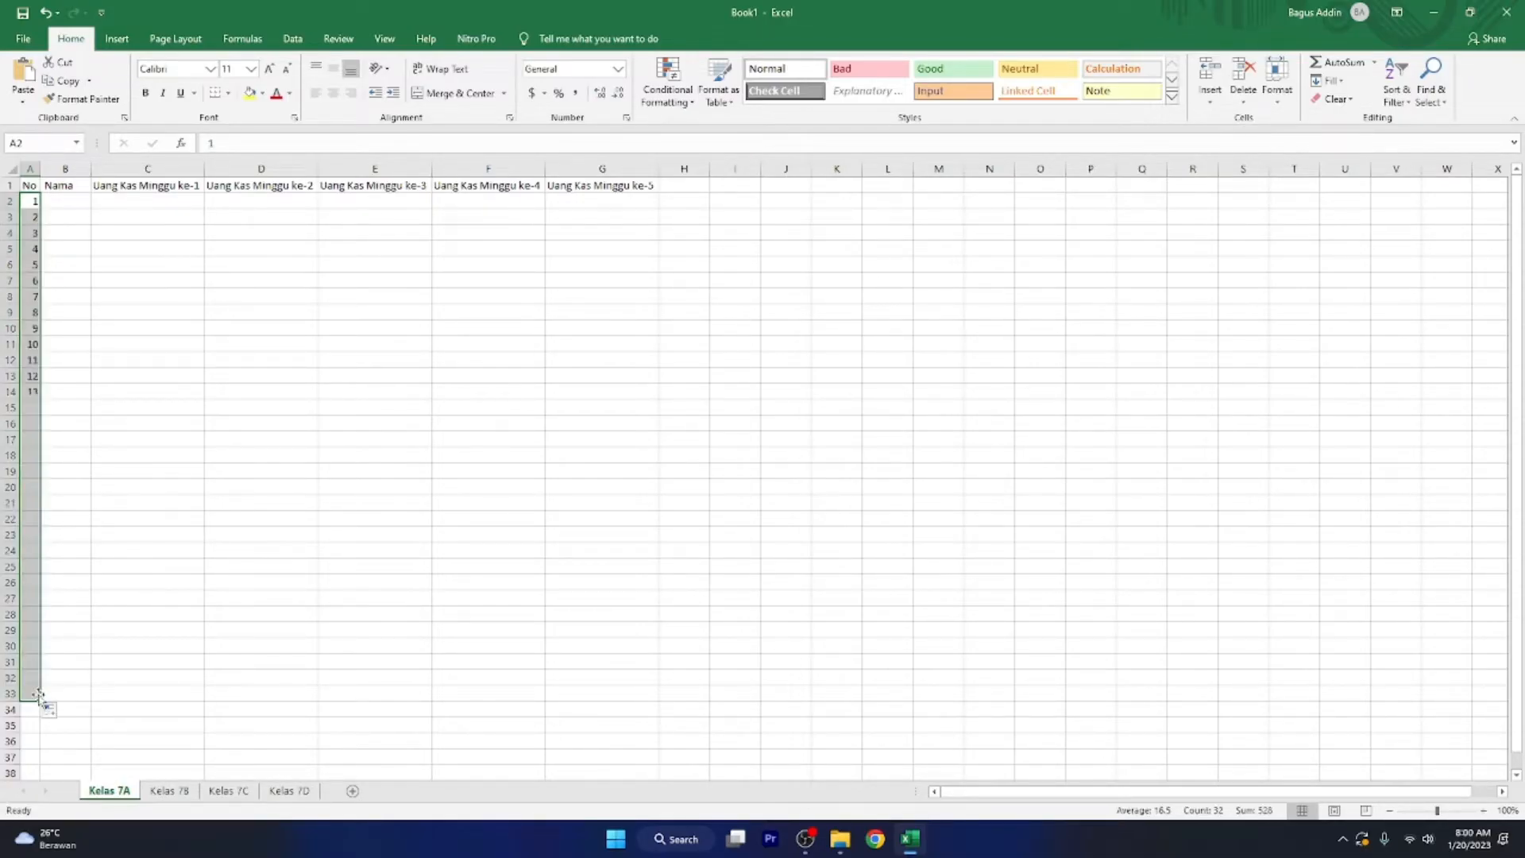
Step: Widen the Nama column to about twice its width
left_click(1483, 810)
left_click(1483, 810)
scroll(412, 491, "up", 1)
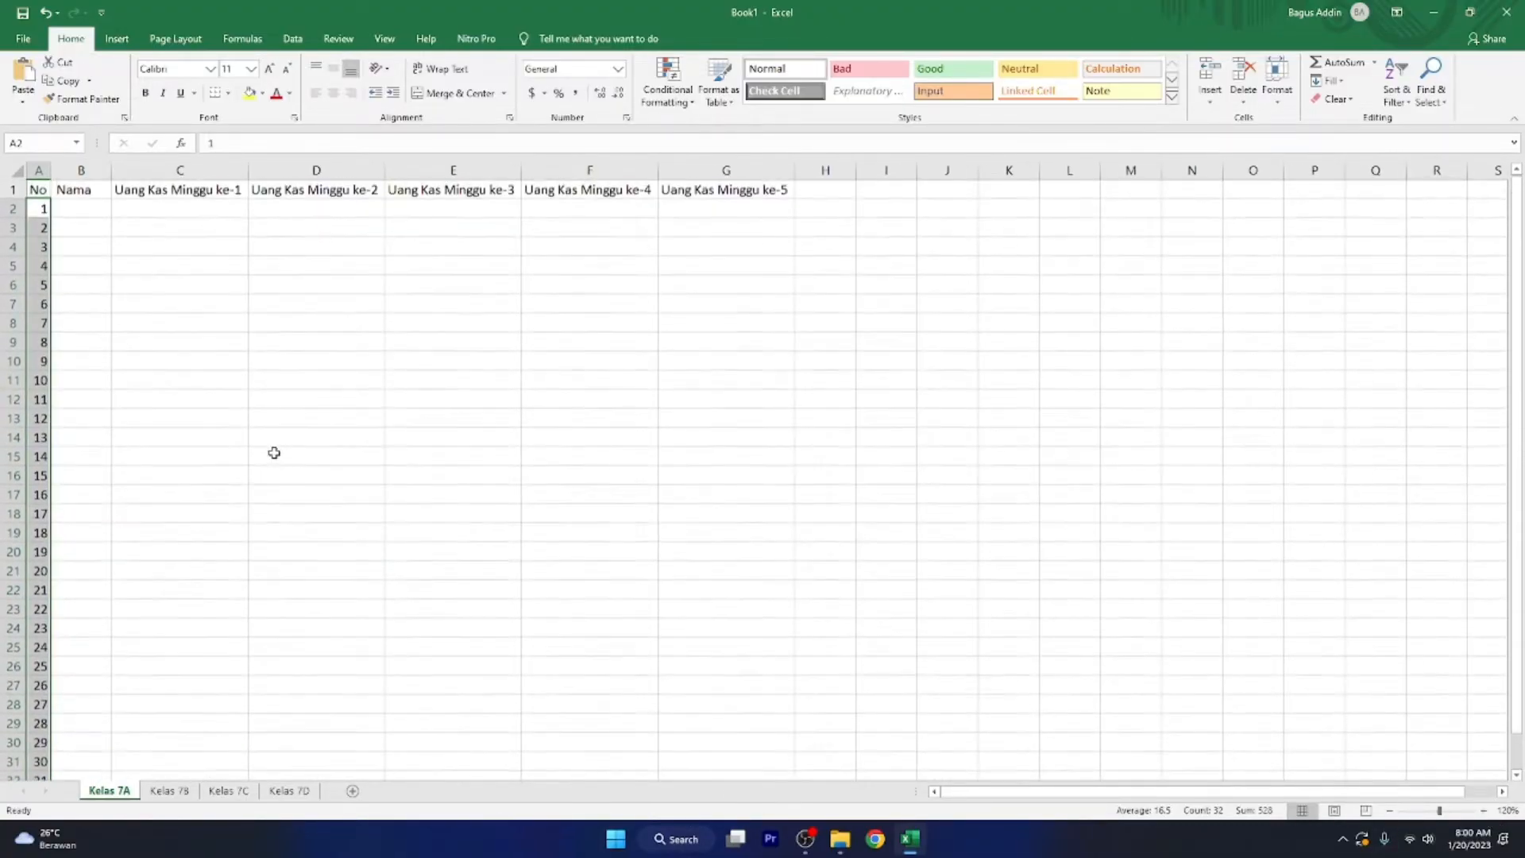
left_click(1483, 810)
scroll(151, 362, "up", 1)
left_click(130, 361)
left_click_drag(121, 170, 190, 170)
Step: Enter the first five students' names in the Nama column, cells B2 to B6
left_click(95, 215)
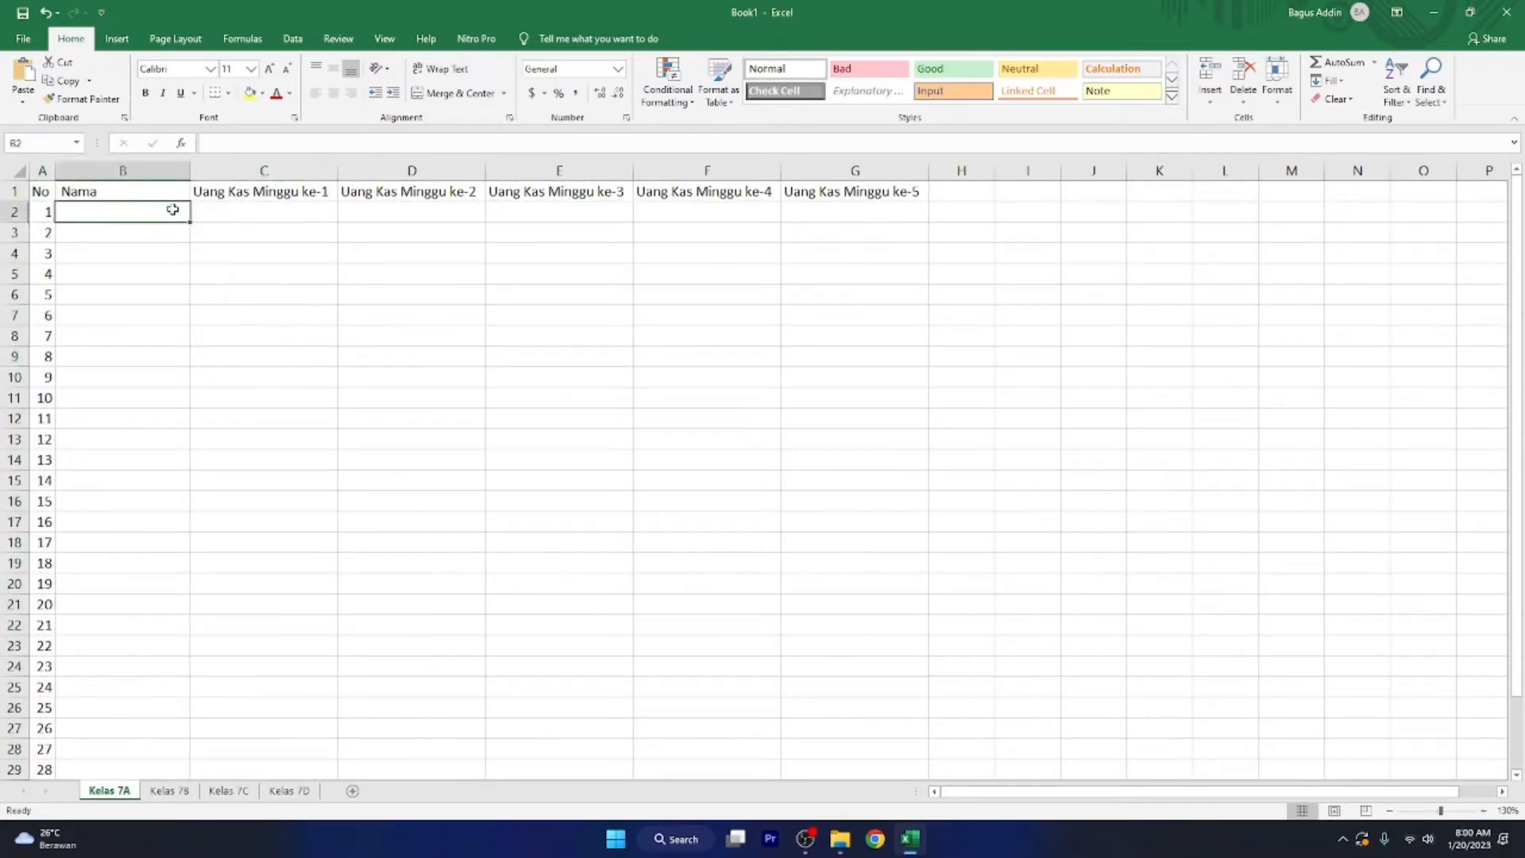
type("Ari")
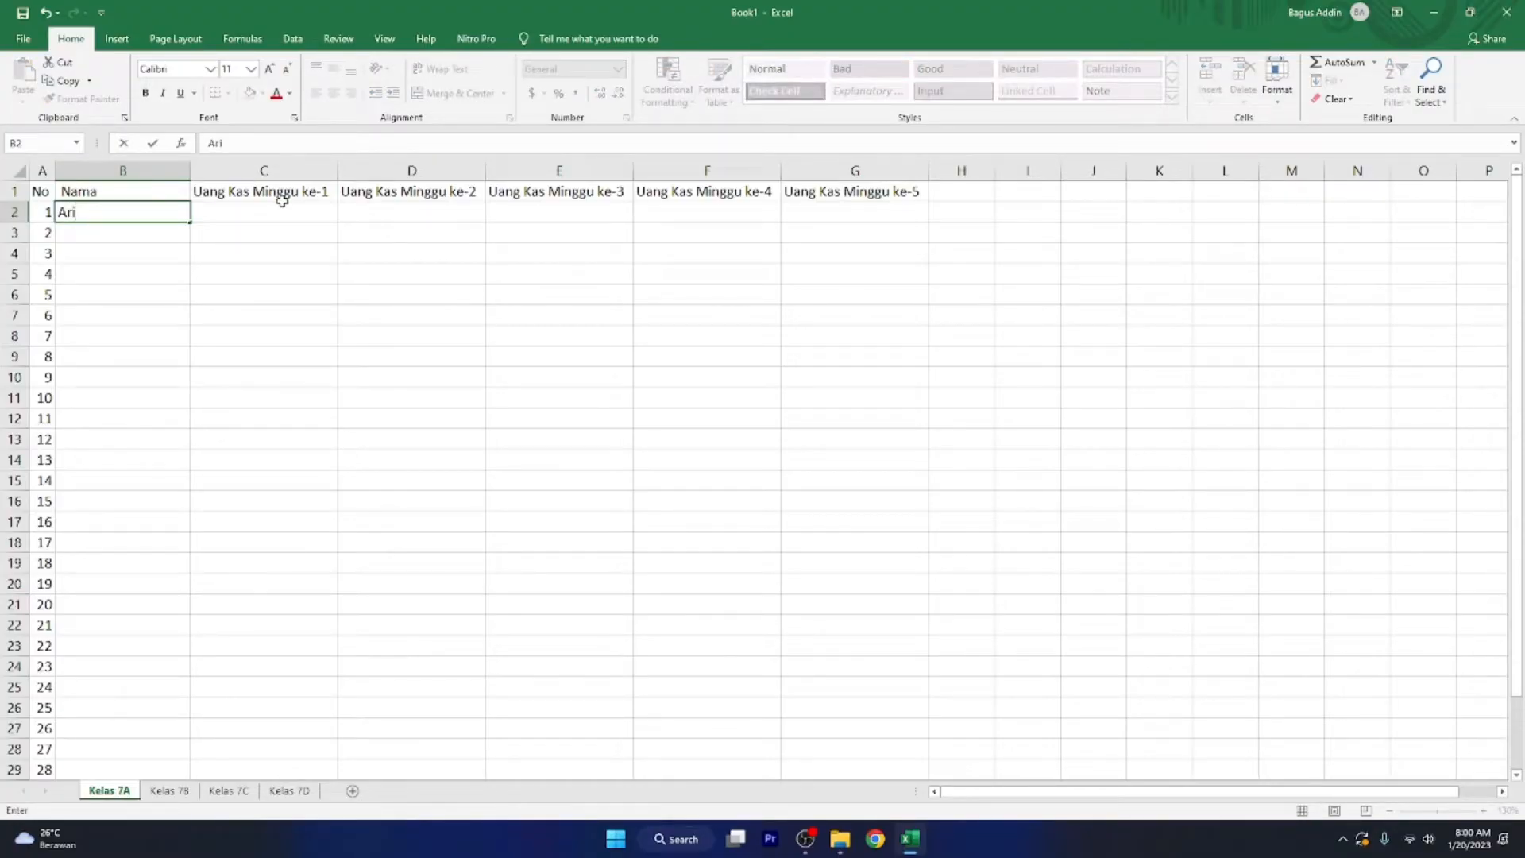
key("Return")
type("Budi")
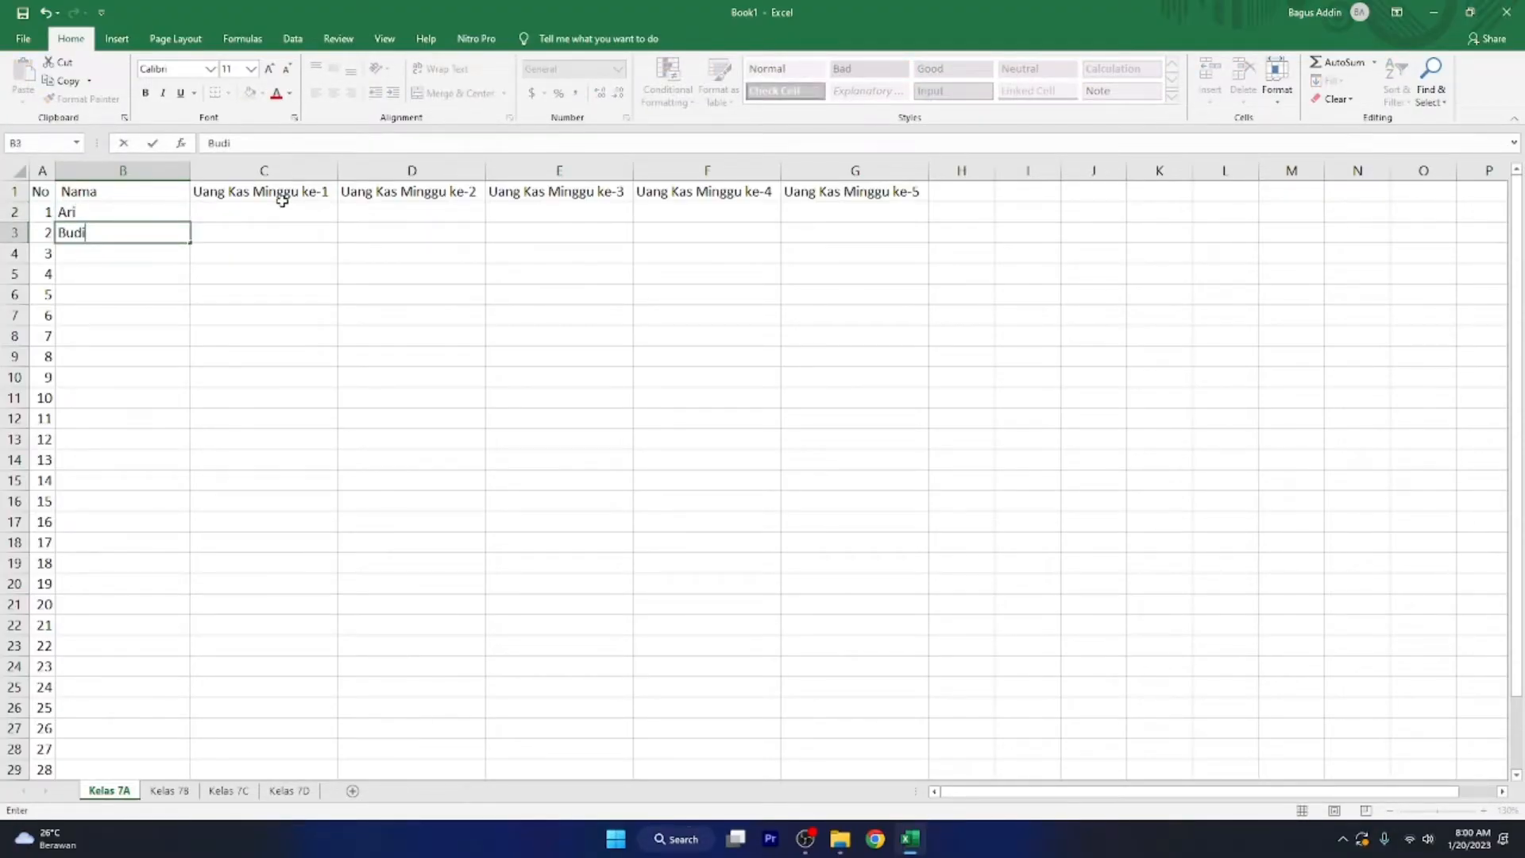
key("Return")
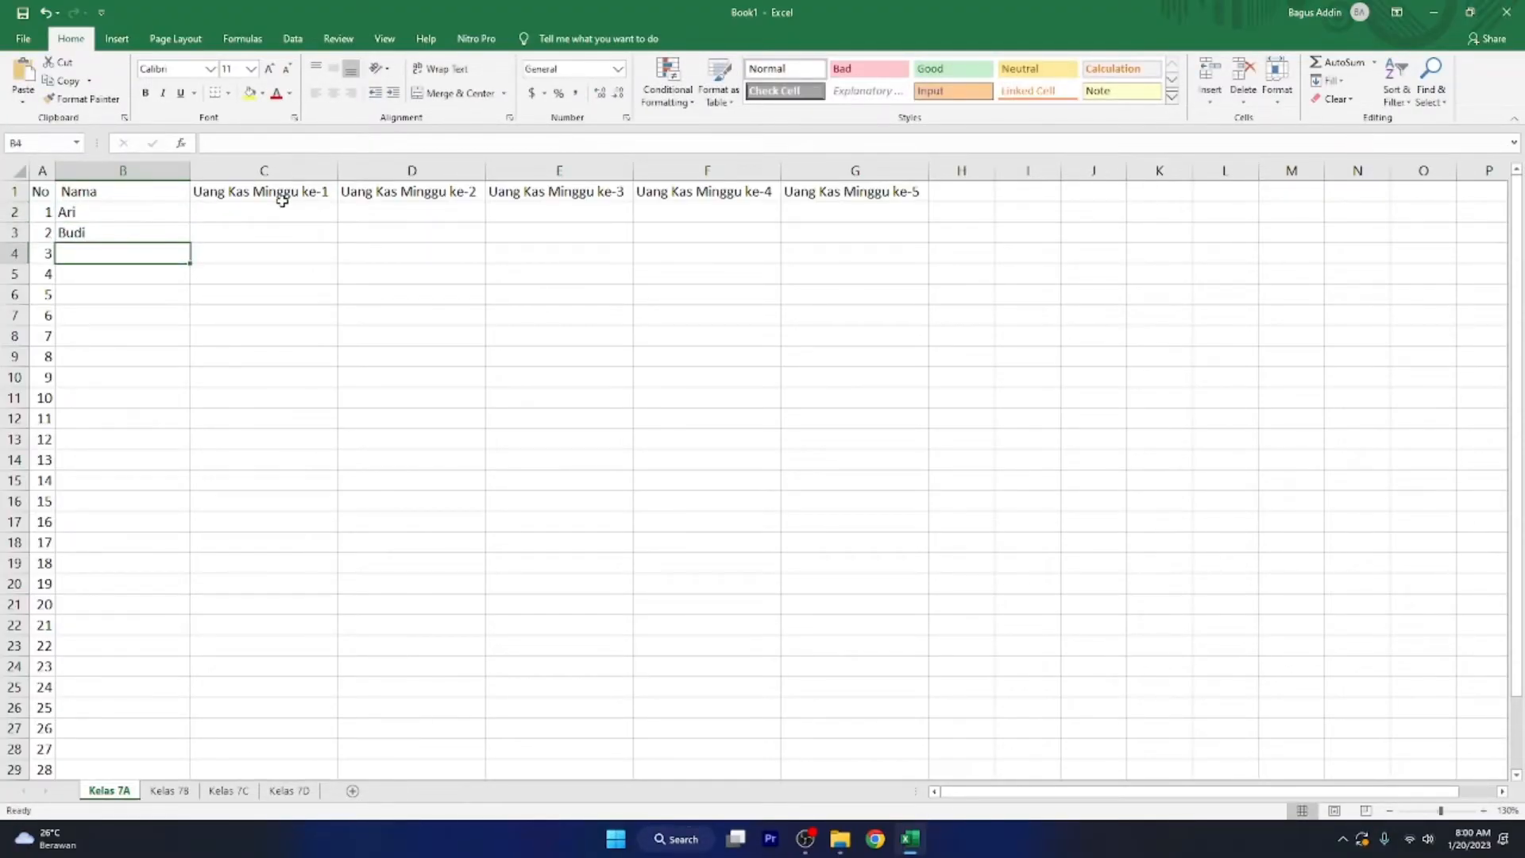
type("Cindi")
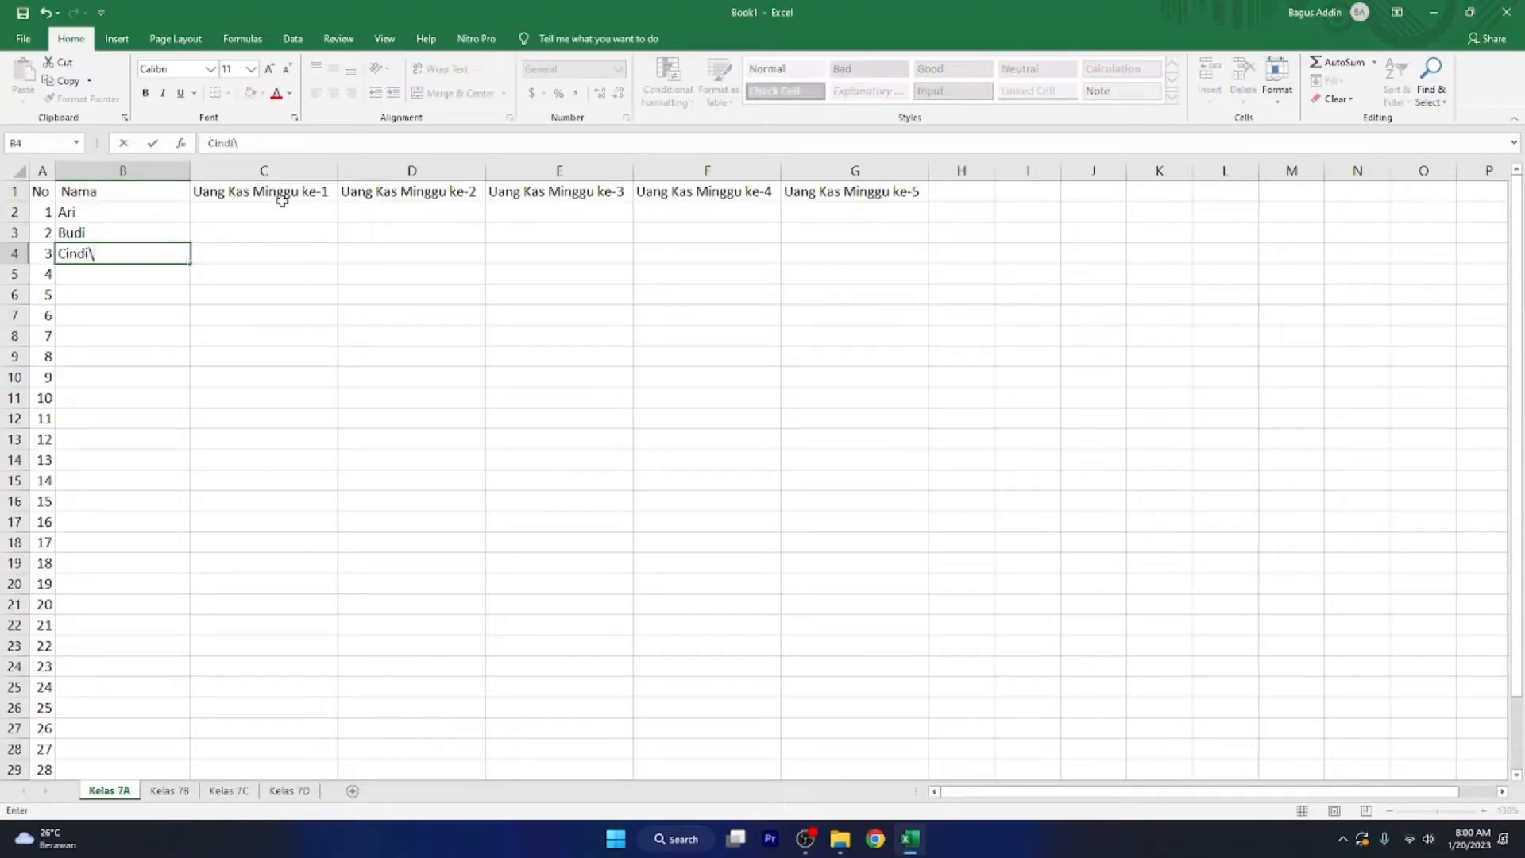
key("Return")
type("Deni")
key("Return")
type("Dadang")
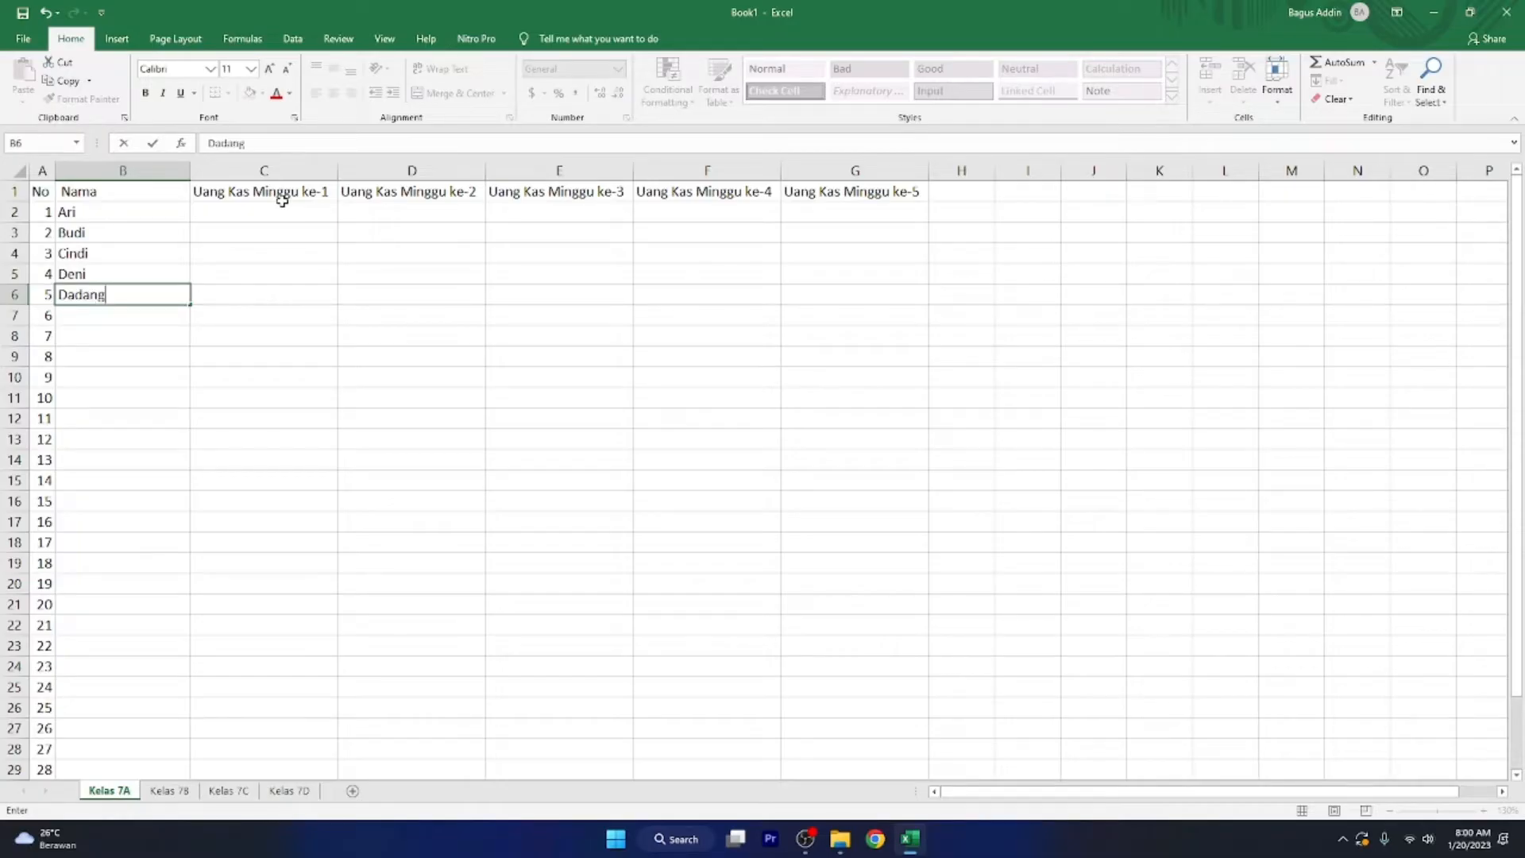
key("Return")
Step: Enter the next five students' names in the Nama column, cells B7 to B11
type("Dian")
key("Return")
type("Romi")
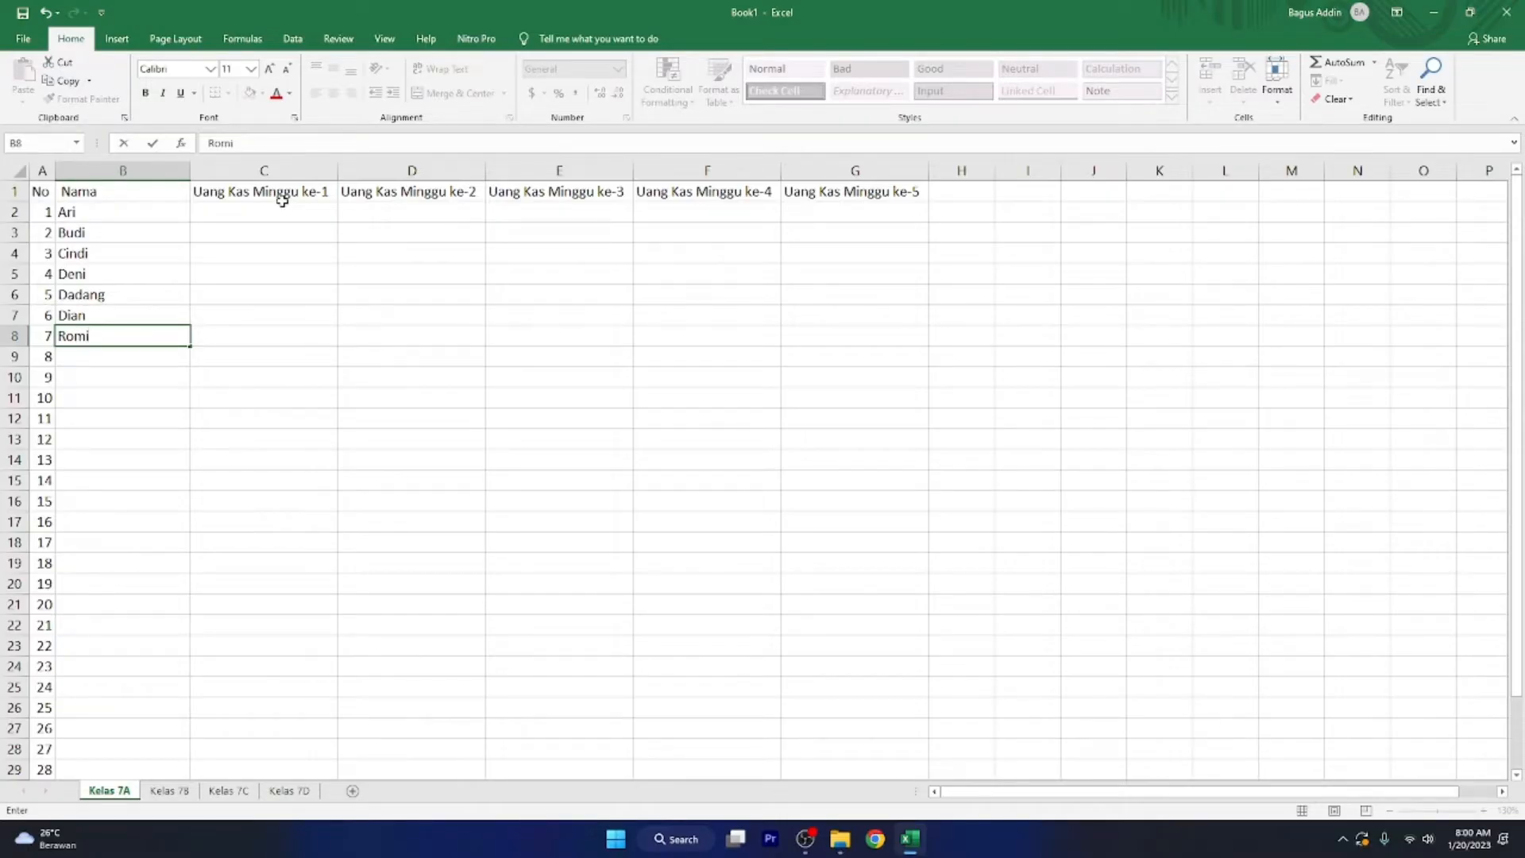
key("Return")
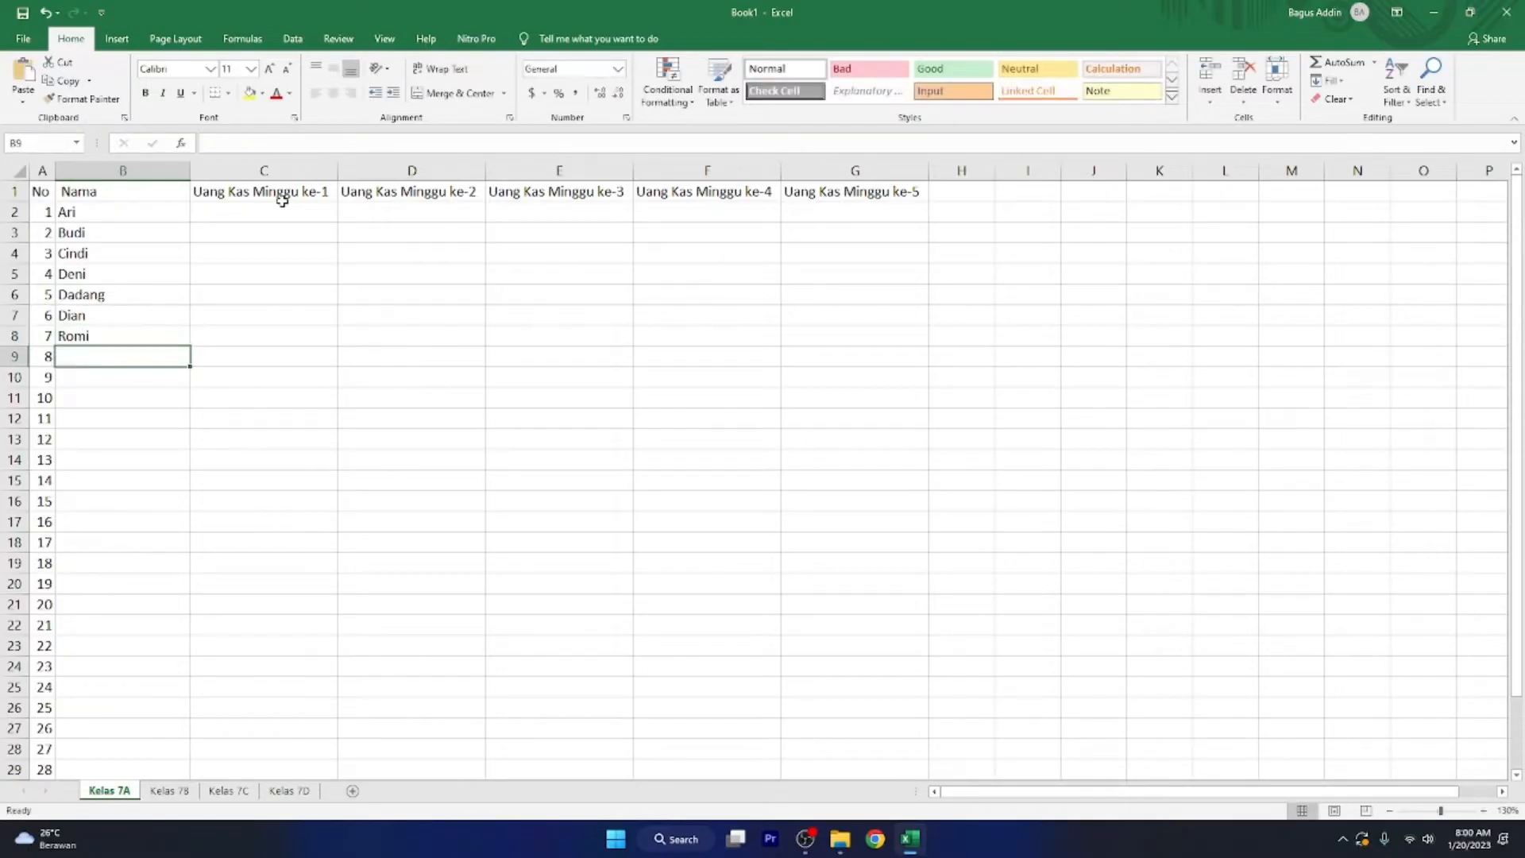
type("Doni")
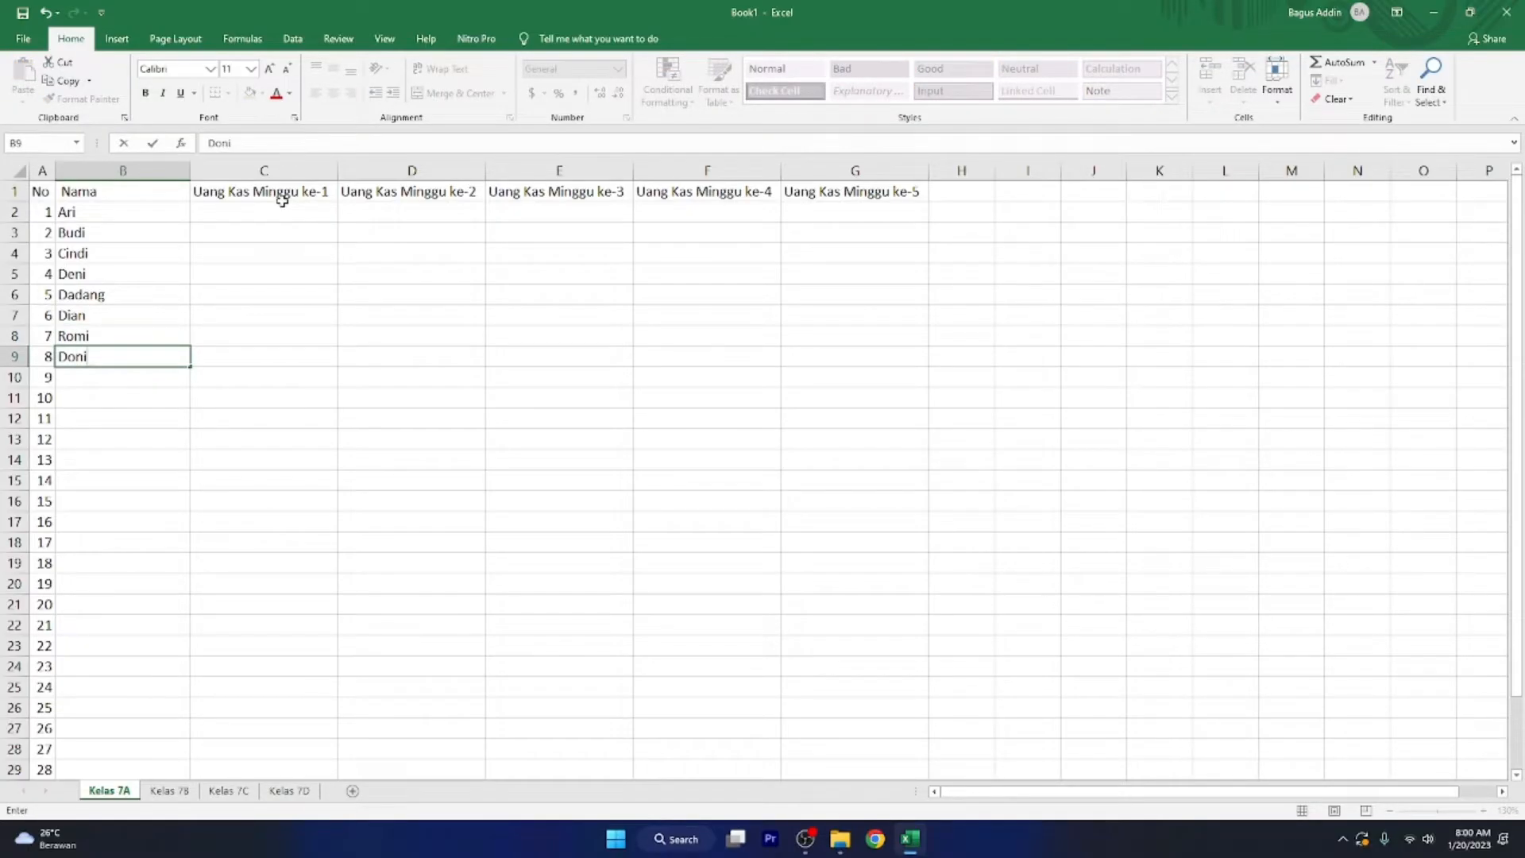
key("Return")
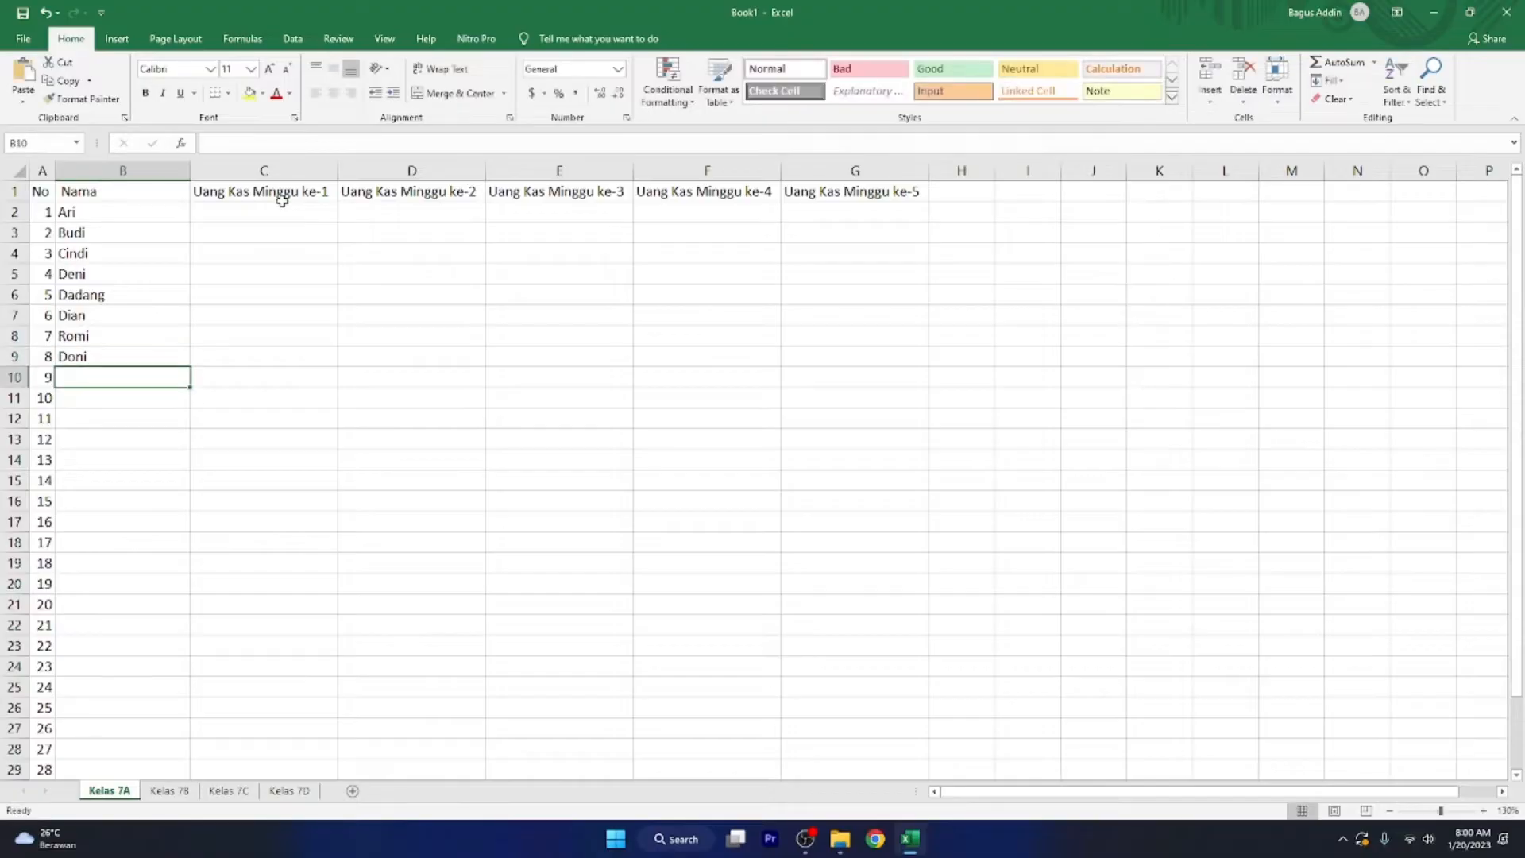
type("Jeni")
key("Return")
type("Alu")
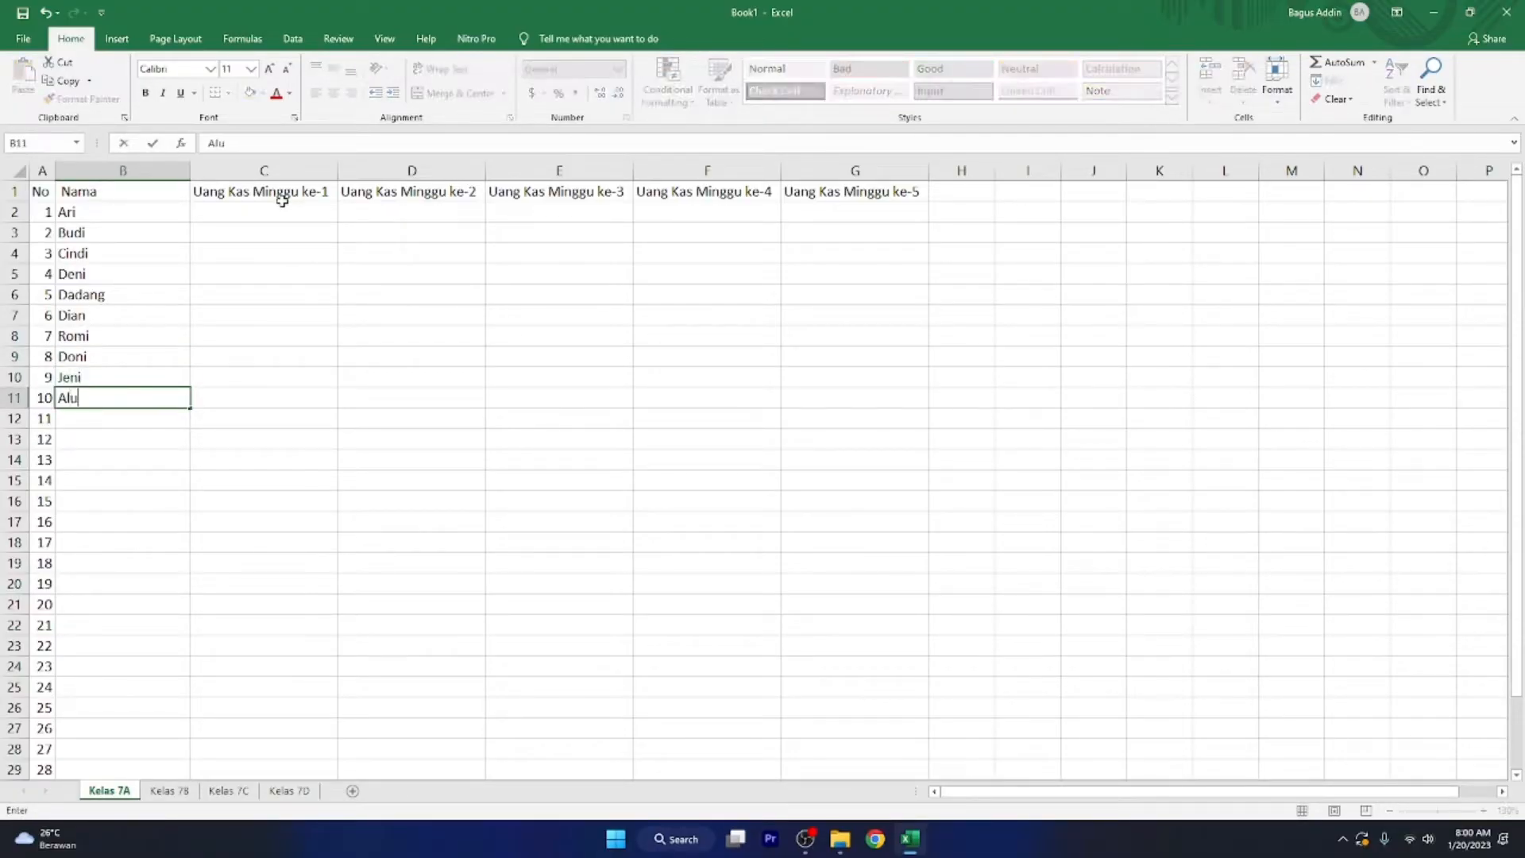
key("Return")
Step: Enter four more students' names in the Nama column, cells B12 to B15
type("D")
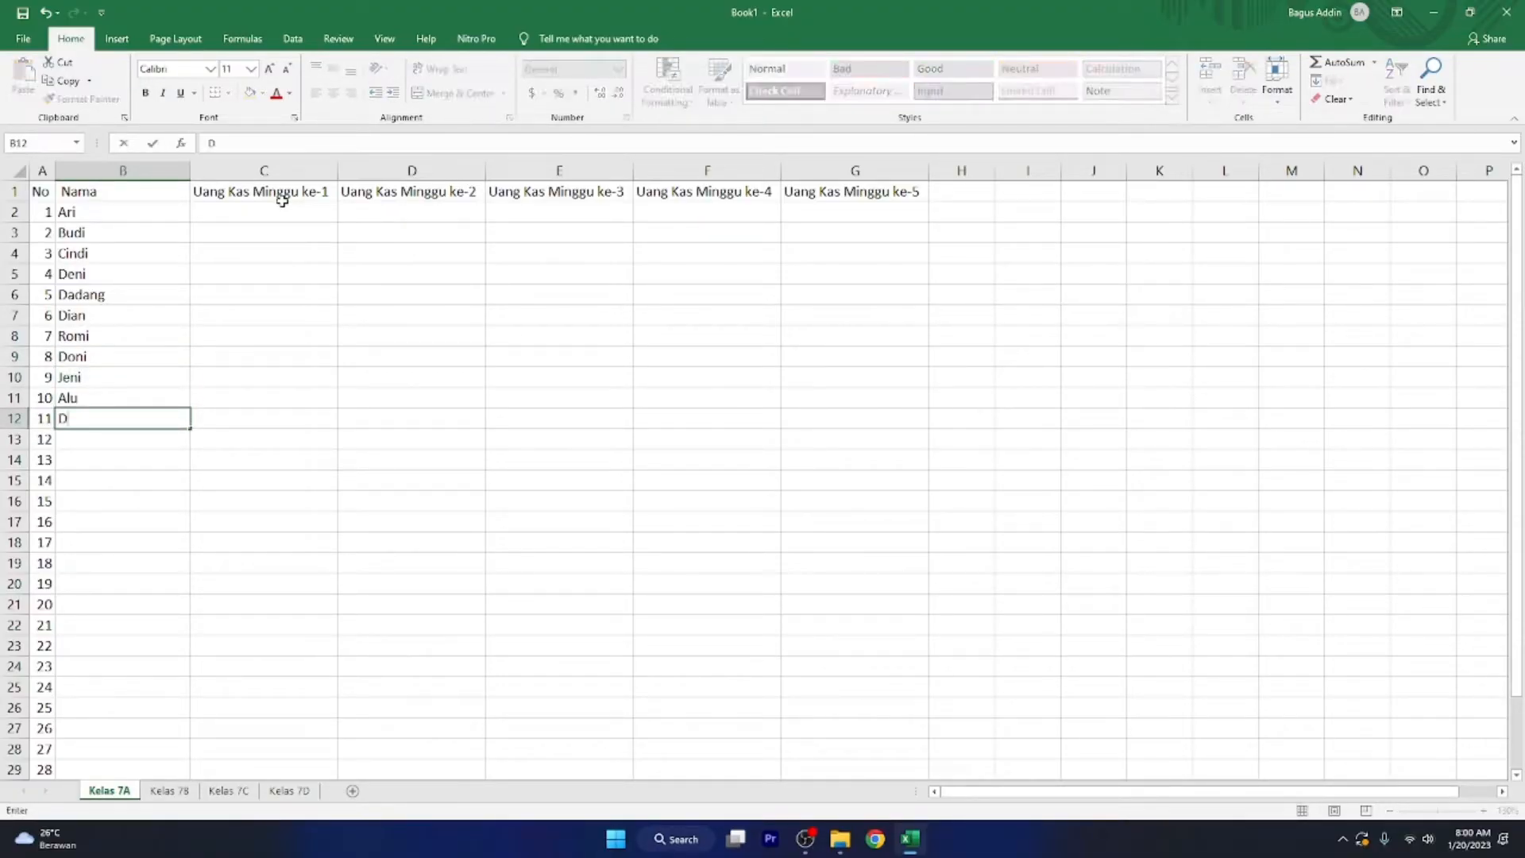
type("elly")
key("Return")
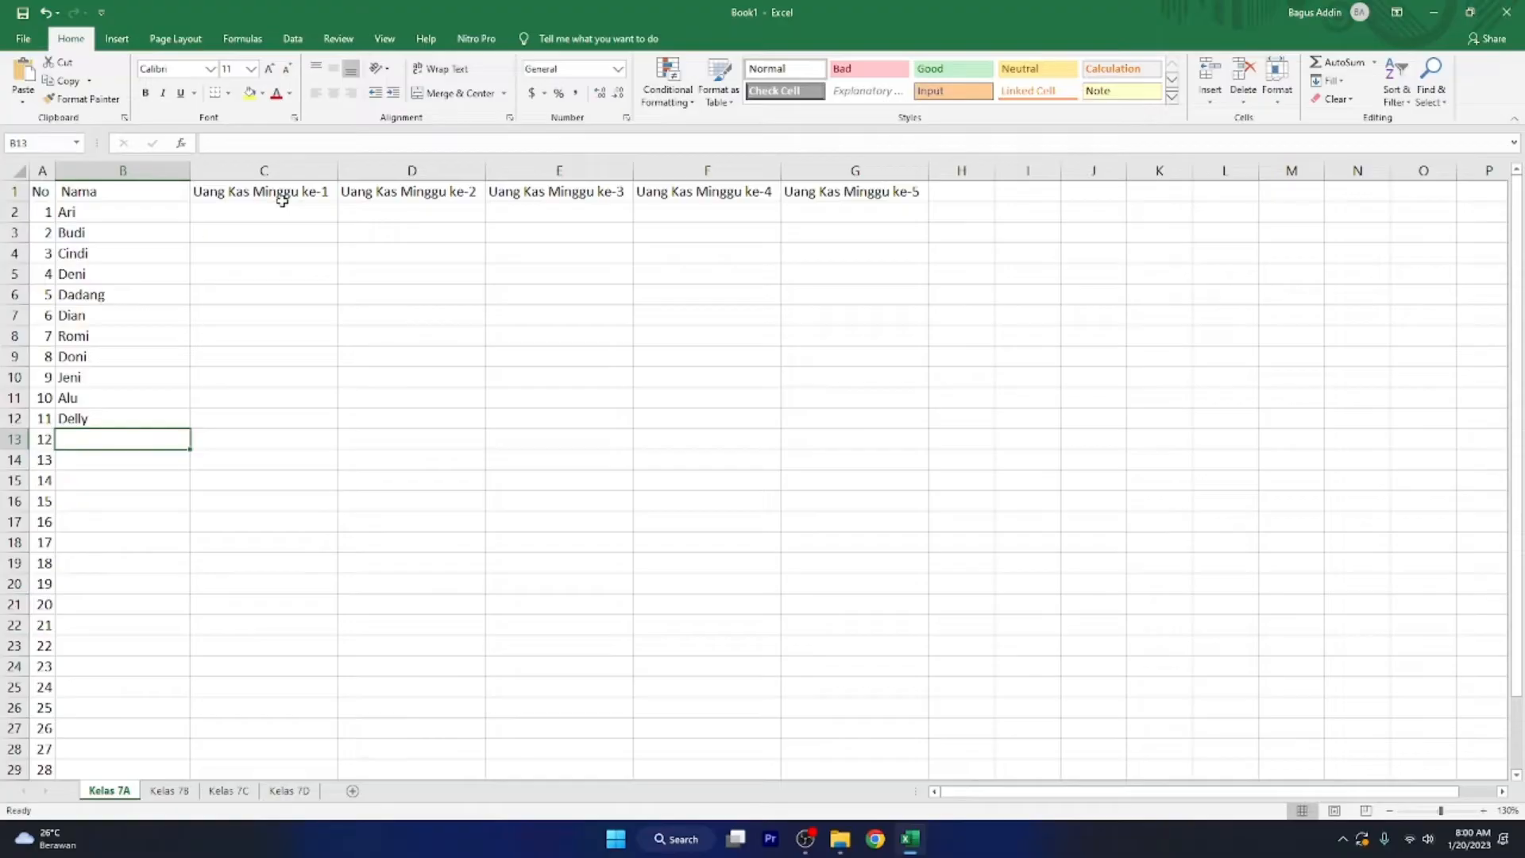
type("Jaka")
key("Return")
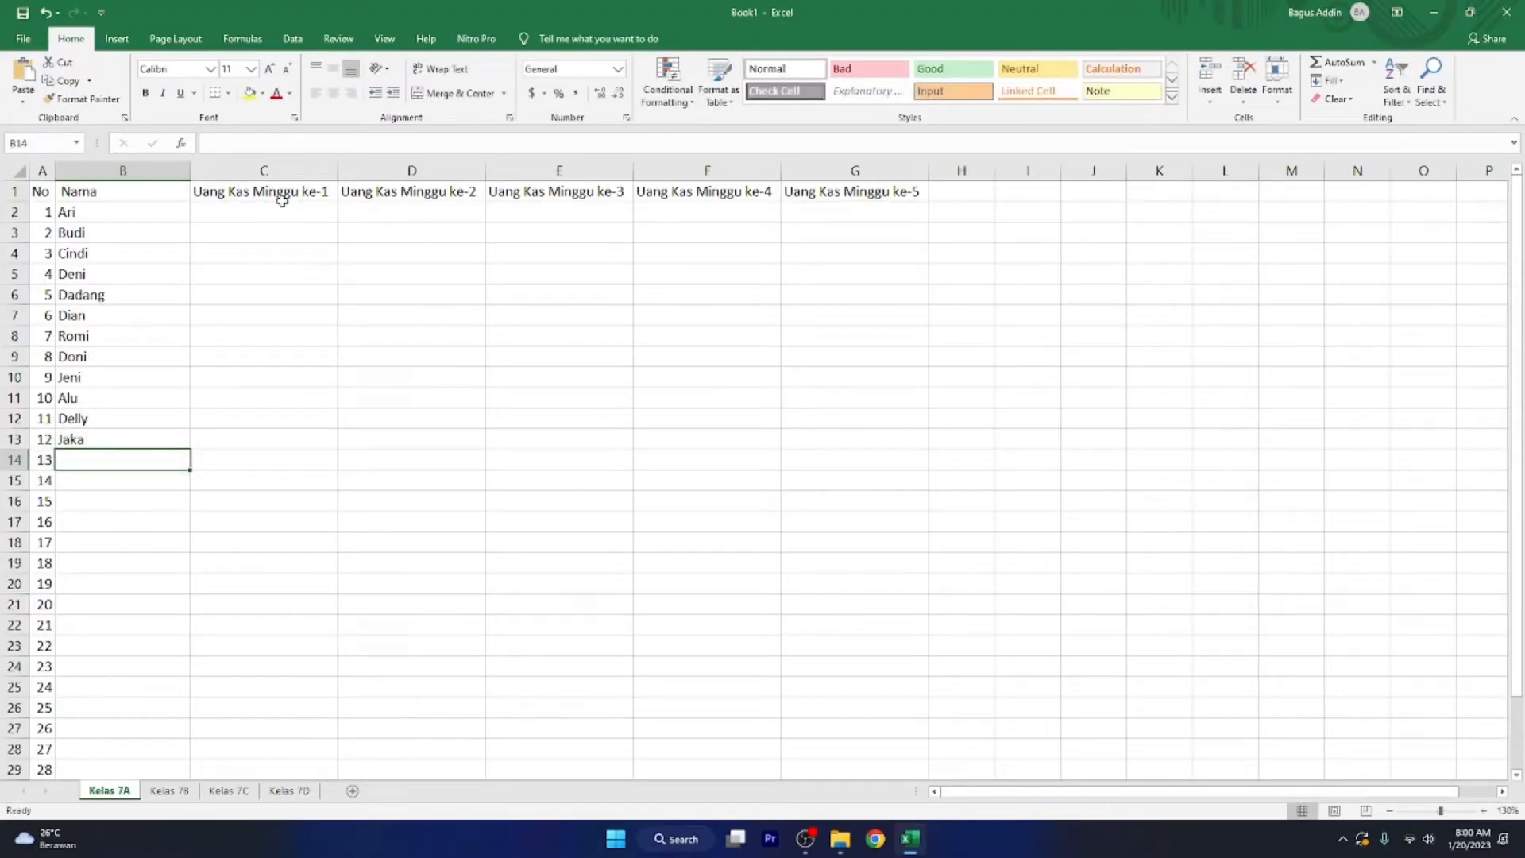
type("Moni")
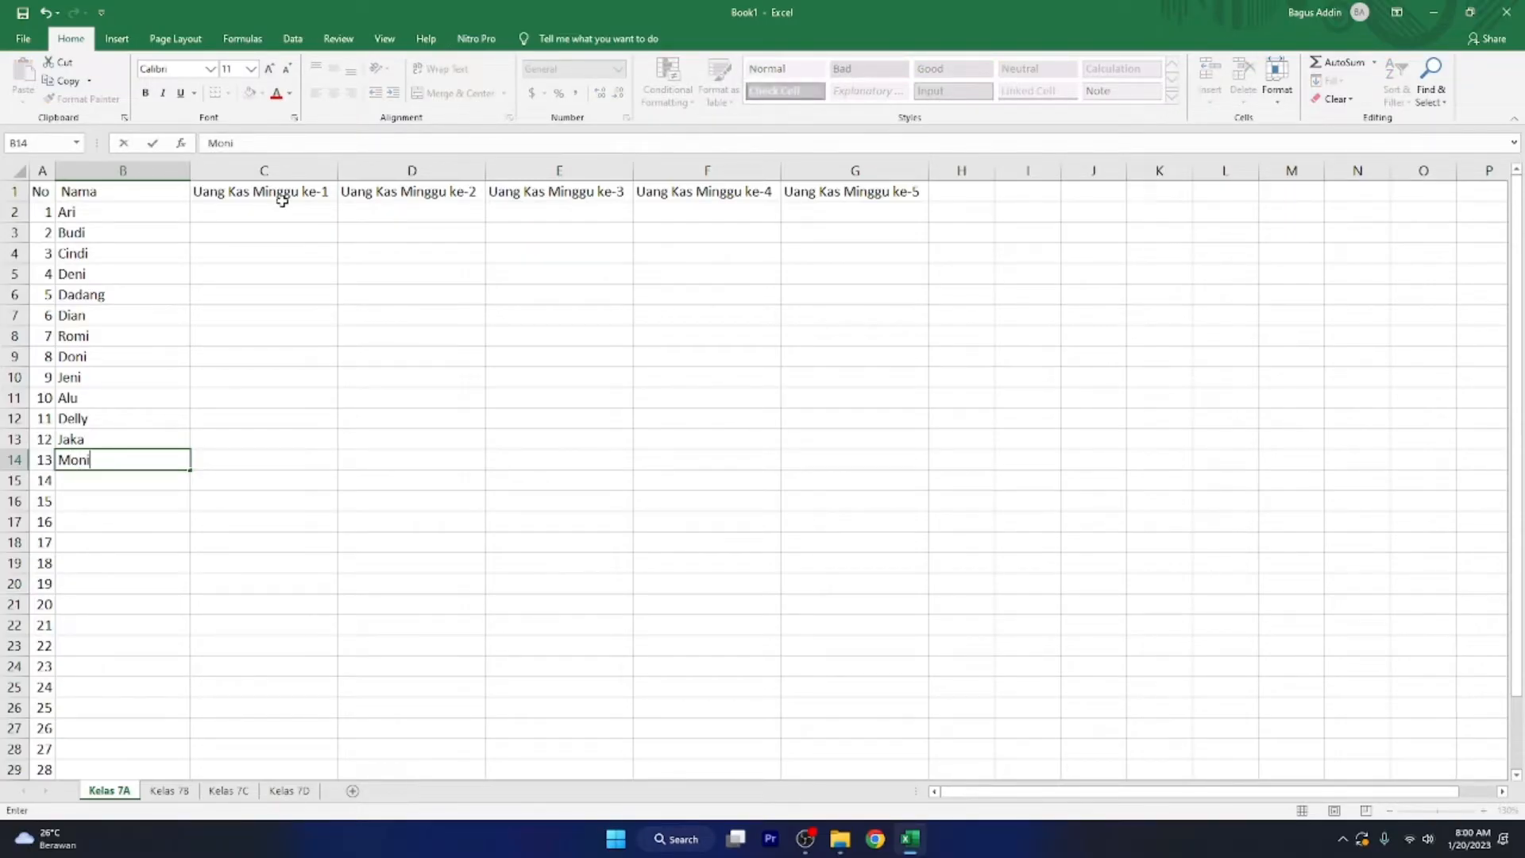
key("Return")
type("M")
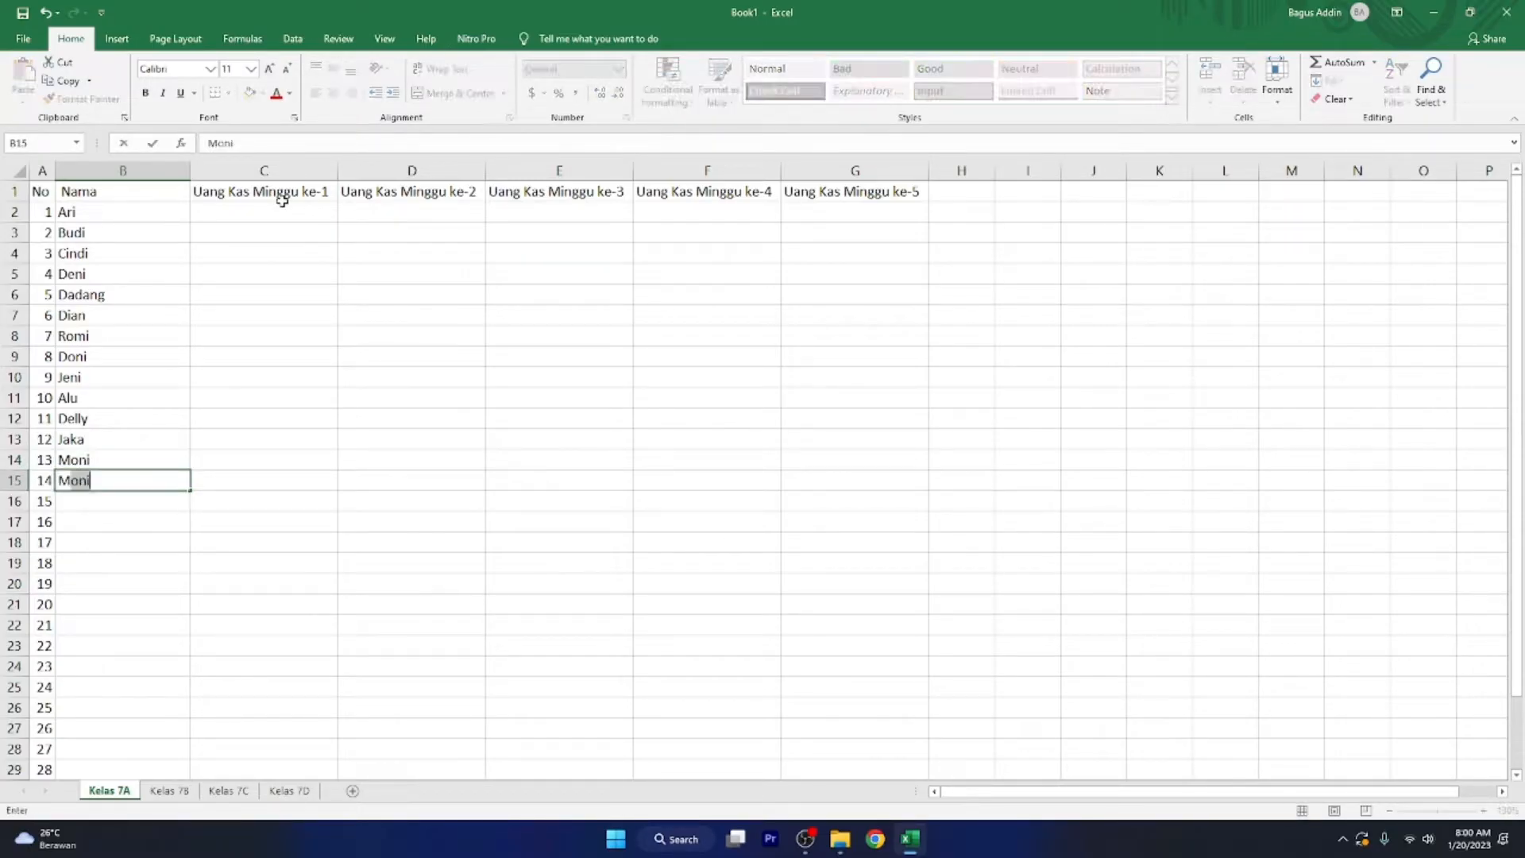
type("oldi")
key("Return")
Step: Enter the names of students 15 to 17 in cells B16 to B18
type("Me")
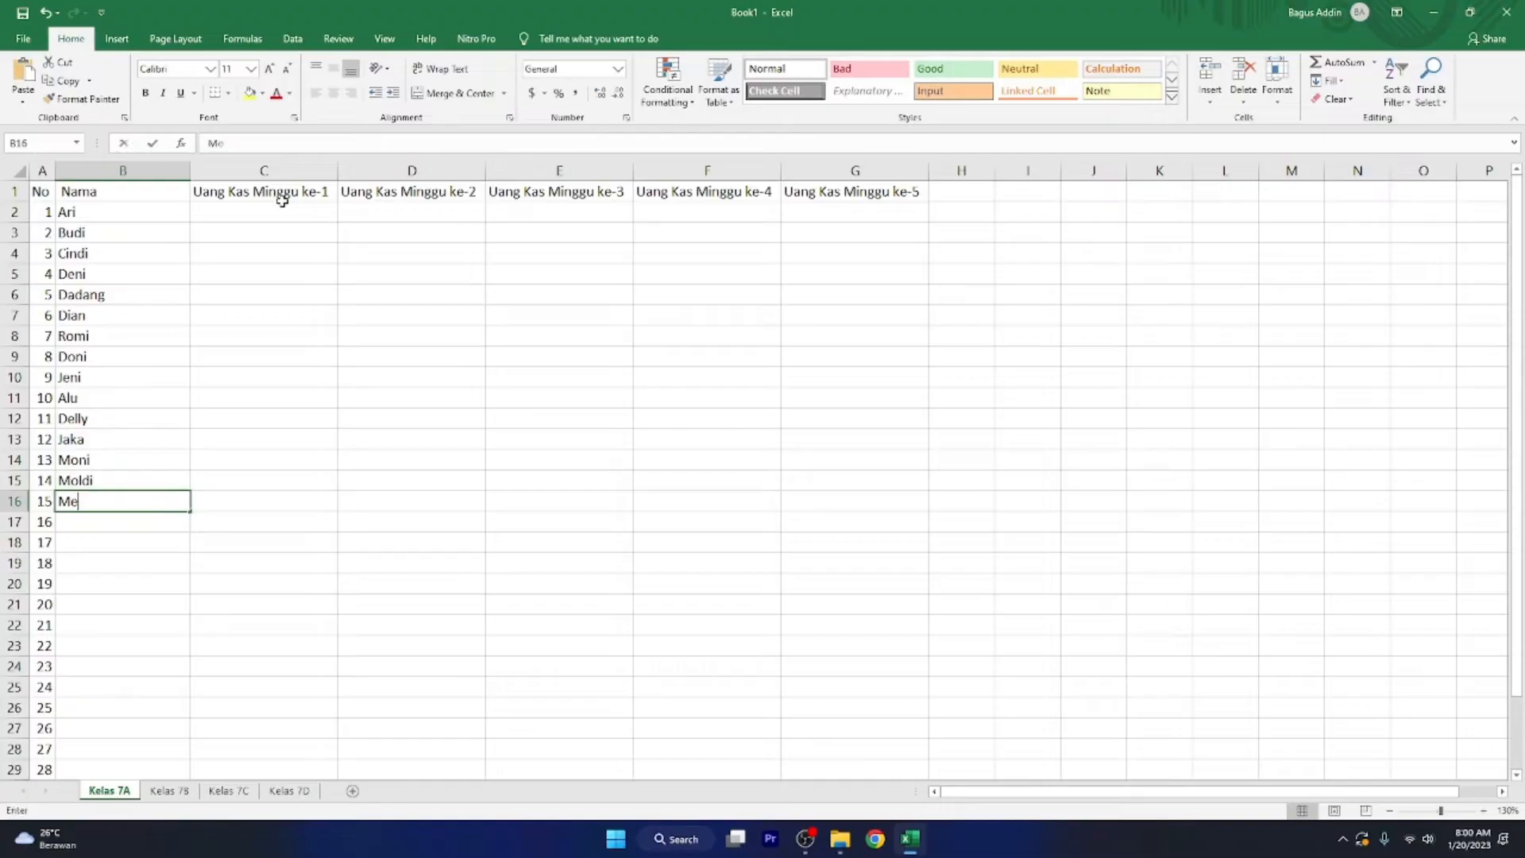
type("ldi")
key("Return")
type("Gani")
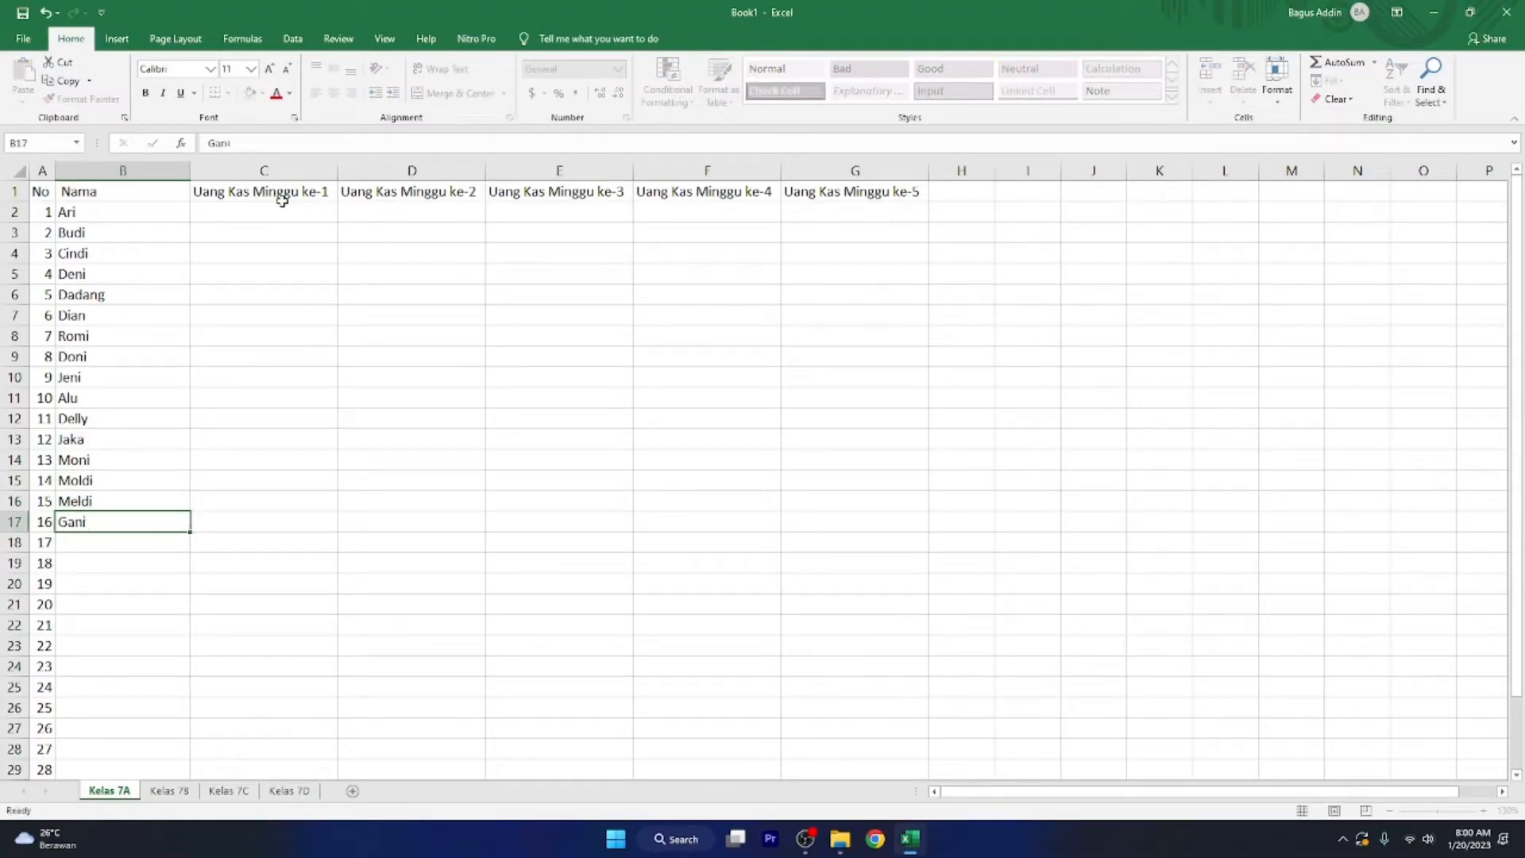
key("Return")
type("R")
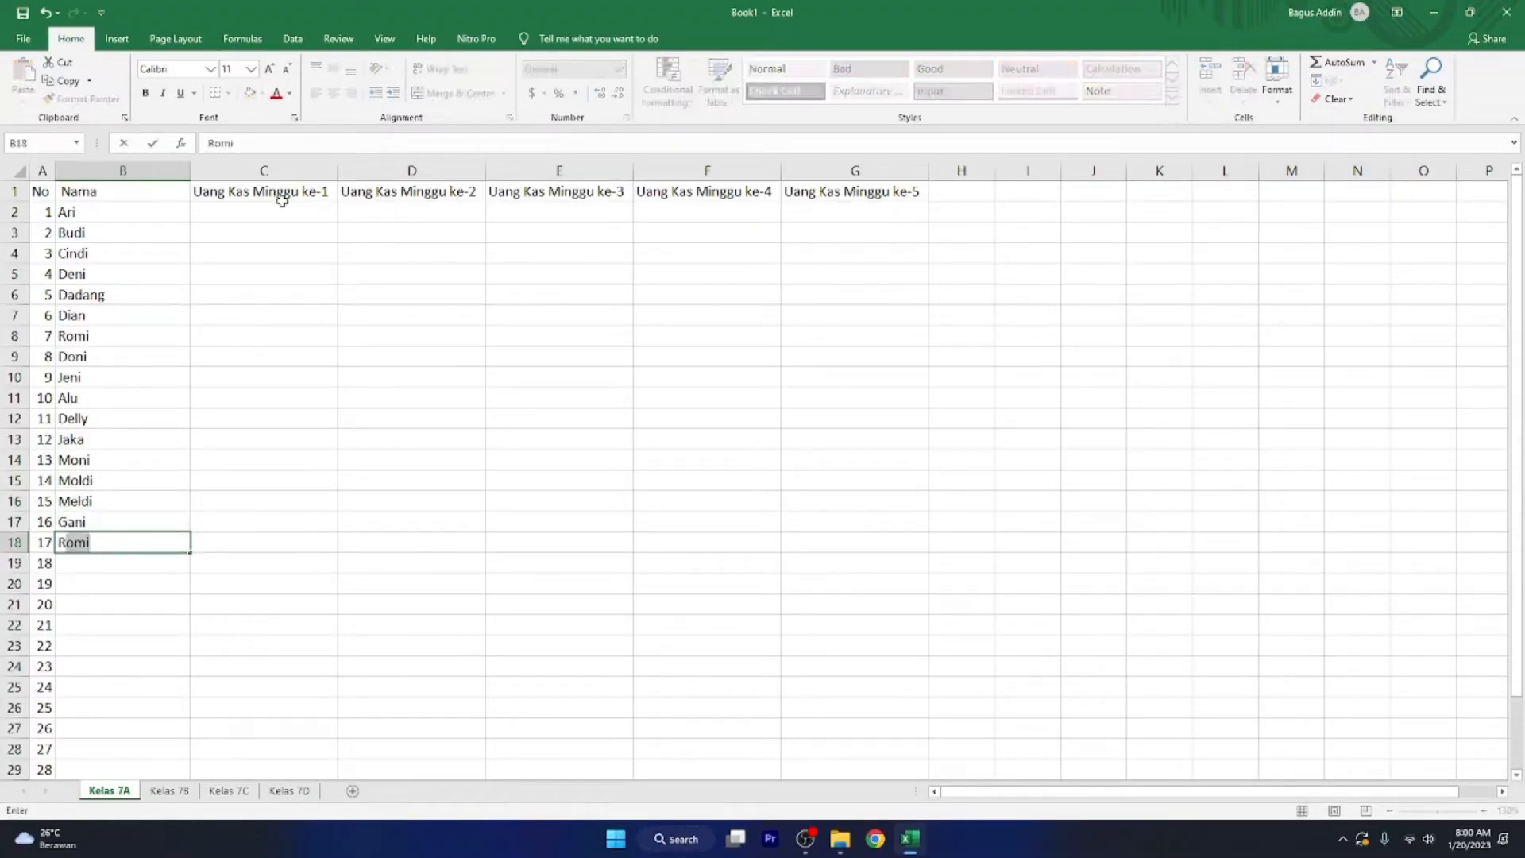
type("oam")
key("Return")
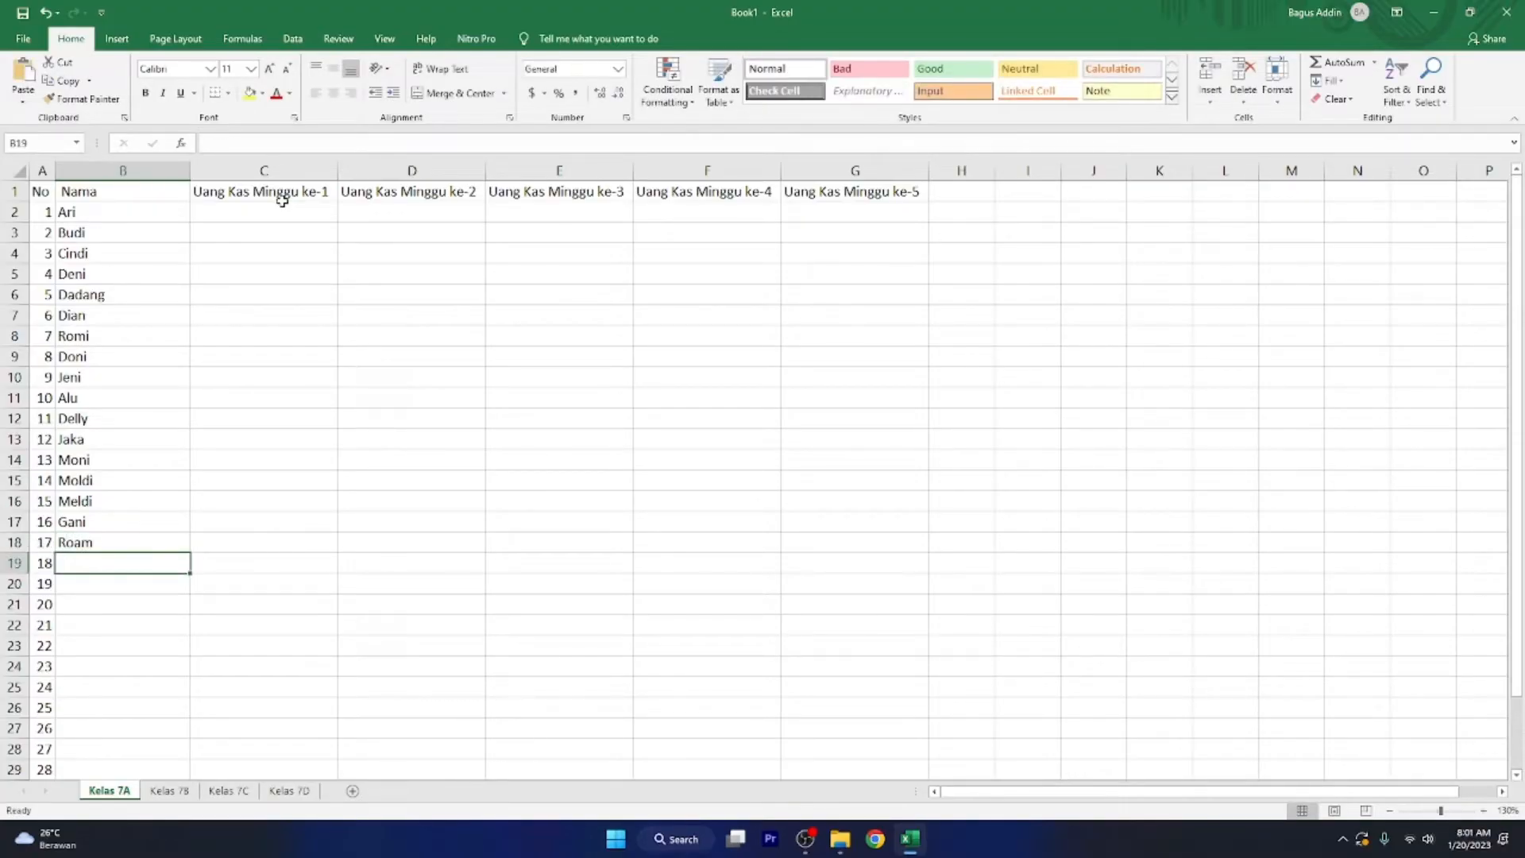
Step: Enter the names of students 18 to 21 in cells B19 to B22
type("F")
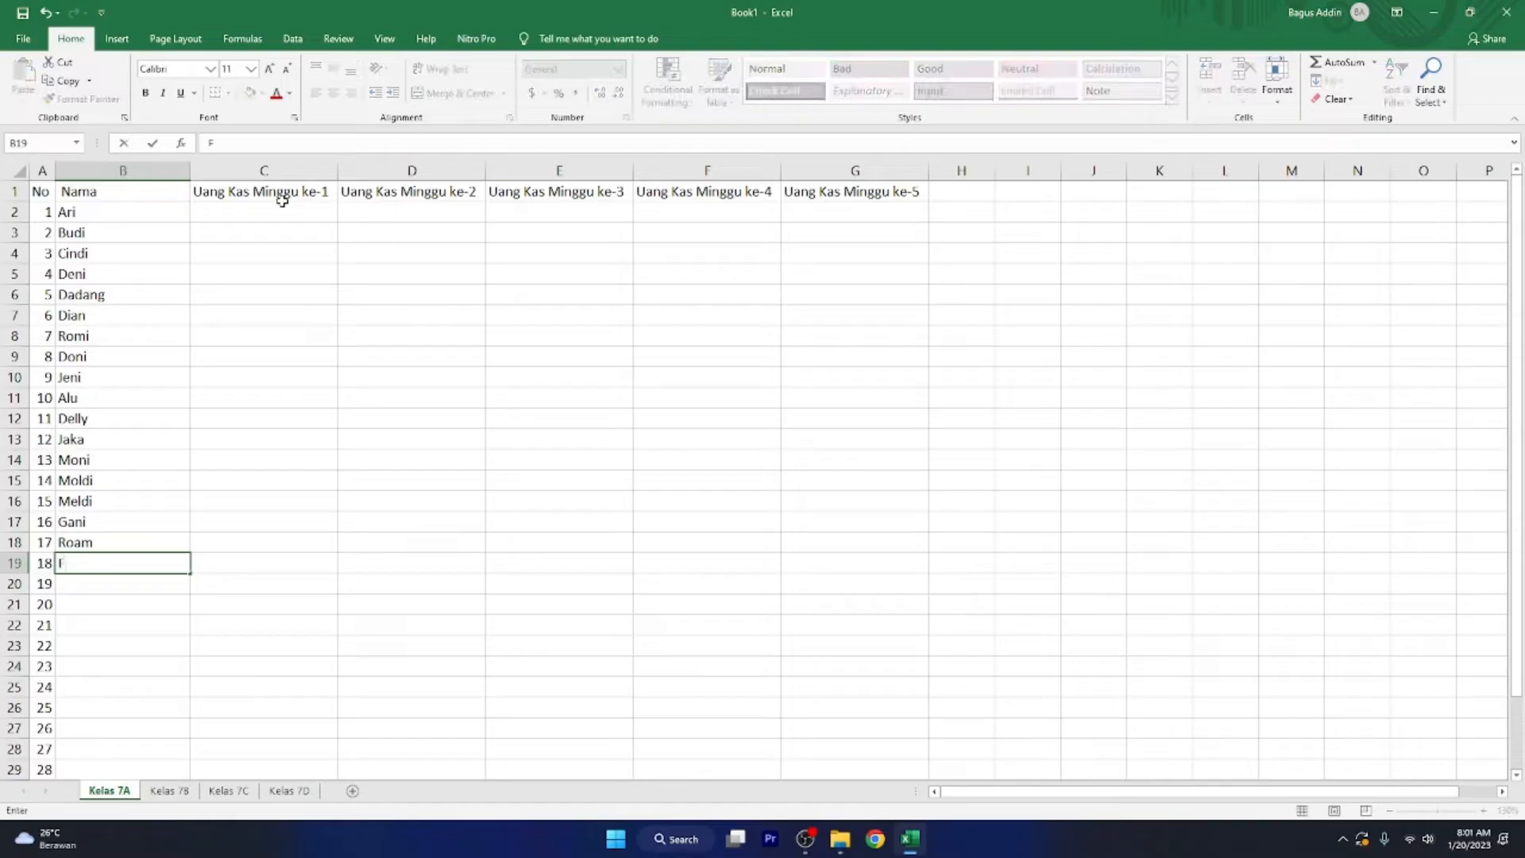
type("irgi")
key("Return")
type("R")
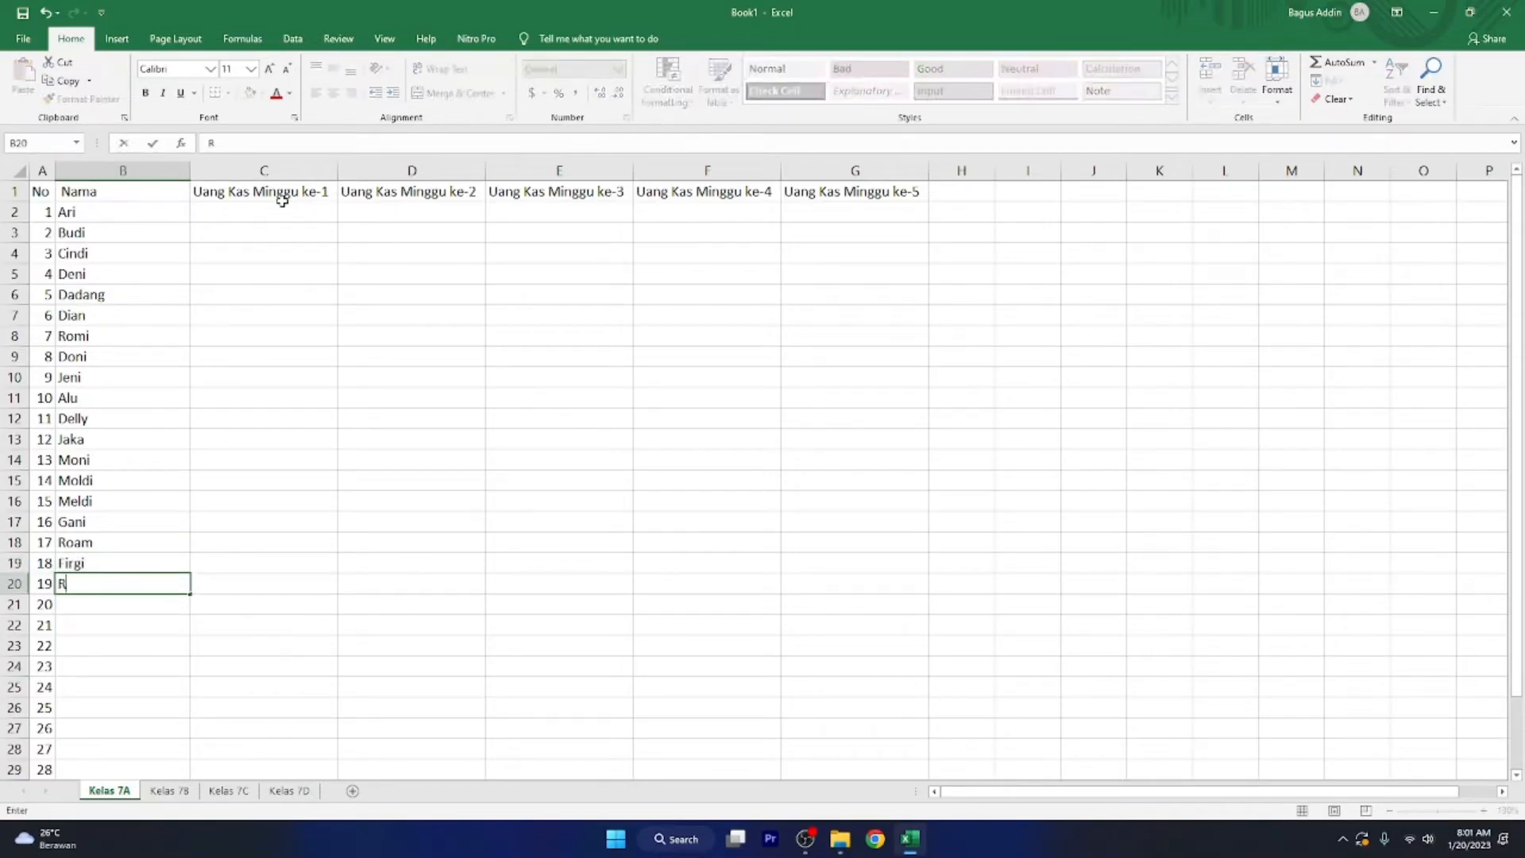
type("iko")
key("Return")
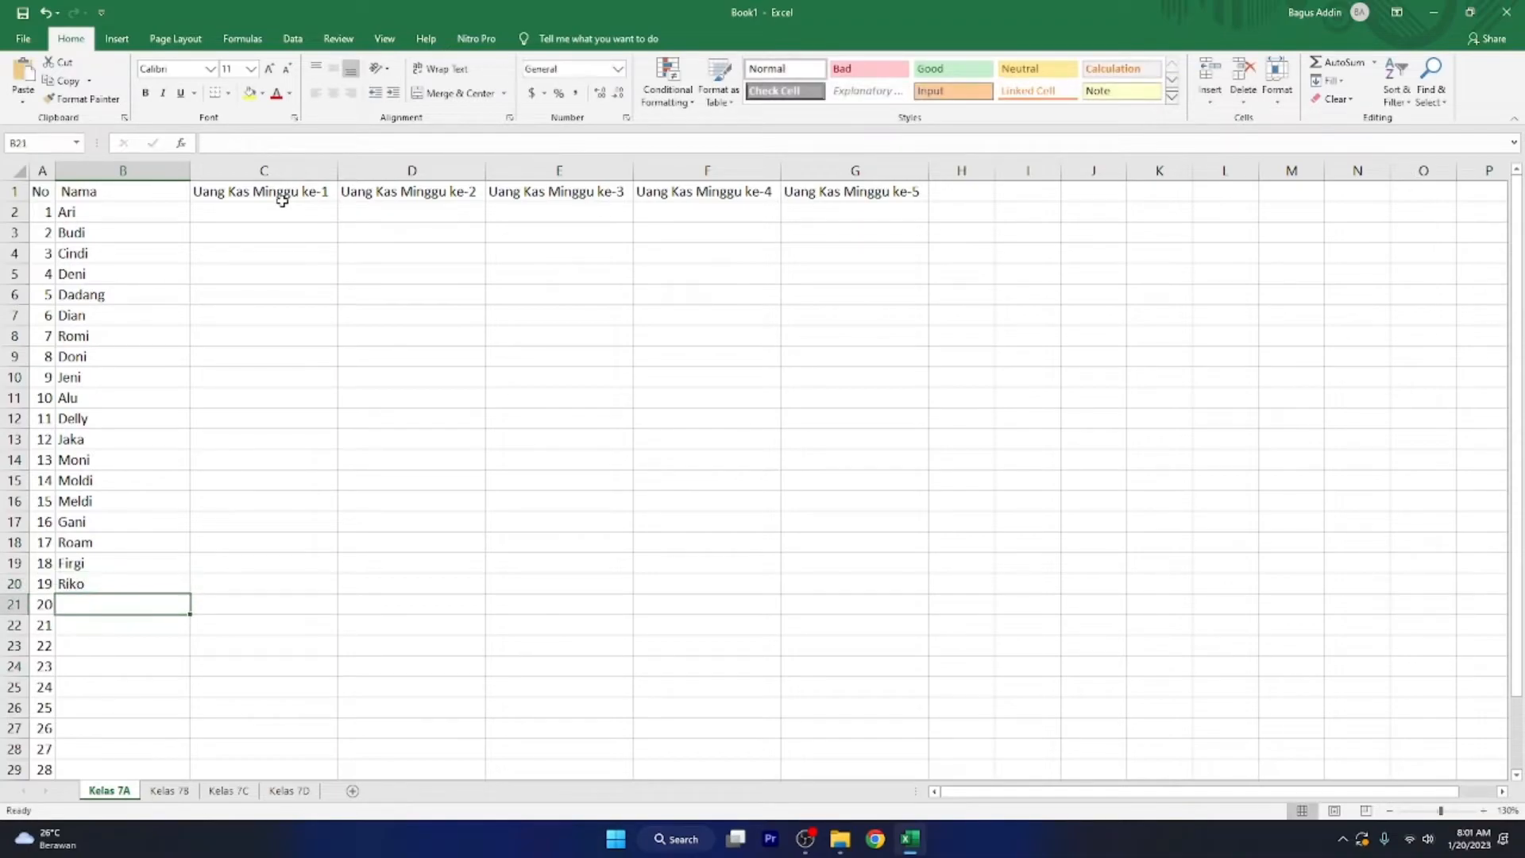
type("Roni")
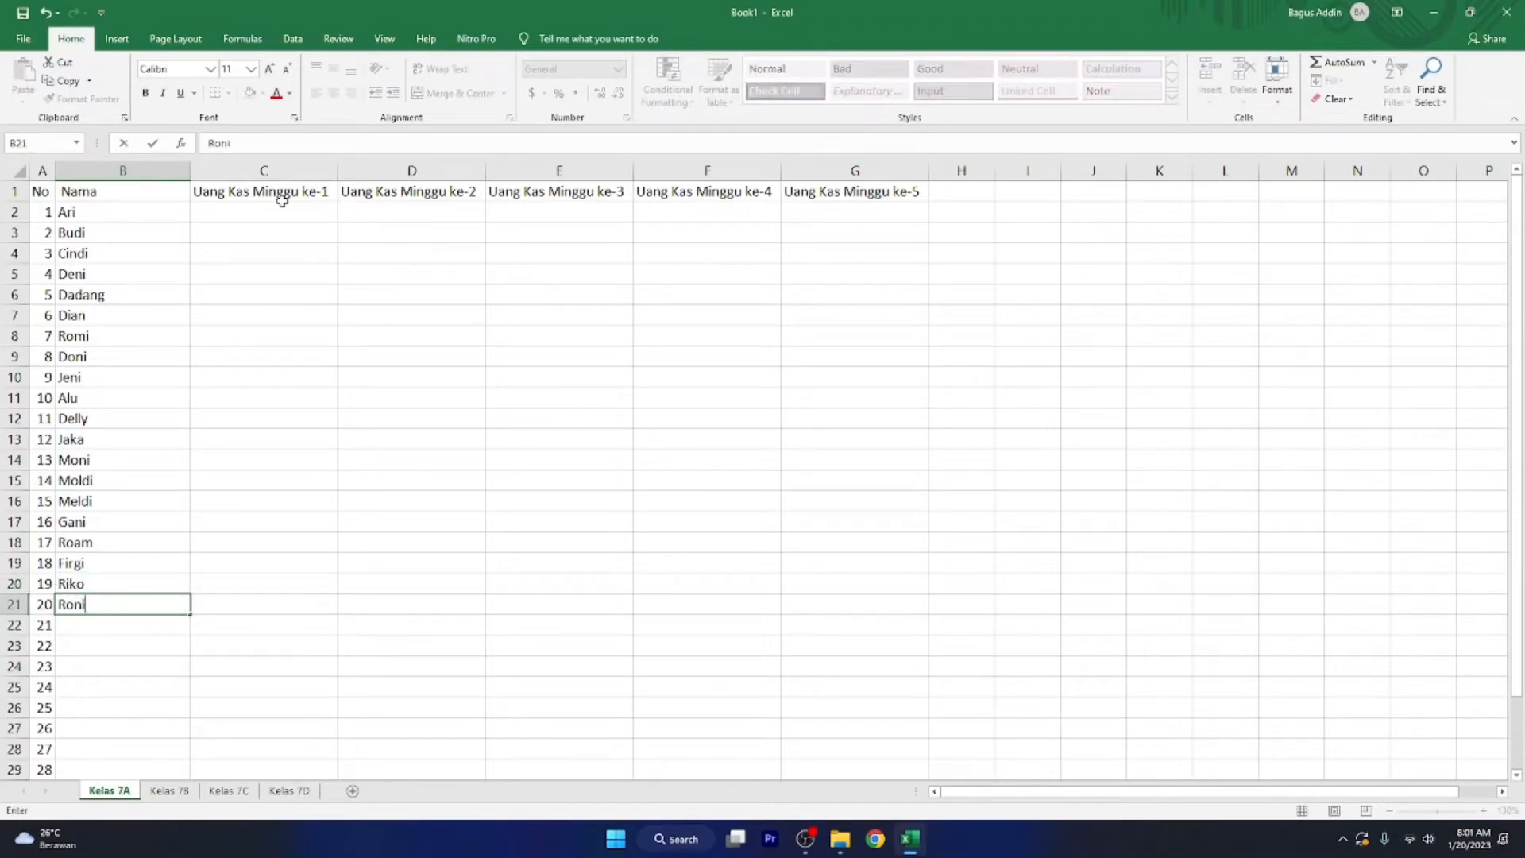
key("Return")
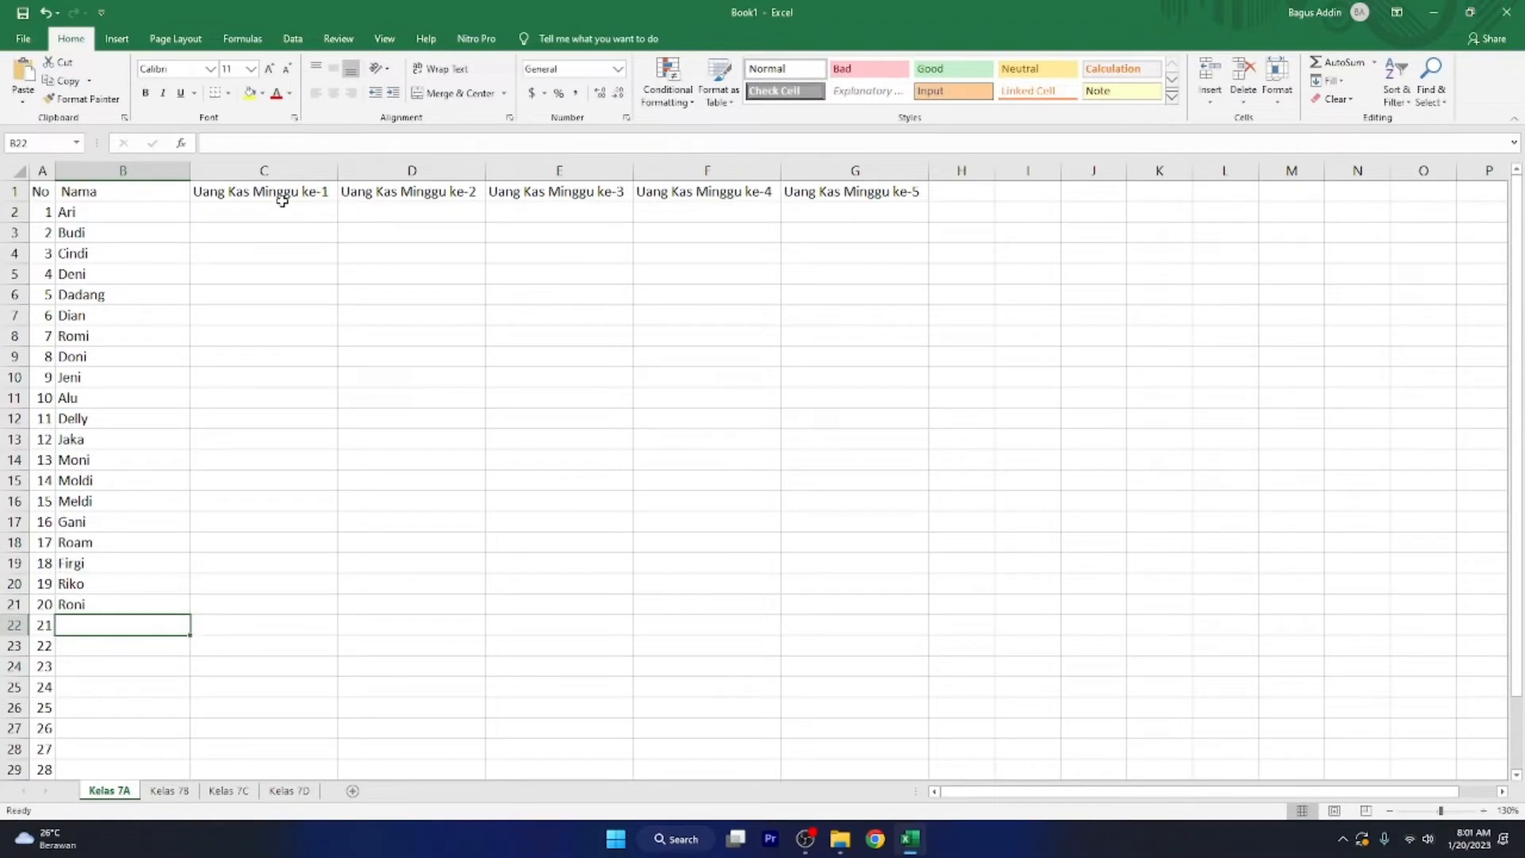
type("R")
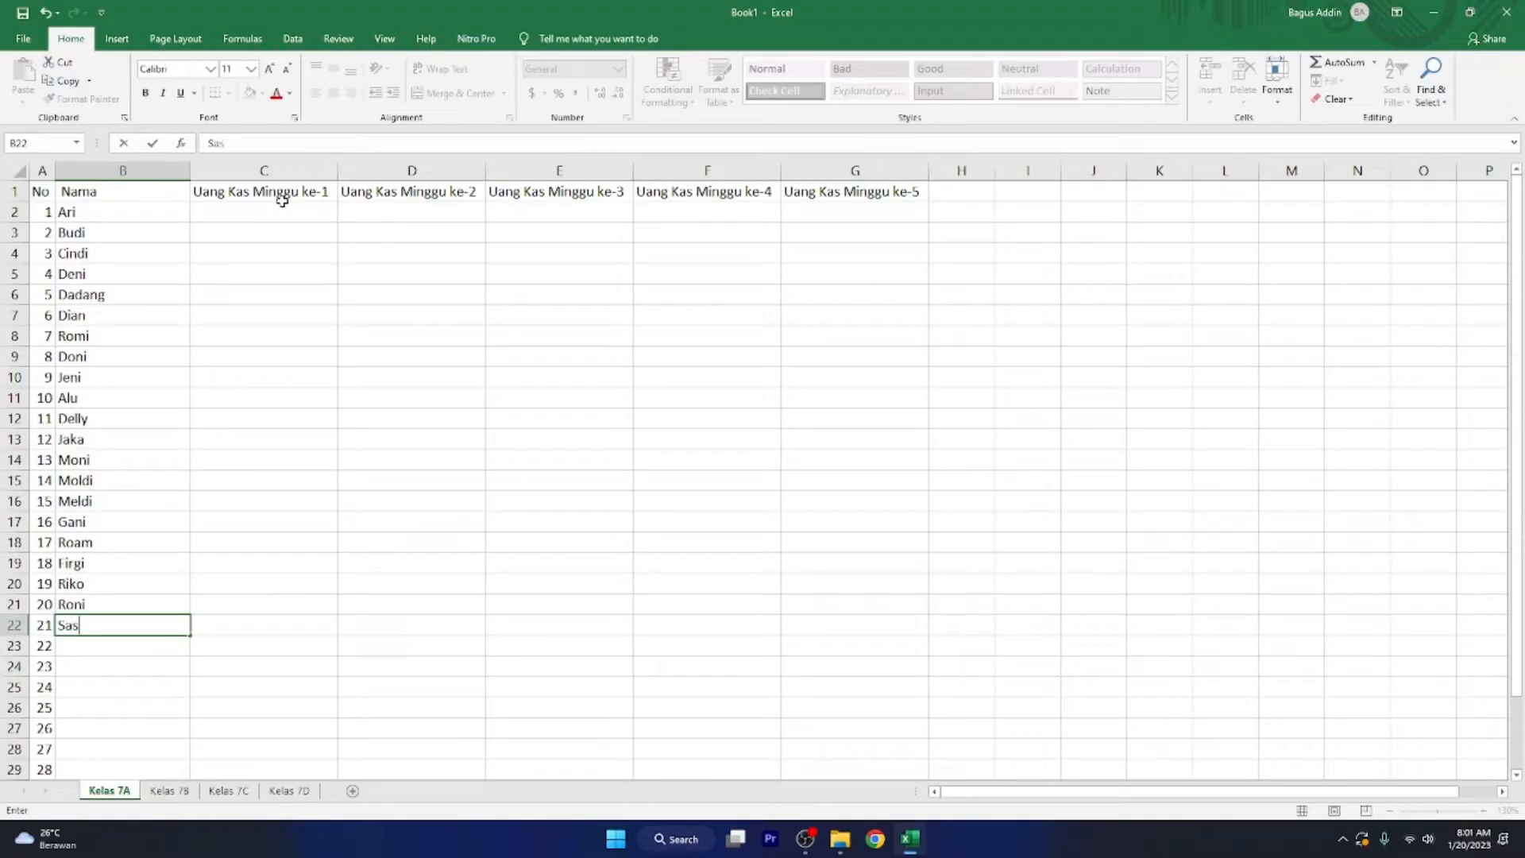
key("Return")
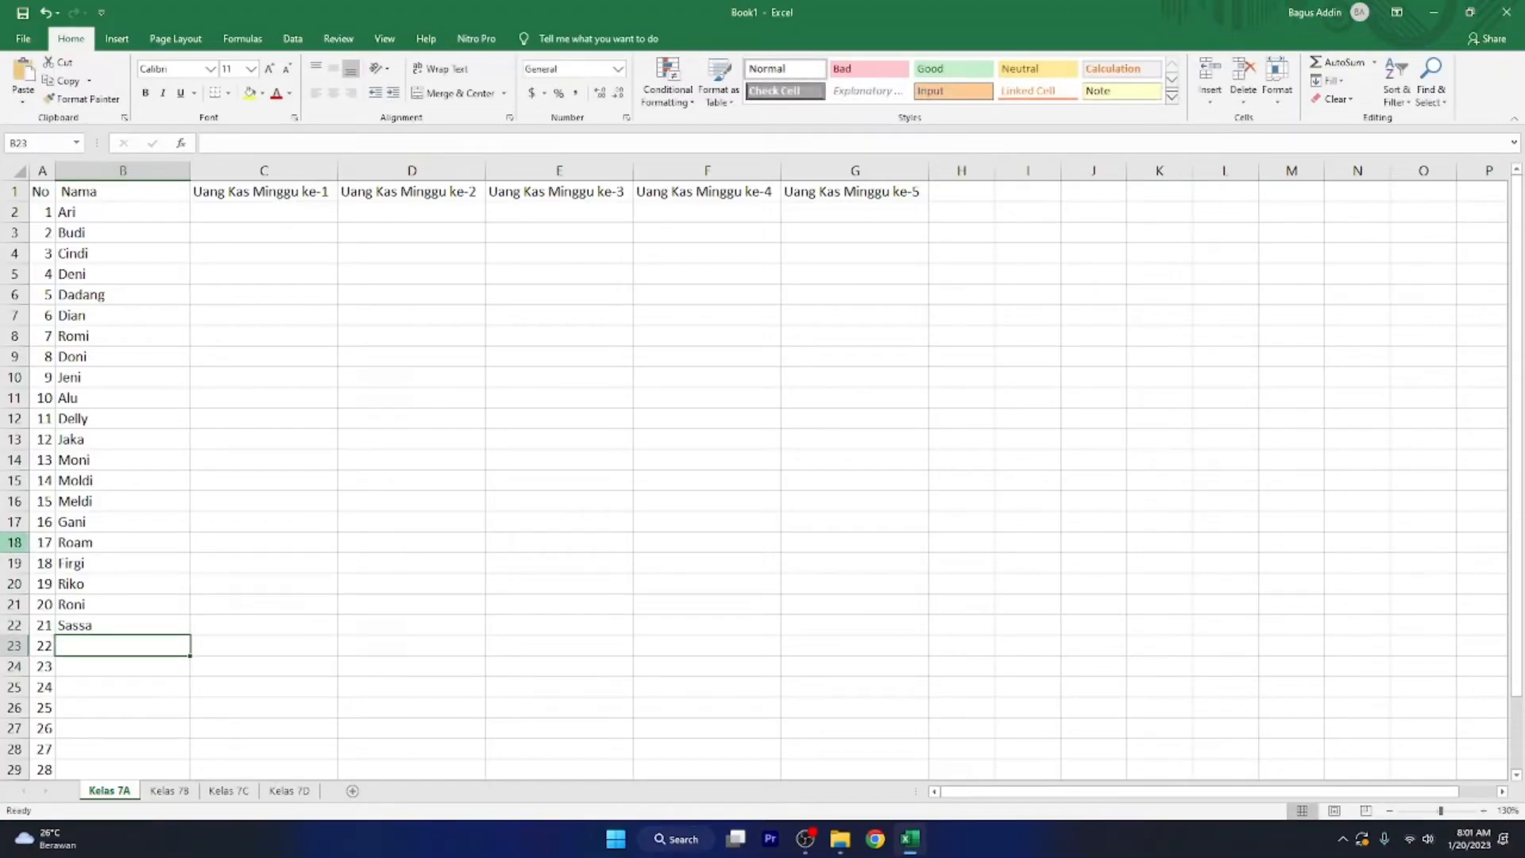
Step: Try autofilling the student name in B22 down to B33, and undo the fill
left_click(159, 629)
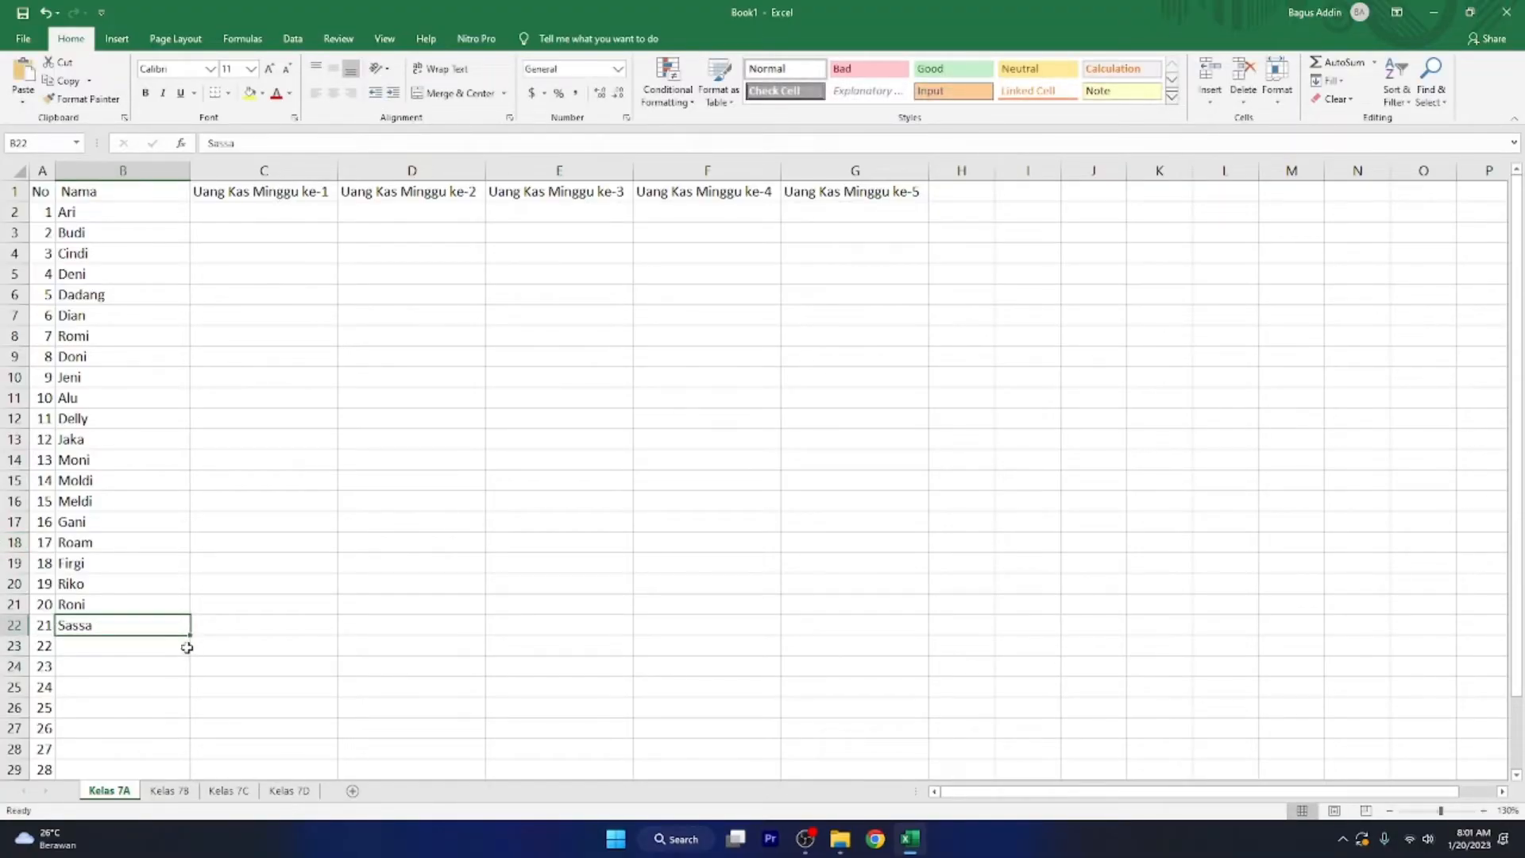
left_click_drag(193, 634, 180, 755)
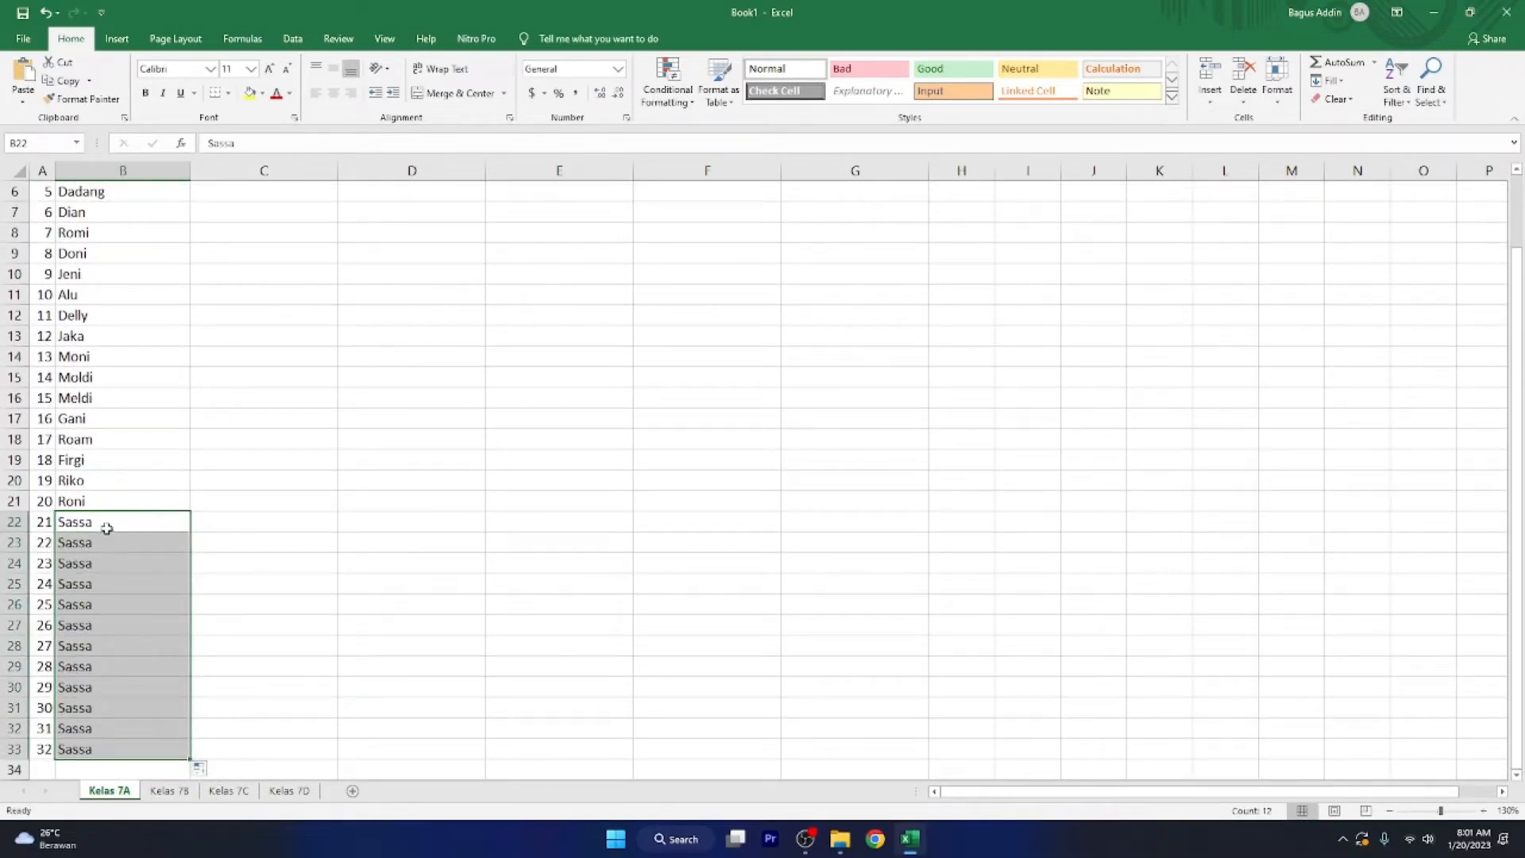
key("ctrl+z")
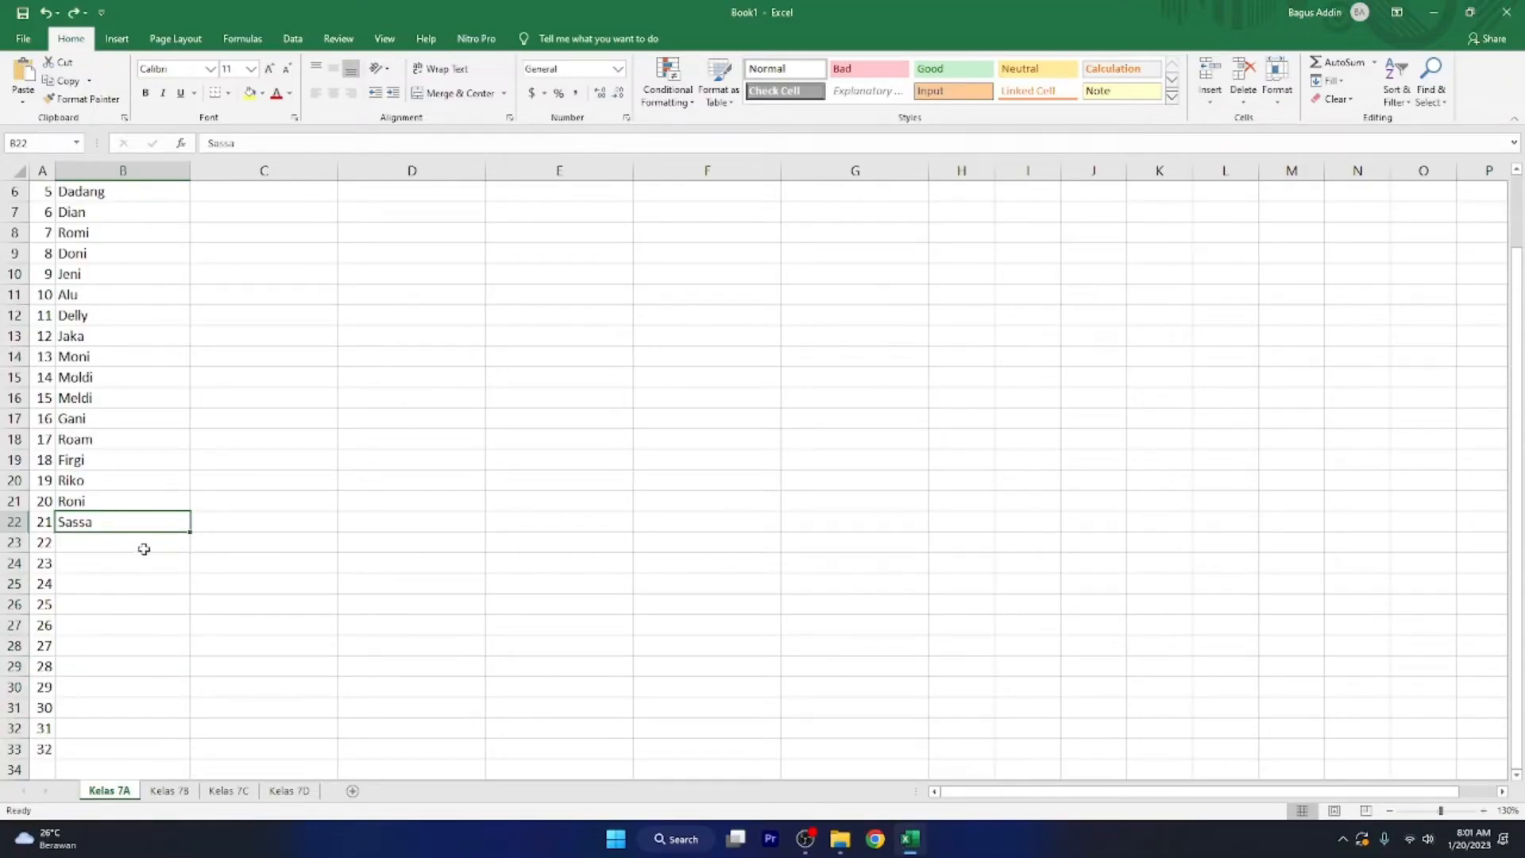
Step: Autofill the student name in B22 down to B33 and check the completed Nama column
double_click(192, 532)
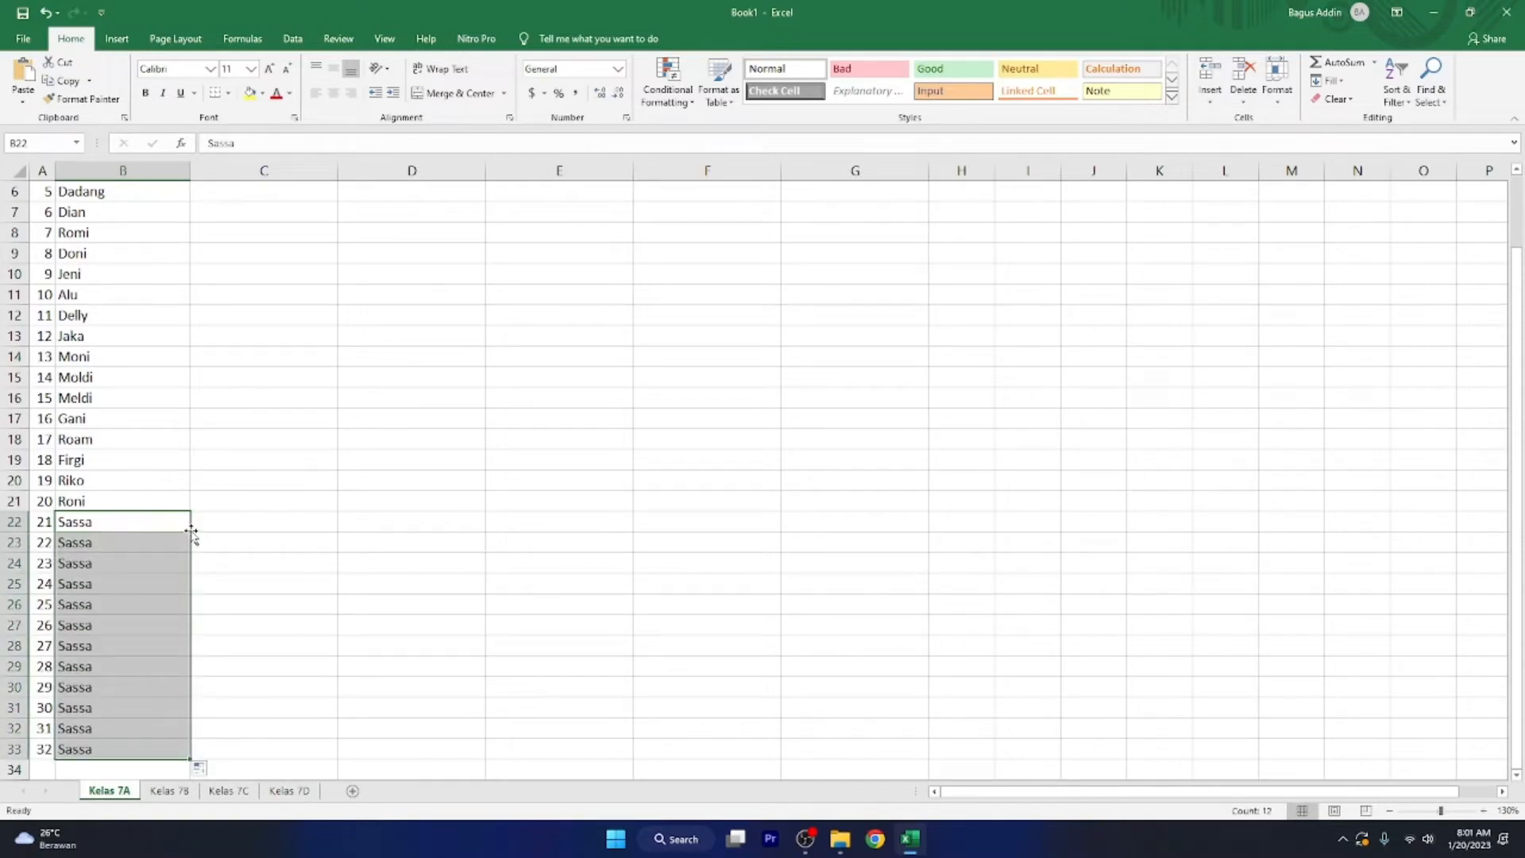
scroll(168, 566, "down", 1)
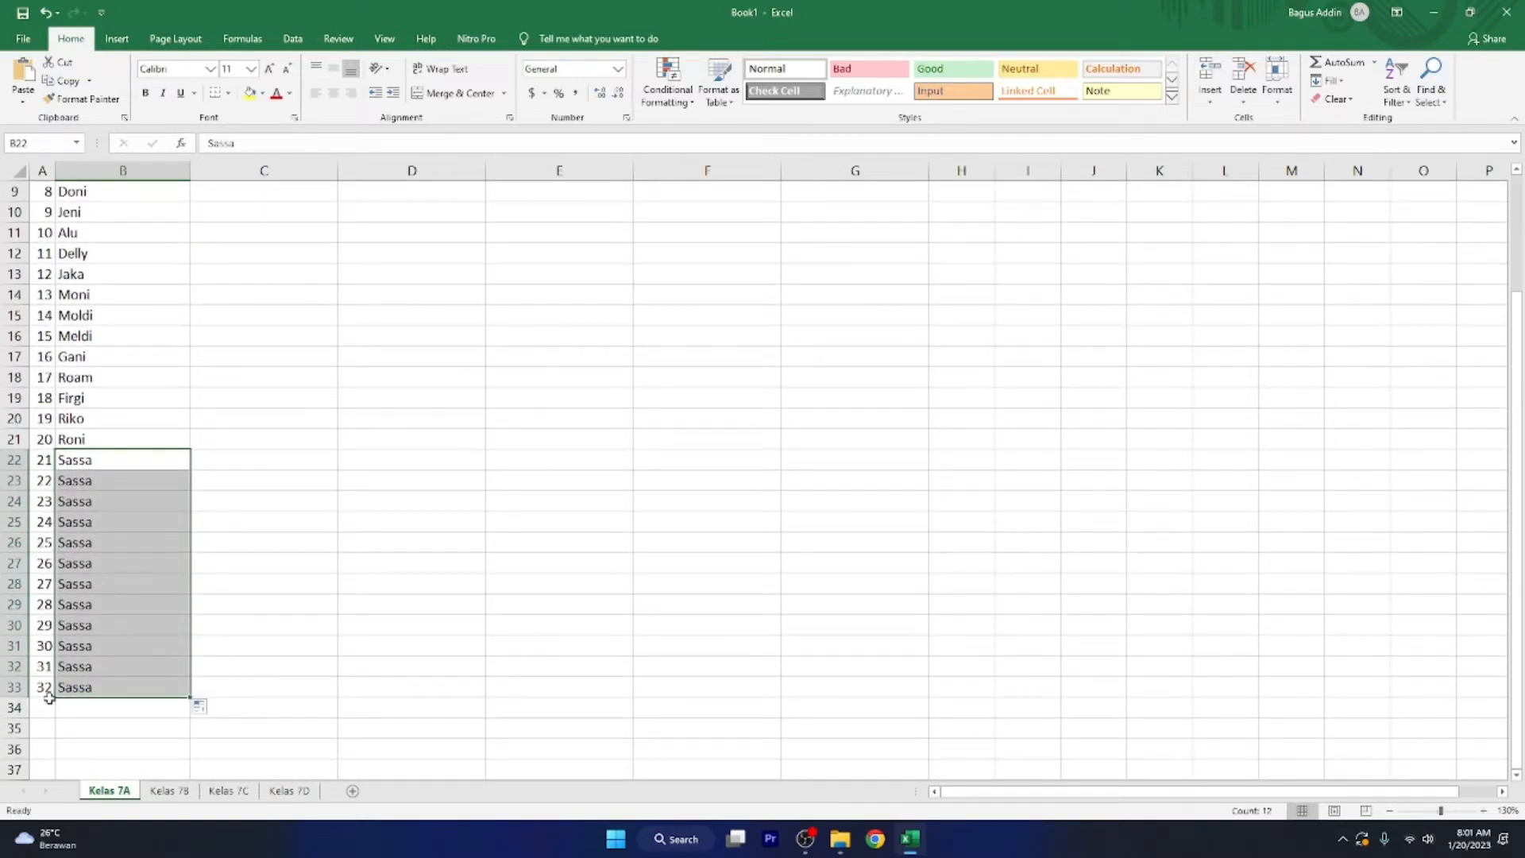
scroll(129, 408, "up", 3)
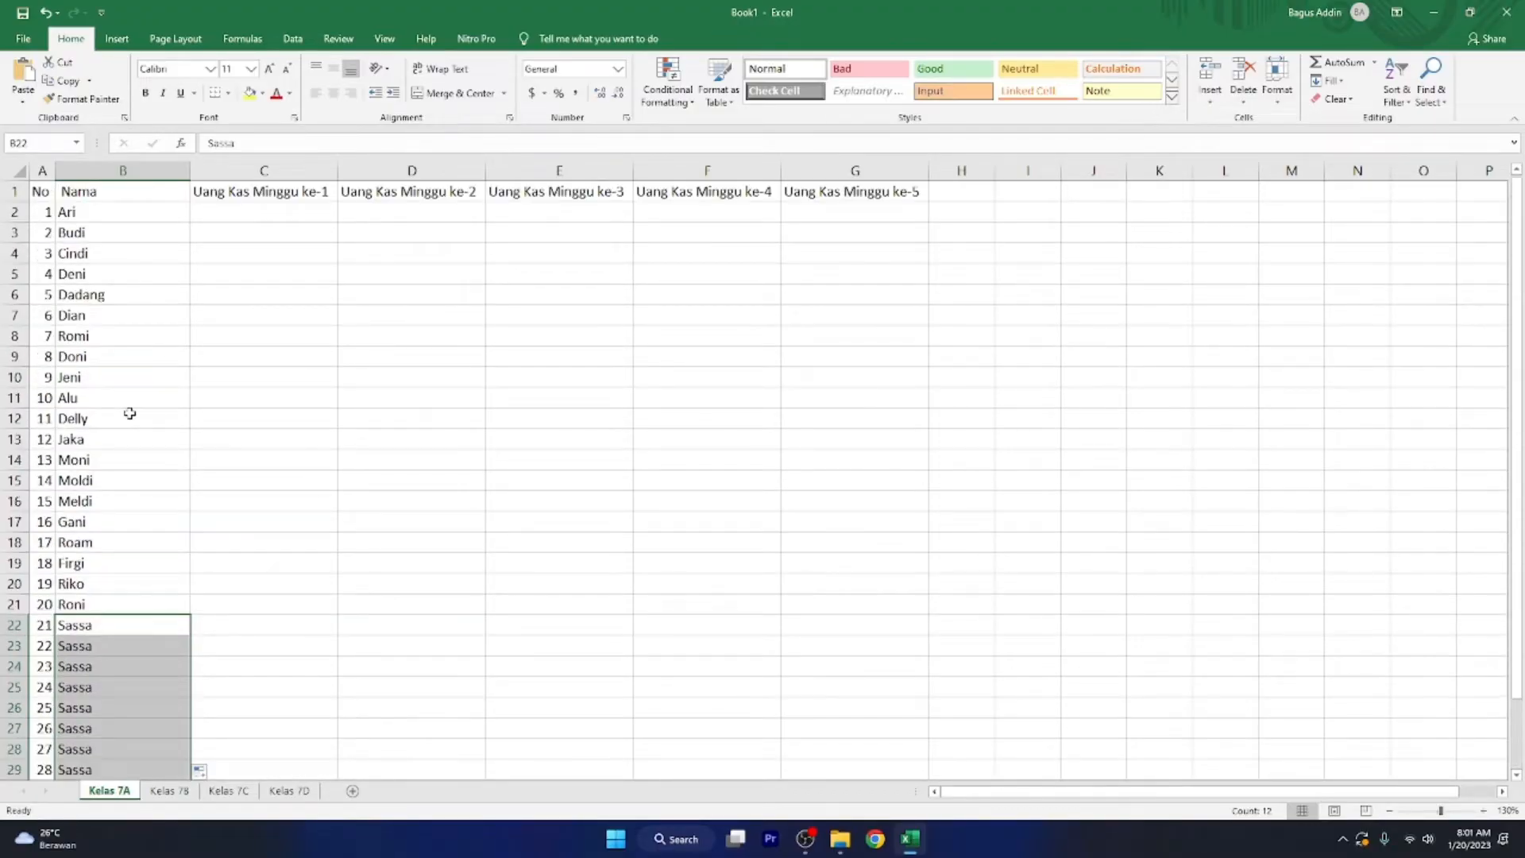
left_click(114, 523)
scroll(117, 636, "down", 3)
scroll(112, 660, "up", 3)
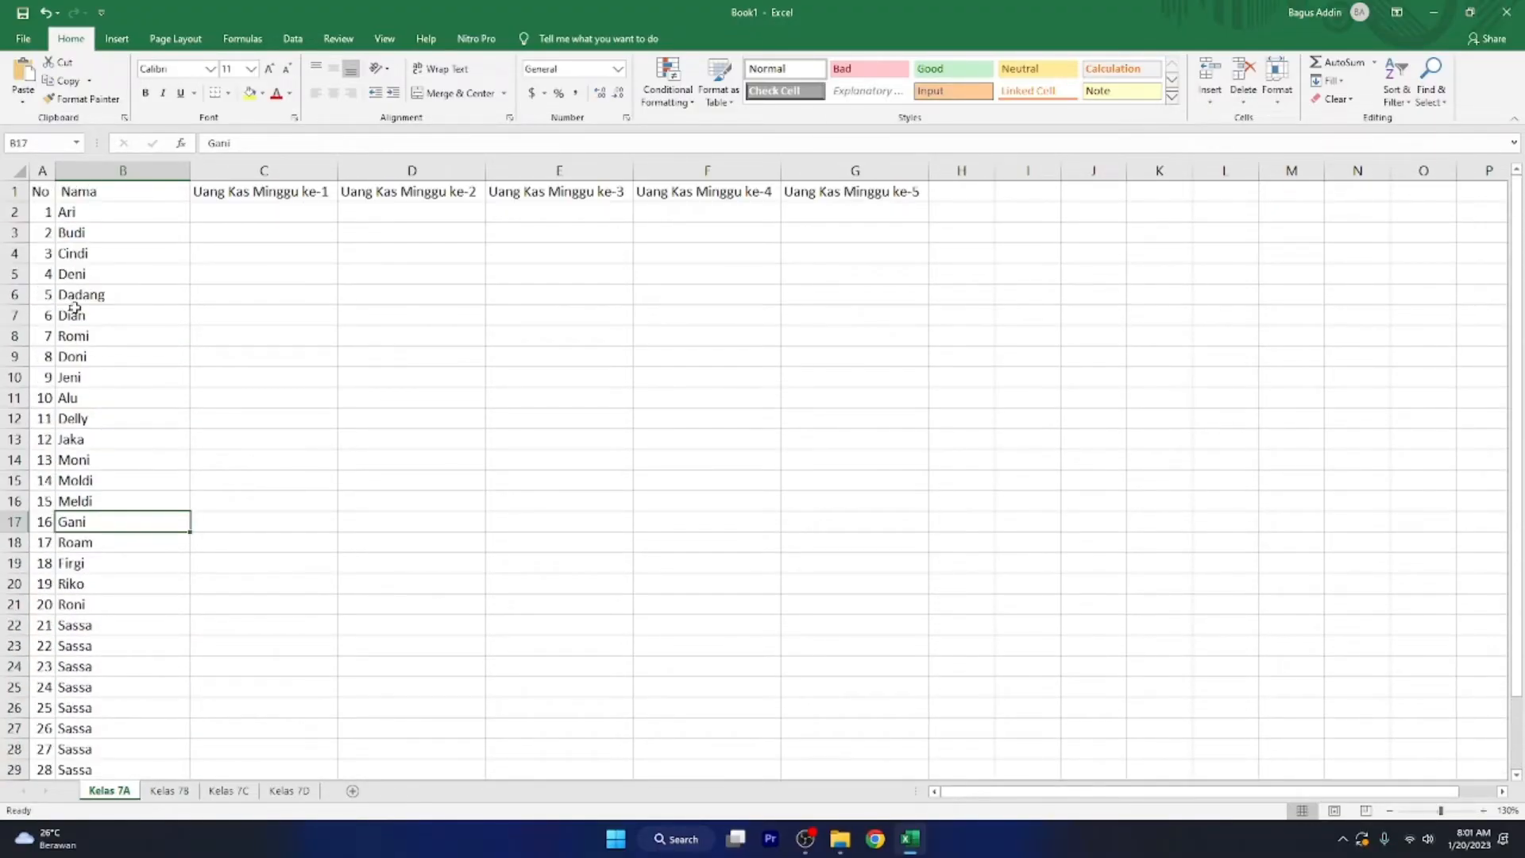
Step: Enter 2000 in C2 and autofill it down the Uang Kas Minggu ke-1 column to C33
left_click(246, 214)
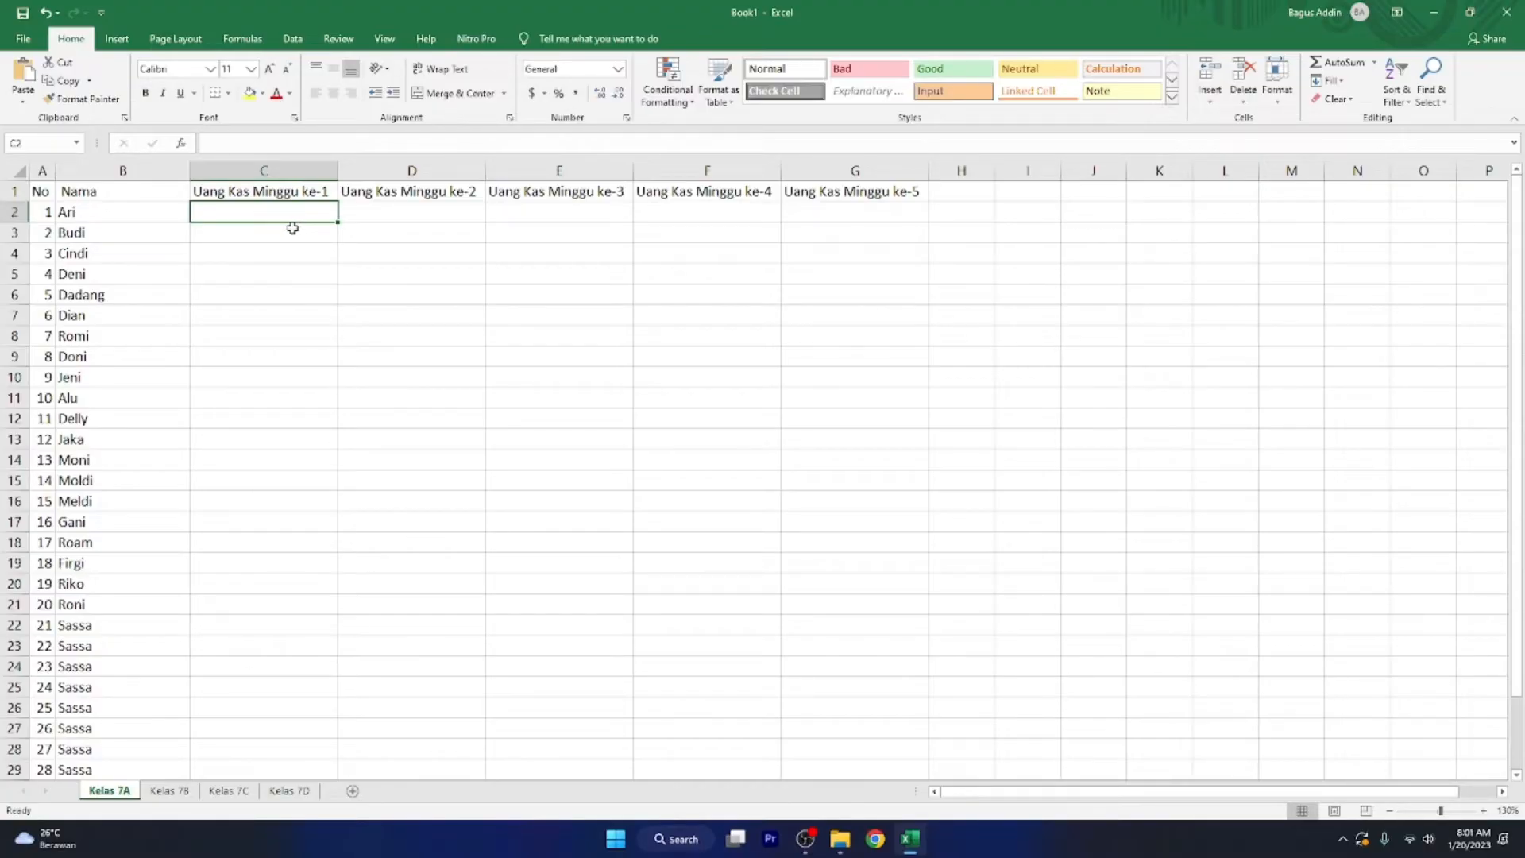
type("2000")
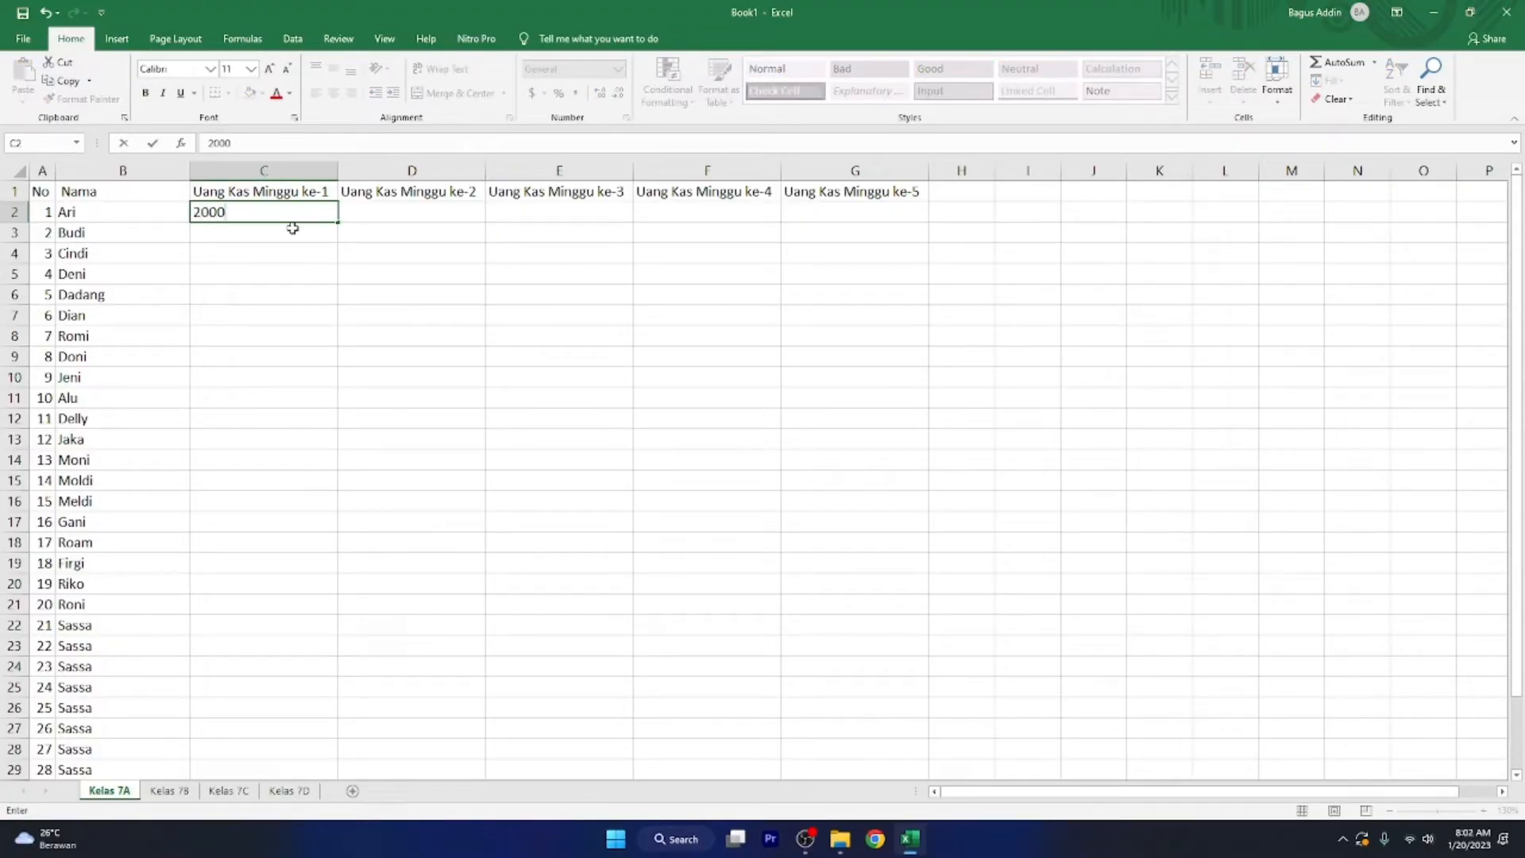
key("Return")
left_click(307, 211)
scroll(337, 220, "down", 2)
scroll(337, 220, "up", 2)
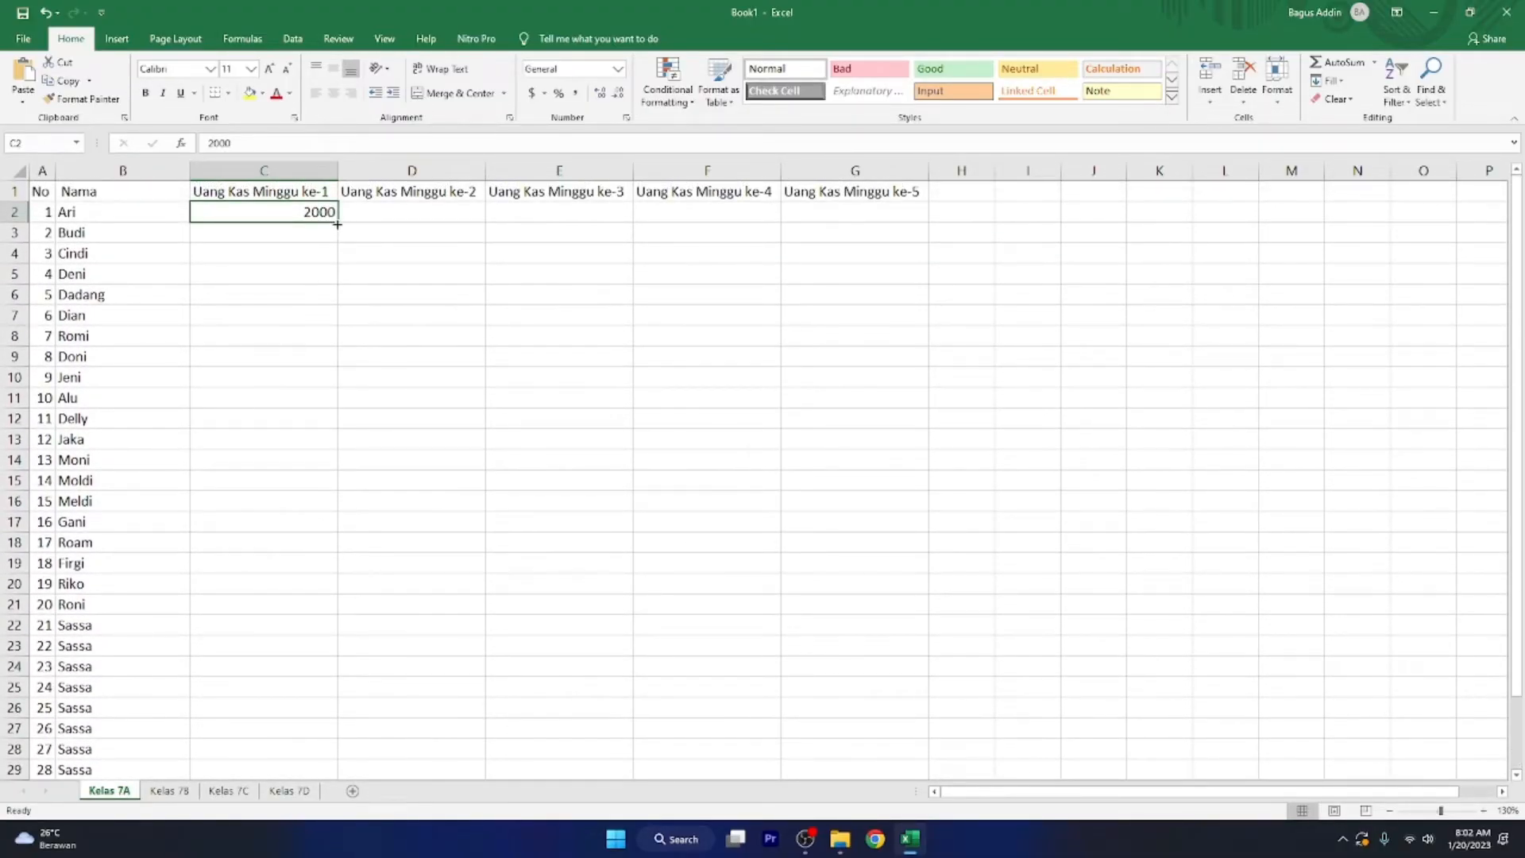
double_click(338, 222)
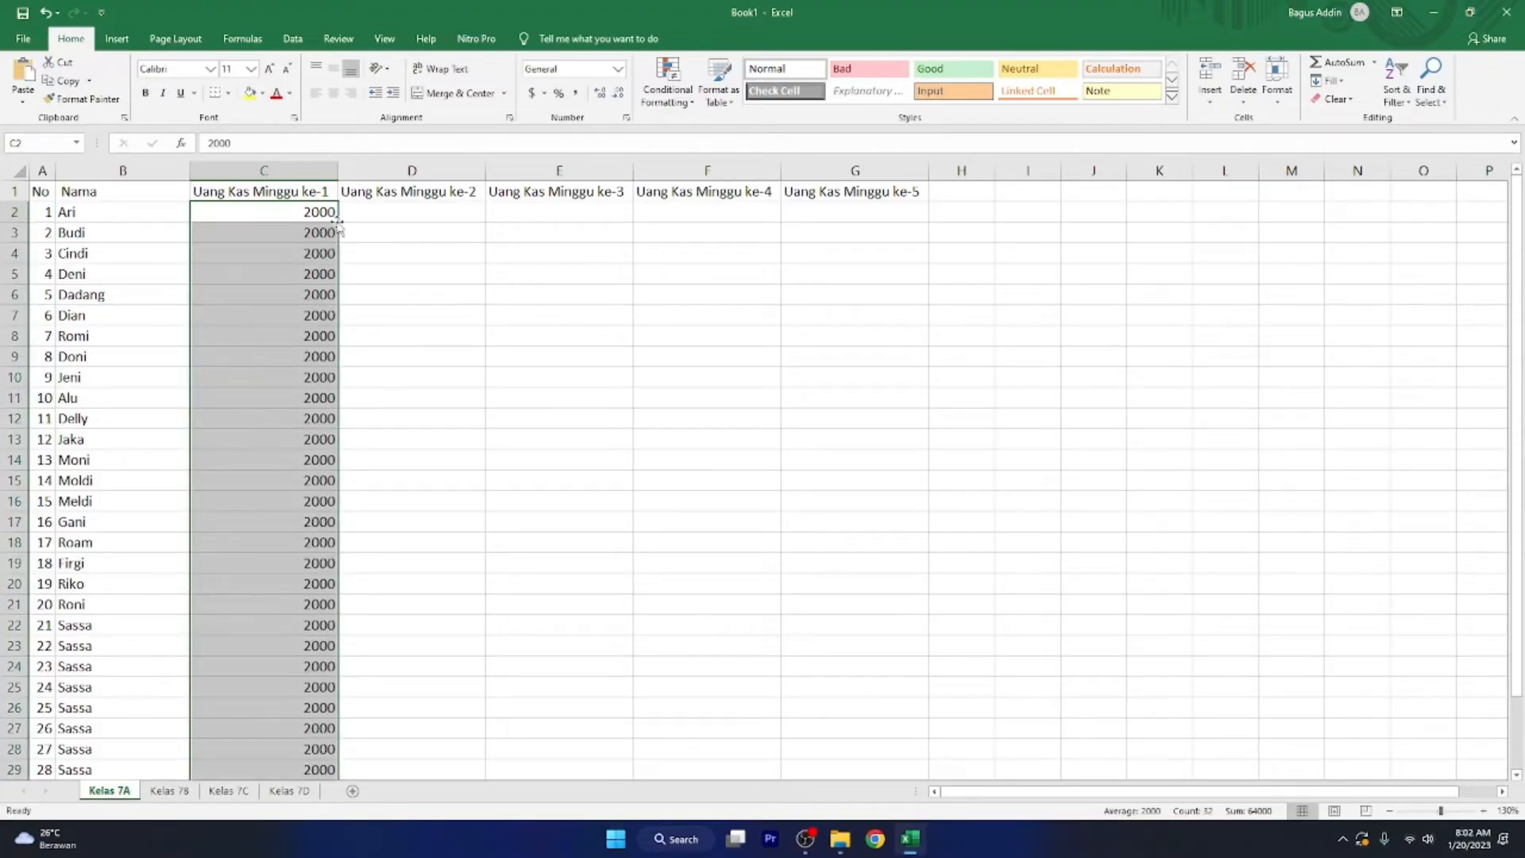
scroll(337, 226, "down", 2)
scroll(337, 227, "up", 2)
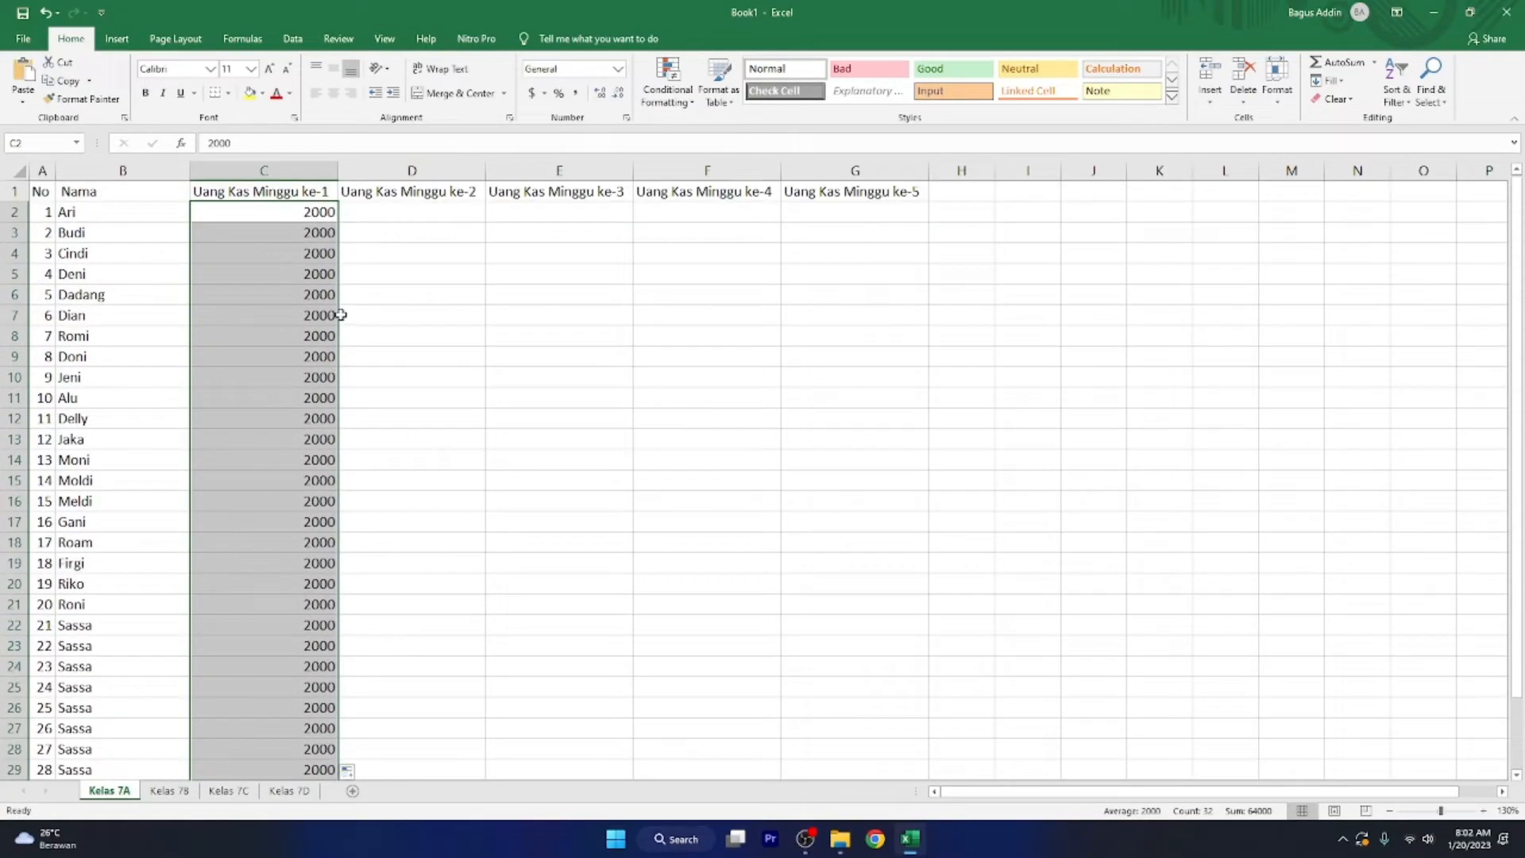
Step: Autofill the 2000 in C2 across to G2, and fill C2:G2 down to row 33
left_click(317, 214)
left_click_drag(337, 224, 906, 213)
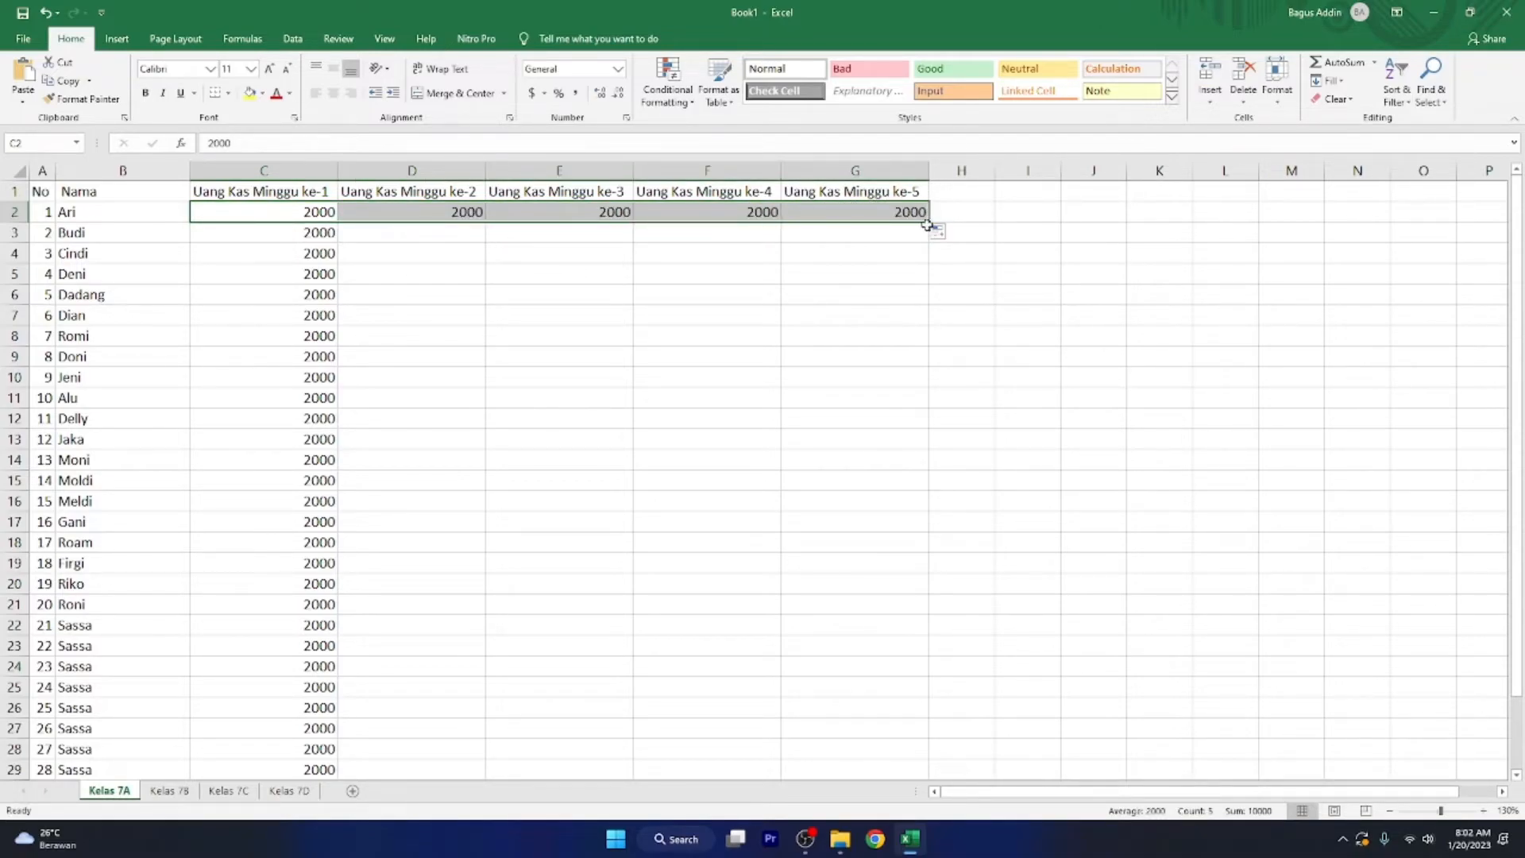
left_click_drag(927, 223, 897, 761)
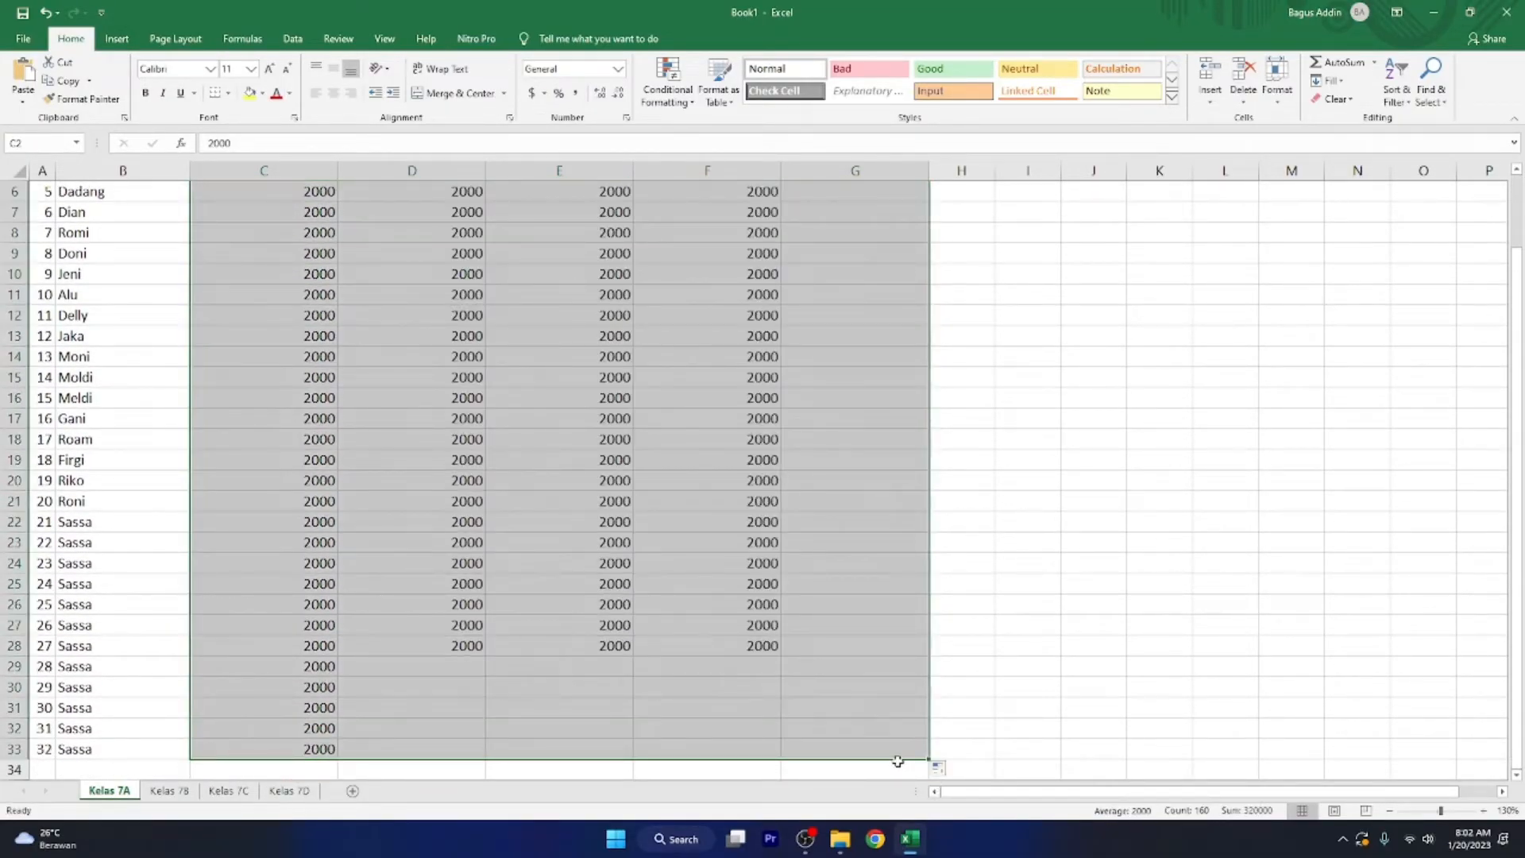
Step: Replace the payments in D5, E14 and G18 with 0
left_click(479, 310)
scroll(481, 329, "up", 2)
left_click(409, 278)
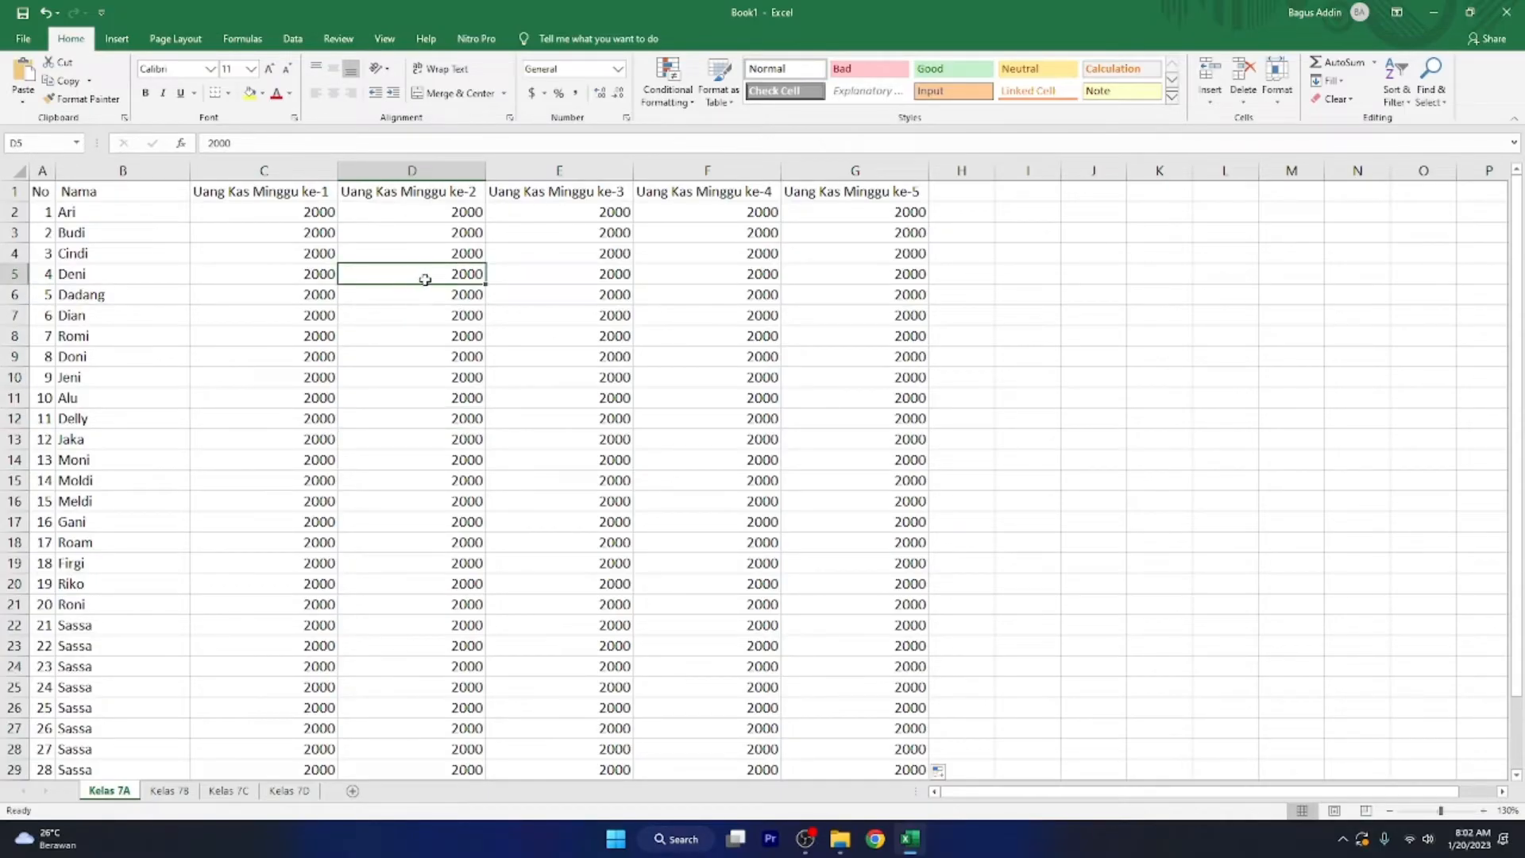
type("0")
left_click(540, 292)
left_click(620, 461)
type("0")
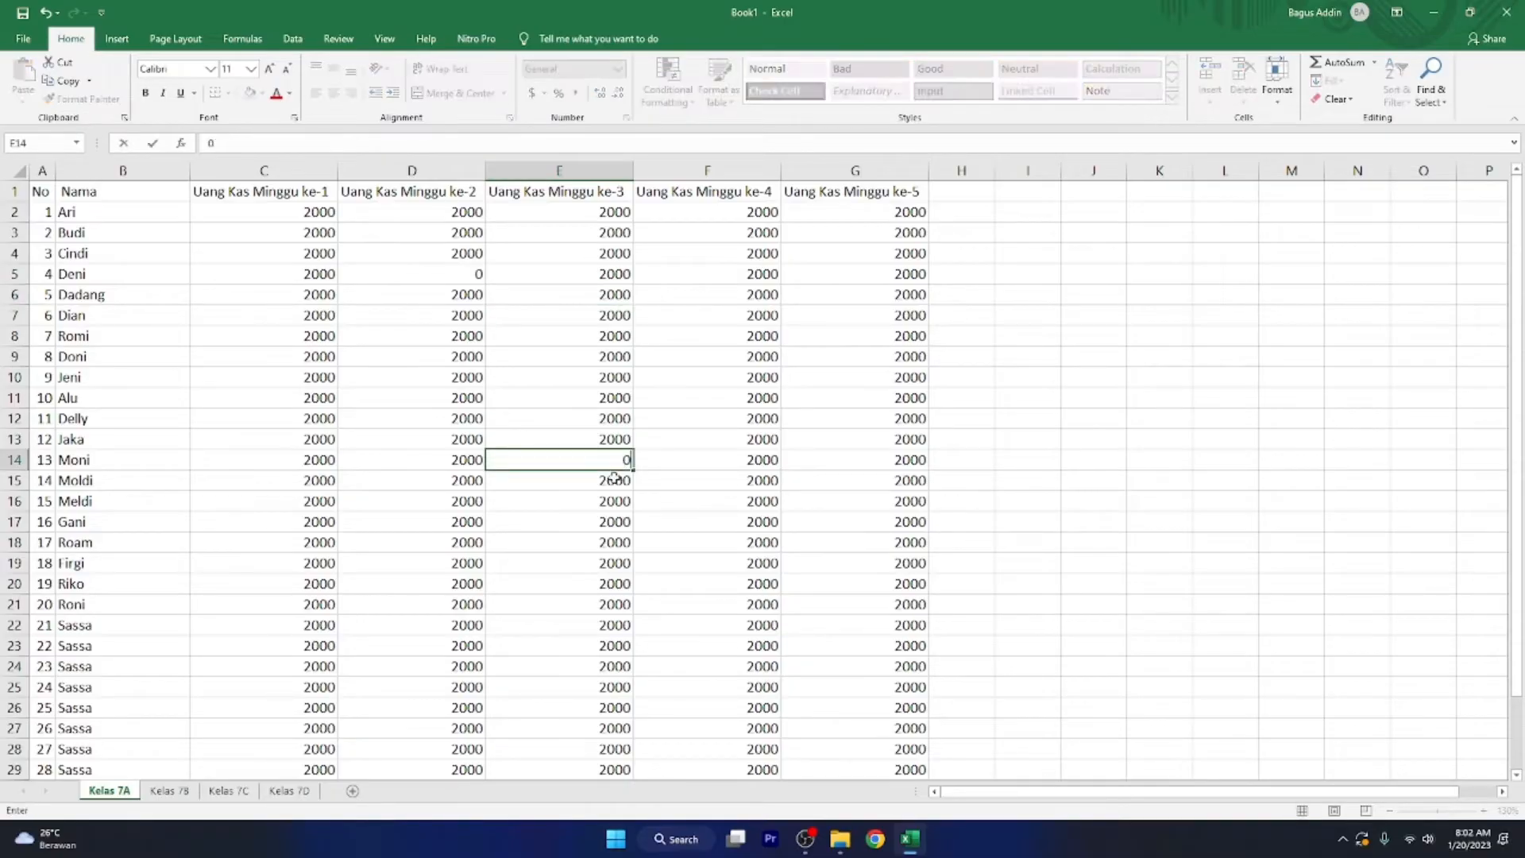
left_click(912, 540)
type("0")
left_click(974, 437)
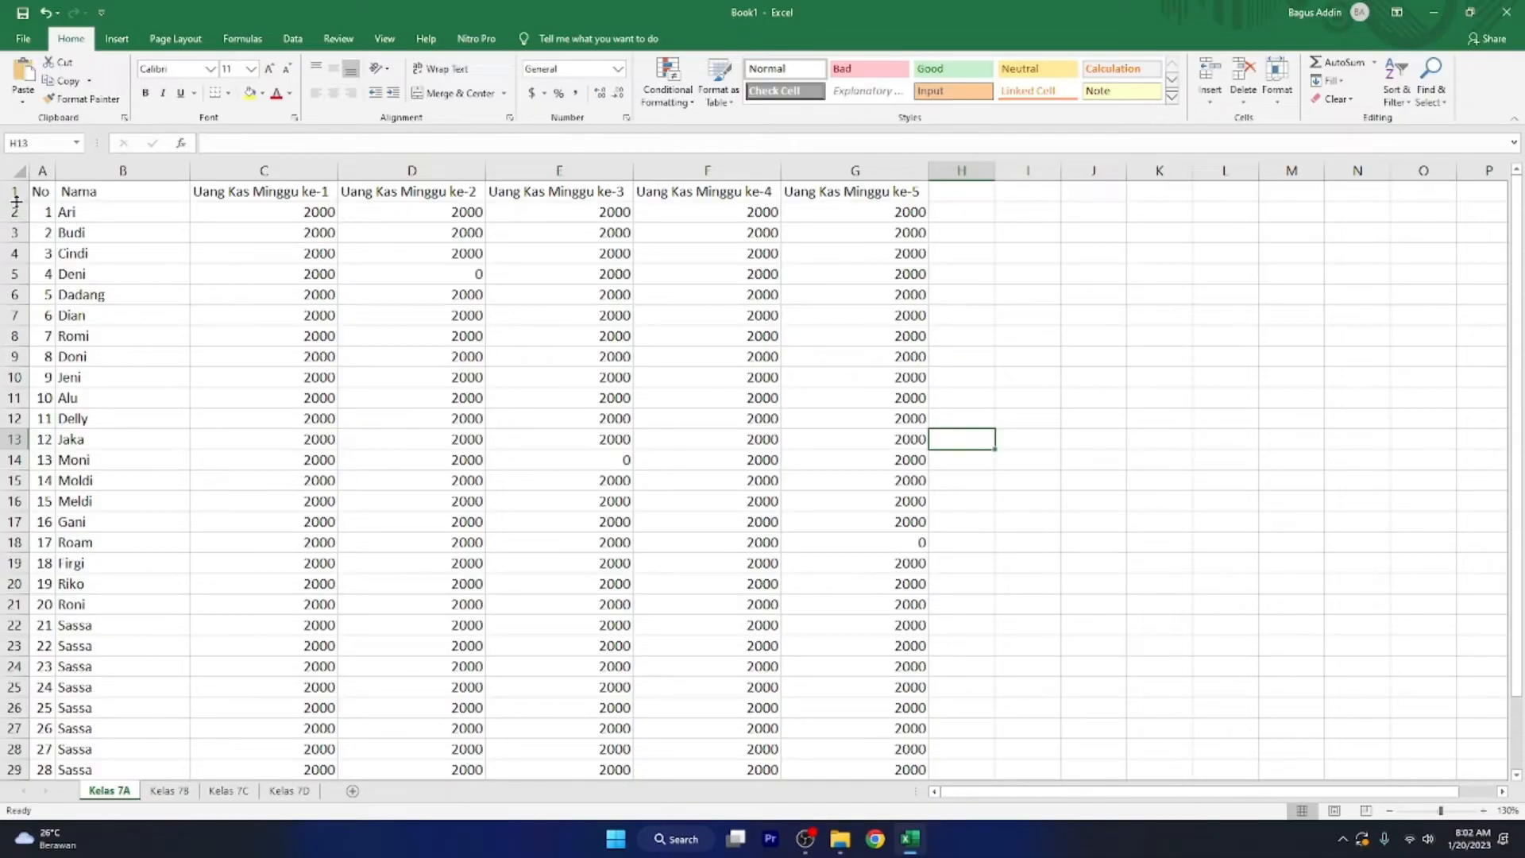
Step: Slightly widen the No column and increase the height of header row 1
left_click(546, 433)
left_click(183, 371)
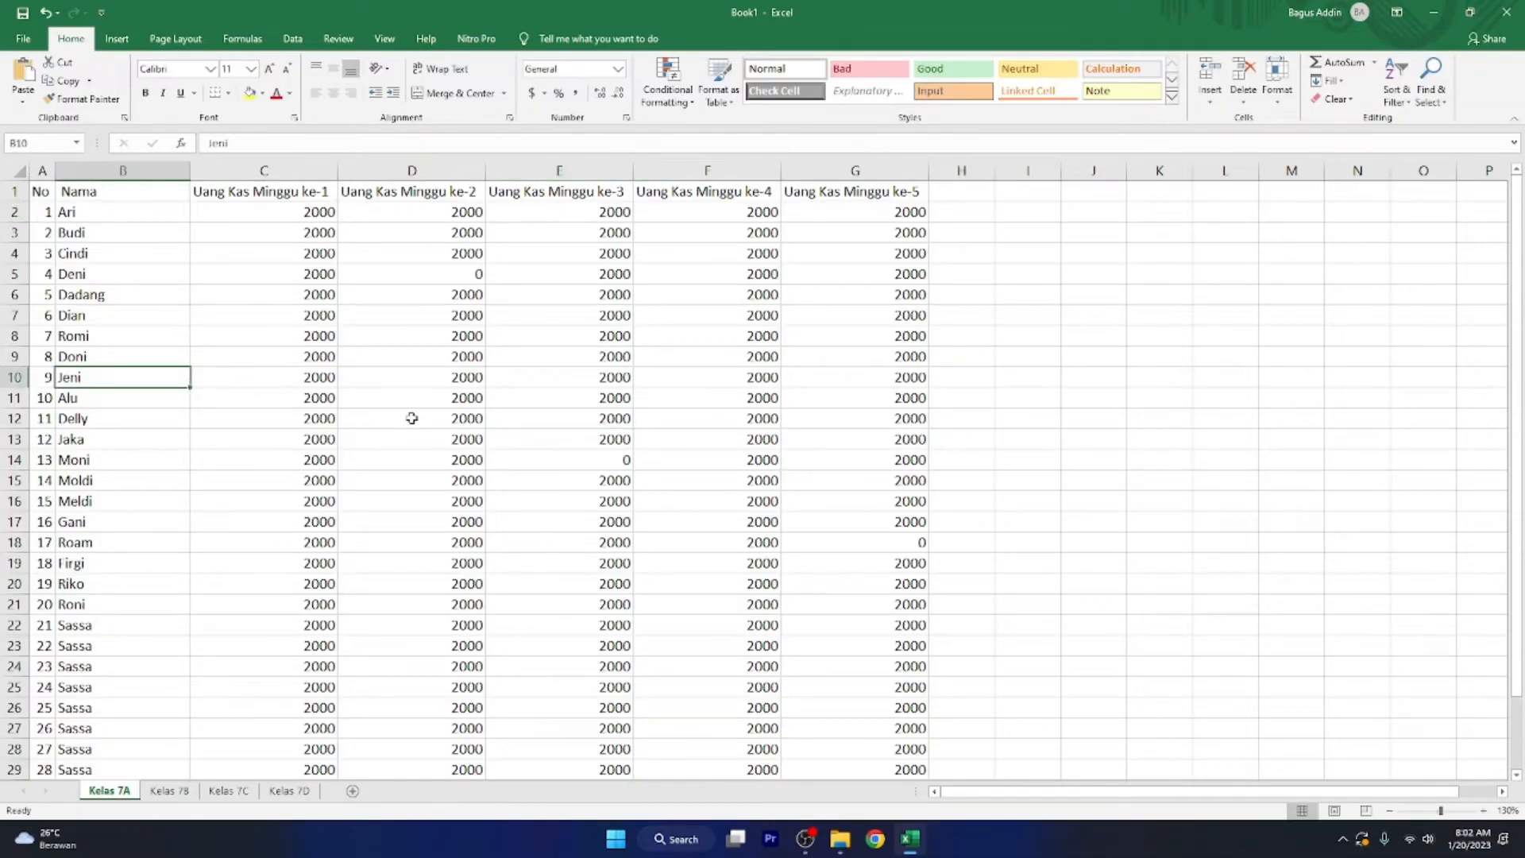
scroll(418, 424, "down", 3)
scroll(235, 467, "up", 3)
left_click_drag(56, 170, 330, 200)
left_click(330, 200)
left_click_drag(59, 202, 834, 205)
left_click(363, 207)
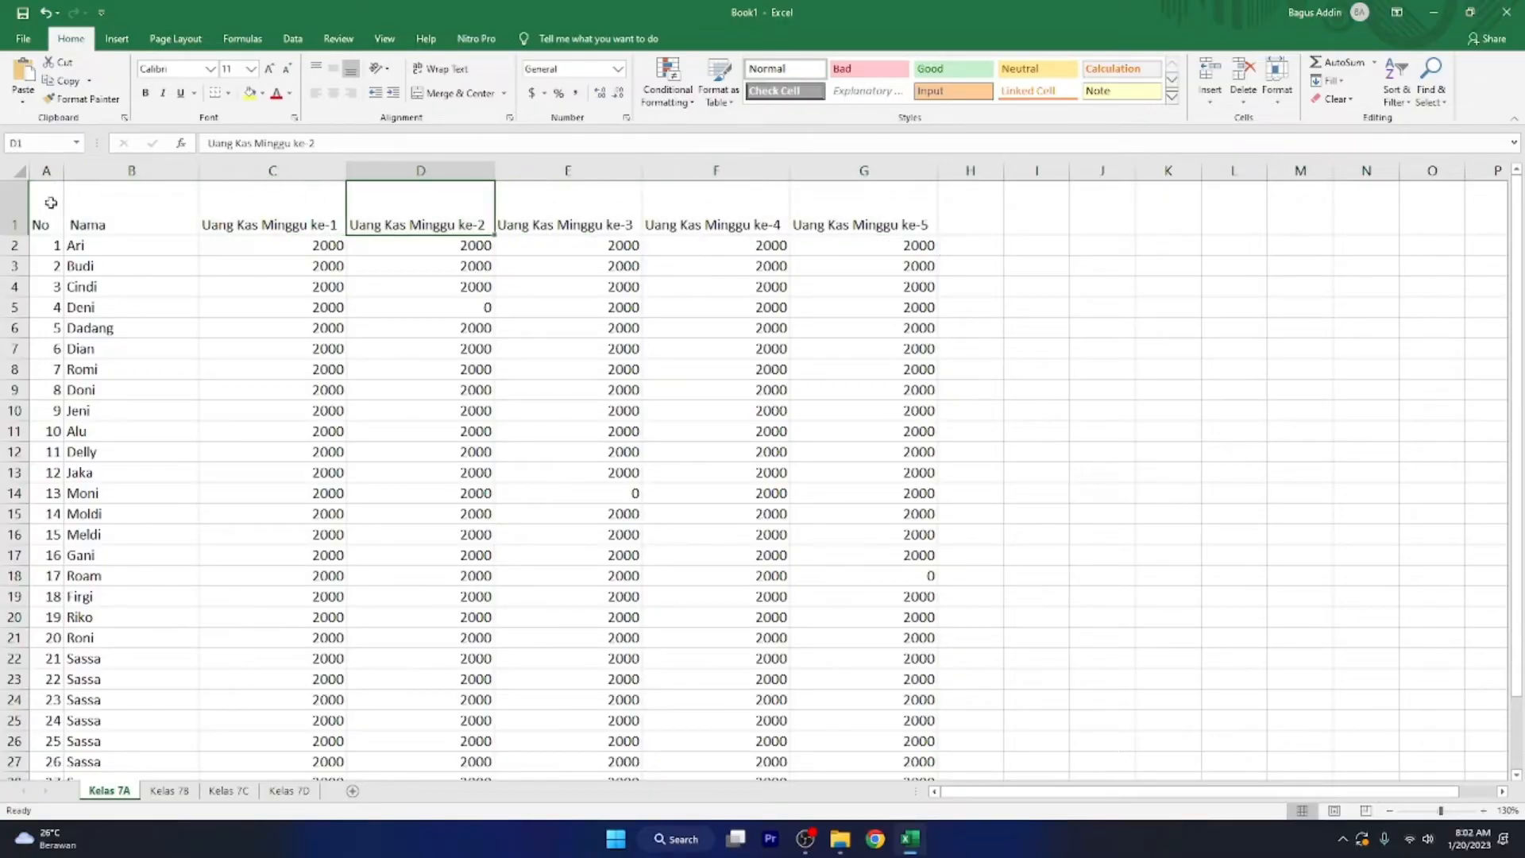
Step: Apply borders to all cells of the table range A1:G33
left_click_drag(50, 202, 893, 609)
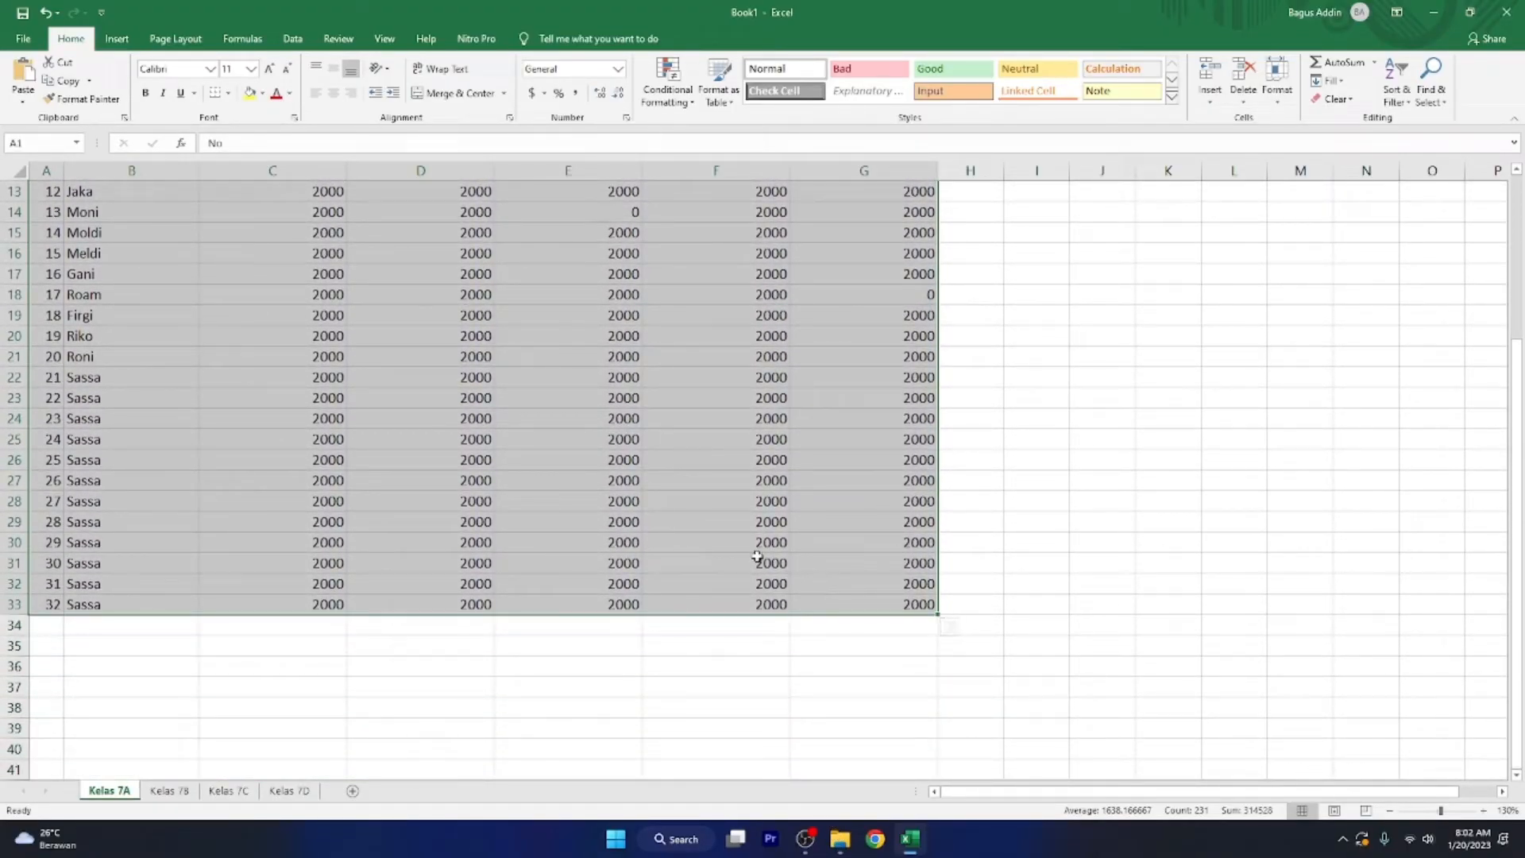
scroll(715, 544, "up", 4)
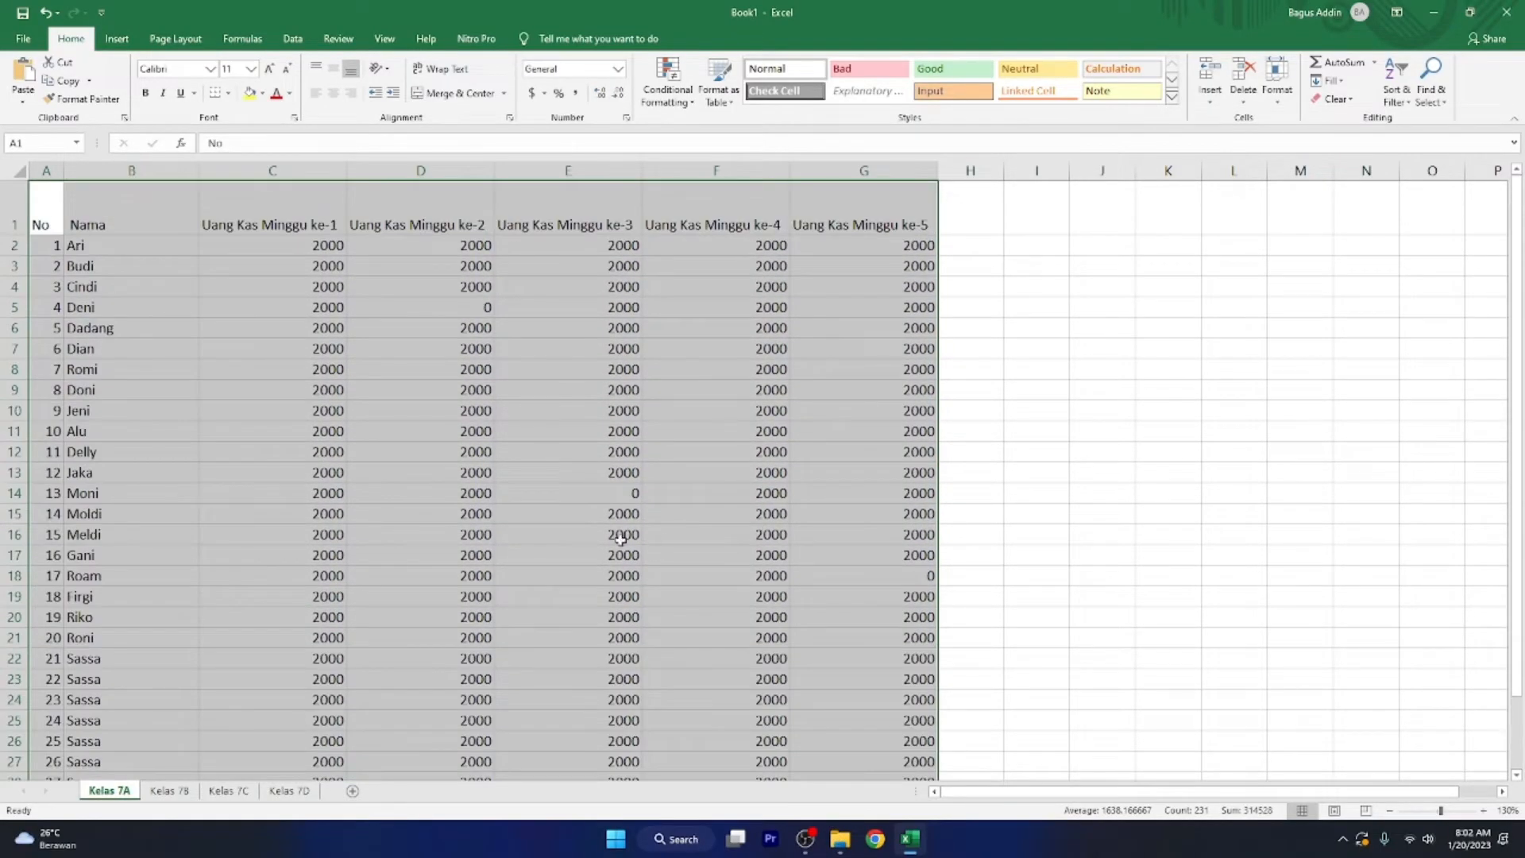
left_click(229, 96)
left_click(266, 232)
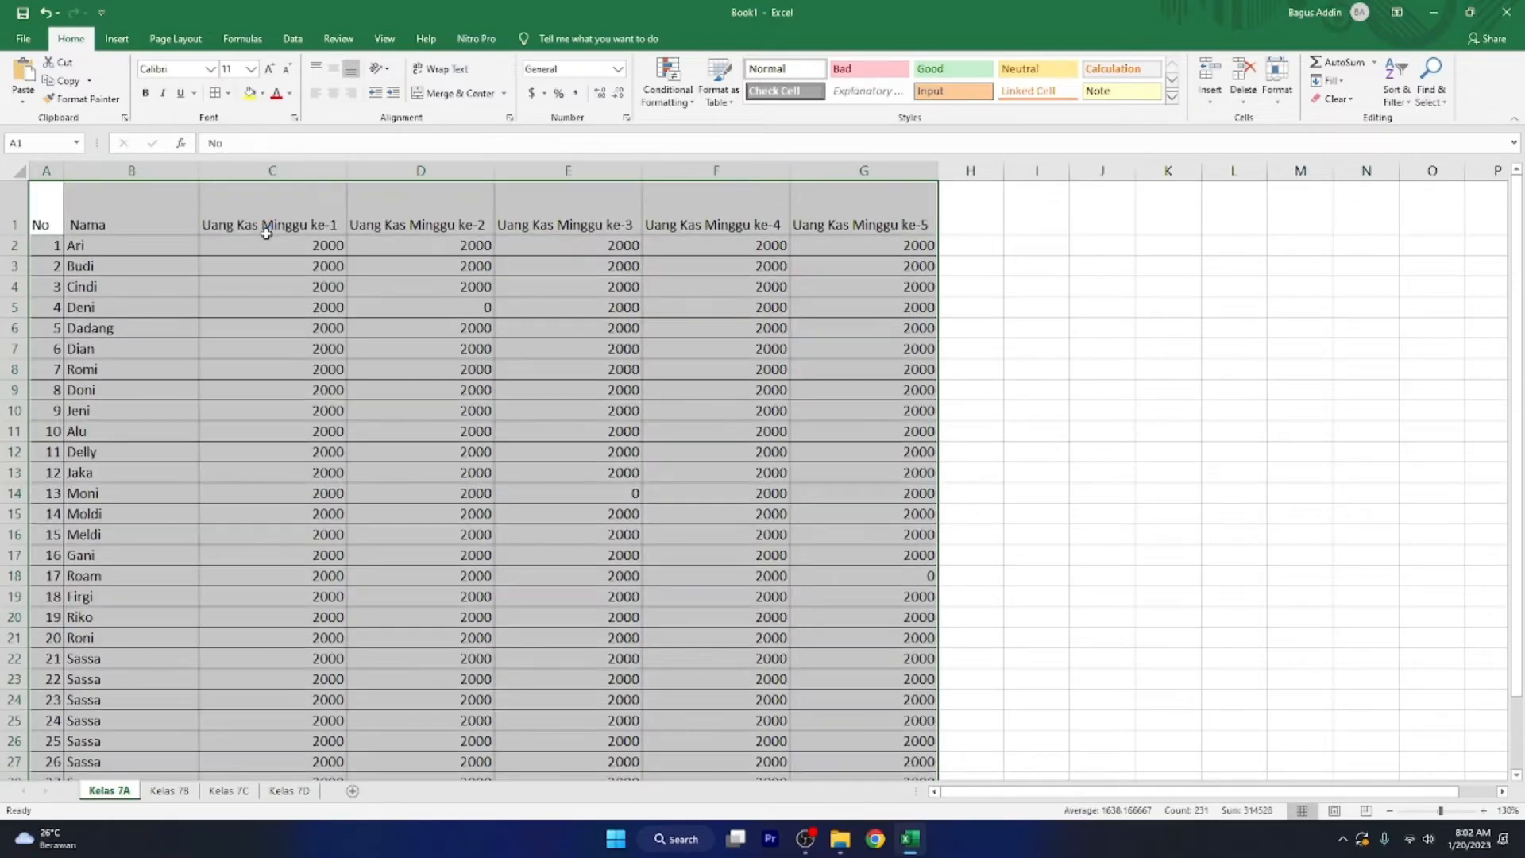
Step: Centre the headers in A1:G1 horizontally and vertically, and centre the No column horizontally
left_click_drag(40, 205, 824, 211)
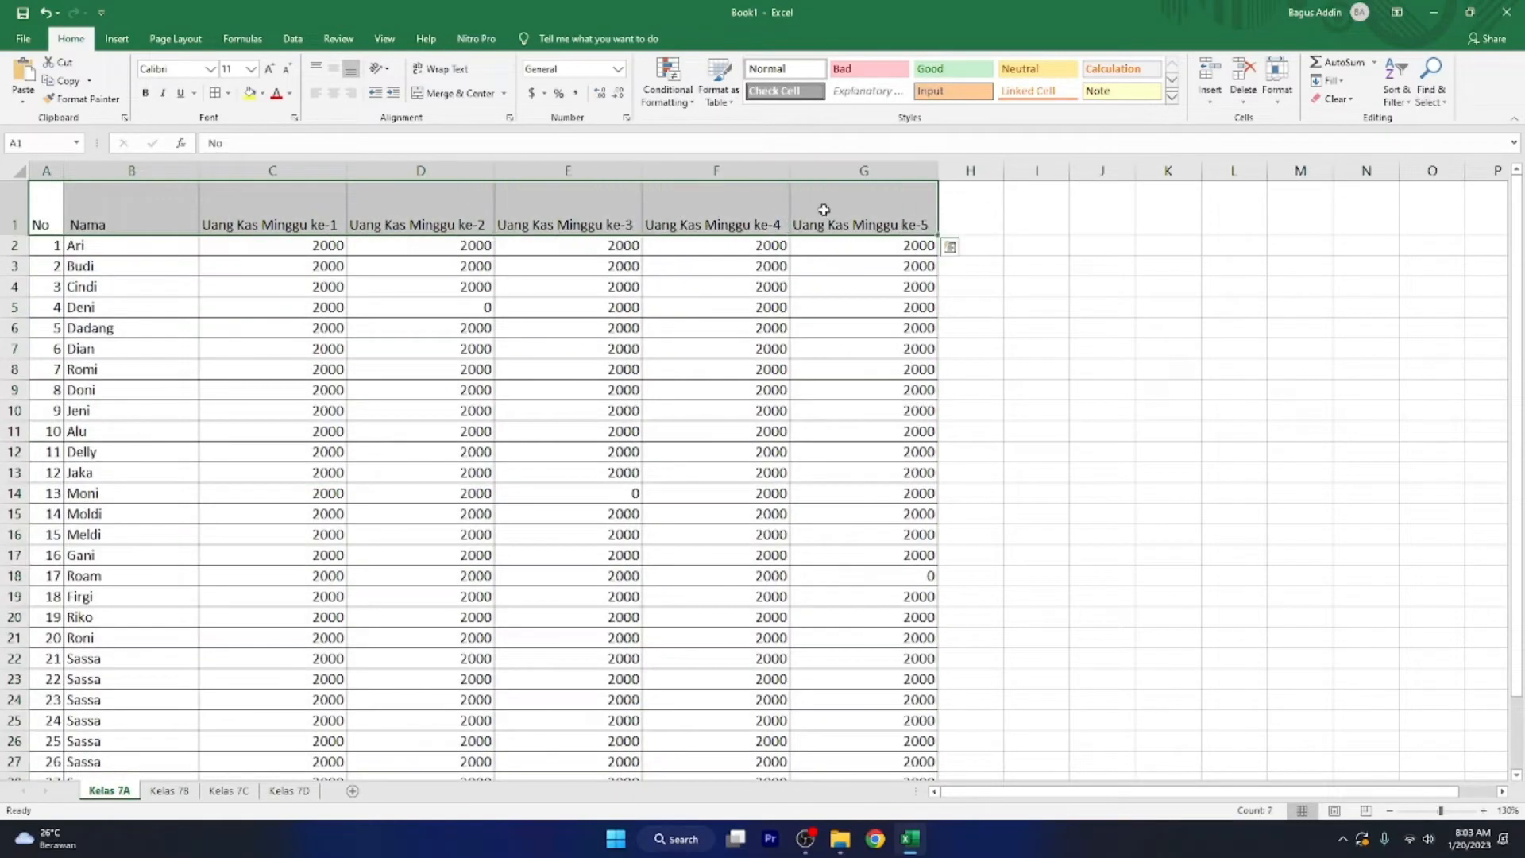
left_click(334, 93)
left_click(334, 68)
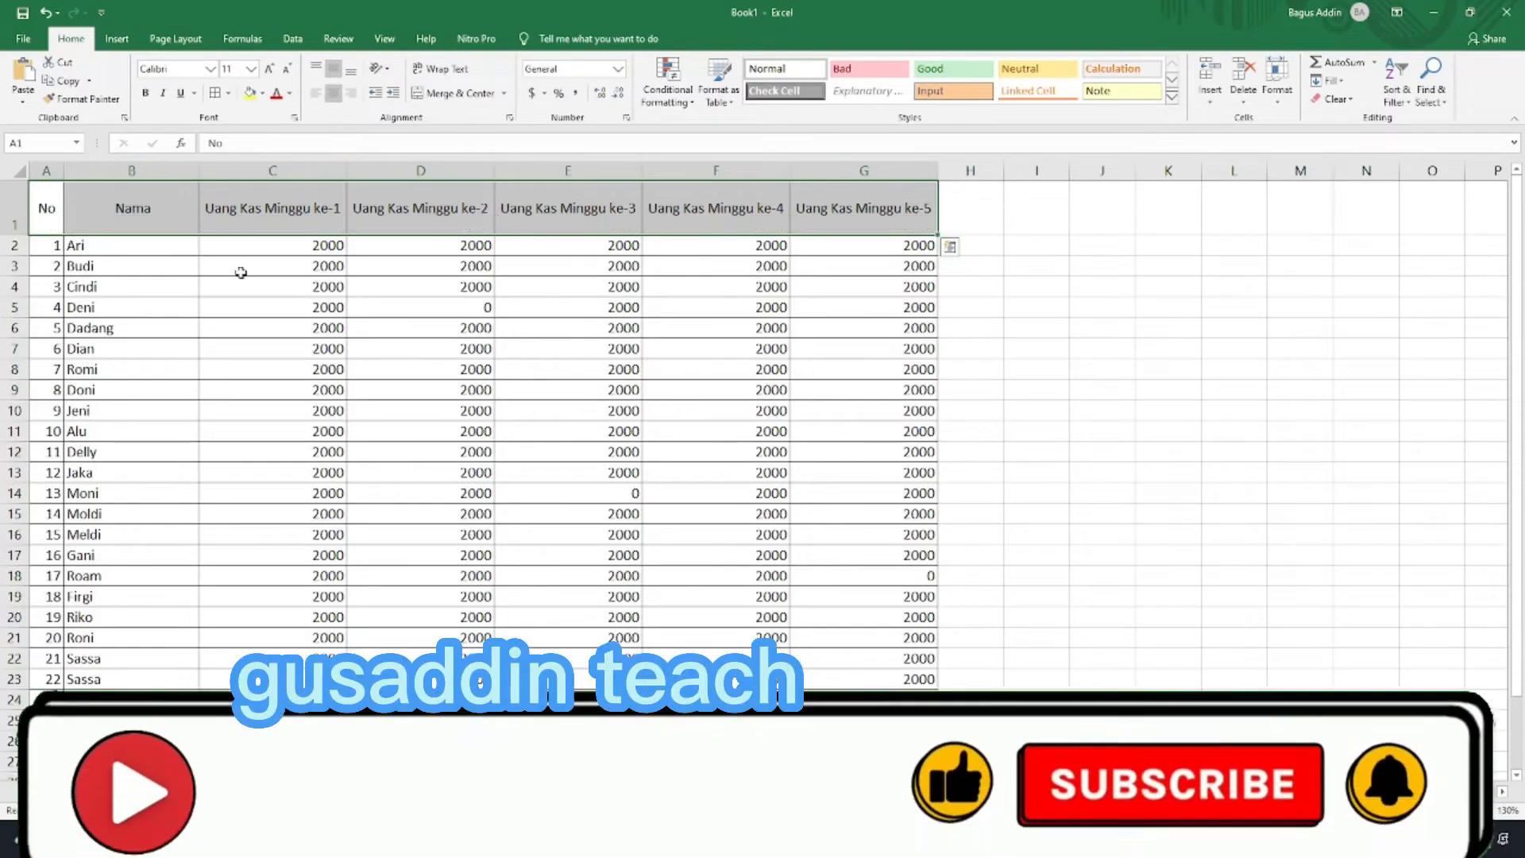
left_click(46, 170)
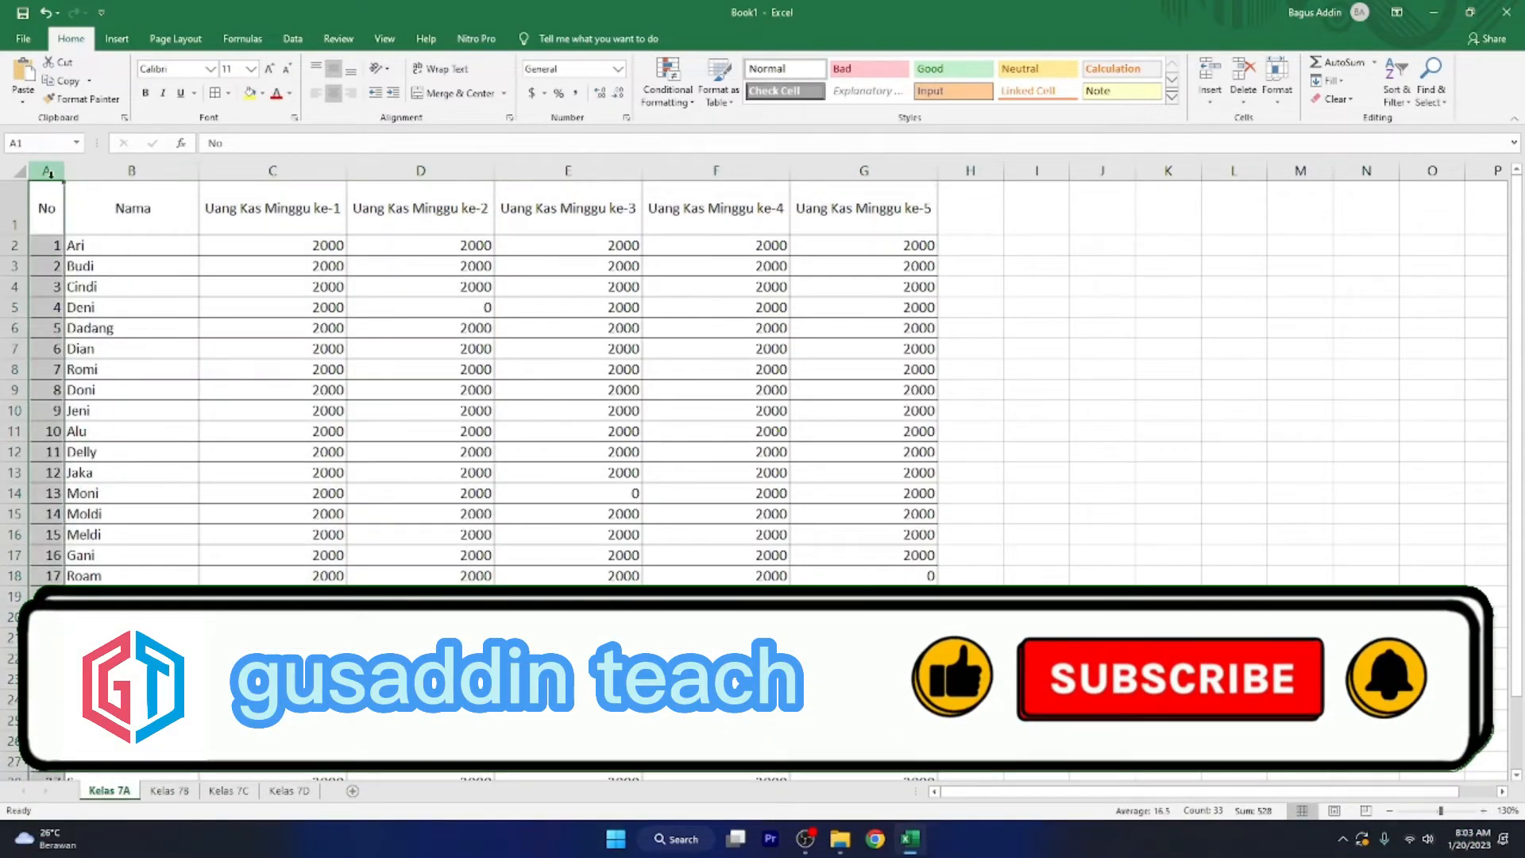
left_click(334, 93)
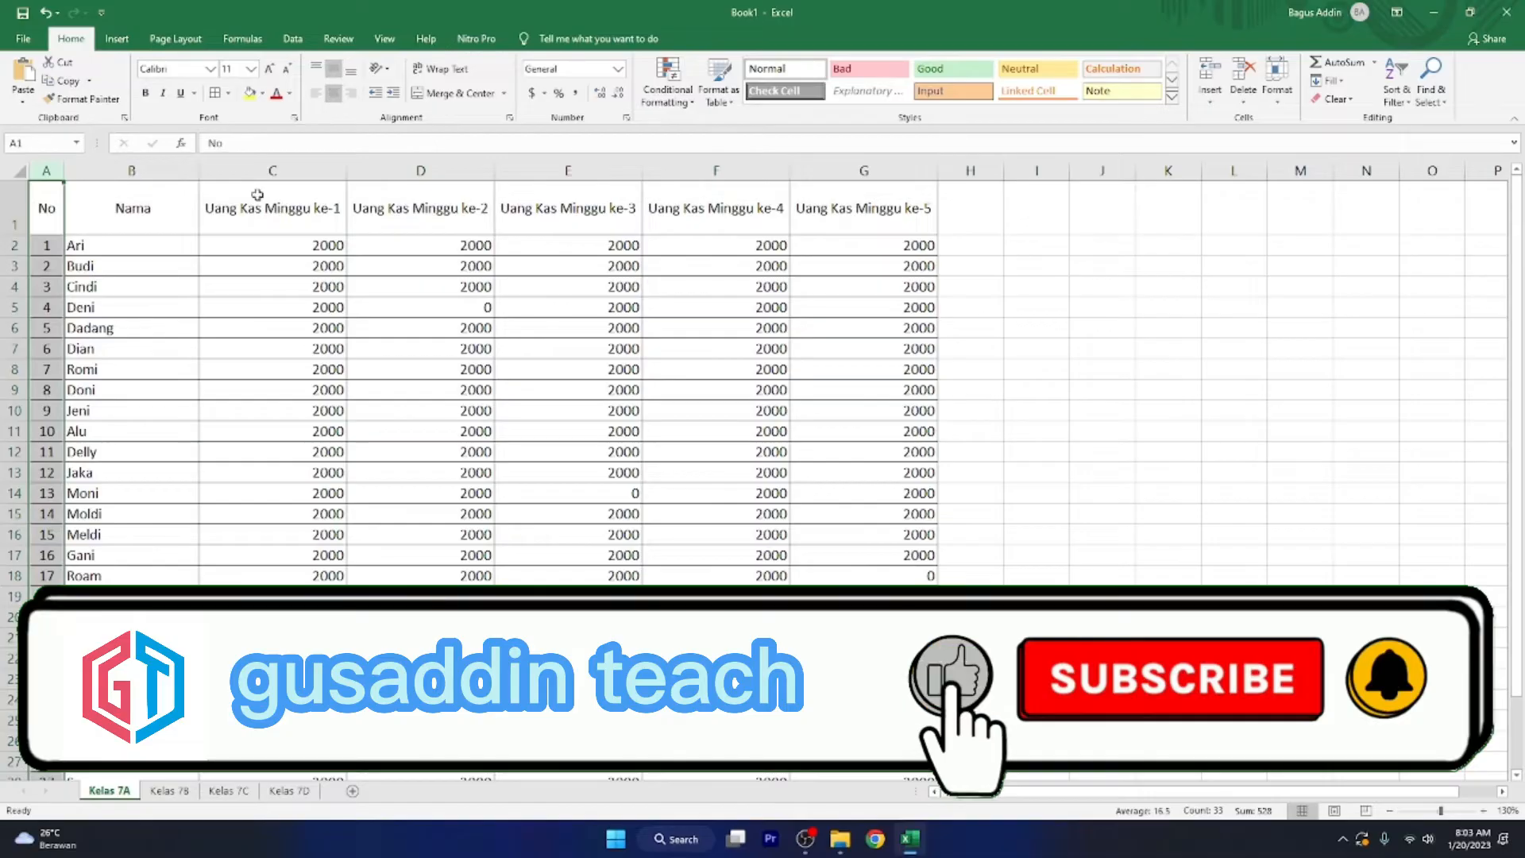
left_click(184, 241)
Step: Centre the payment amounts in C2:G33 horizontally
left_click_drag(306, 169, 870, 167)
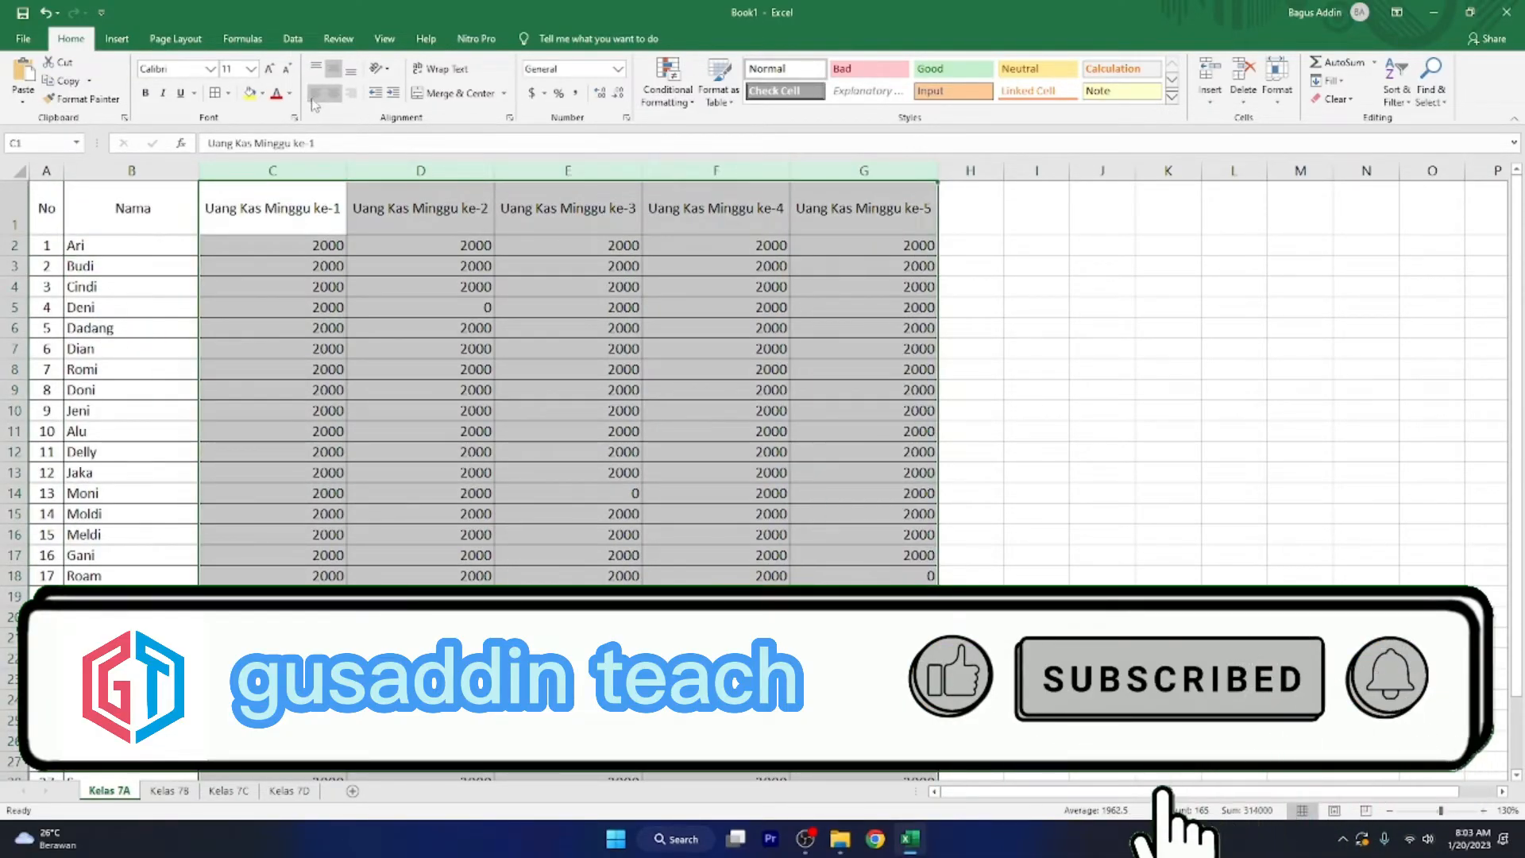
left_click_drag(299, 244, 890, 750)
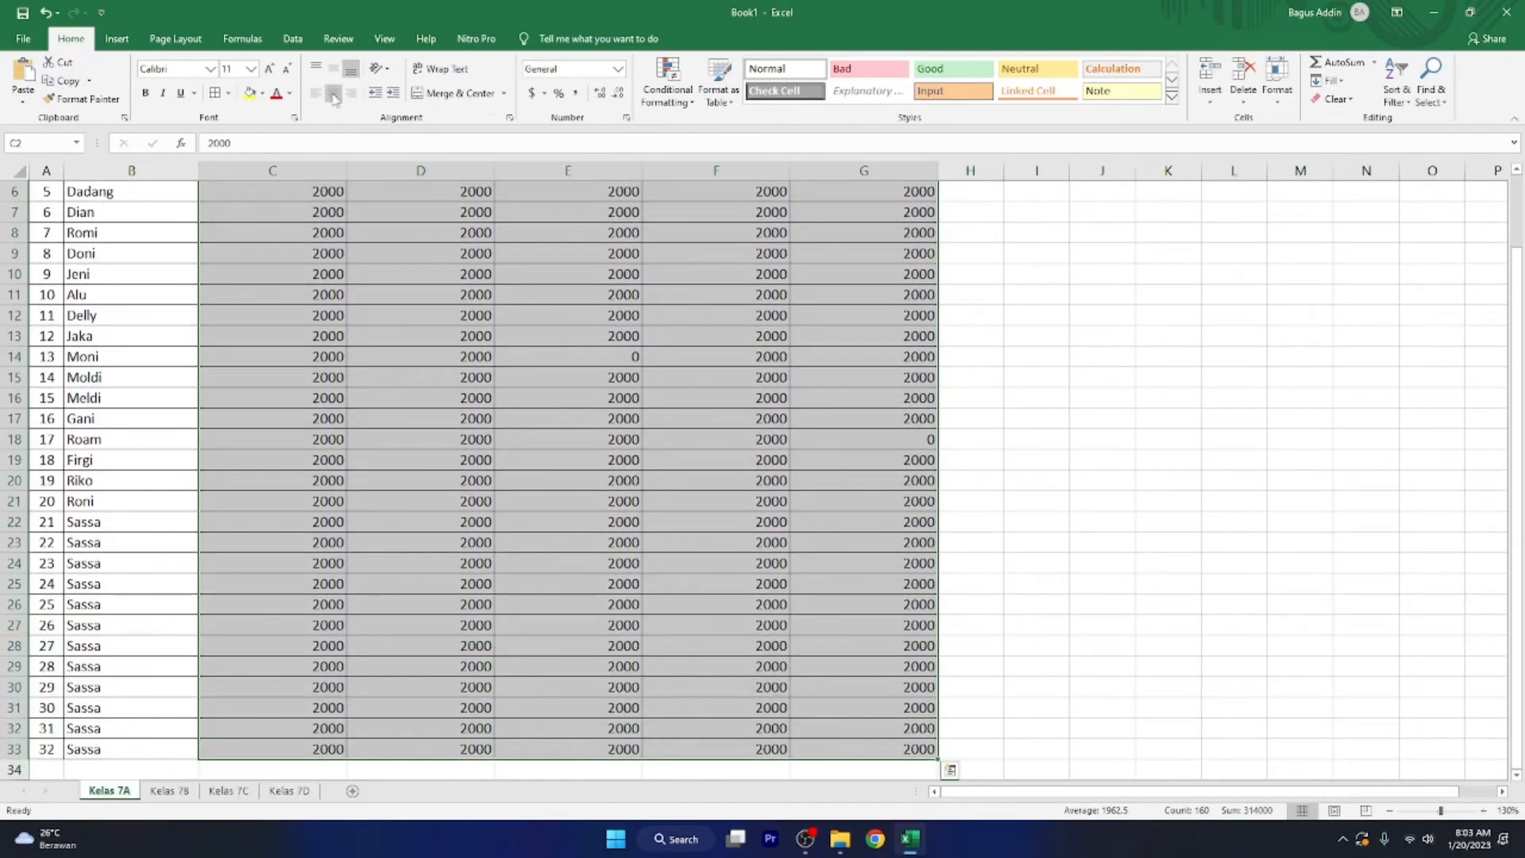
left_click(333, 94)
scroll(344, 238, "up", 2)
left_click(356, 396)
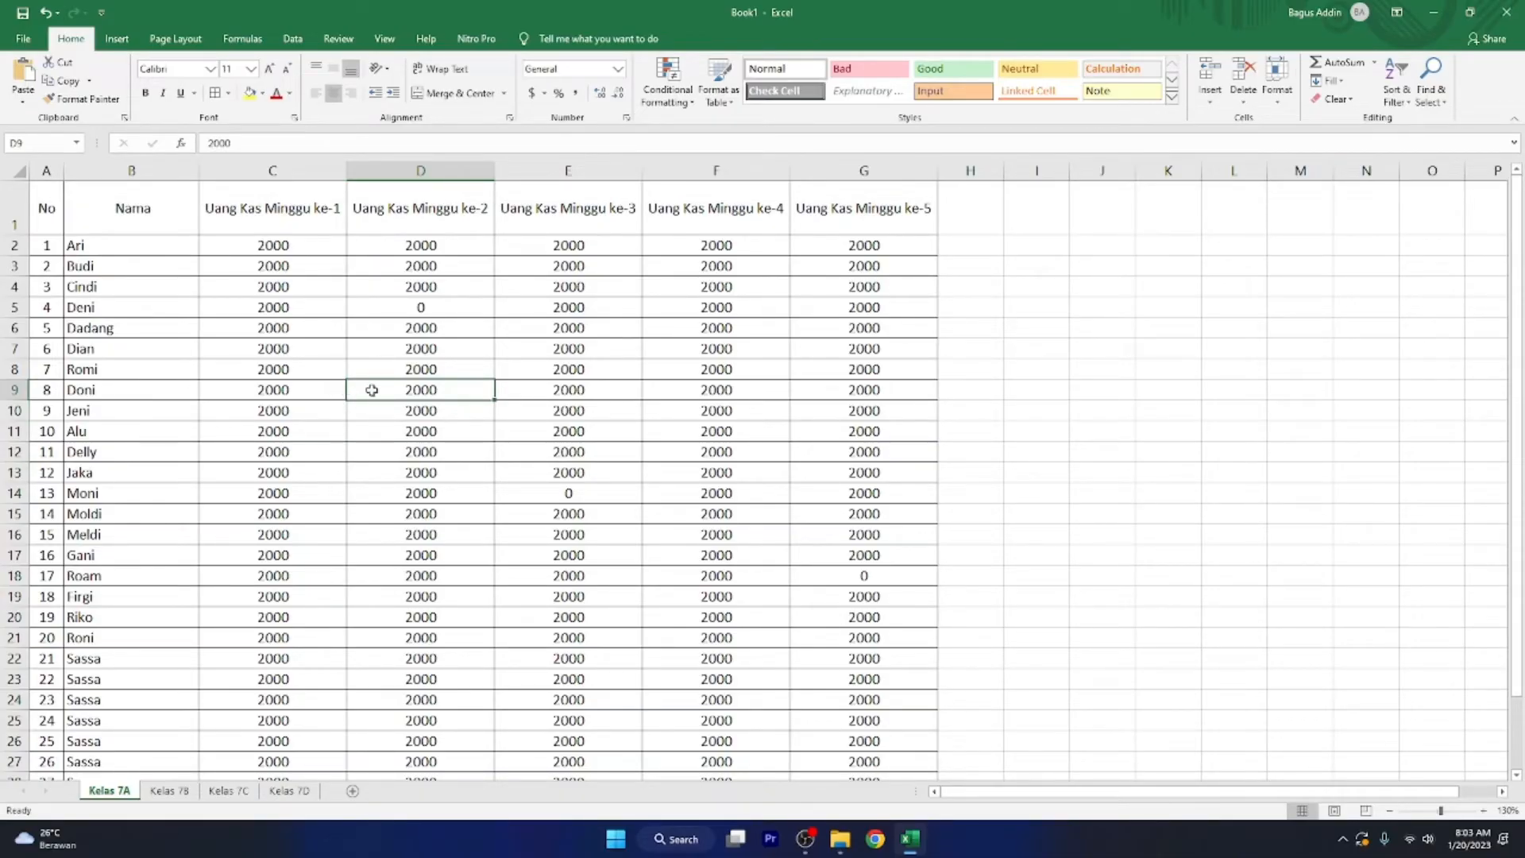
Step: Examine the bordered table down to row 33, checking whether the header row remains in view
left_click(969, 319)
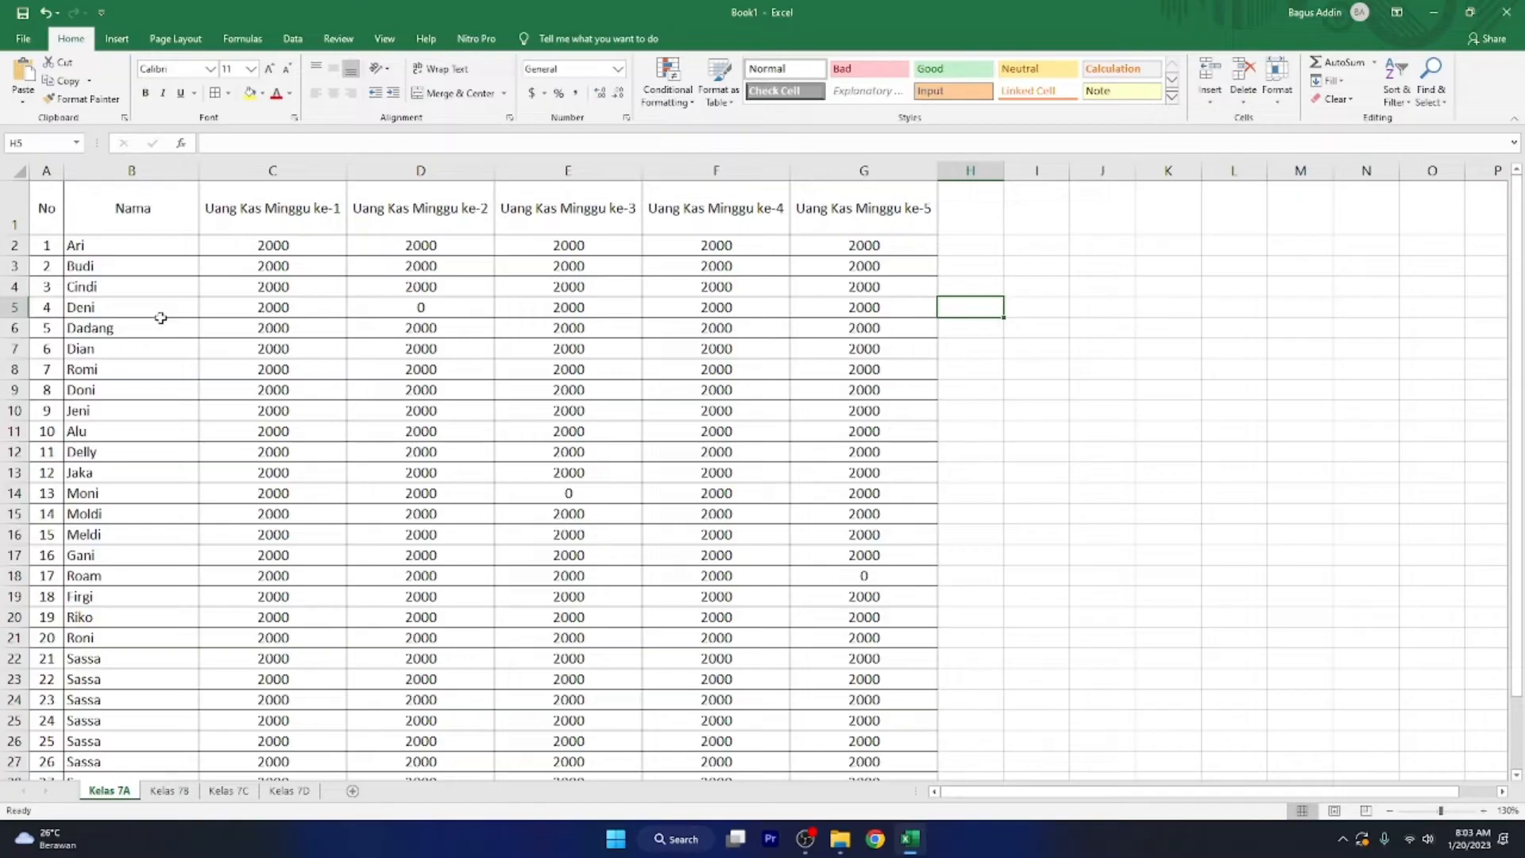
scroll(161, 318, "down", 2)
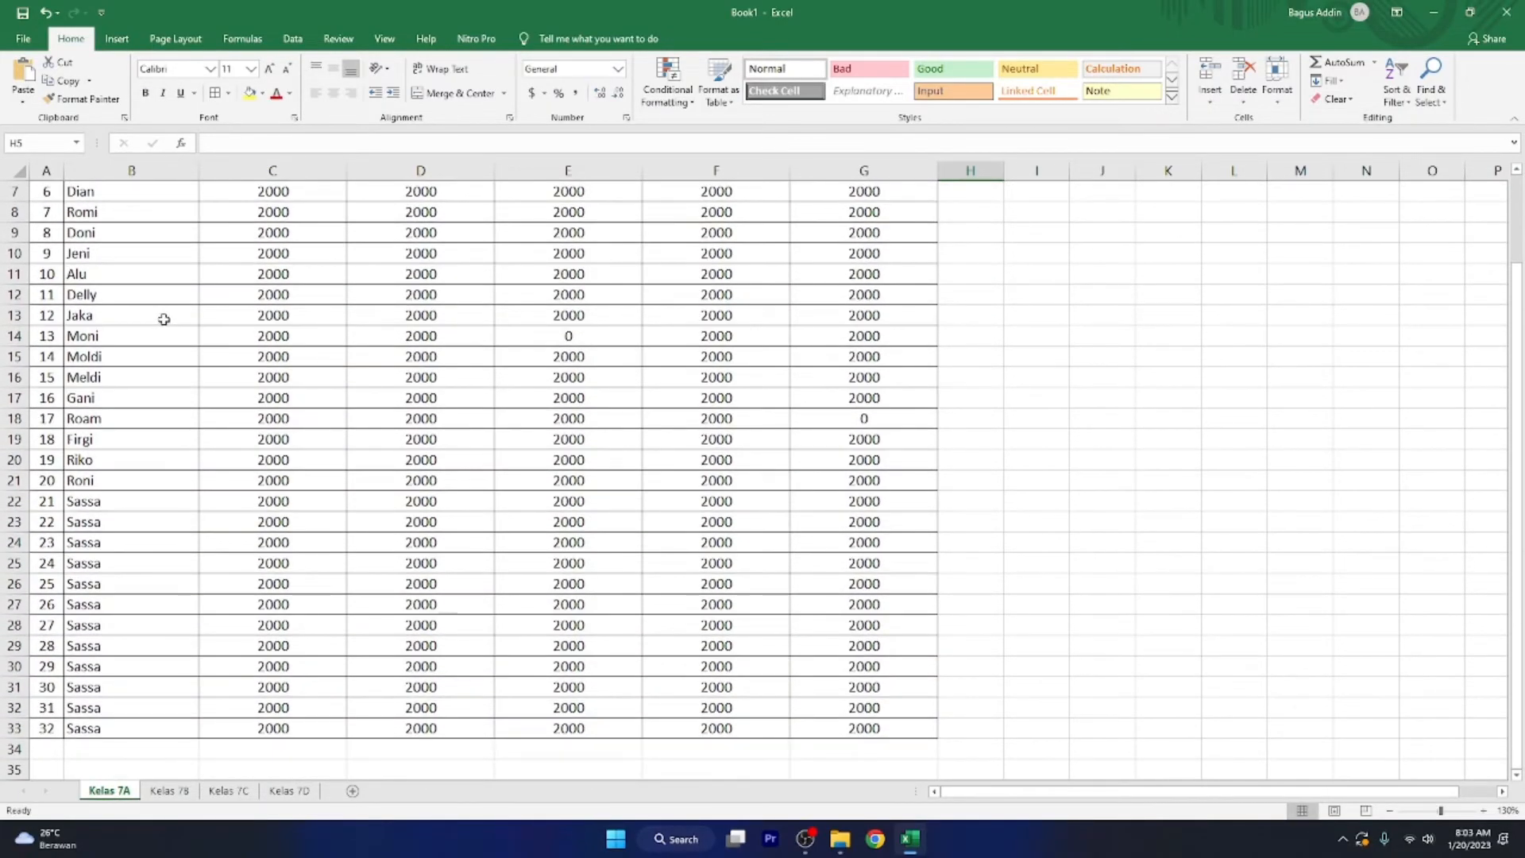
scroll(164, 319, "up", 2)
left_click(48, 212)
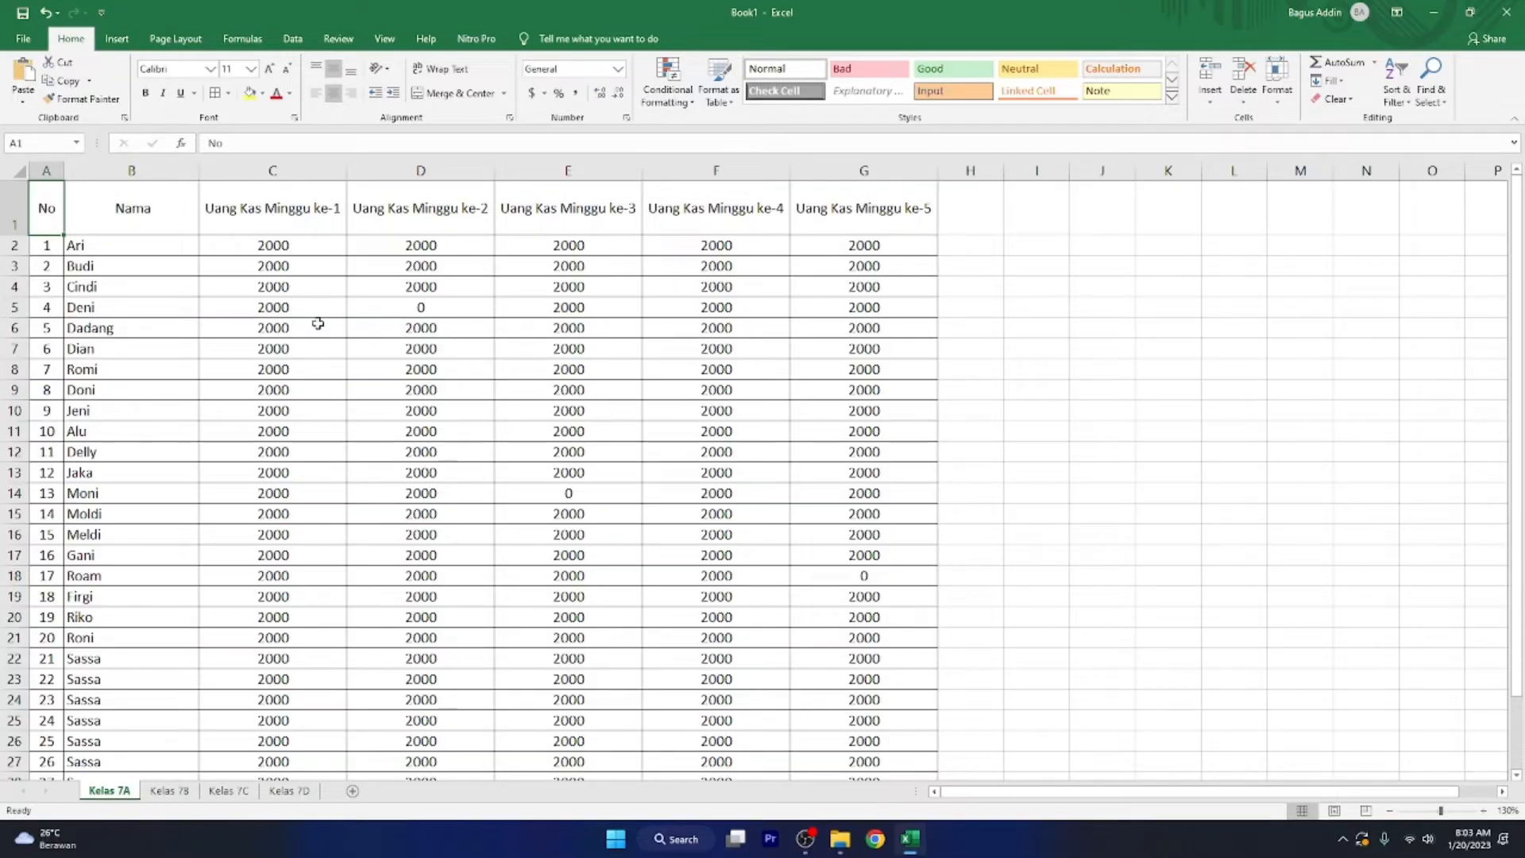
scroll(318, 322, "down", 4)
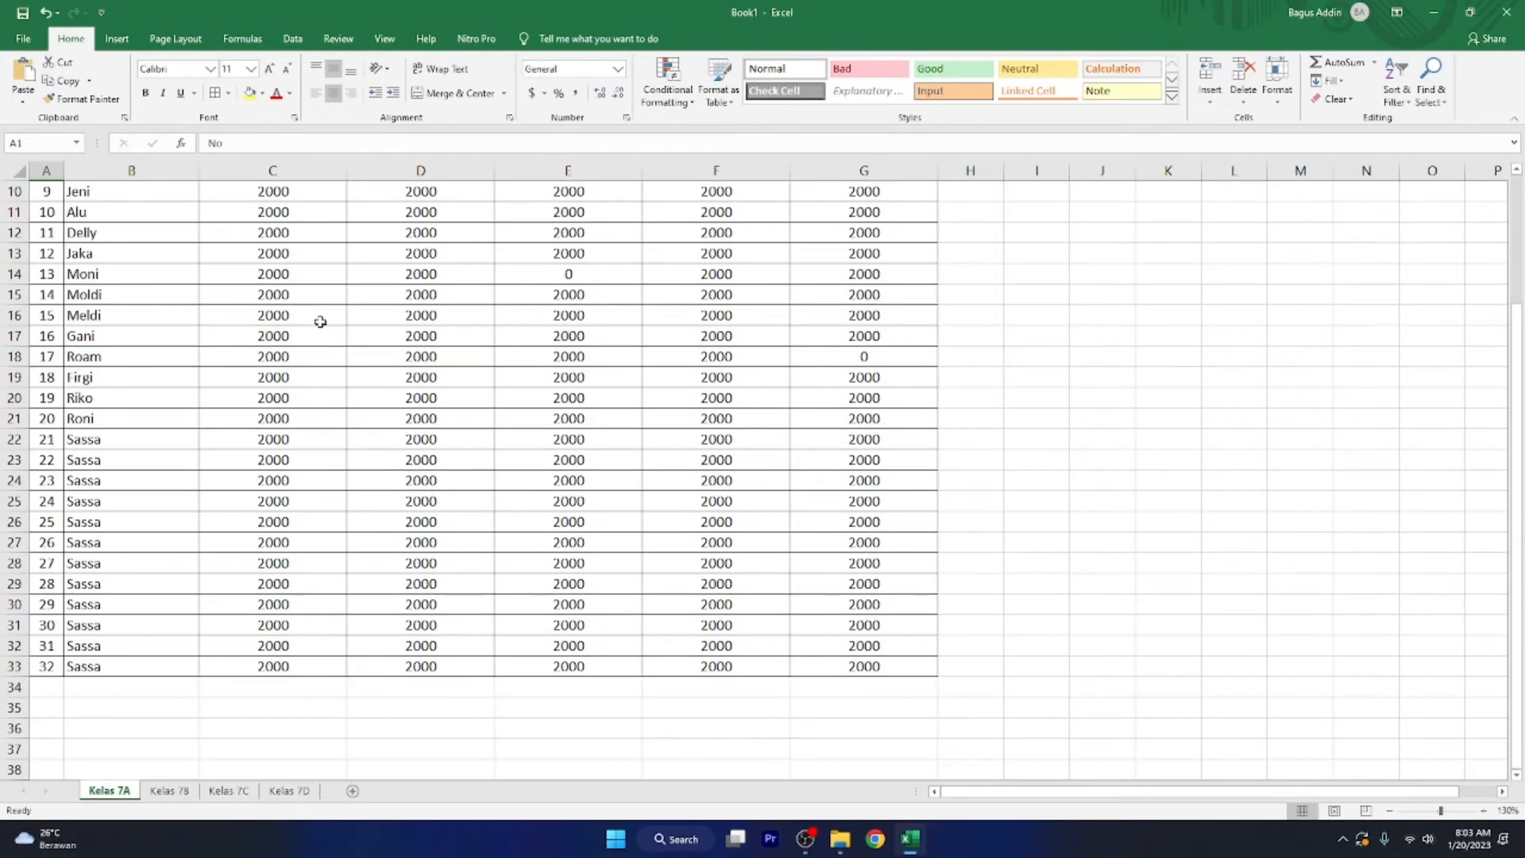
scroll(320, 321, "down", 2)
scroll(320, 321, "up", 3)
scroll(321, 322, "up", 3)
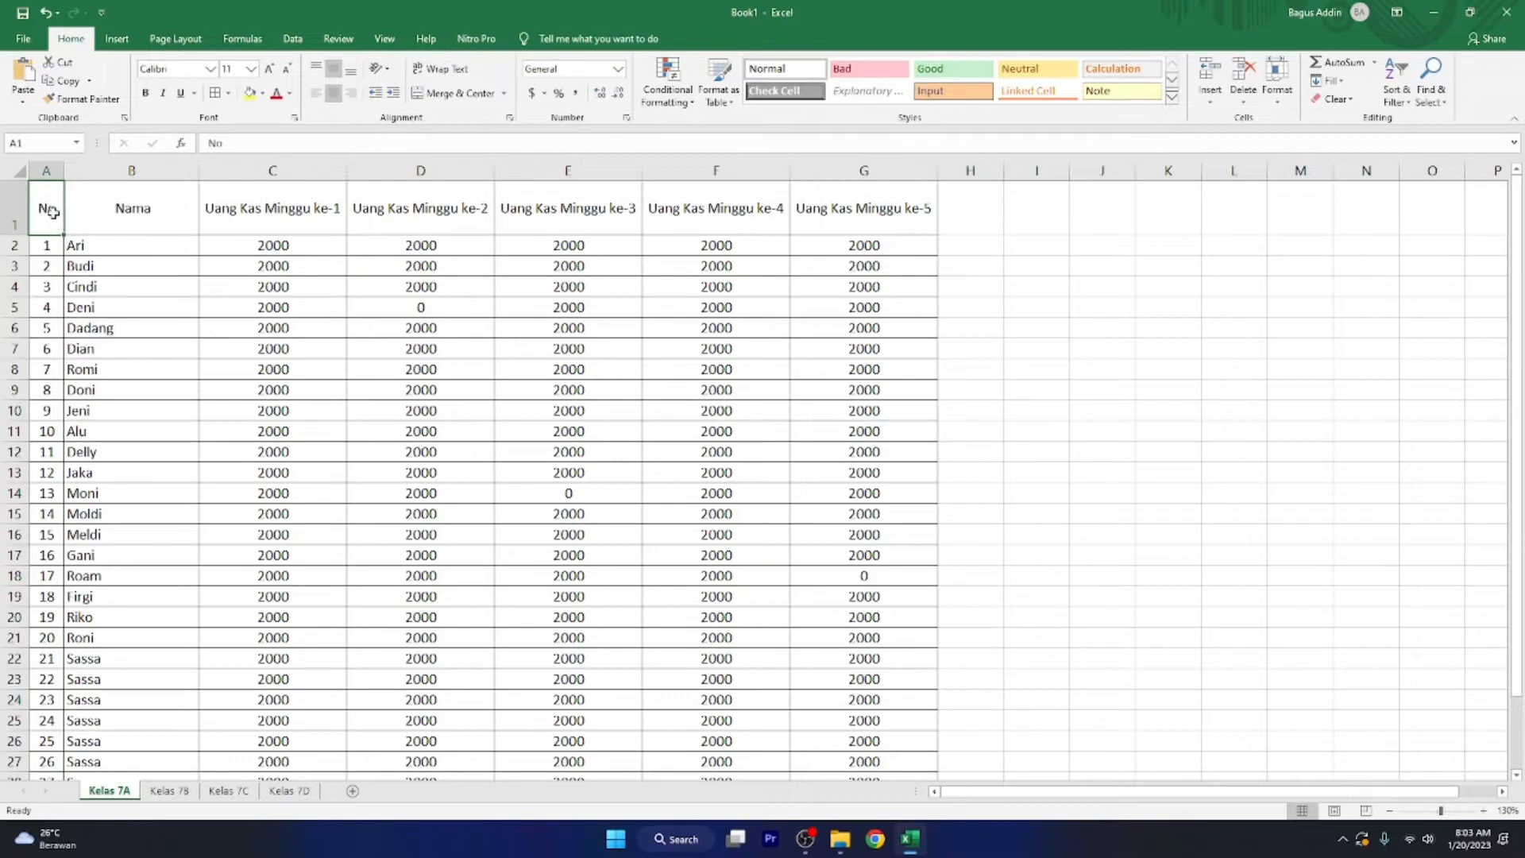
left_click(112, 286)
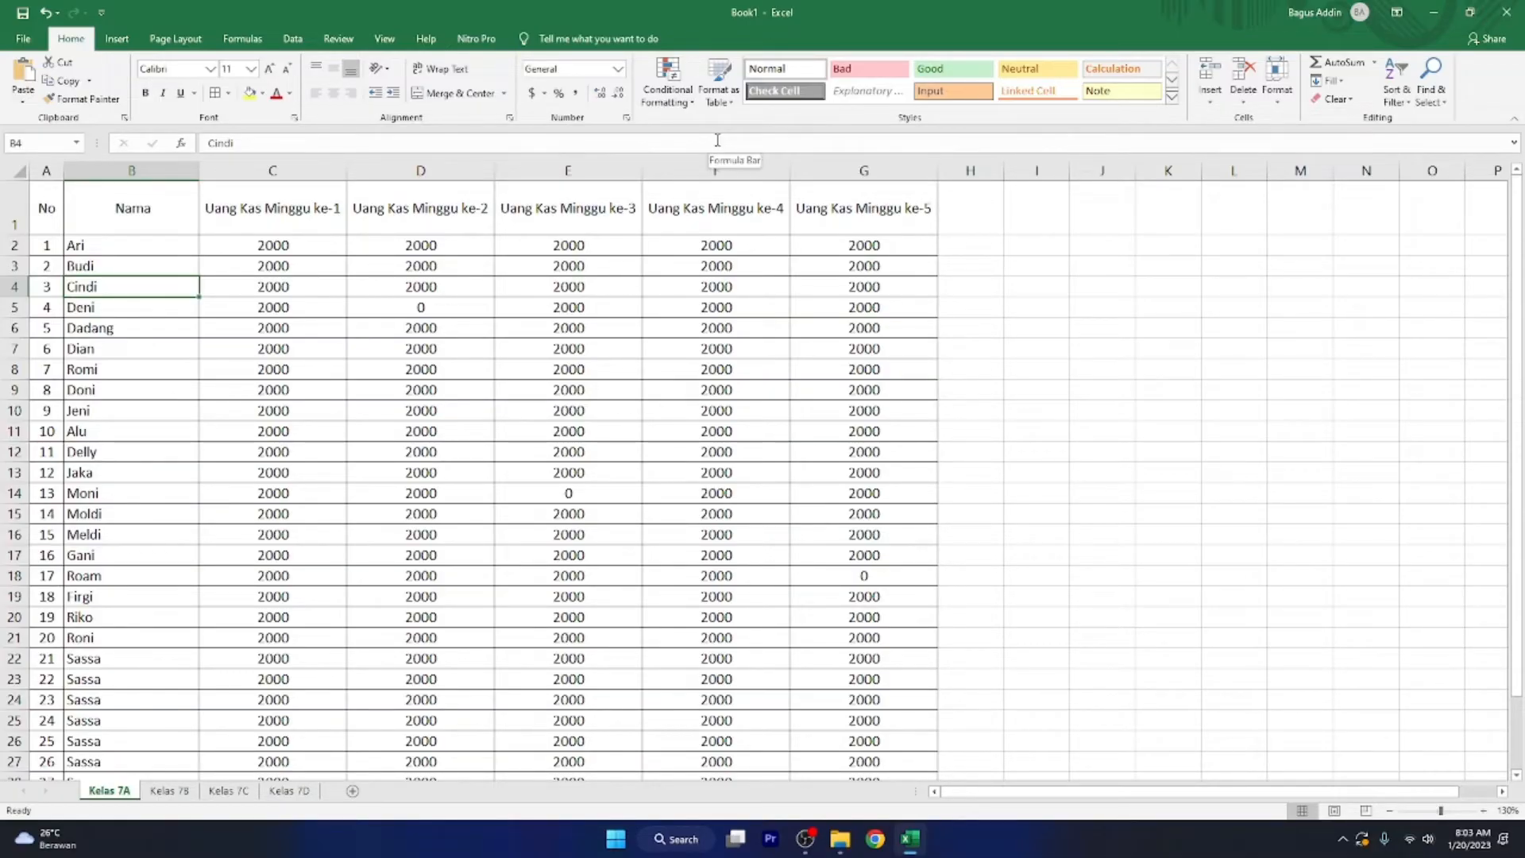
Step: Select the table range A1:G33 and freeze the top row of the sheet
left_click_drag(46, 205, 823, 729)
scroll(505, 235, "up", 2)
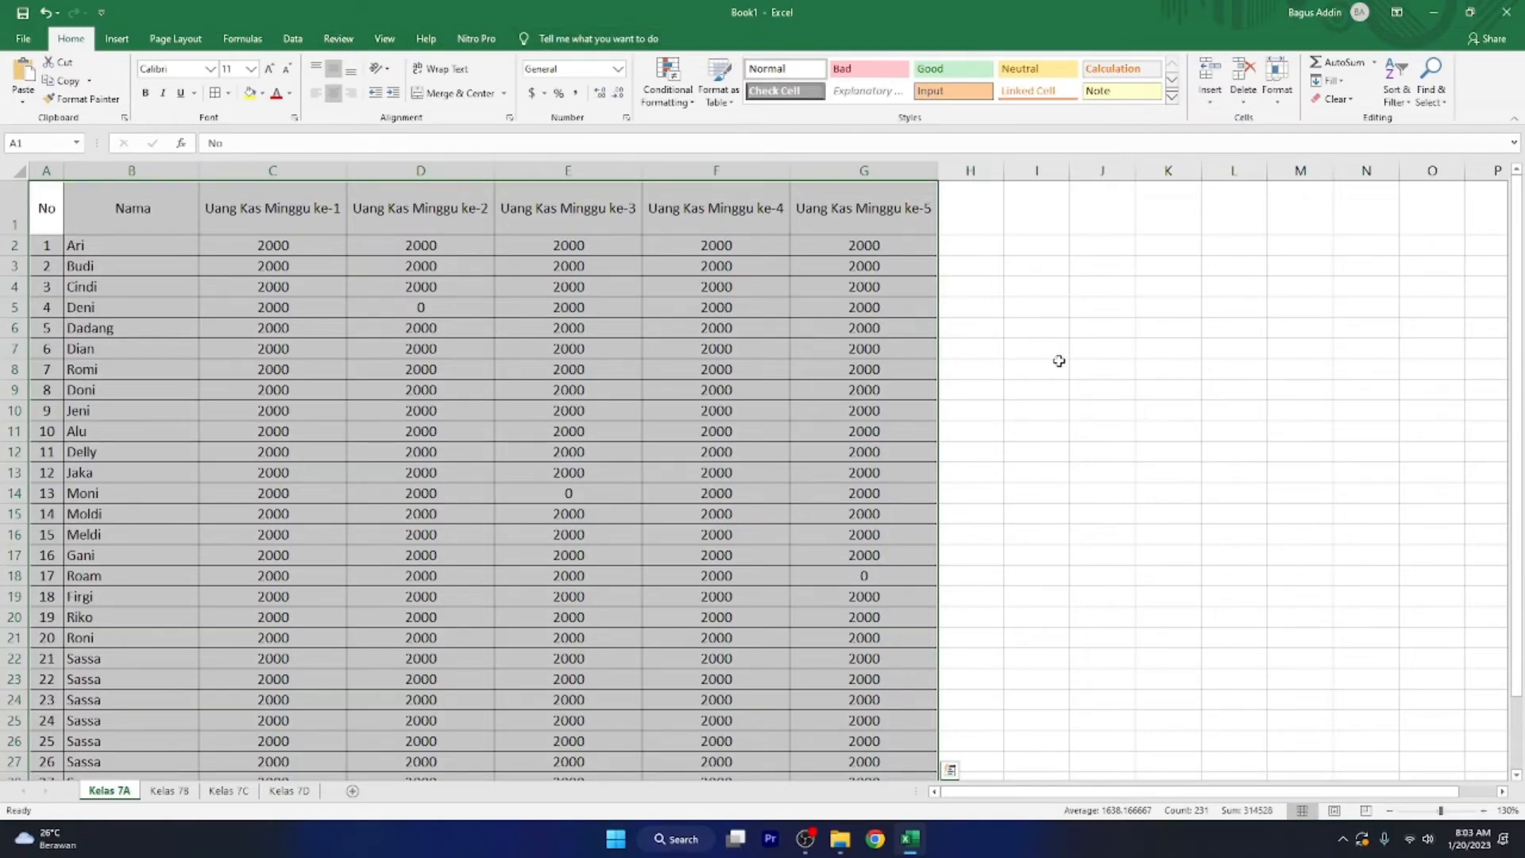
left_click(383, 44)
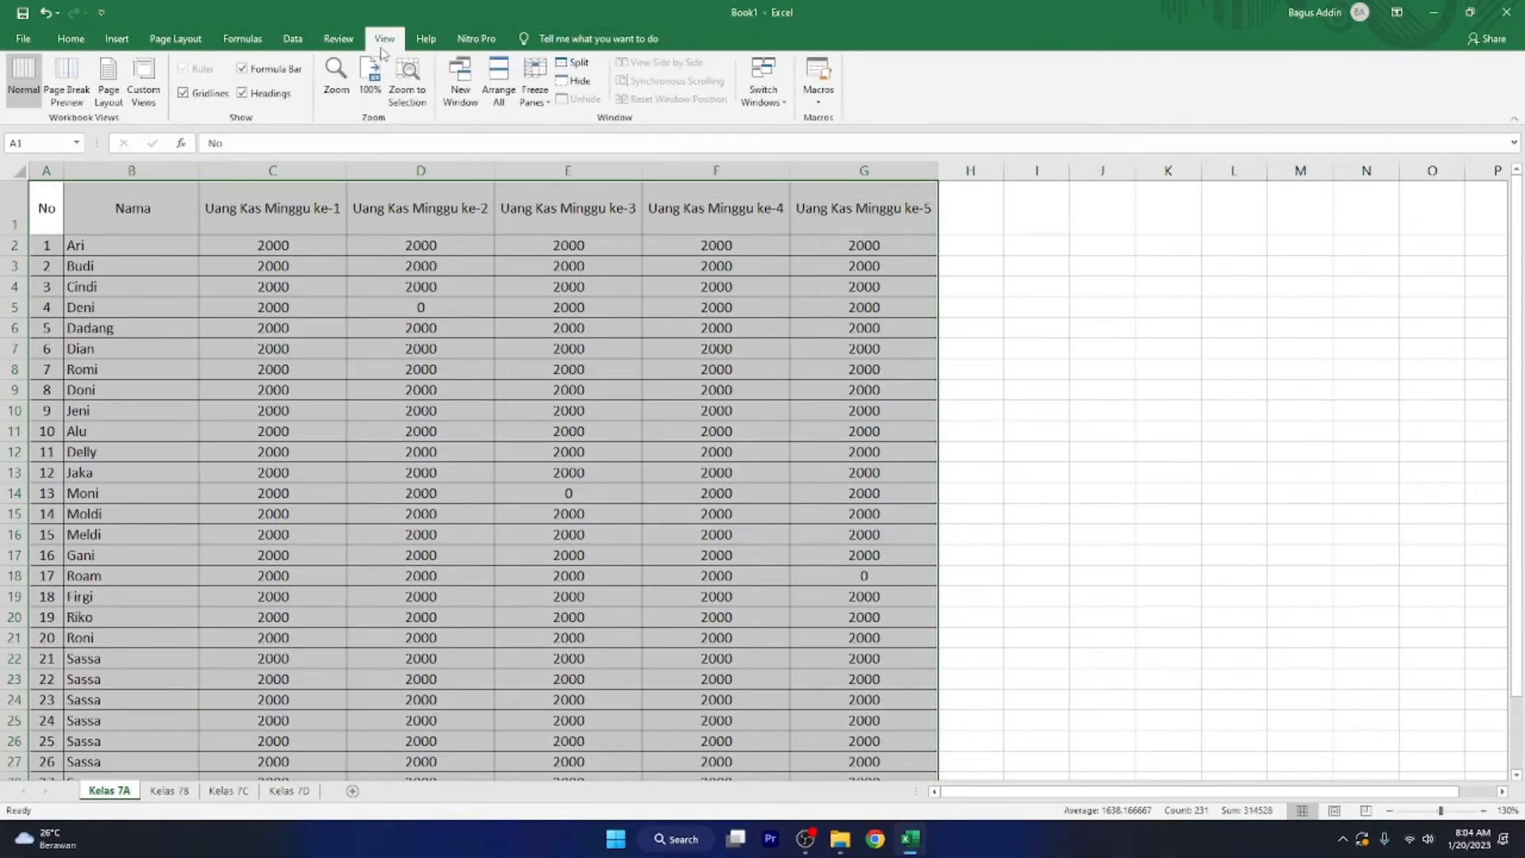
left_click(544, 96)
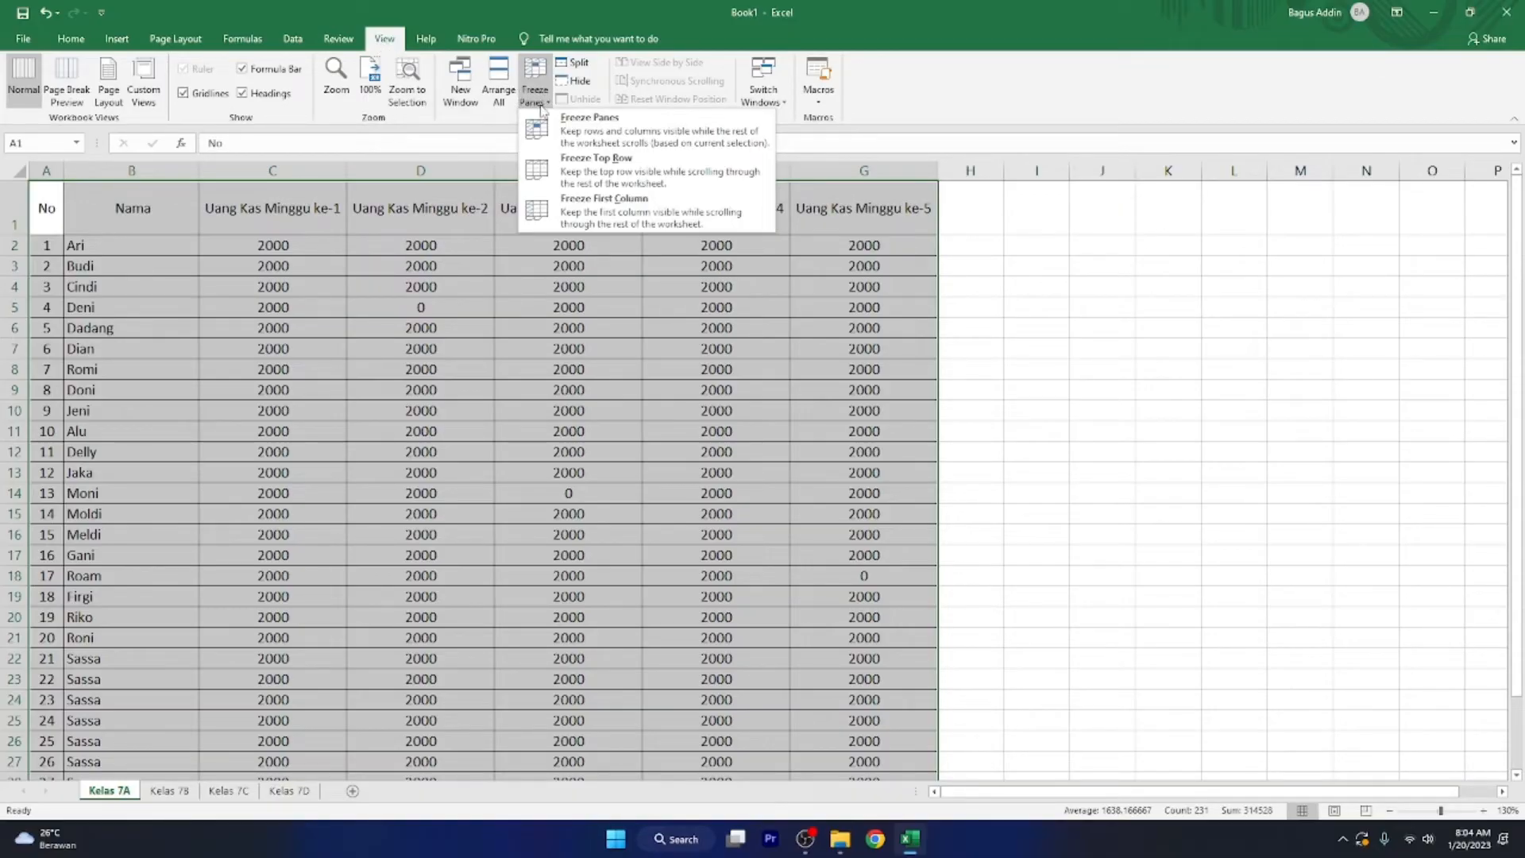
left_click(630, 174)
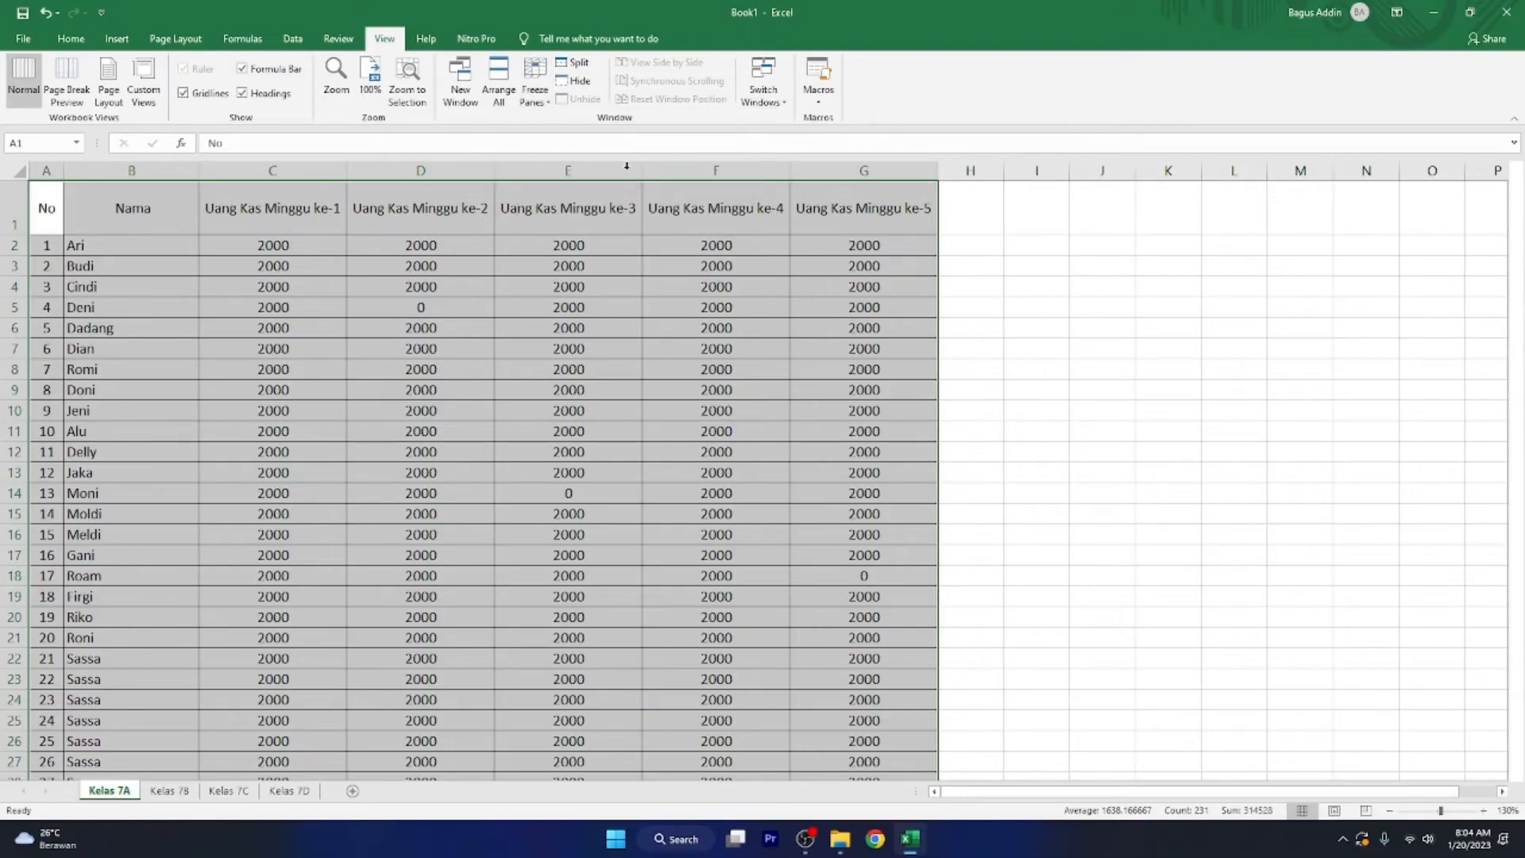
Step: Check the frozen header row against the student rows down to row 33
left_click(310, 311)
left_click(84, 250)
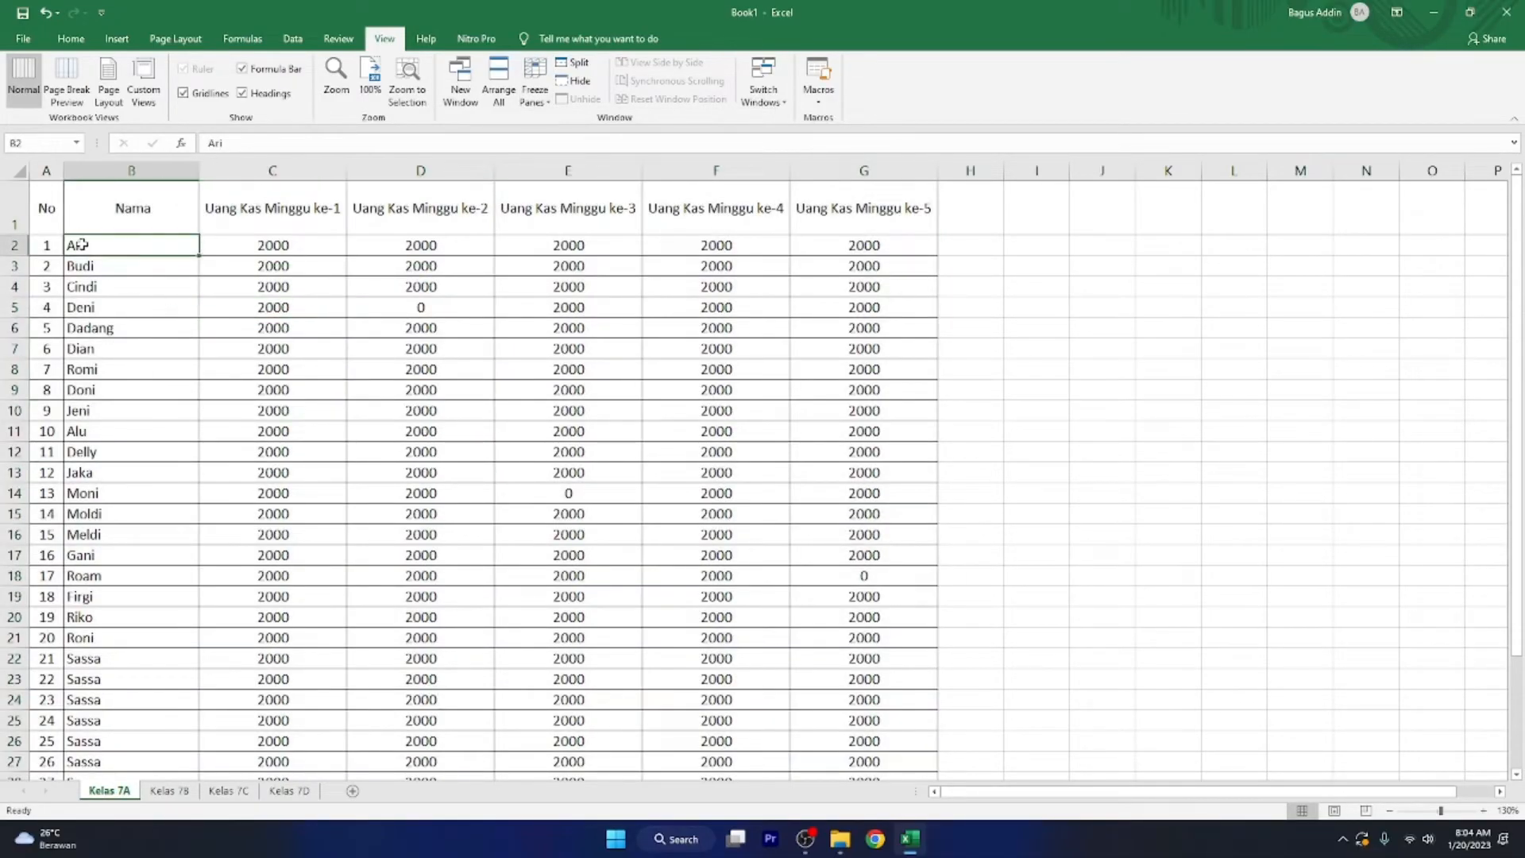
scroll(109, 294, "down", 3)
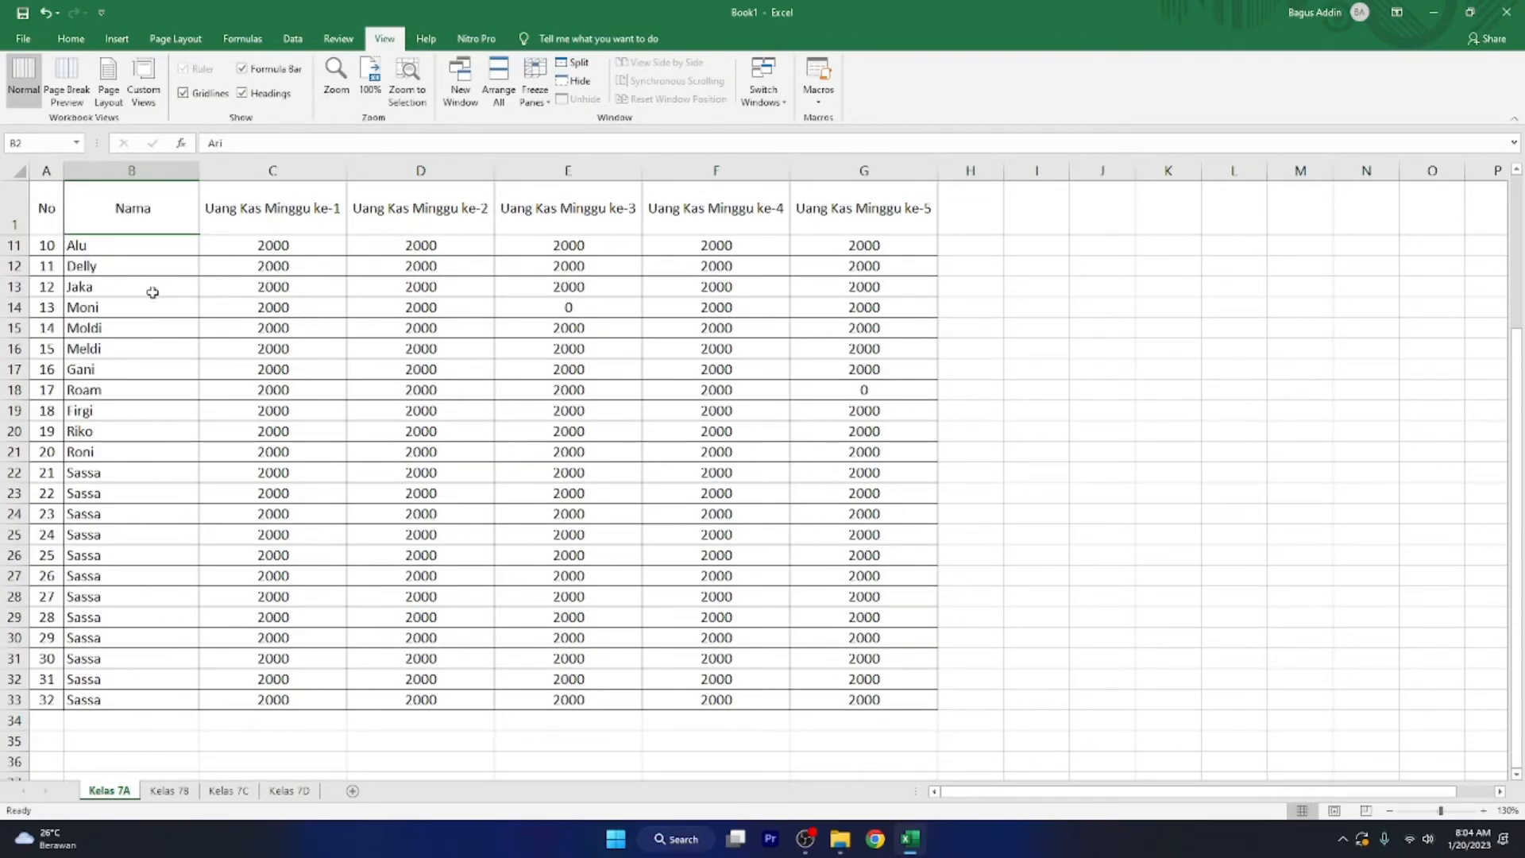
scroll(115, 284, "down", 1)
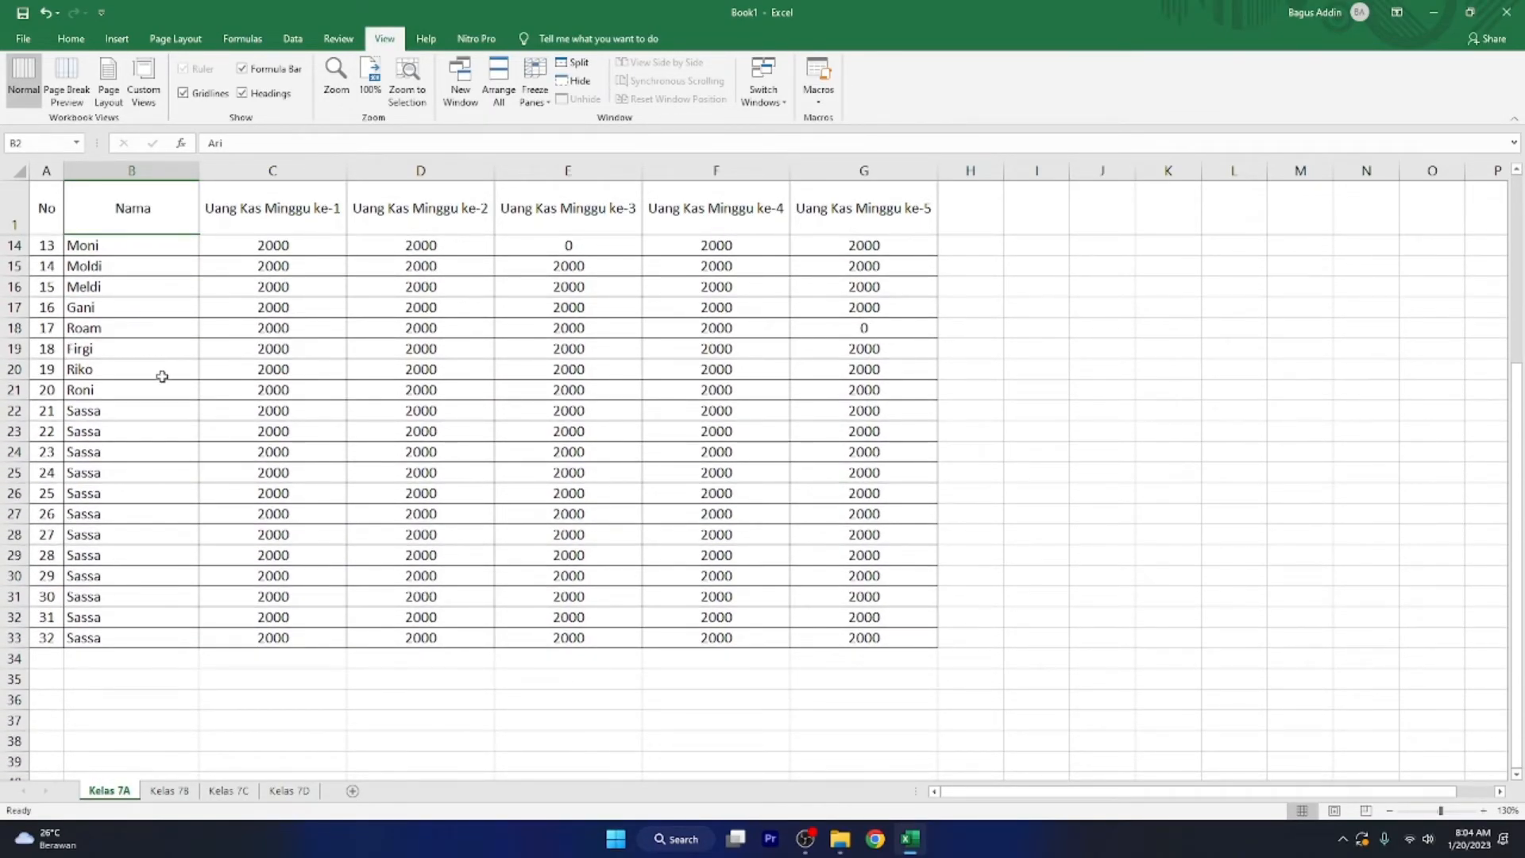
scroll(162, 377, "up", 4)
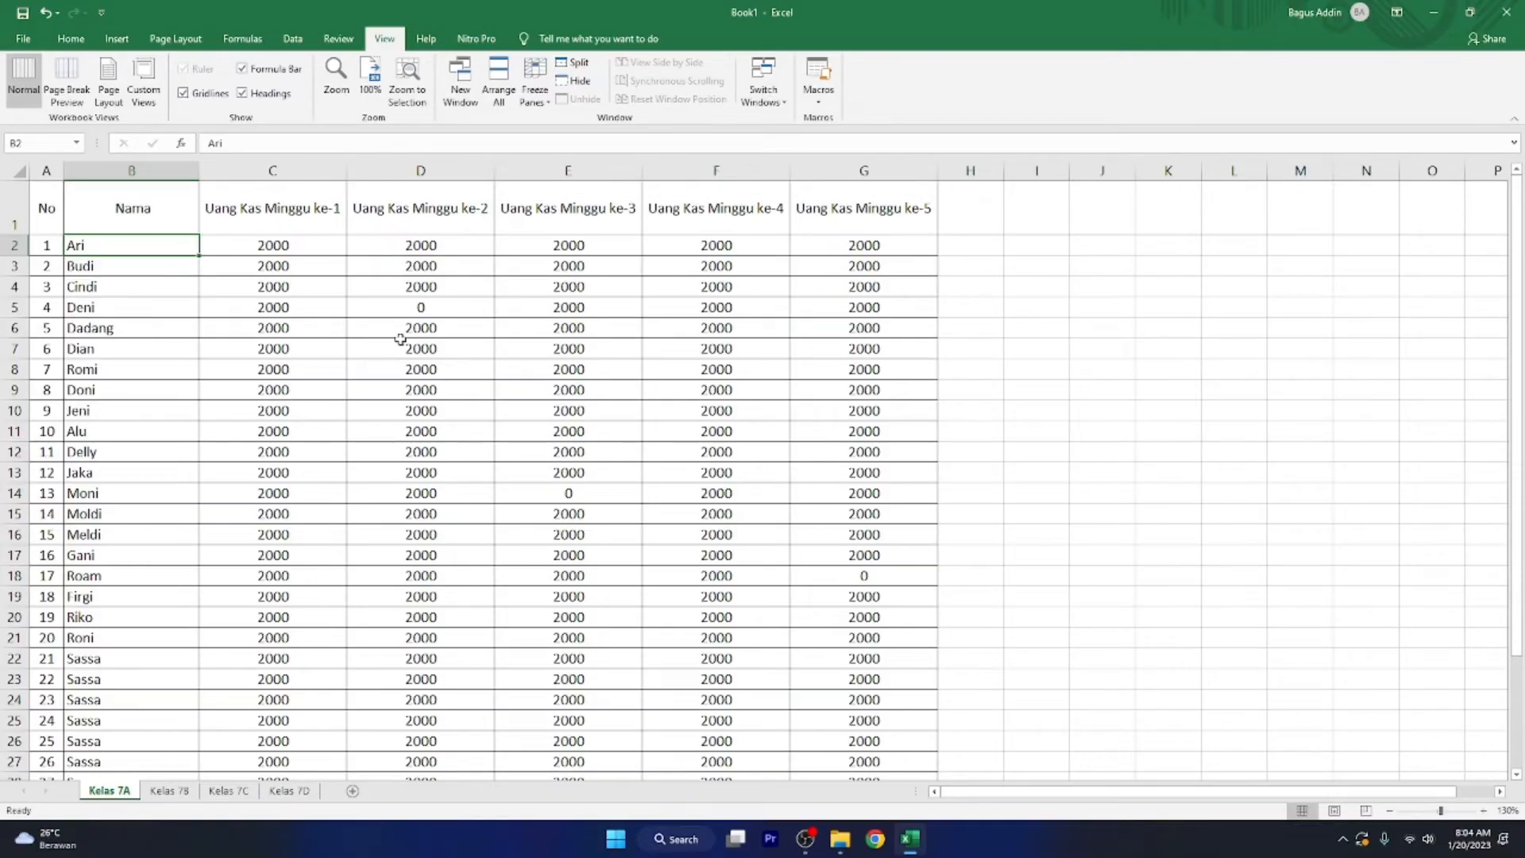
left_click(379, 387)
left_click(92, 240)
left_click(45, 204)
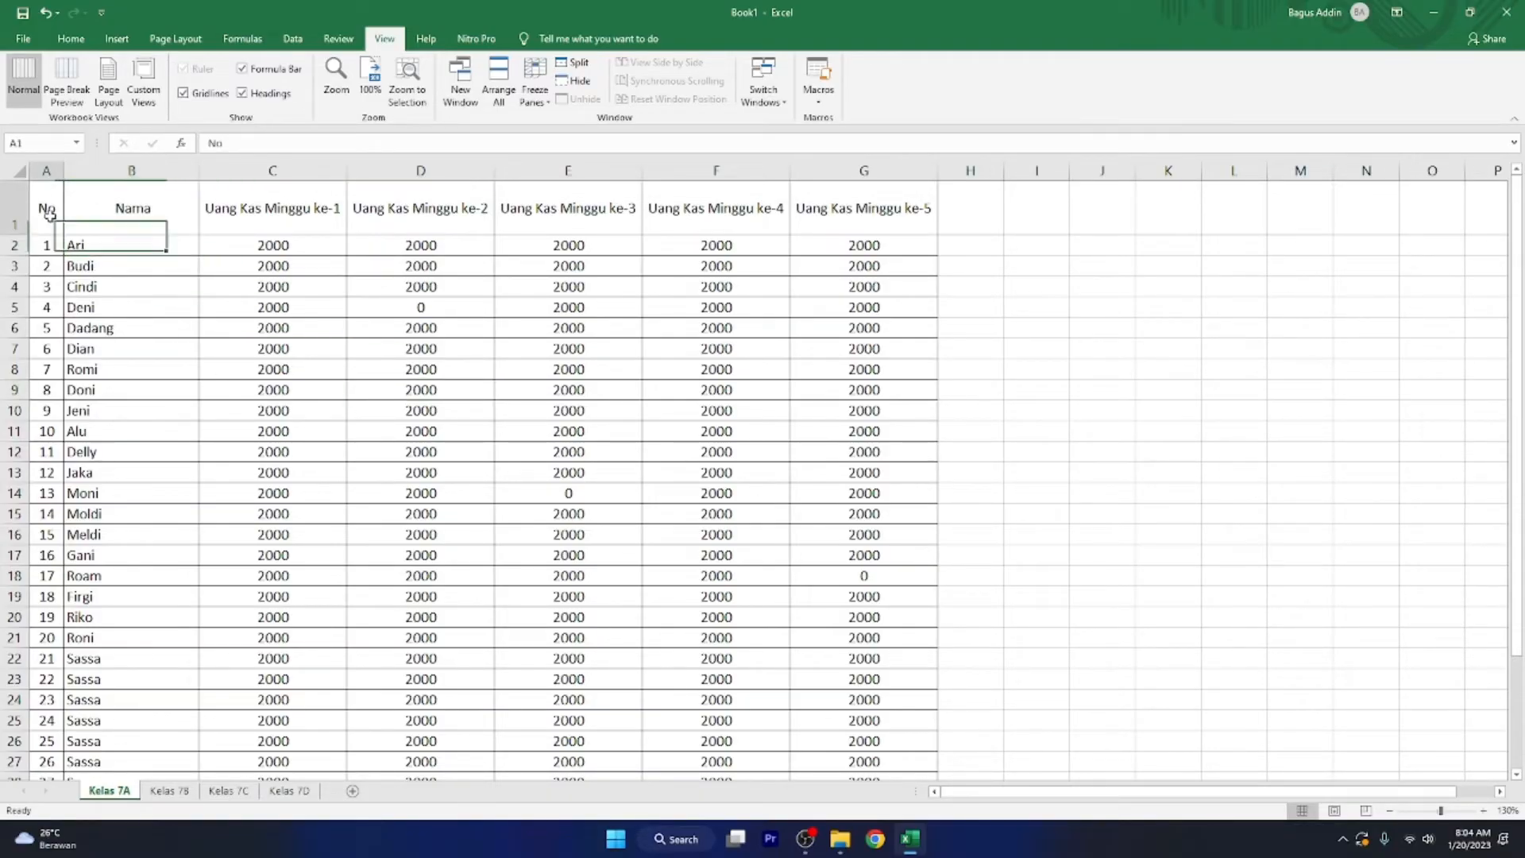
left_click(771, 312)
scroll(596, 332, "down", 1)
scroll(596, 332, "up", 2)
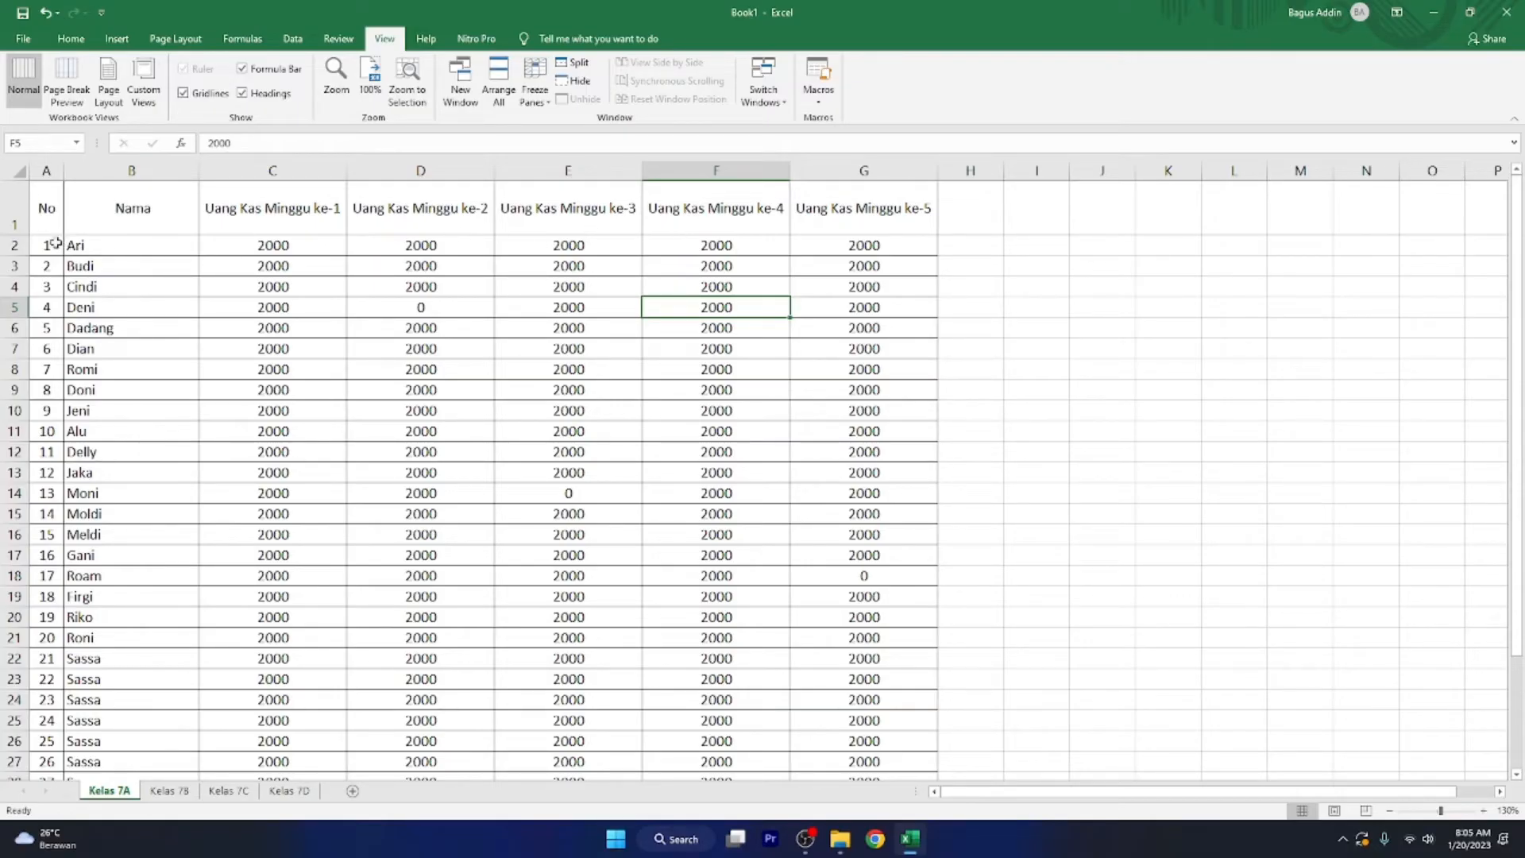
Step: Fill the header cells A1:G1 with the standard yellow colour
left_click(45, 211)
left_click_drag(104, 210, 864, 208)
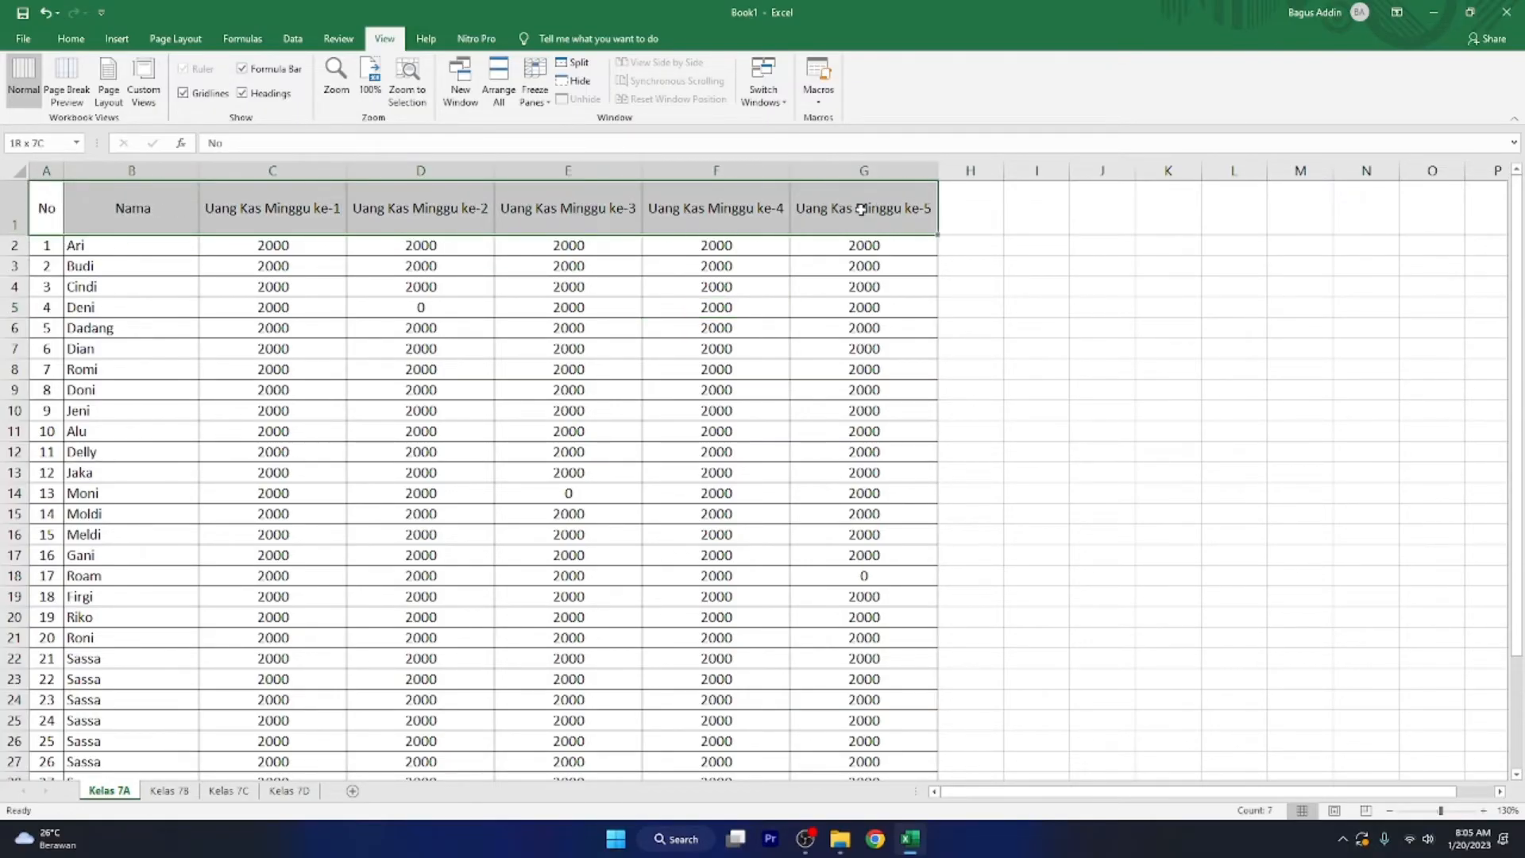
right_click(853, 221)
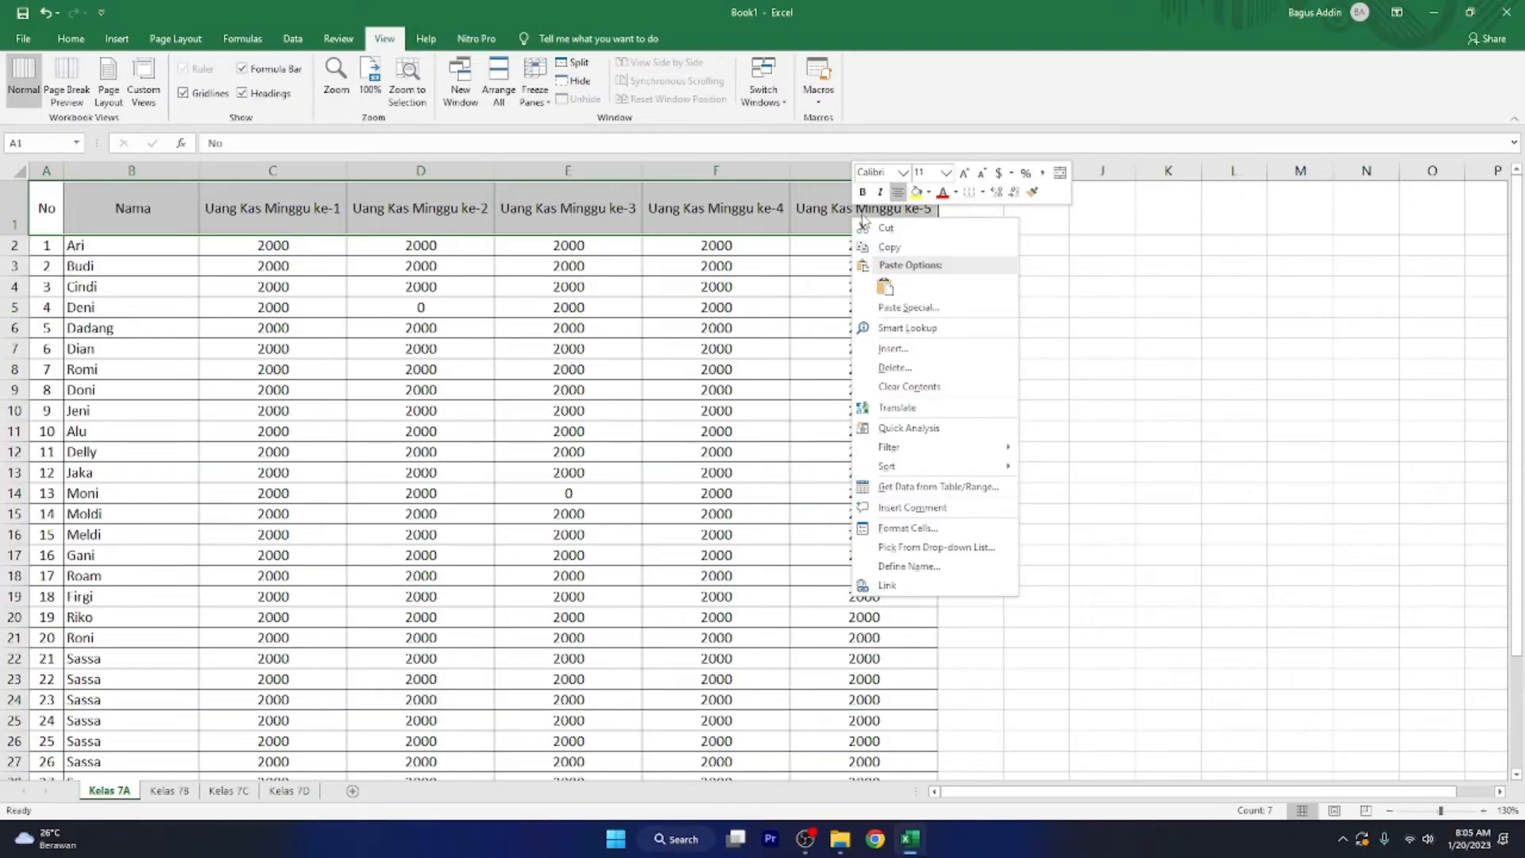
left_click(79, 43)
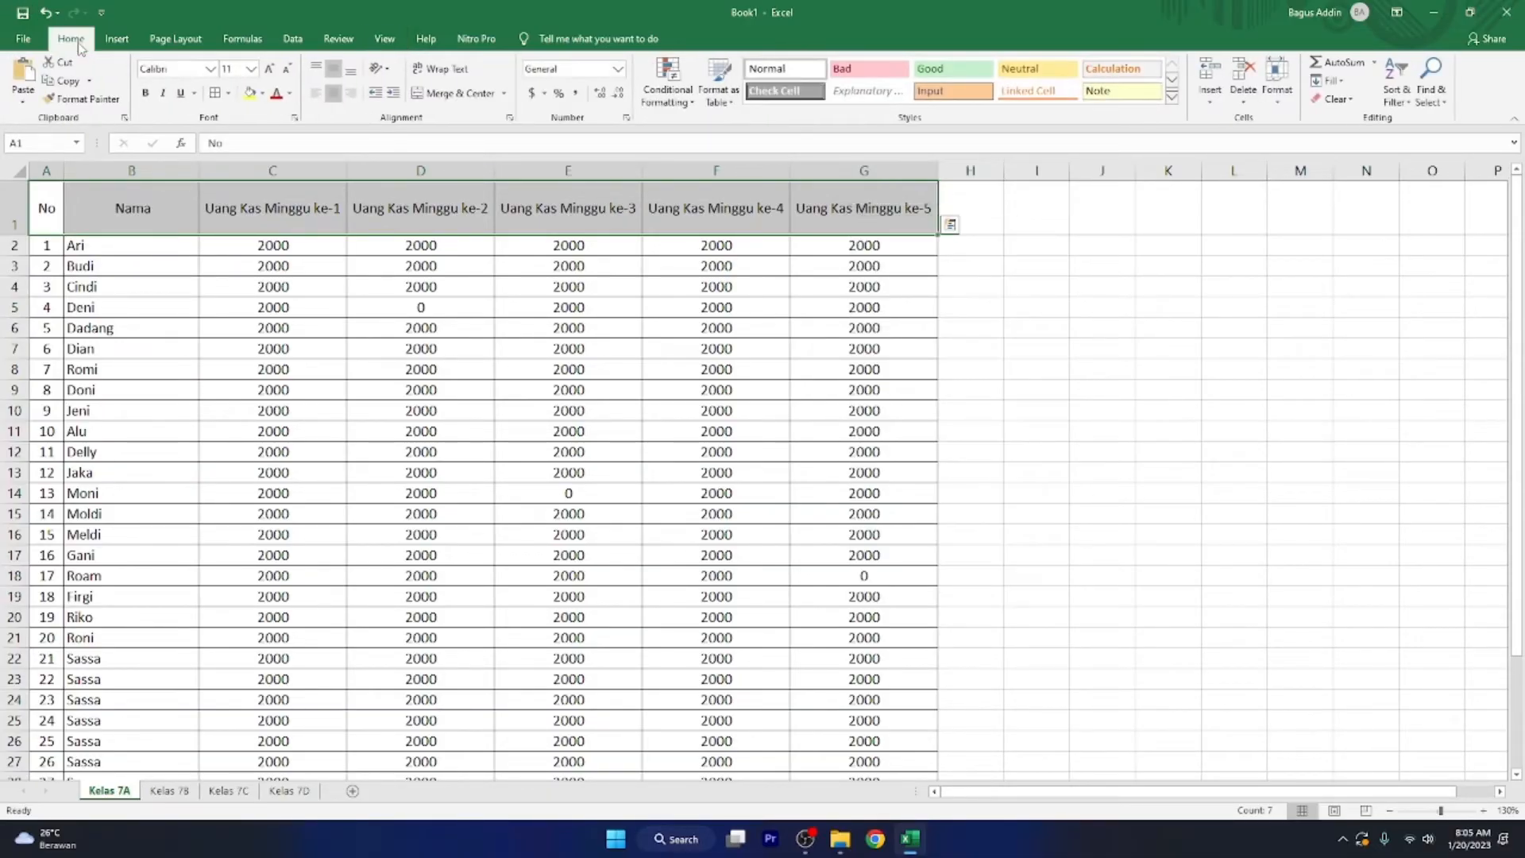
right_click(848, 210)
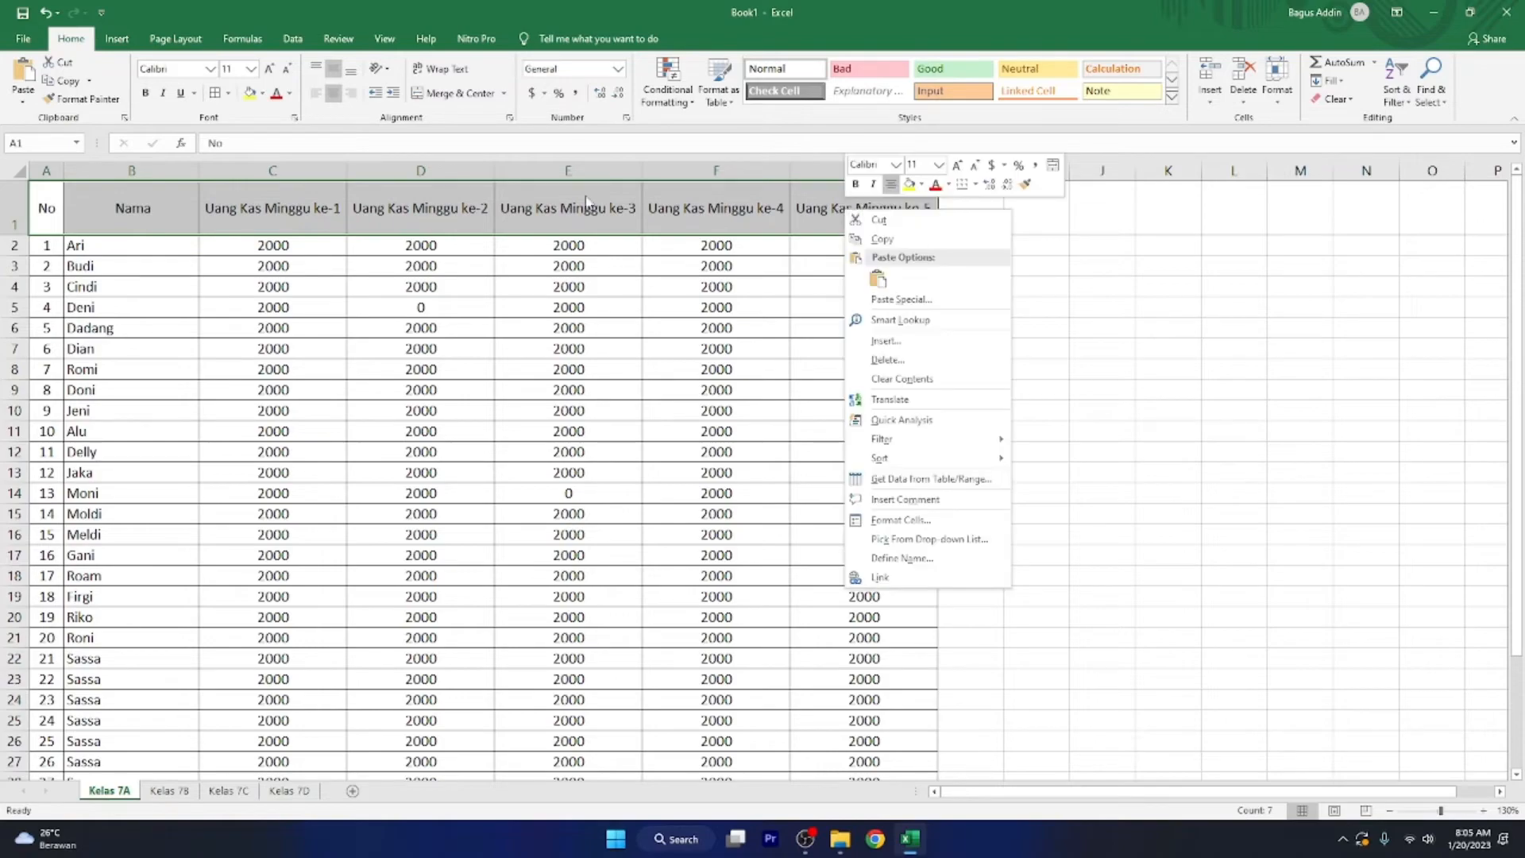
left_click(922, 185)
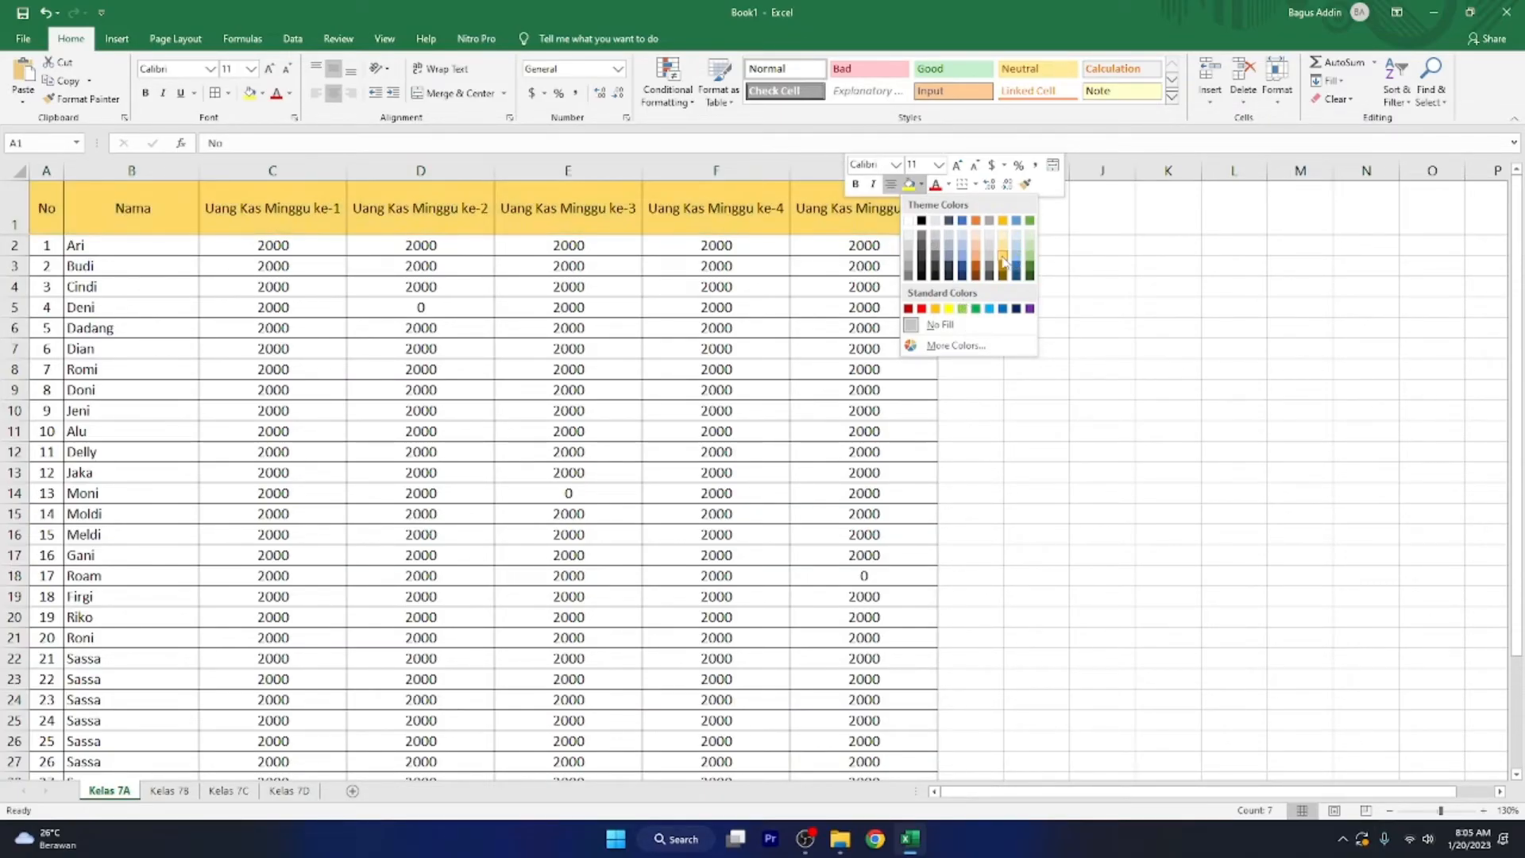
left_click(949, 308)
left_click(599, 284)
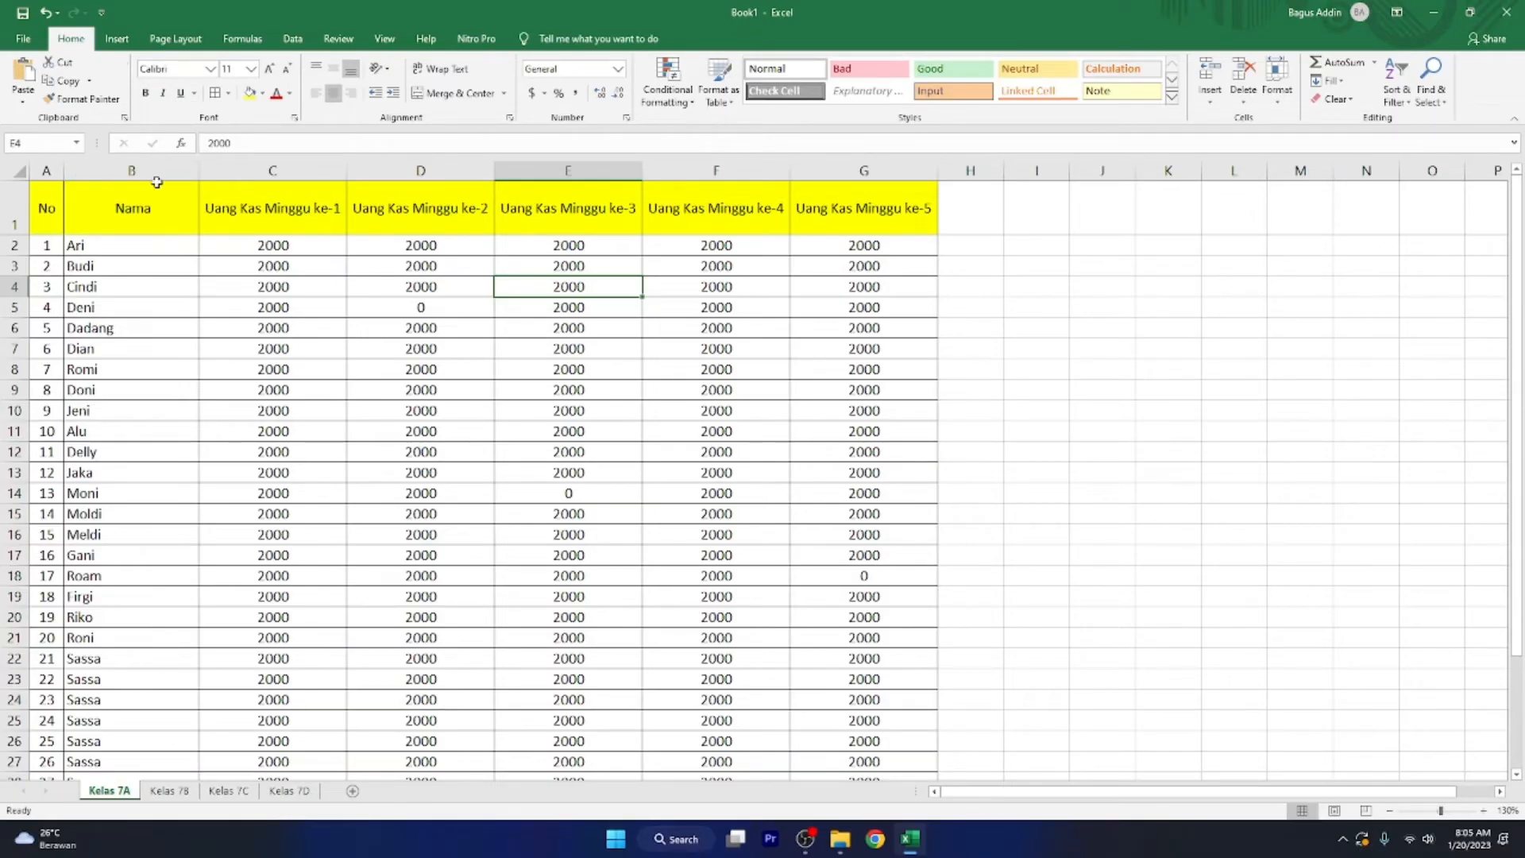
Step: Set the font of the entire Kelas 7A sheet to Britannic Bold
left_click(14, 171)
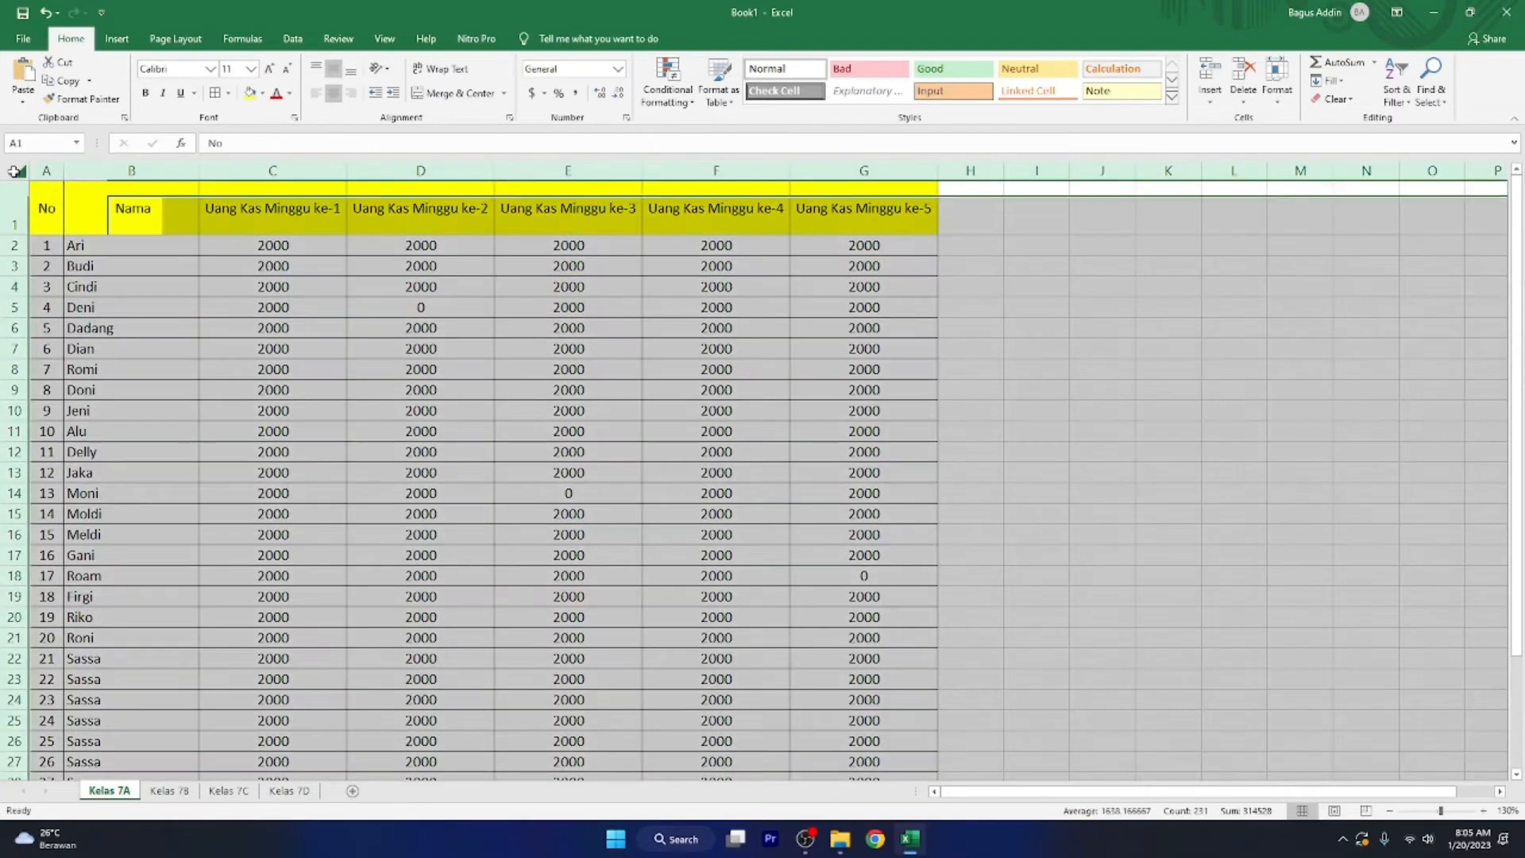
left_click(211, 69)
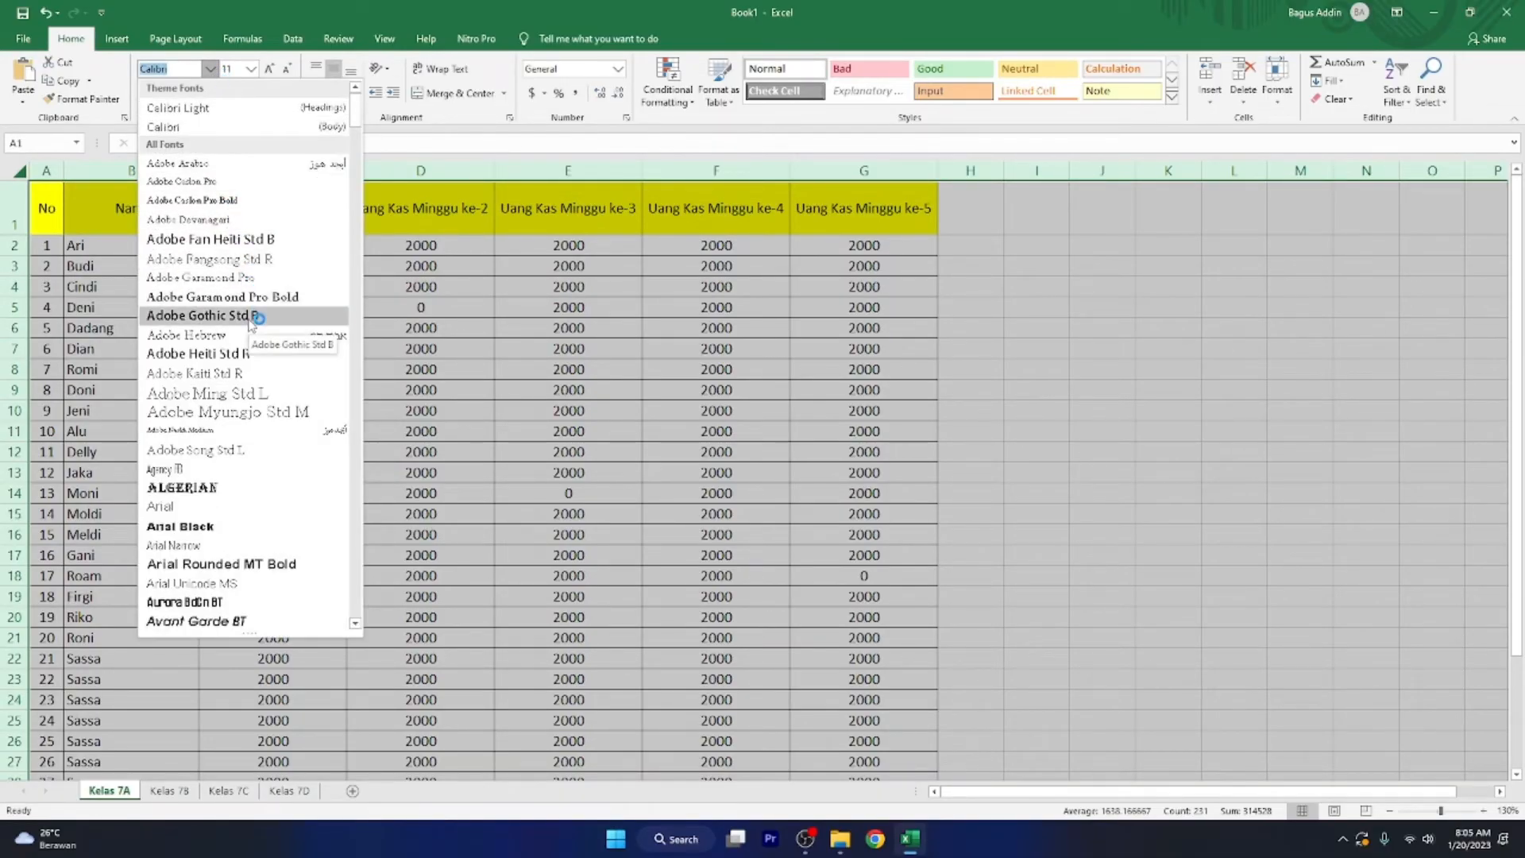
scroll(251, 320, "down", 2)
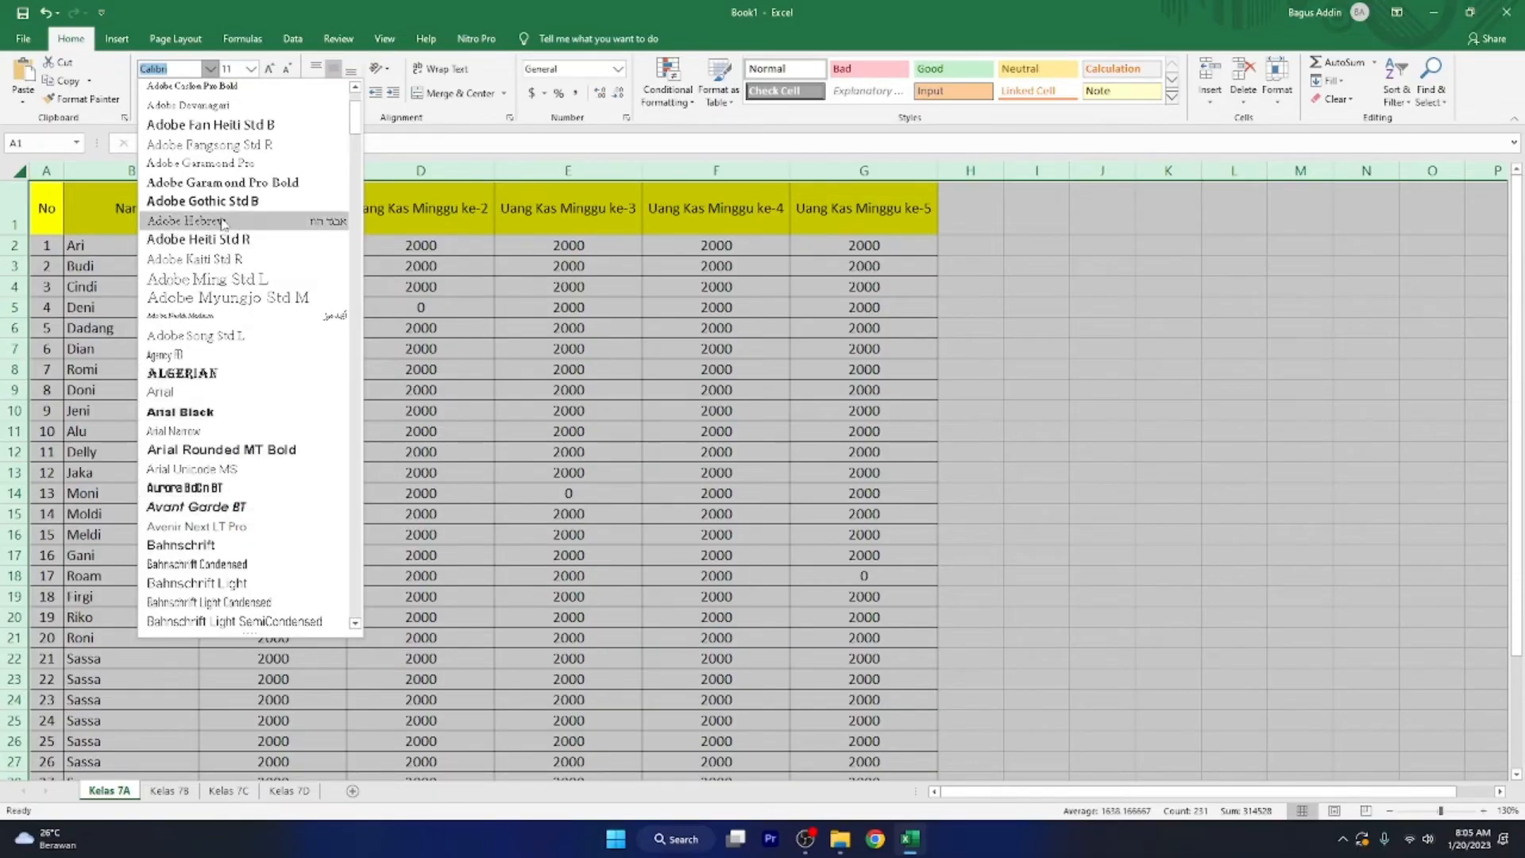
scroll(228, 205, "down", 6)
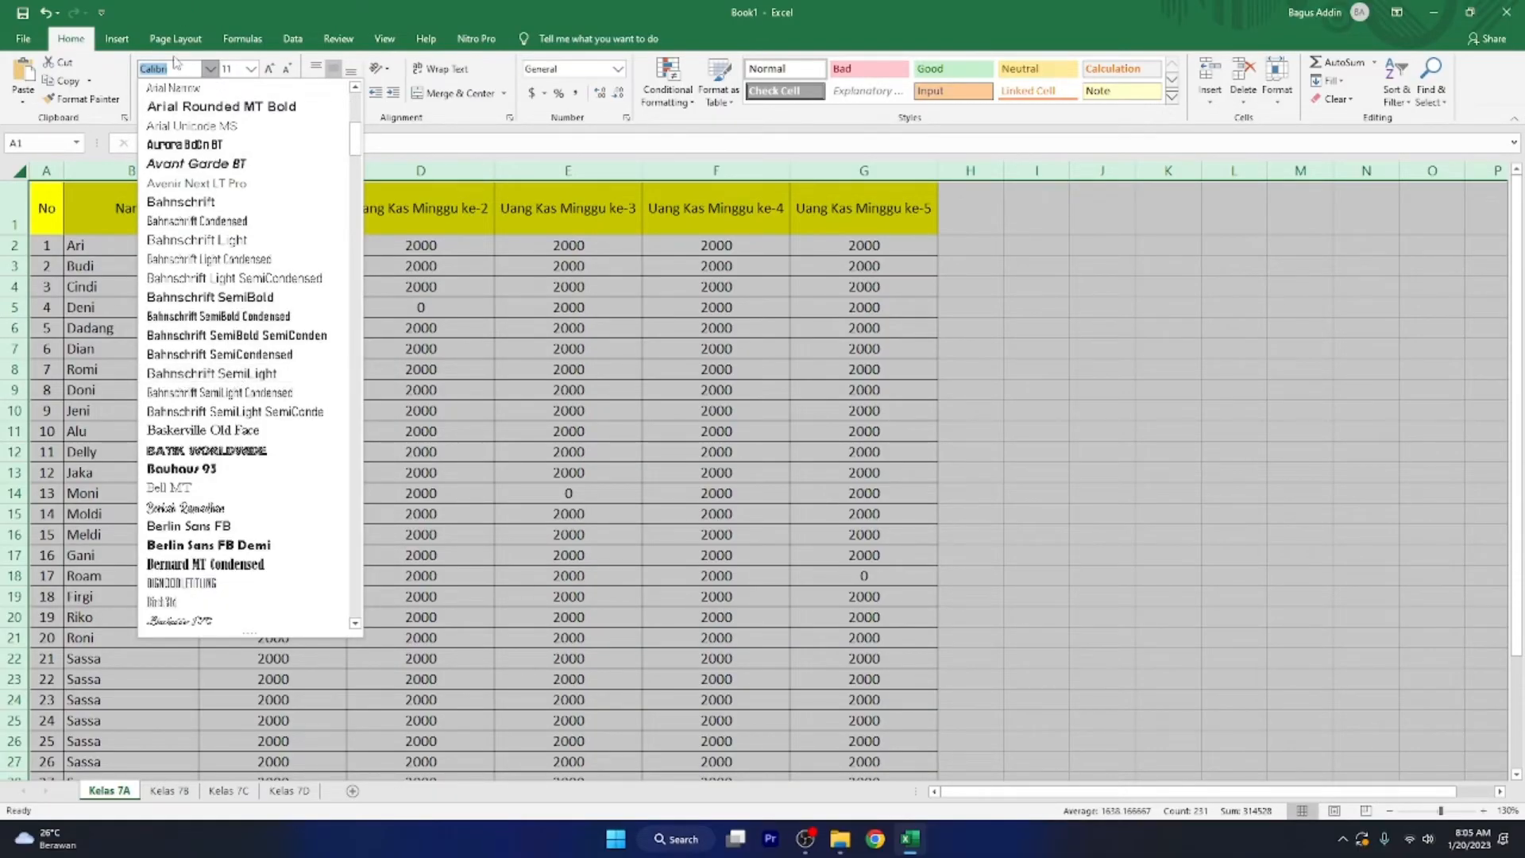
scroll(229, 254, "down", 6)
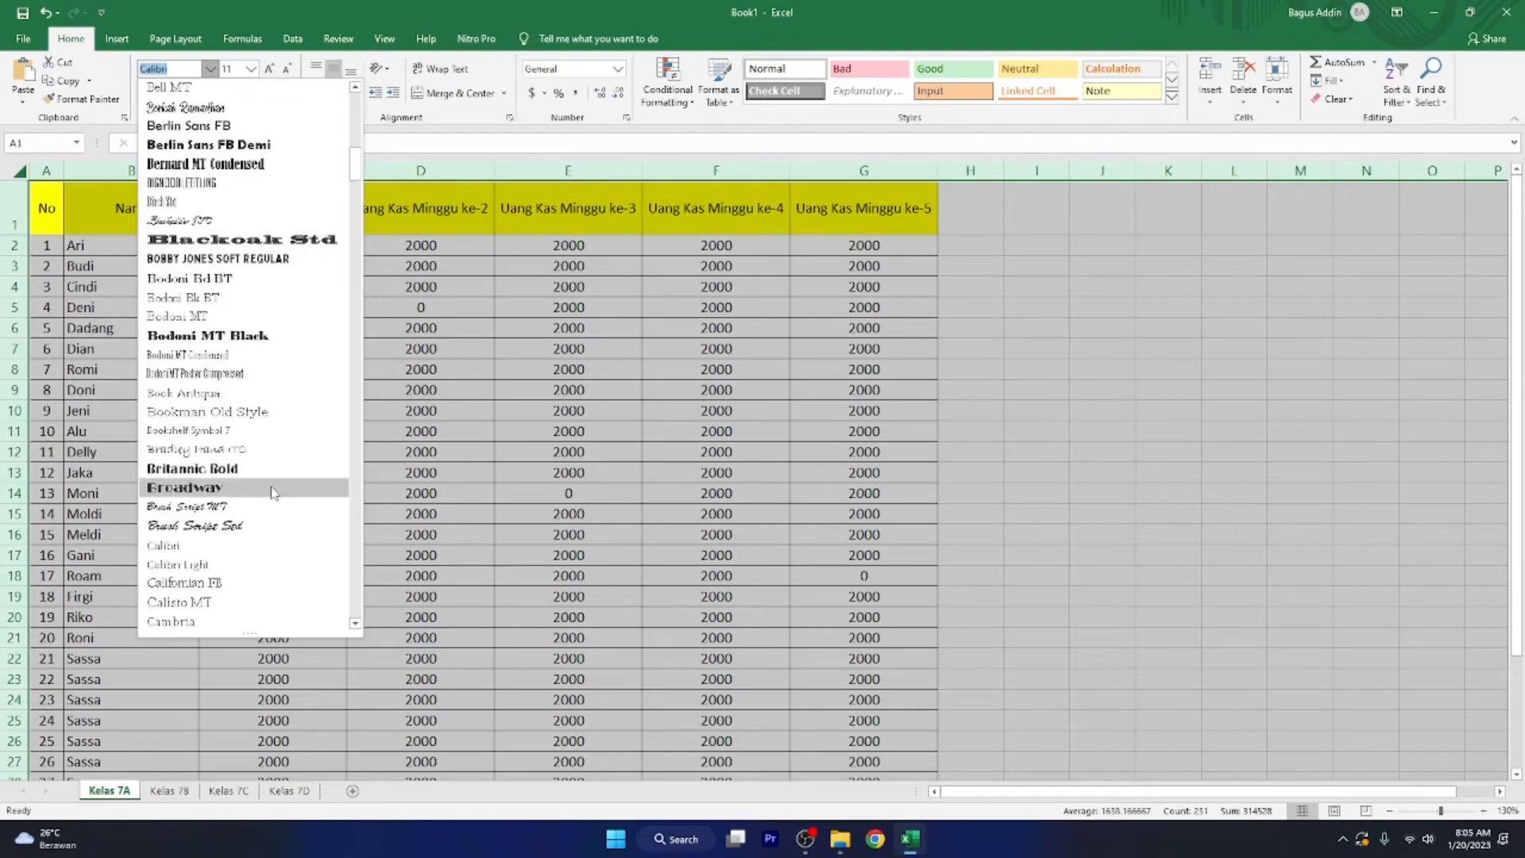
left_click(193, 468)
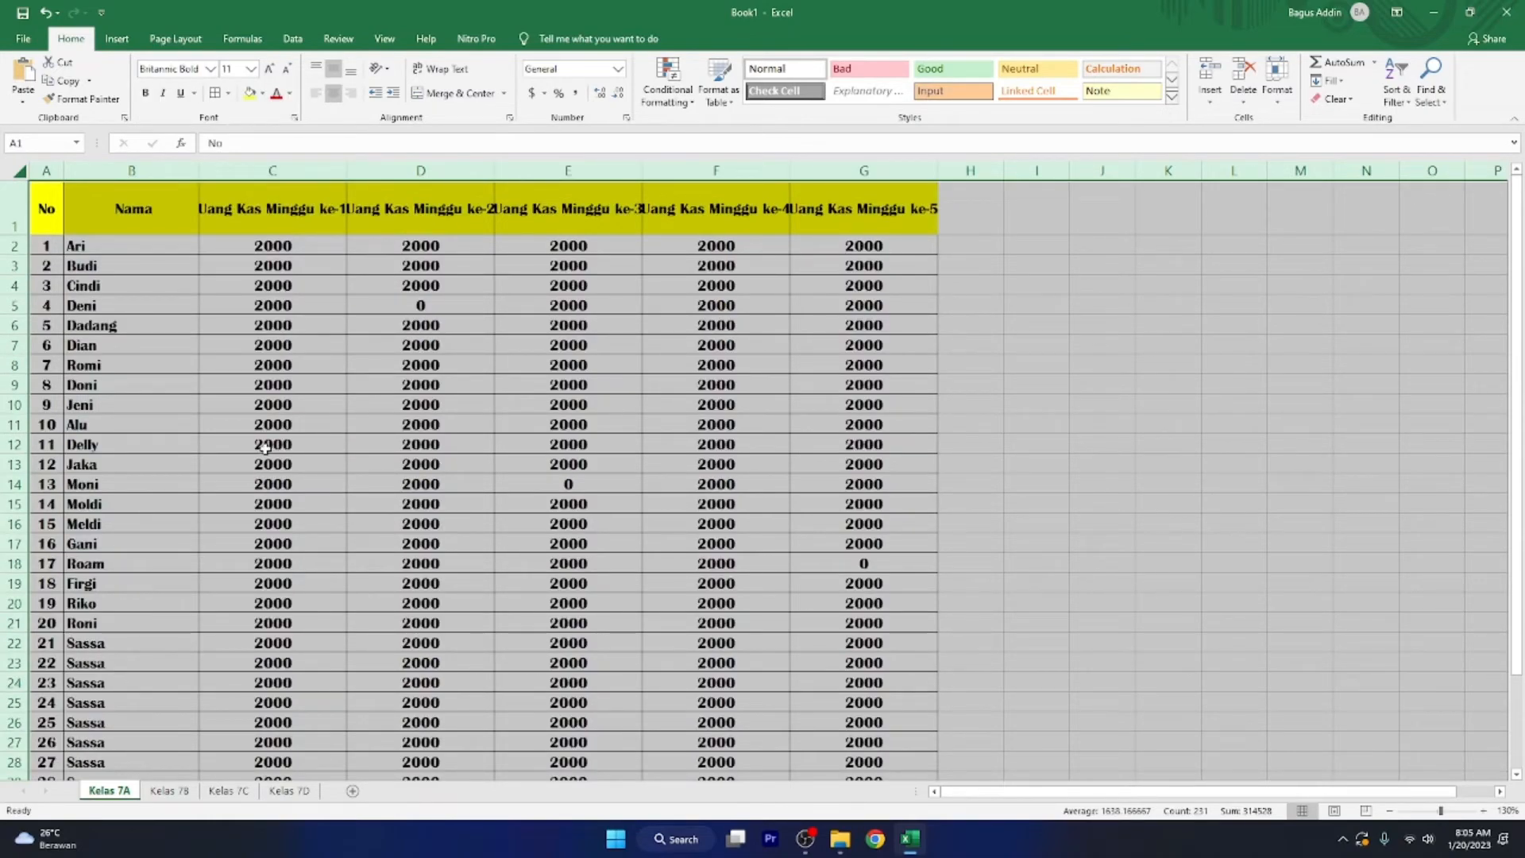
left_click(266, 450)
Step: Autofit the widths of columns C to G to their Uang Kas Minggu headers
double_click(346, 170)
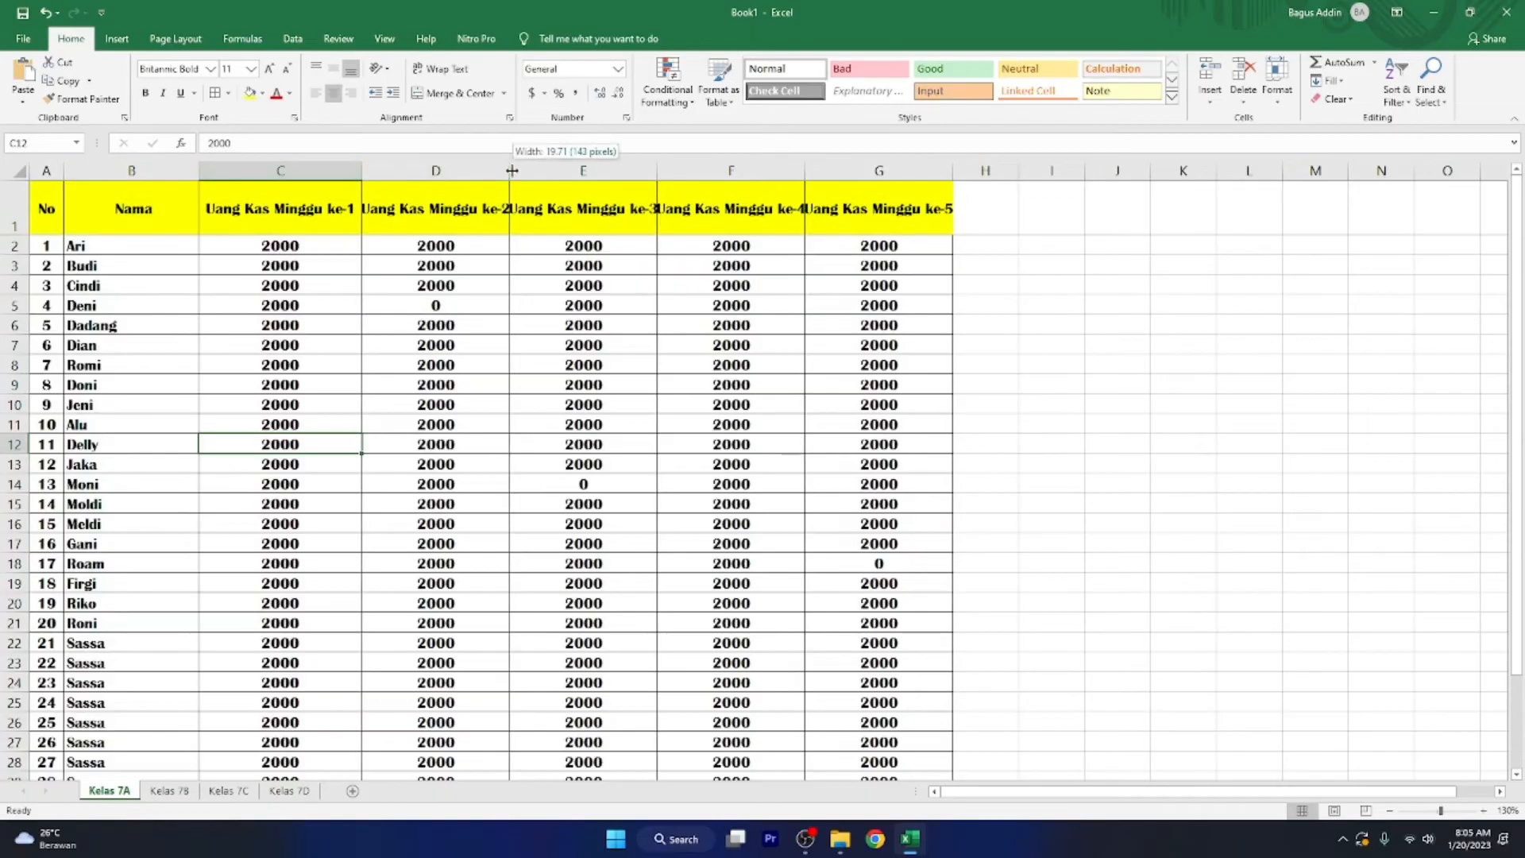
double_click(509, 170)
double_click(672, 170)
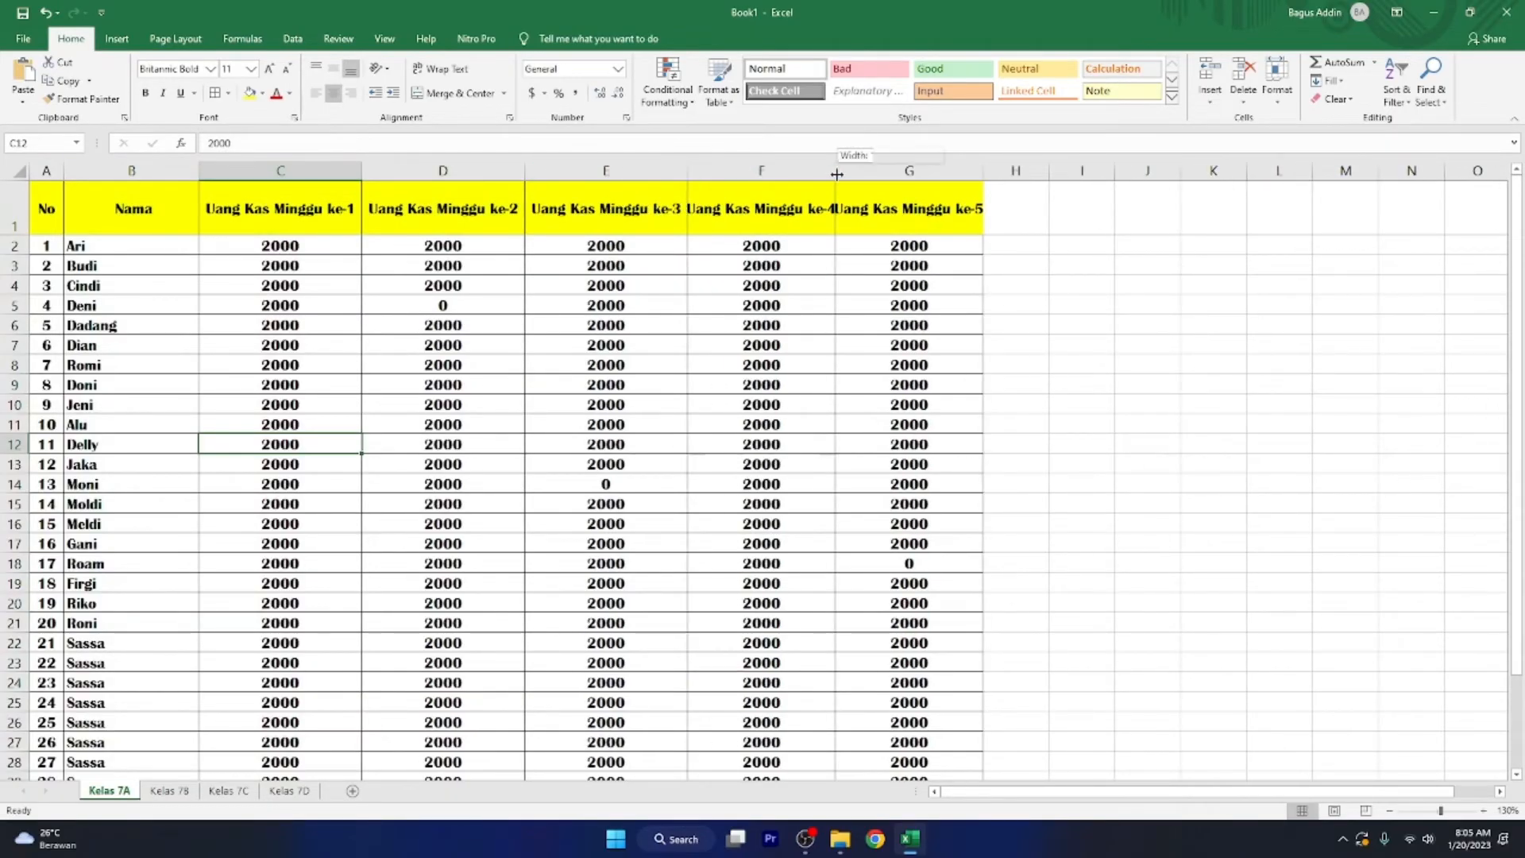
double_click(831, 172)
double_click(998, 172)
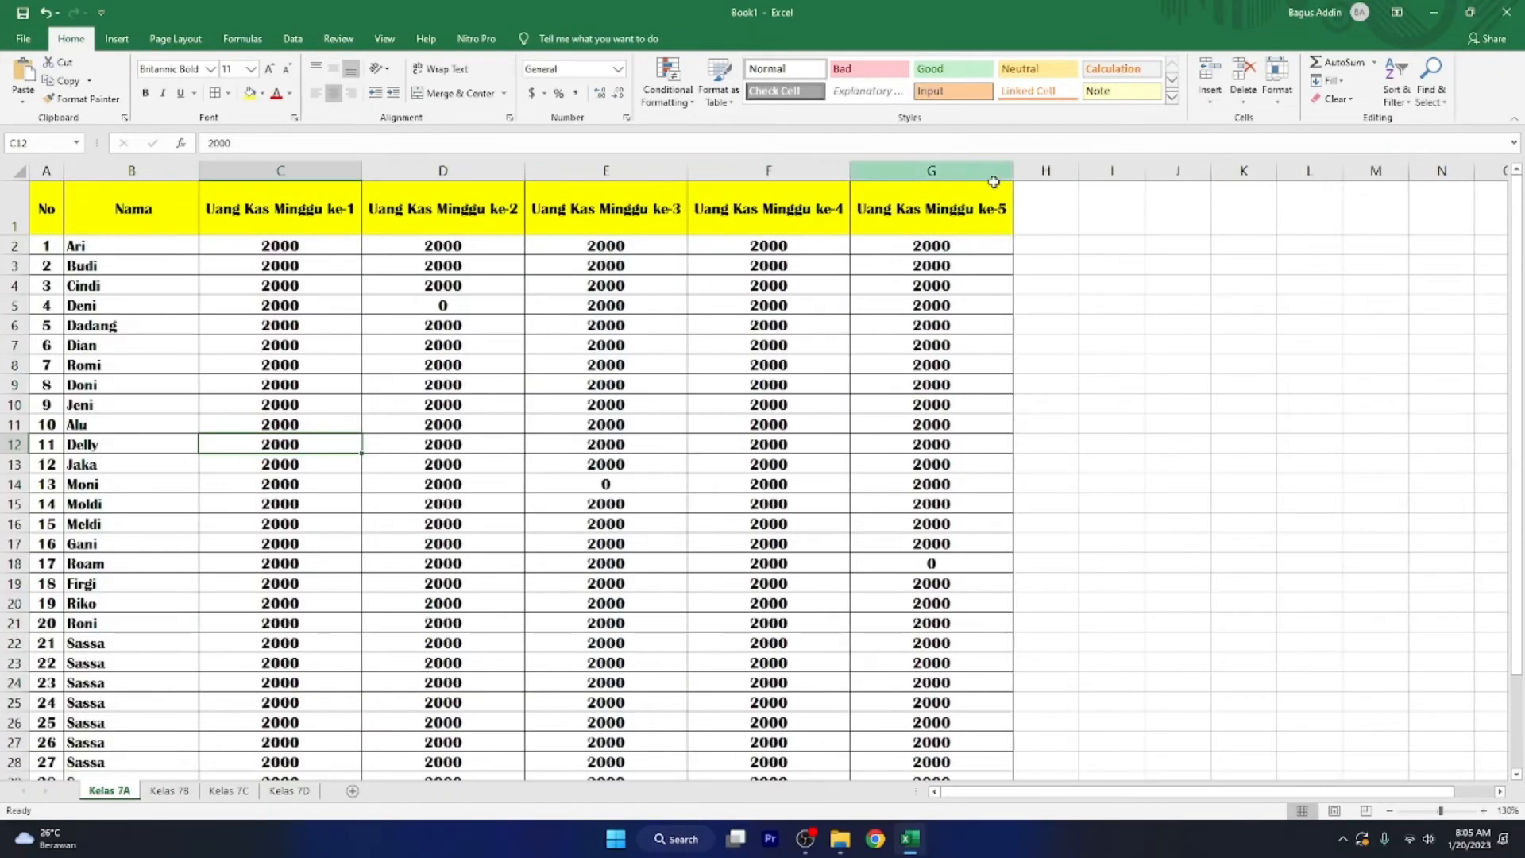
left_click(376, 346)
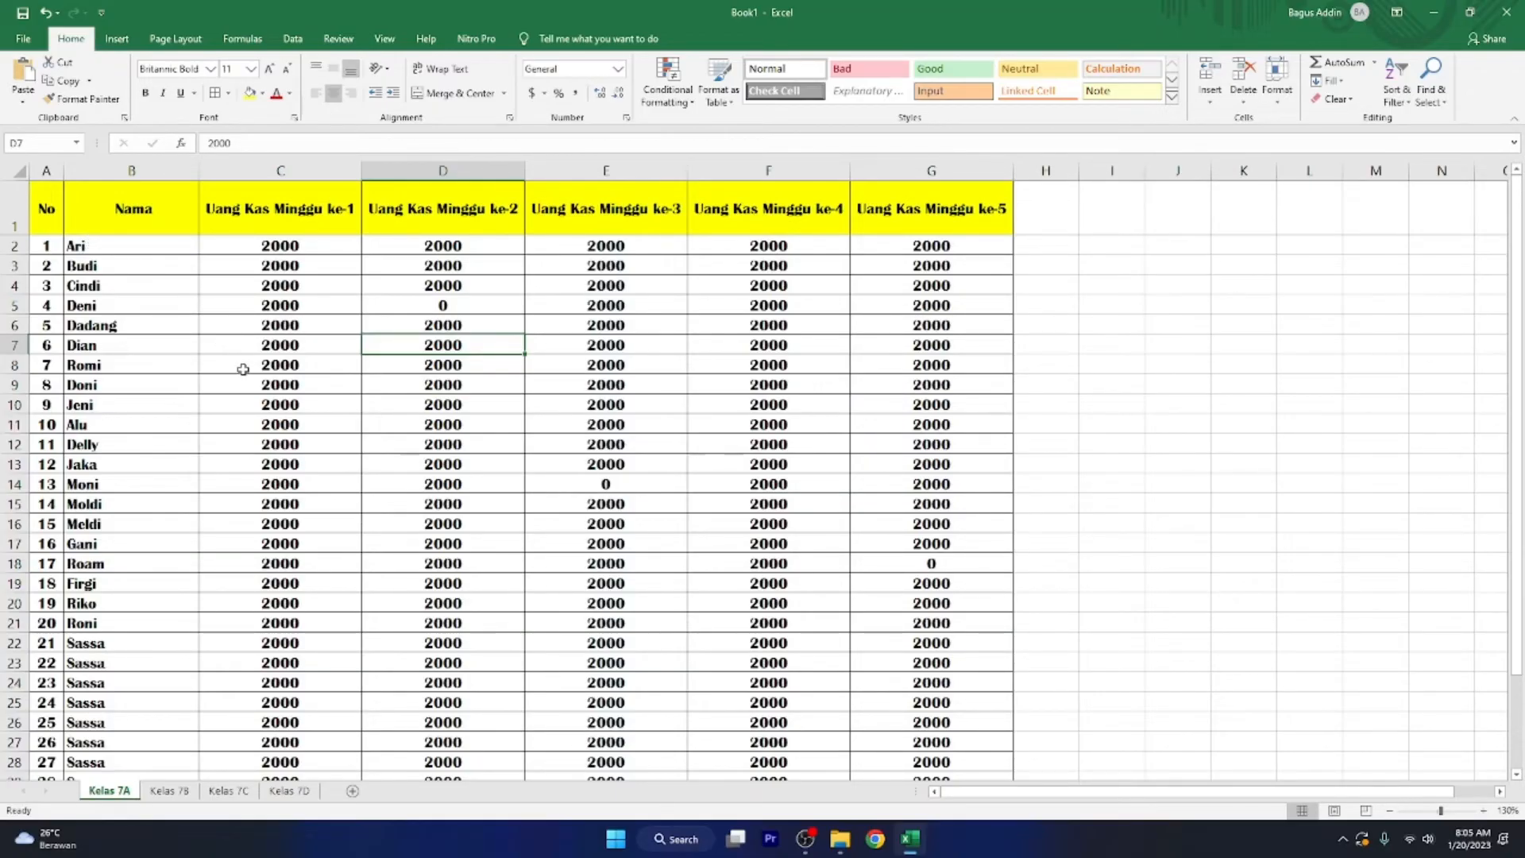
left_click(236, 302)
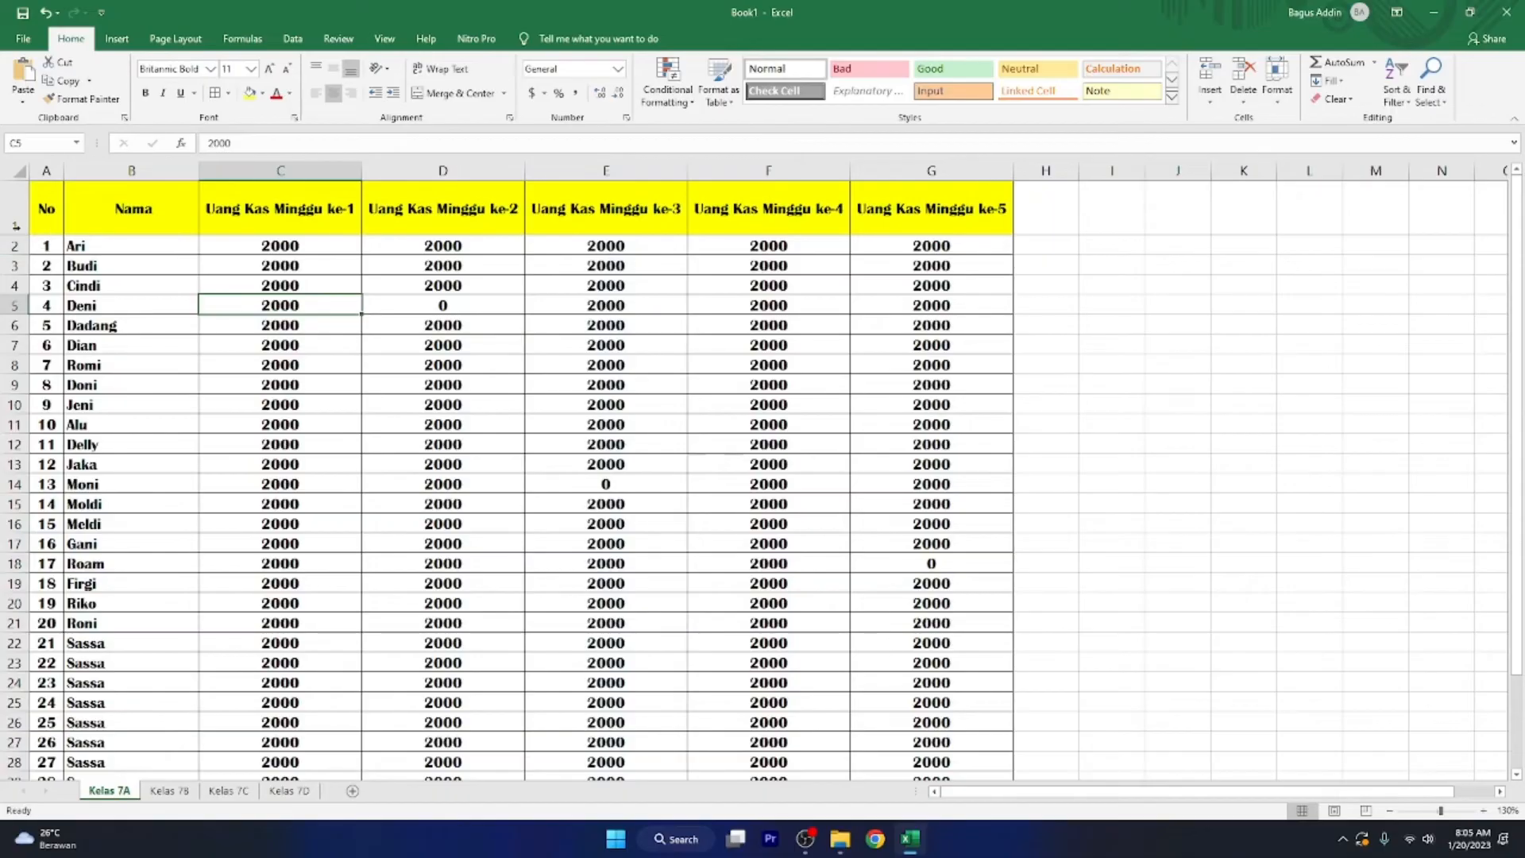
Step: Insert a blank row above the yellow header row
left_click(13, 218)
right_click(12, 219)
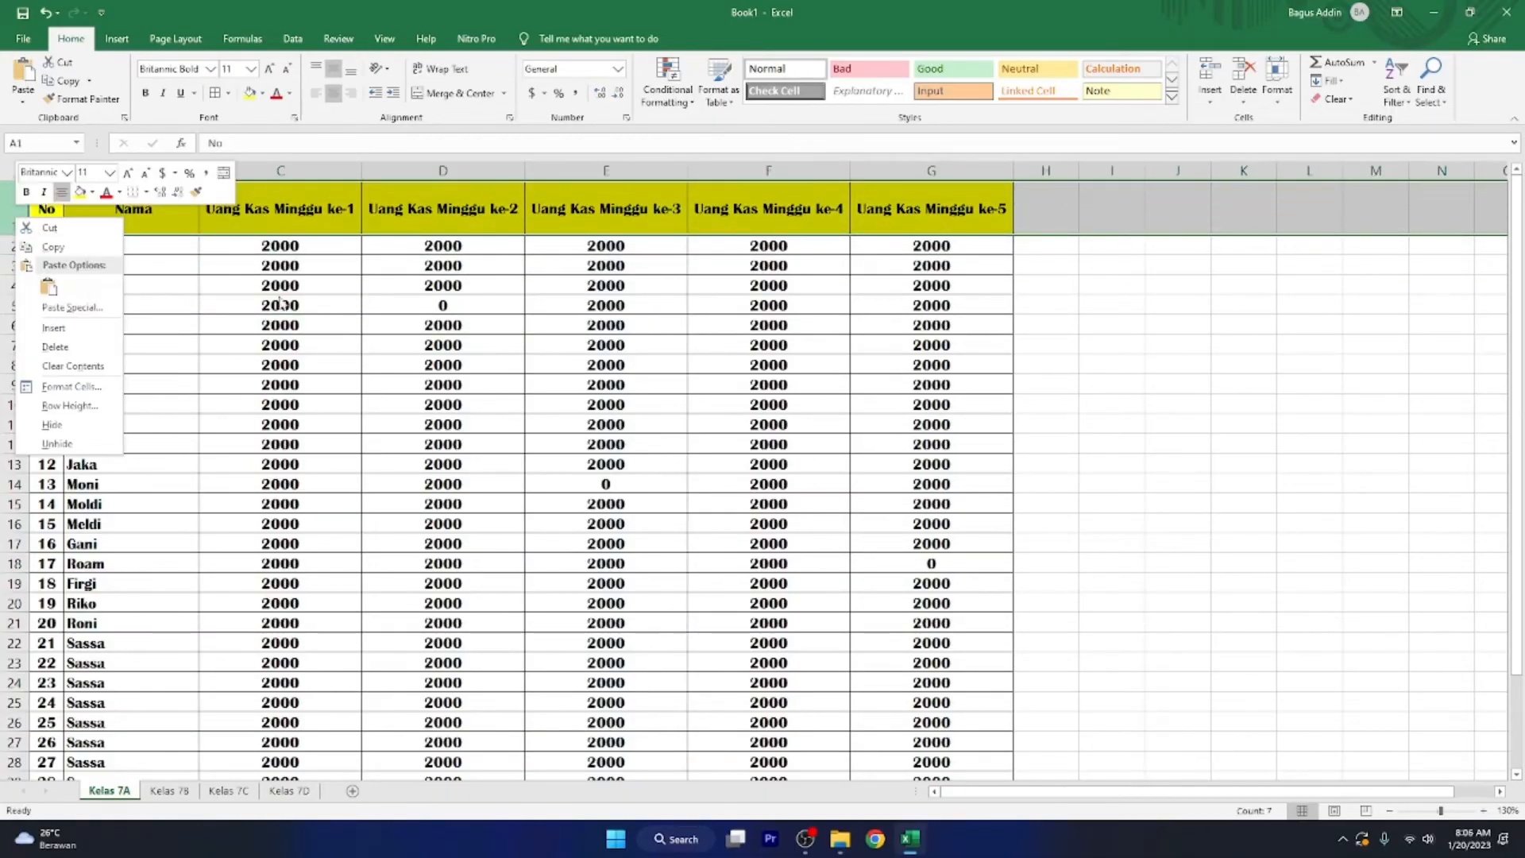
key("Escape")
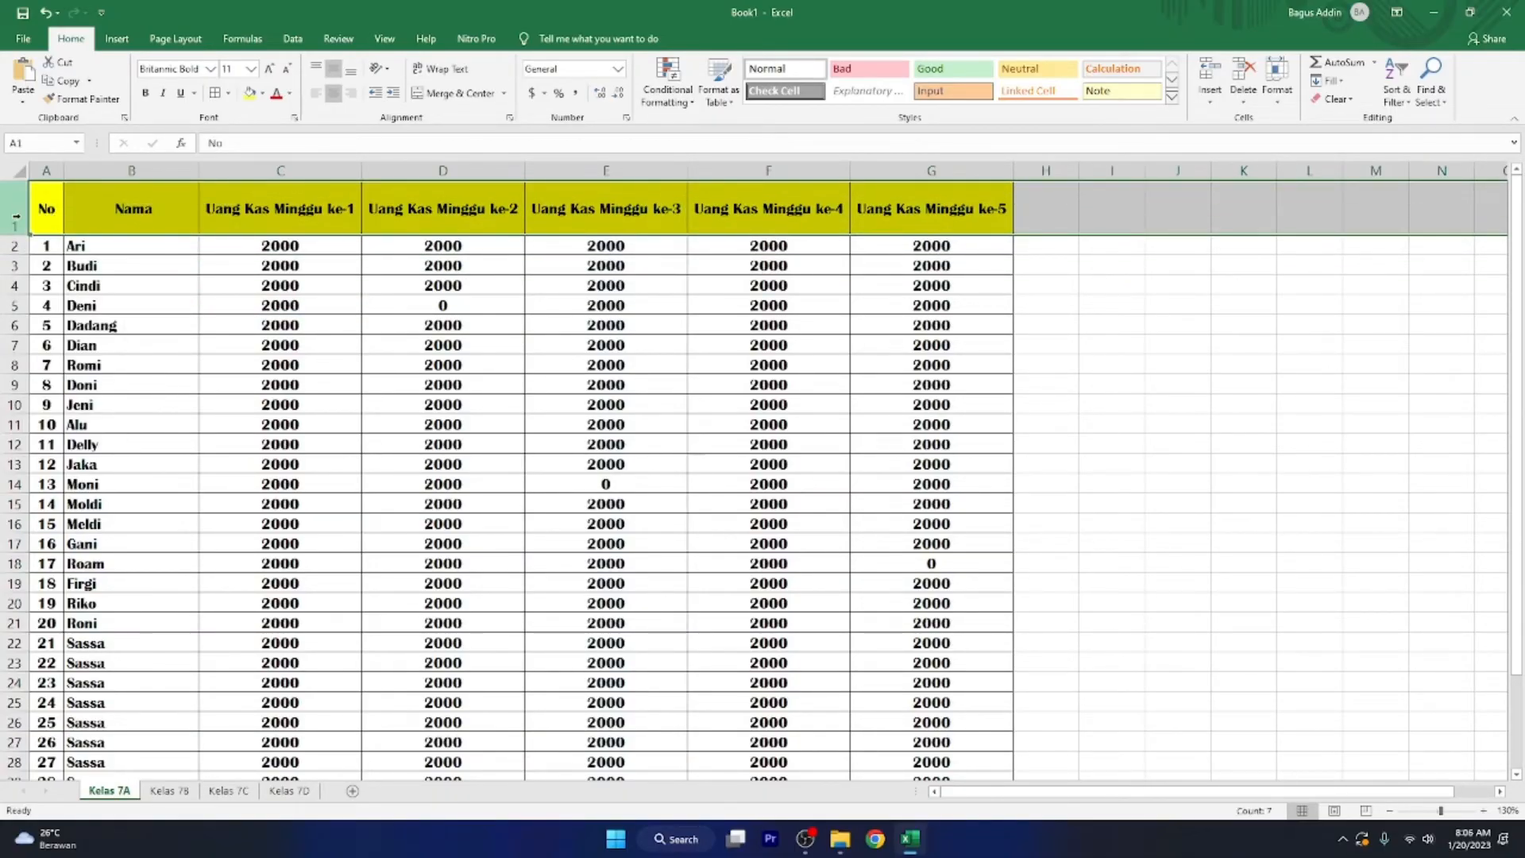
right_click(23, 224)
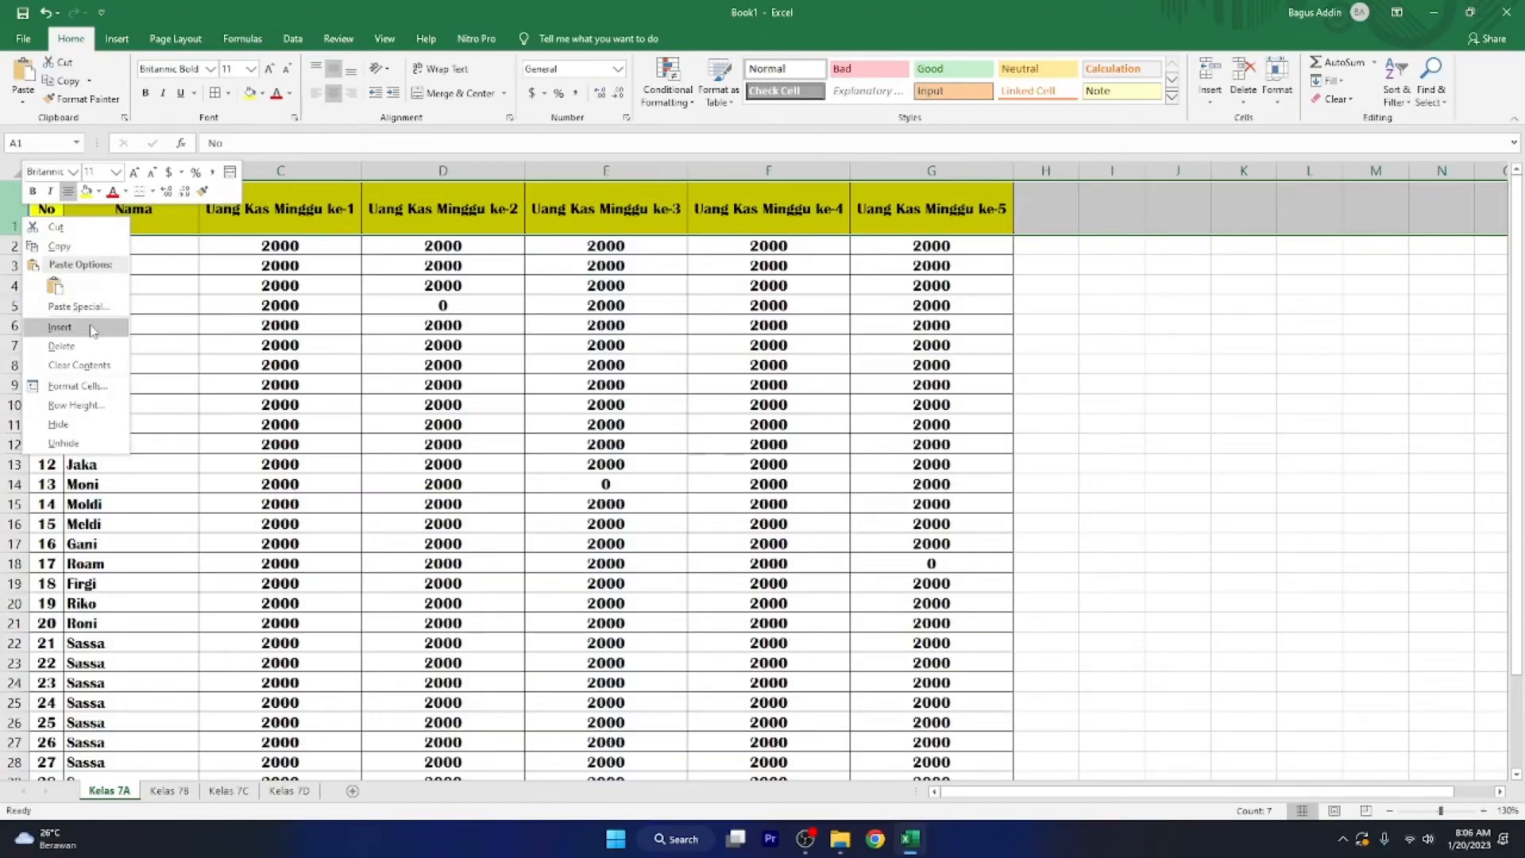
left_click(63, 327)
left_click(111, 288)
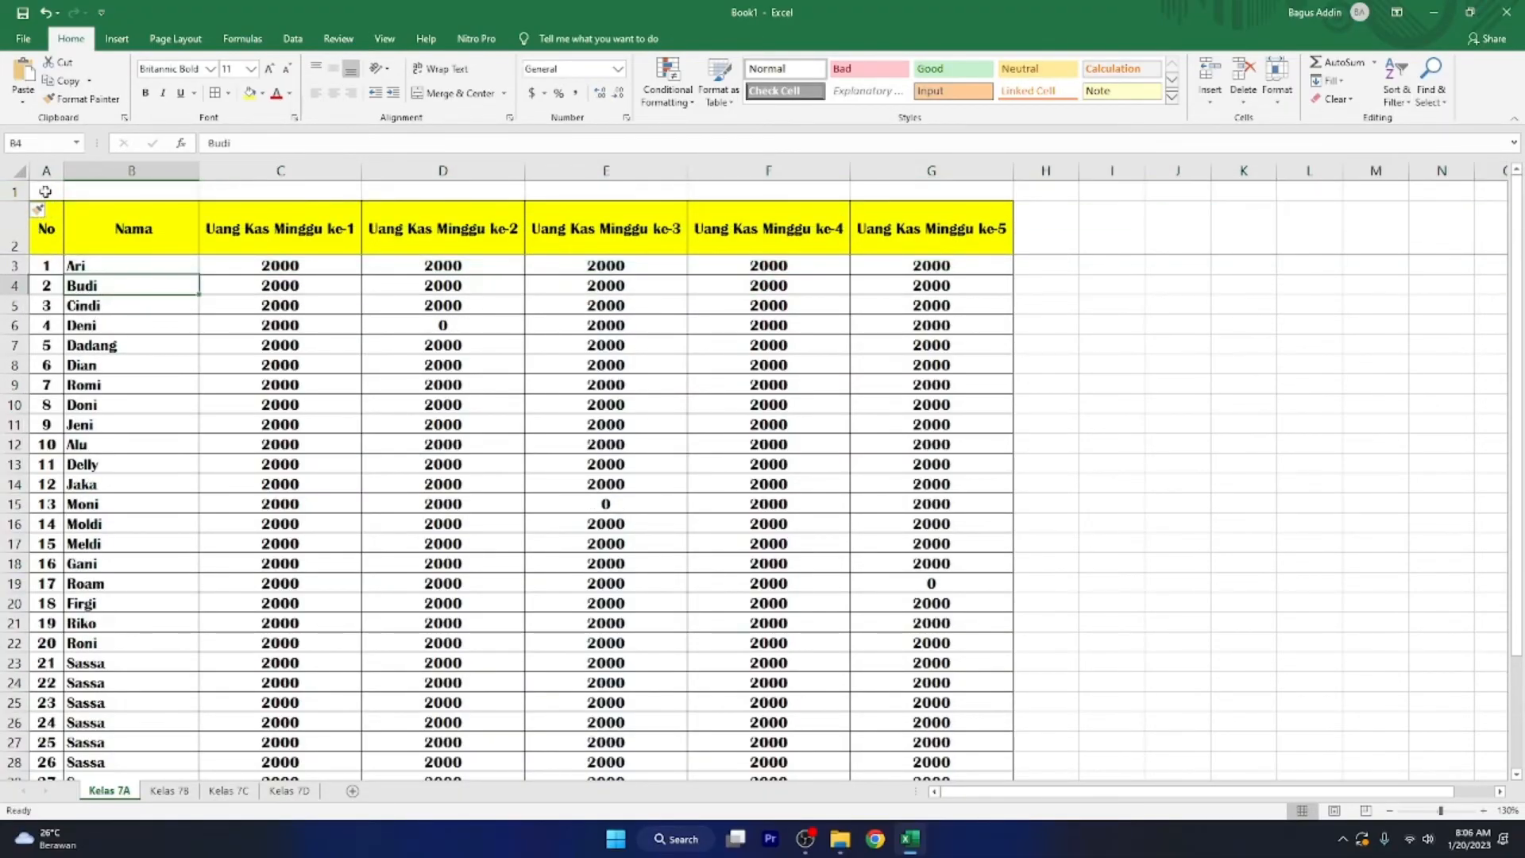
left_click_drag(43, 193, 48, 233)
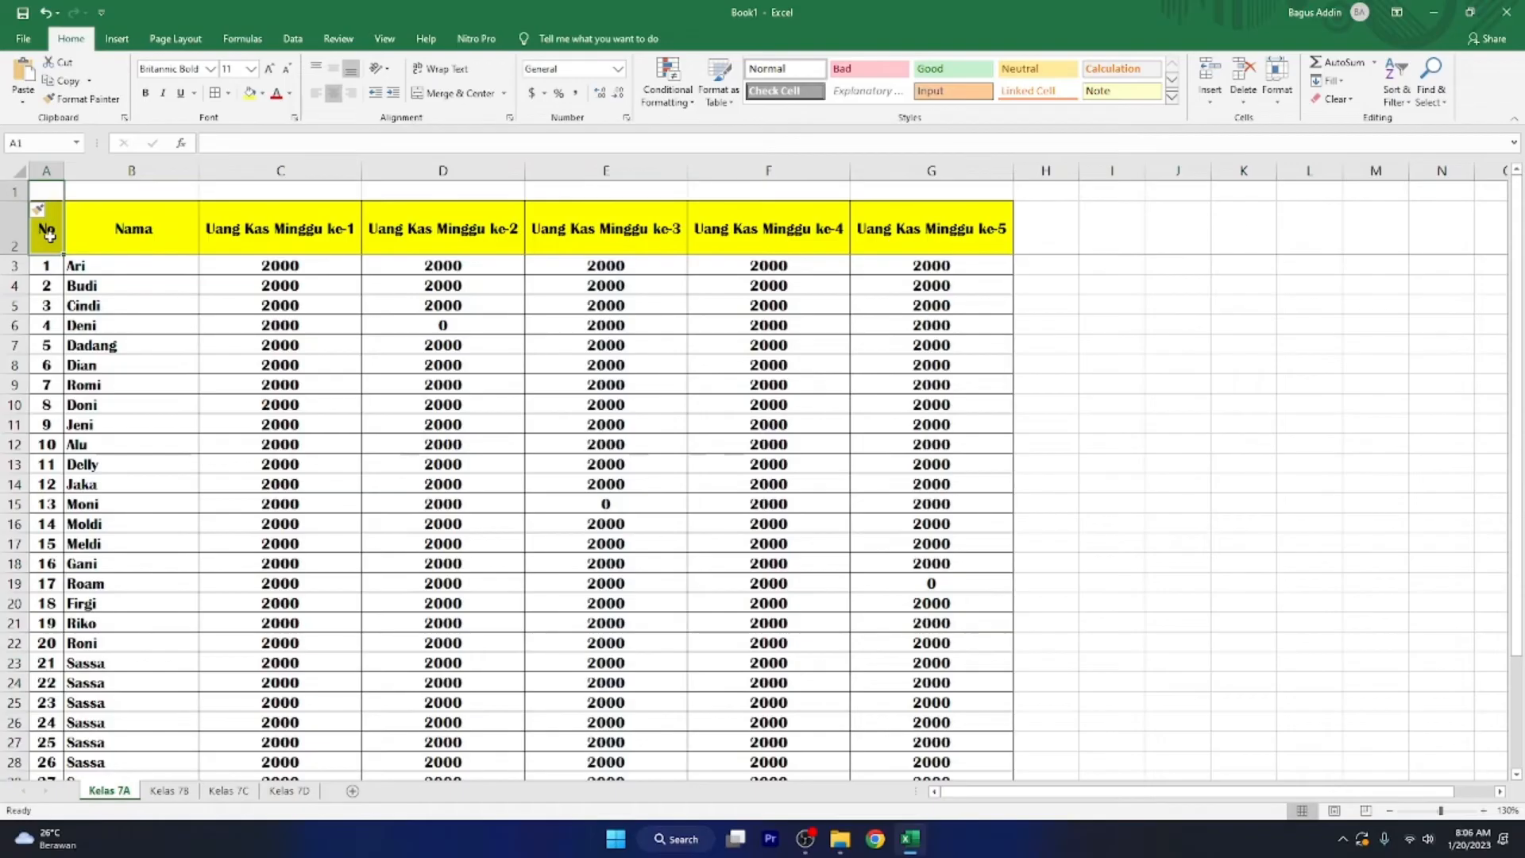
right_click(49, 233)
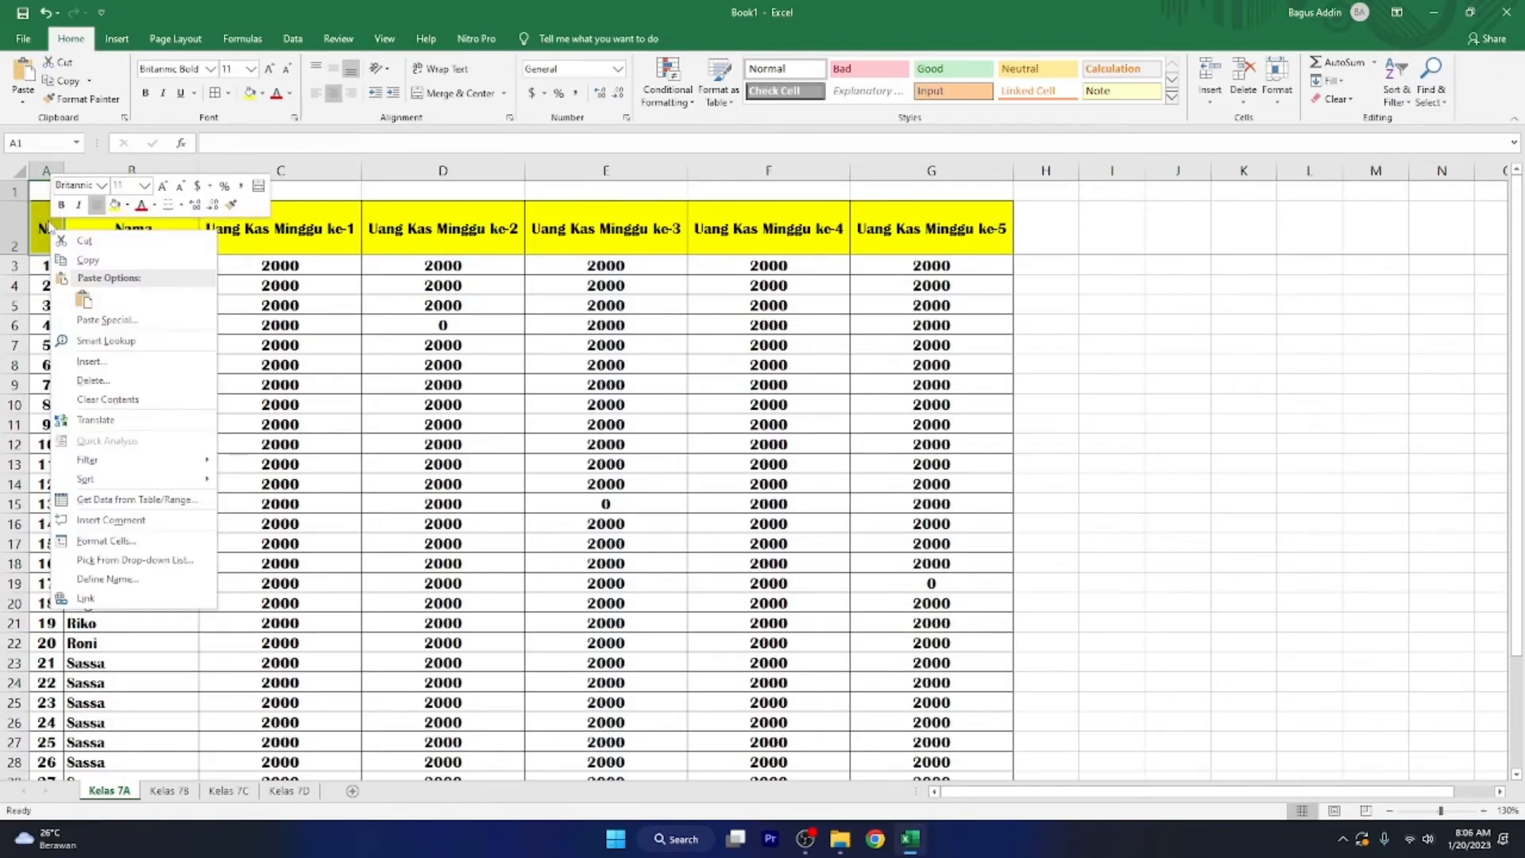
key("Escape")
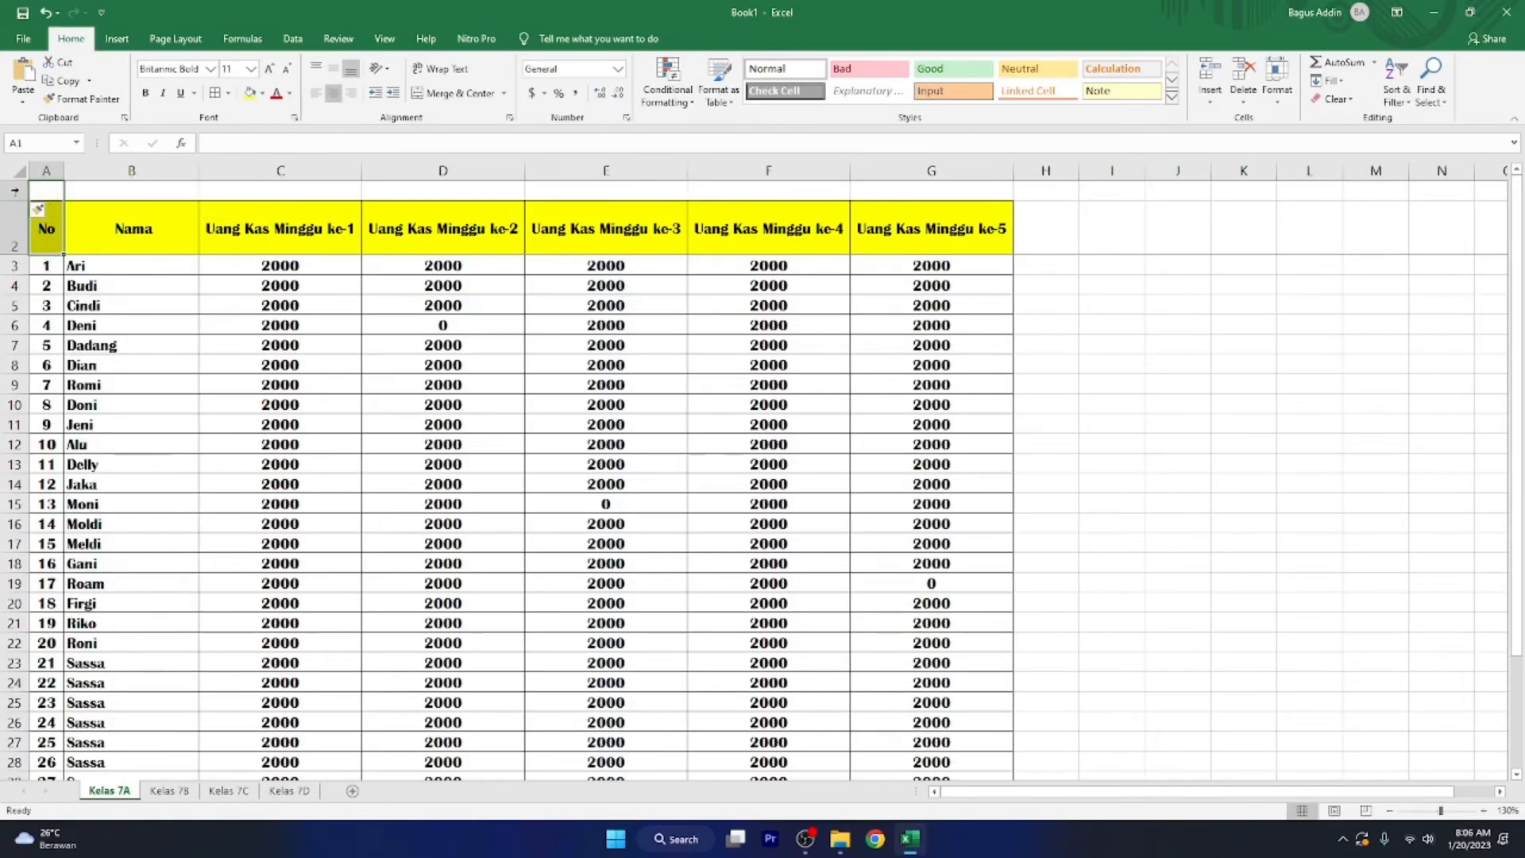
Step: Merge and centre the No header across A1:A2 and the Nama header across B1:B2
left_click(48, 193)
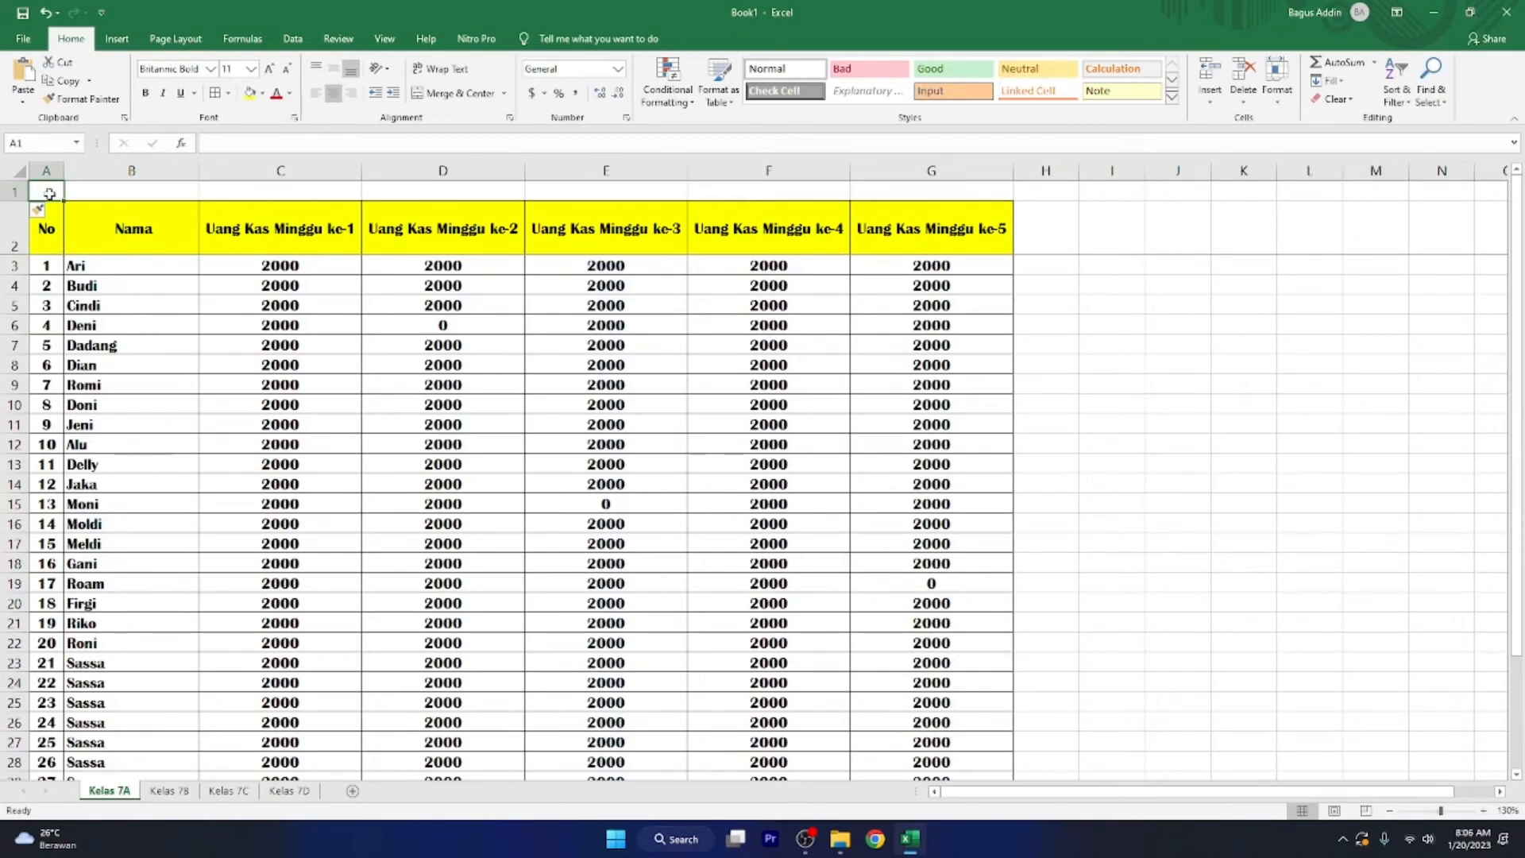
left_click_drag(51, 190, 50, 232)
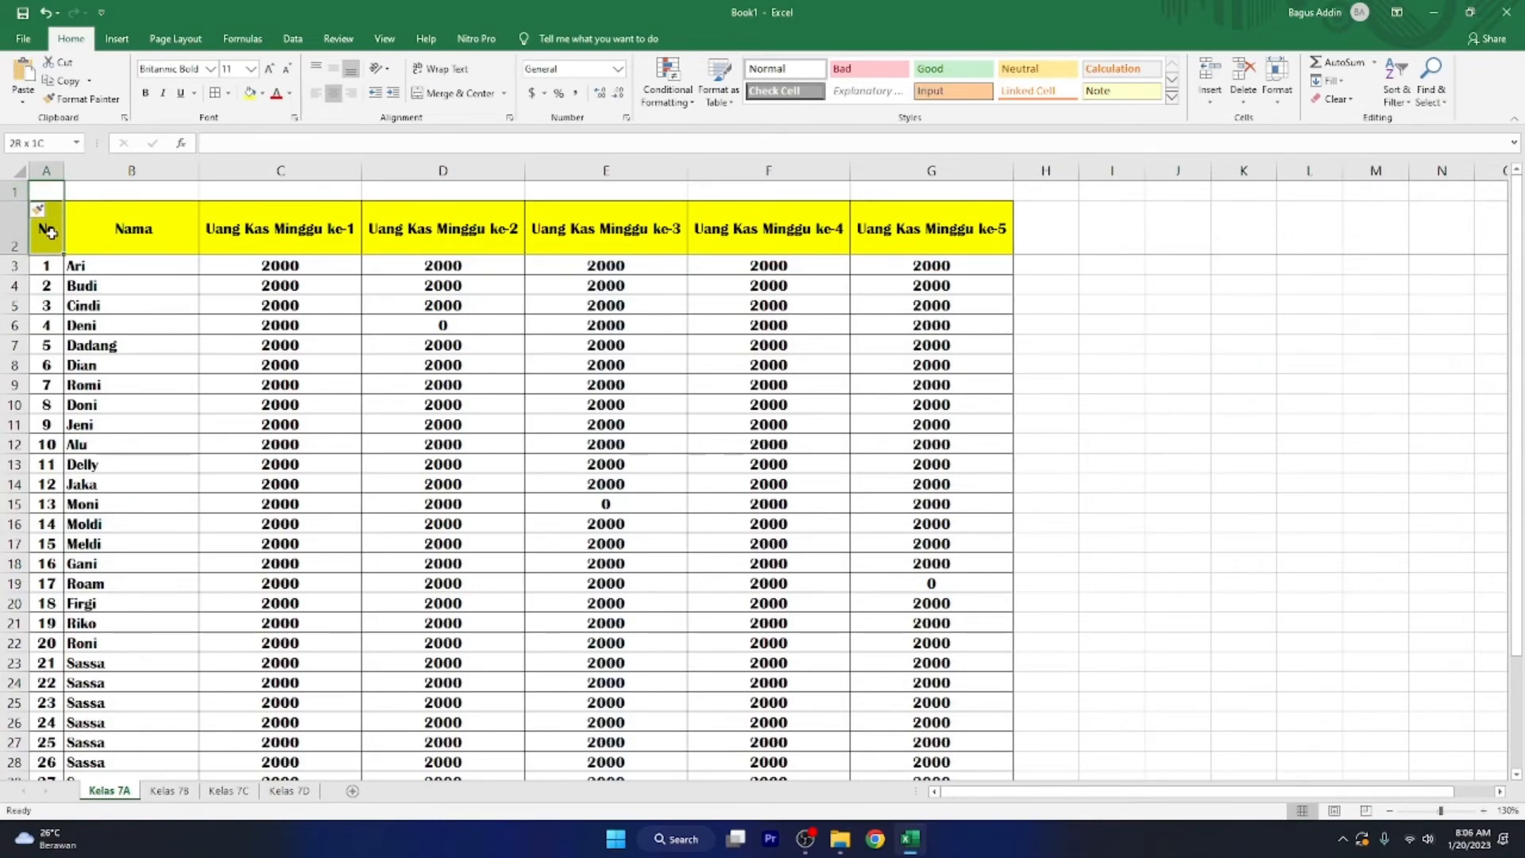
right_click(50, 231)
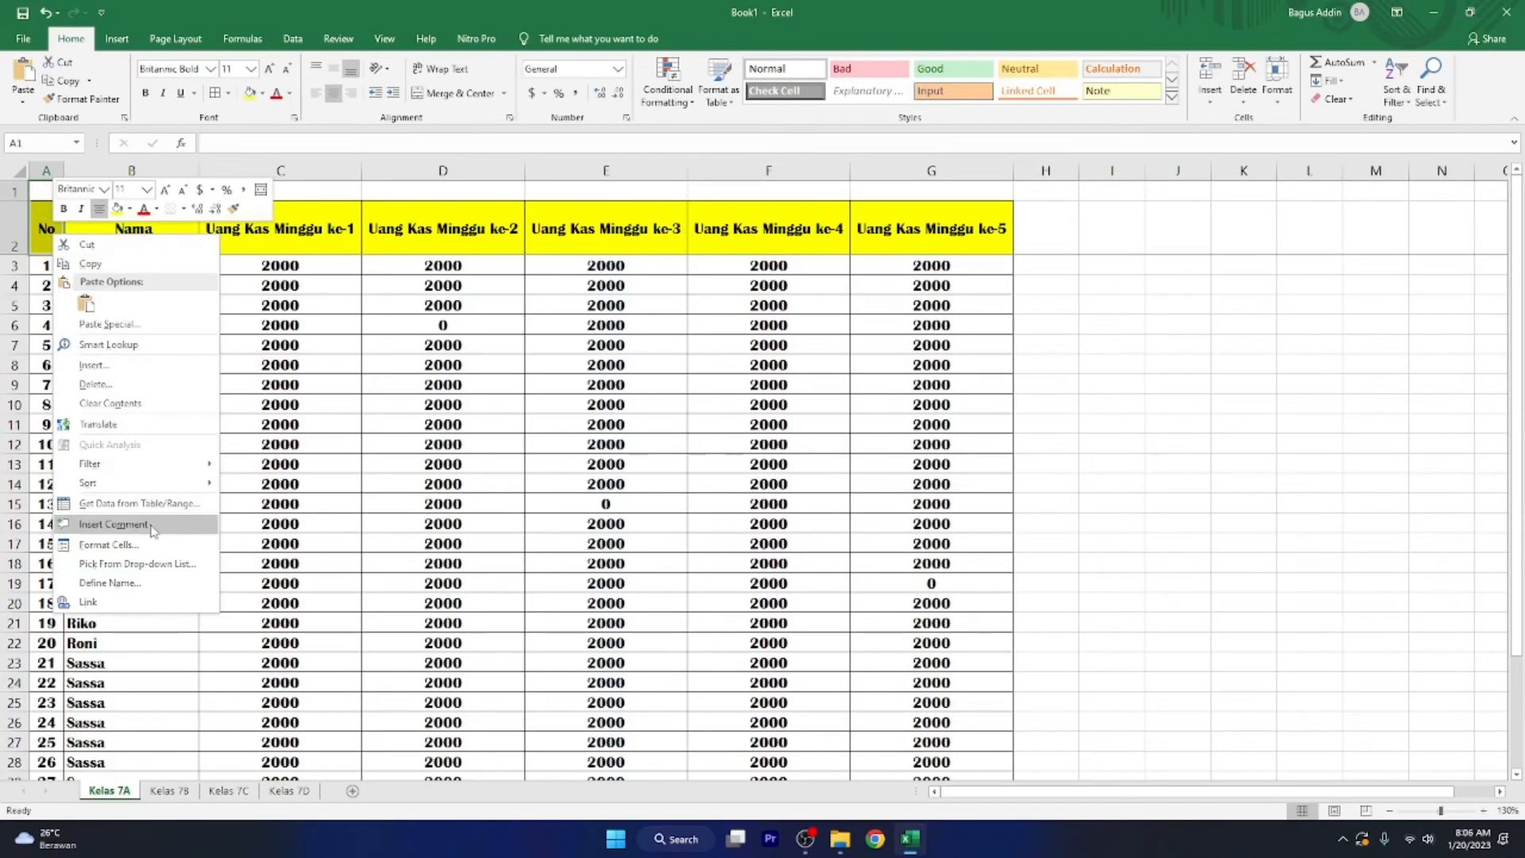
left_click(553, 10)
left_click(457, 93)
left_click_drag(132, 191, 132, 234)
left_click(457, 93)
Step: Merge and centre C1:G1 and enter the shared heading "Uang Kas Minggu ke-" in it
left_click_drag(313, 192, 889, 187)
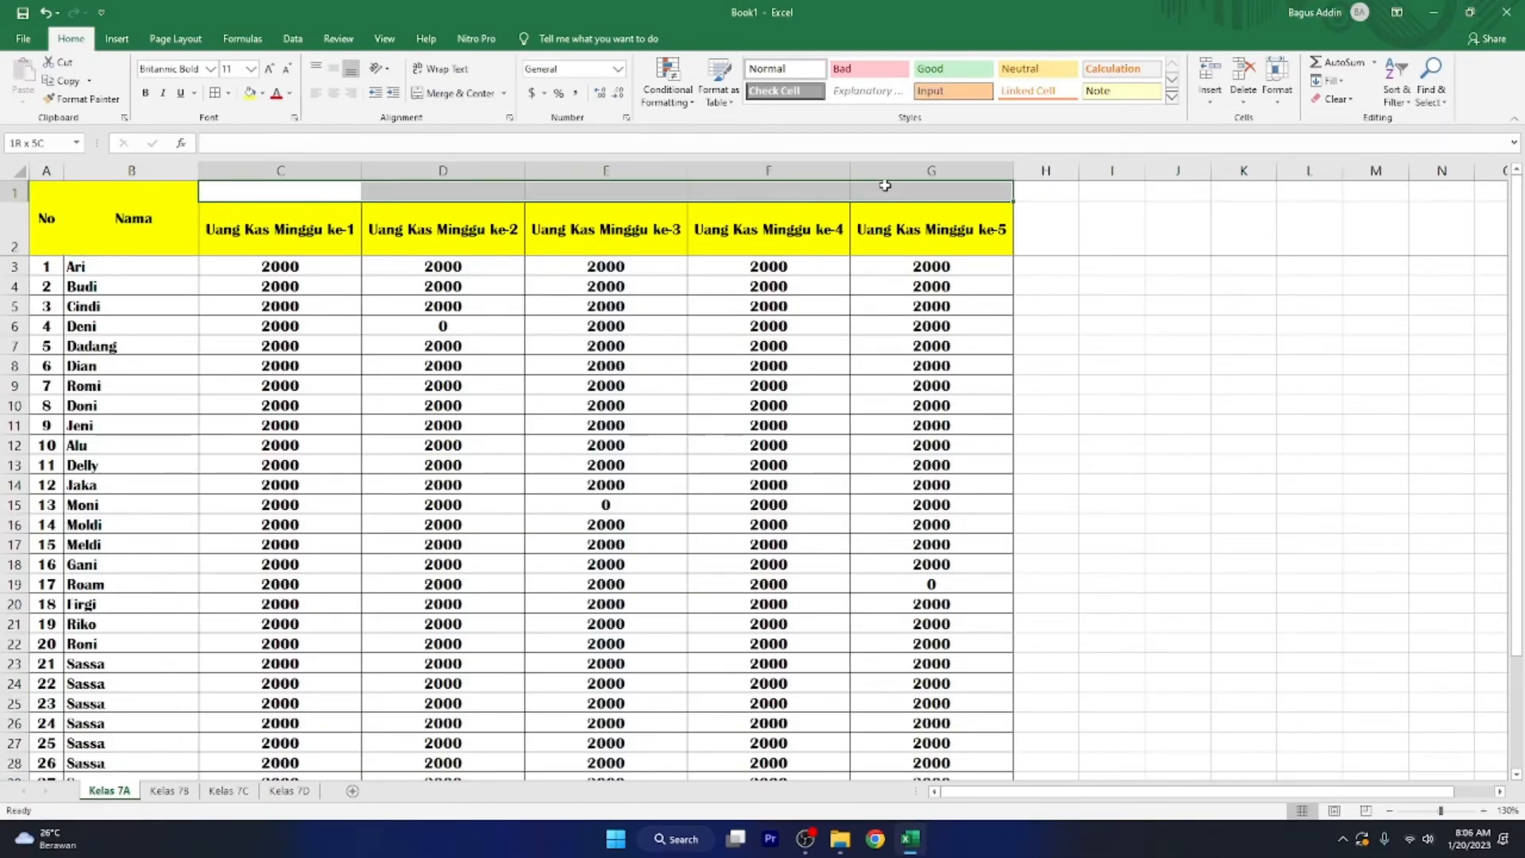
left_click(452, 93)
double_click(461, 192)
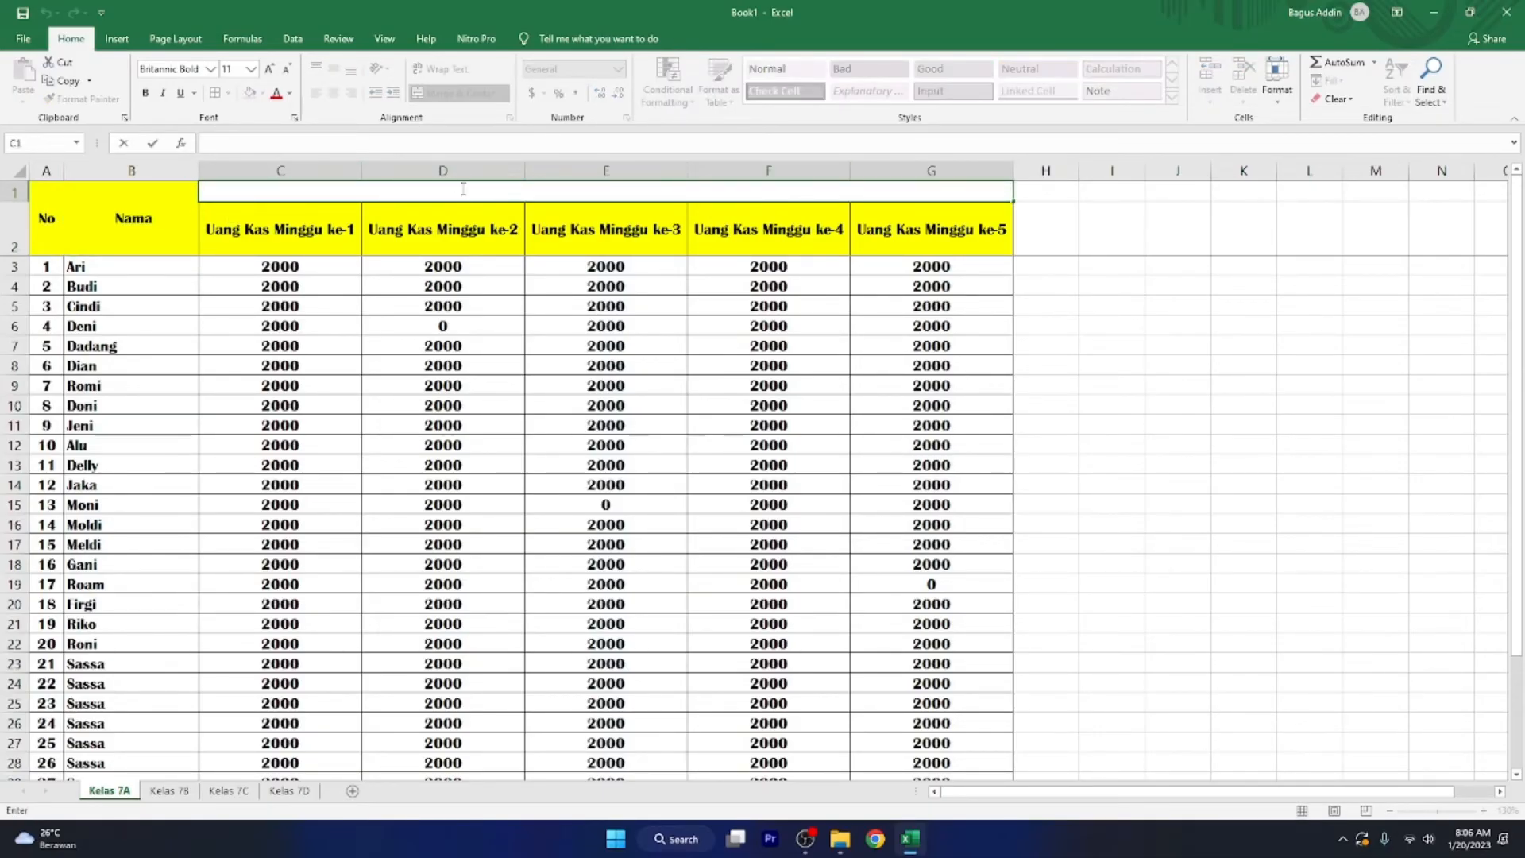
type("Uang Kas Minggu ke-1")
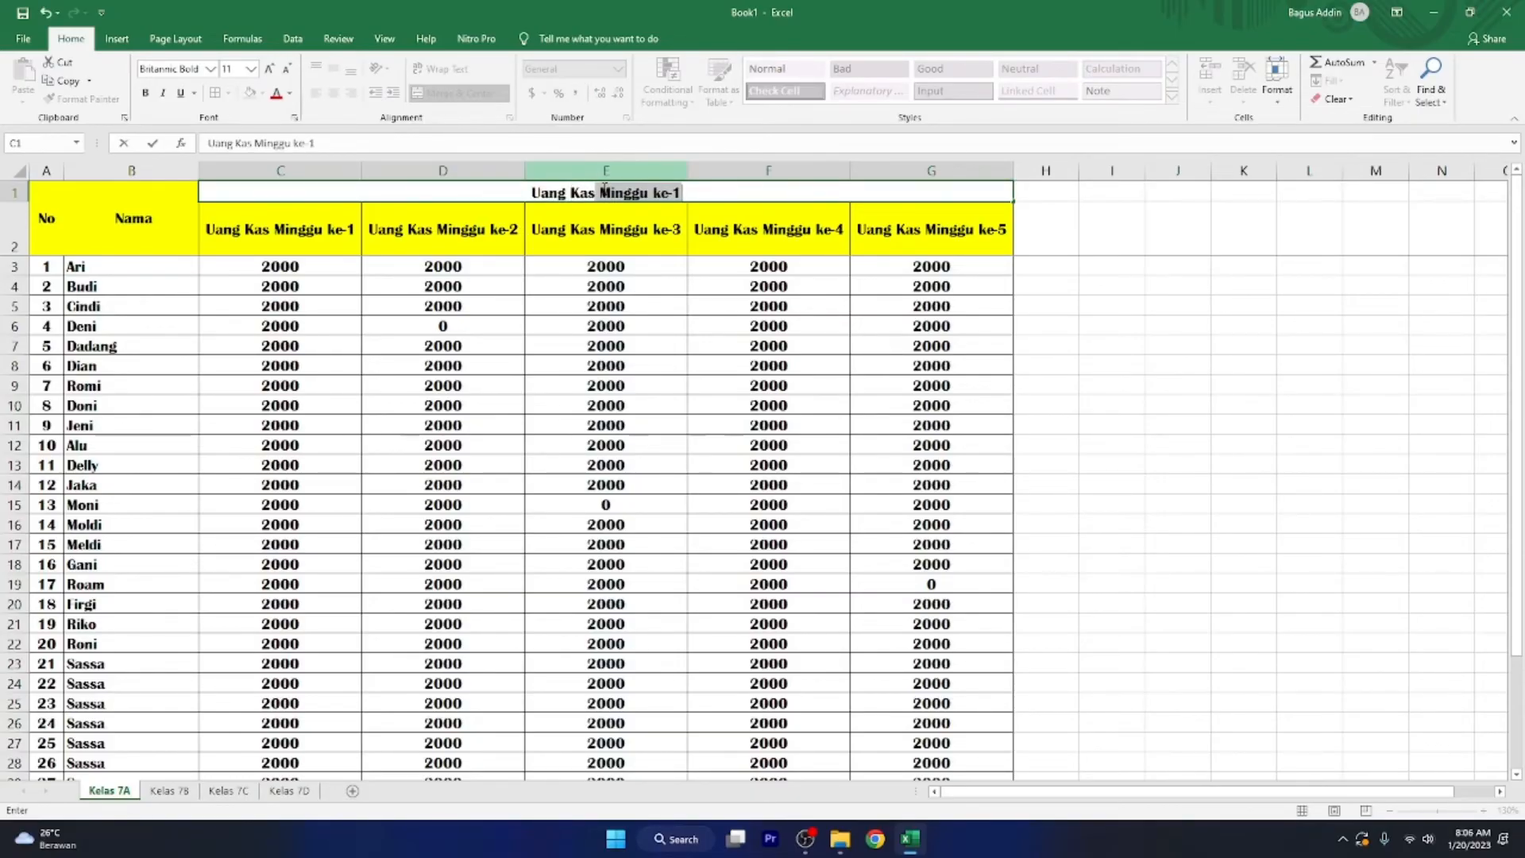
left_click(677, 191)
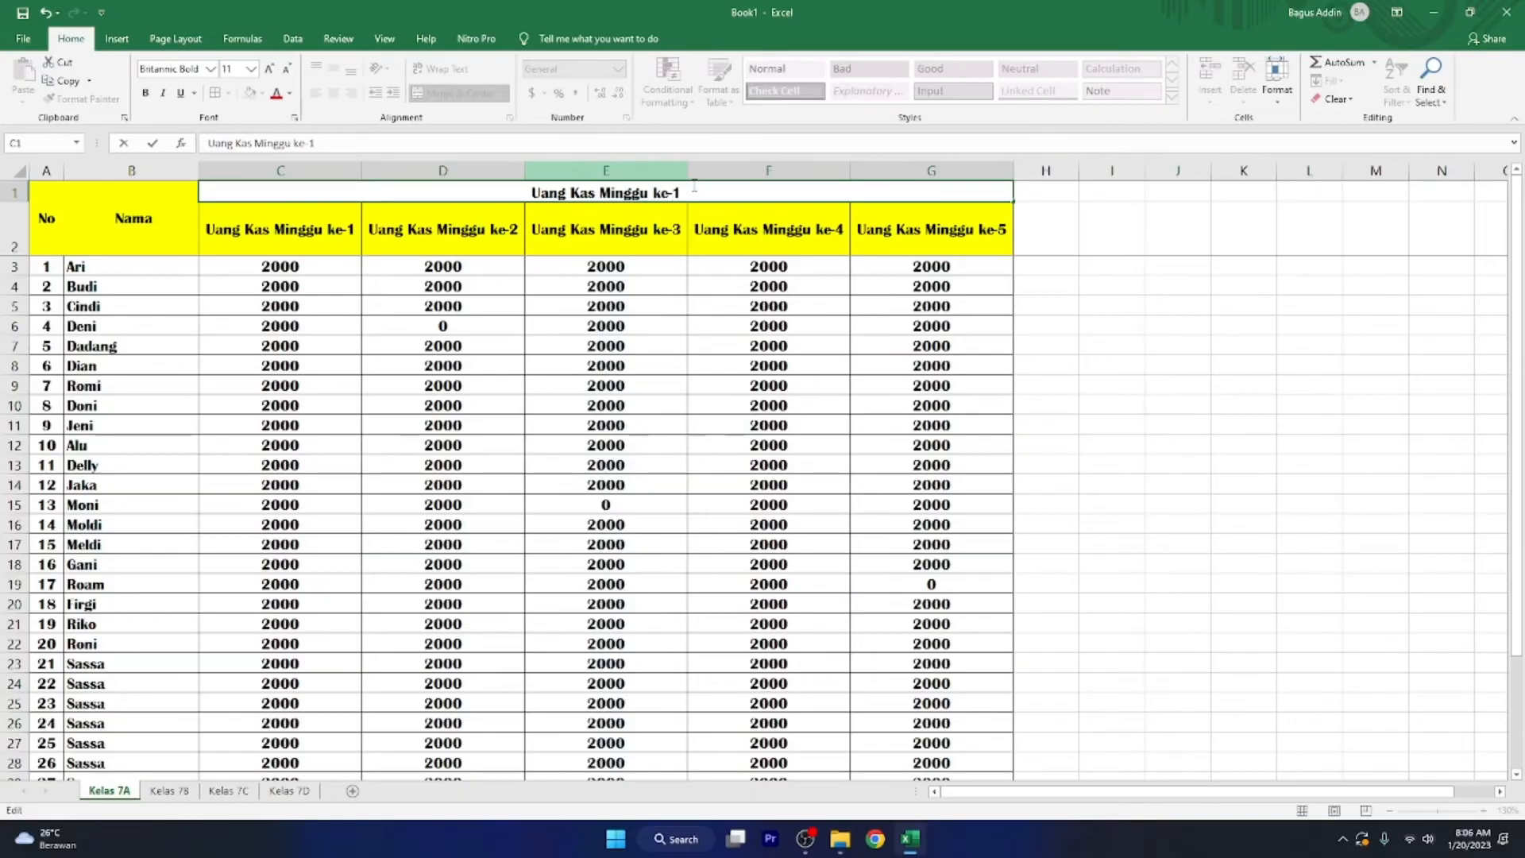
key("Delete")
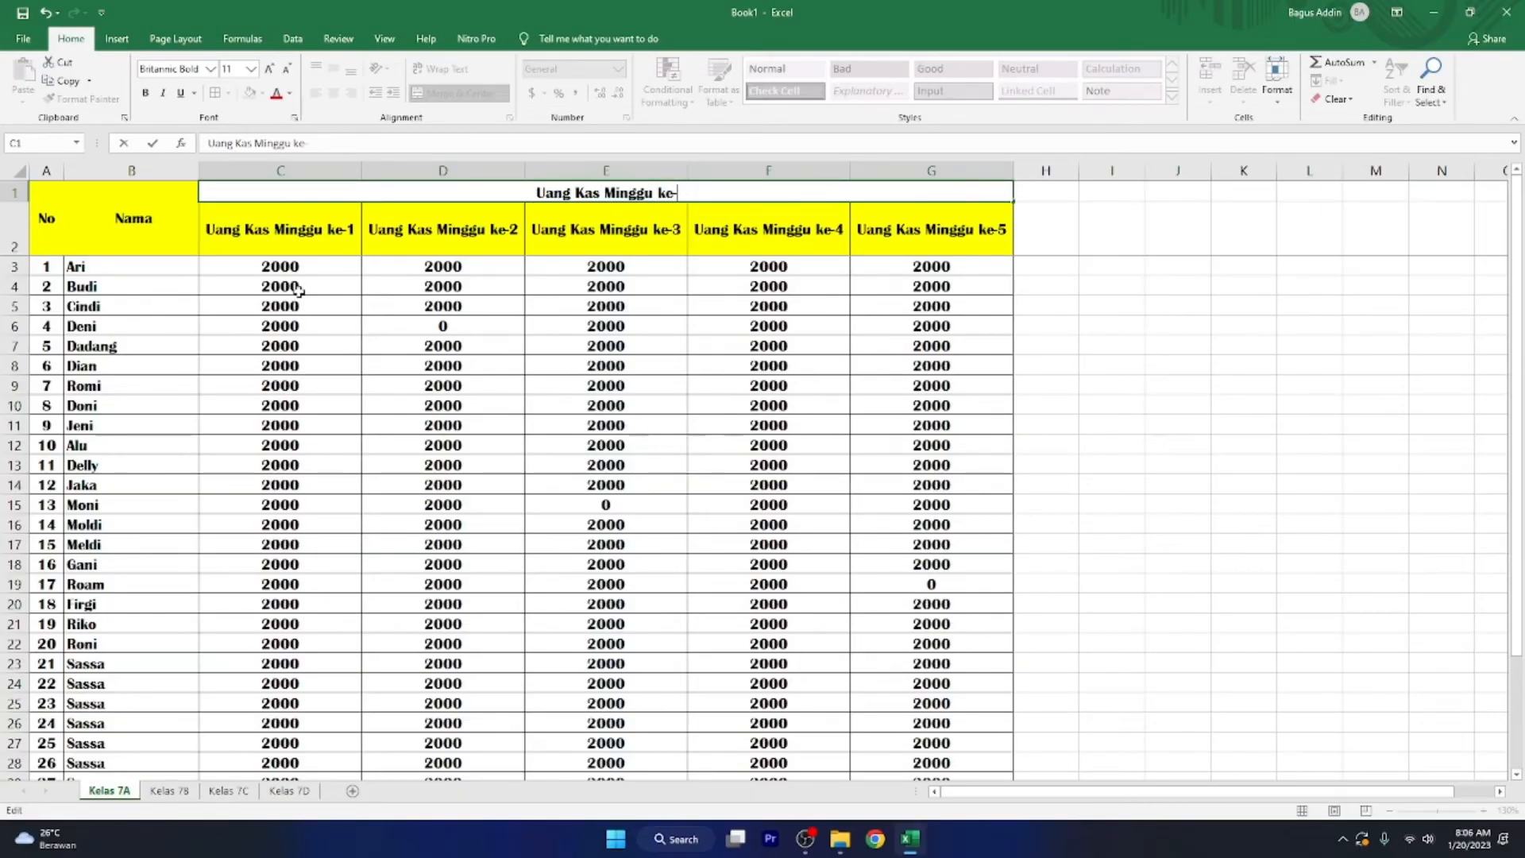
Step: Replace the weekly headers in C2:G2 with the number series 1 to 5
left_click(301, 232)
left_click(411, 235)
type("2")
left_click(341, 251)
left_click_drag(354, 250, 993, 243)
left_click(1046, 325)
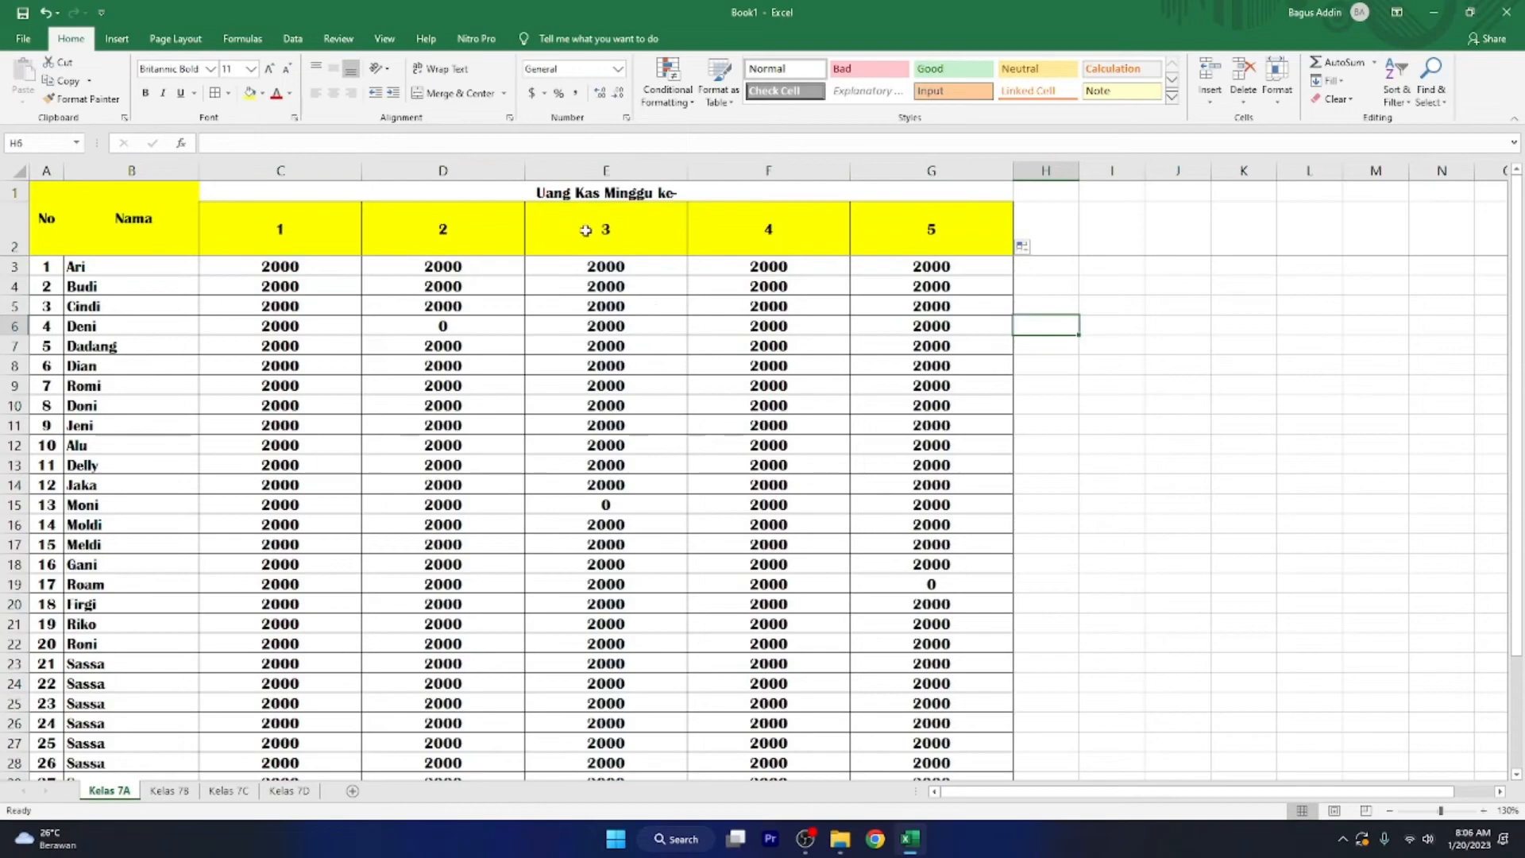
left_click(292, 194)
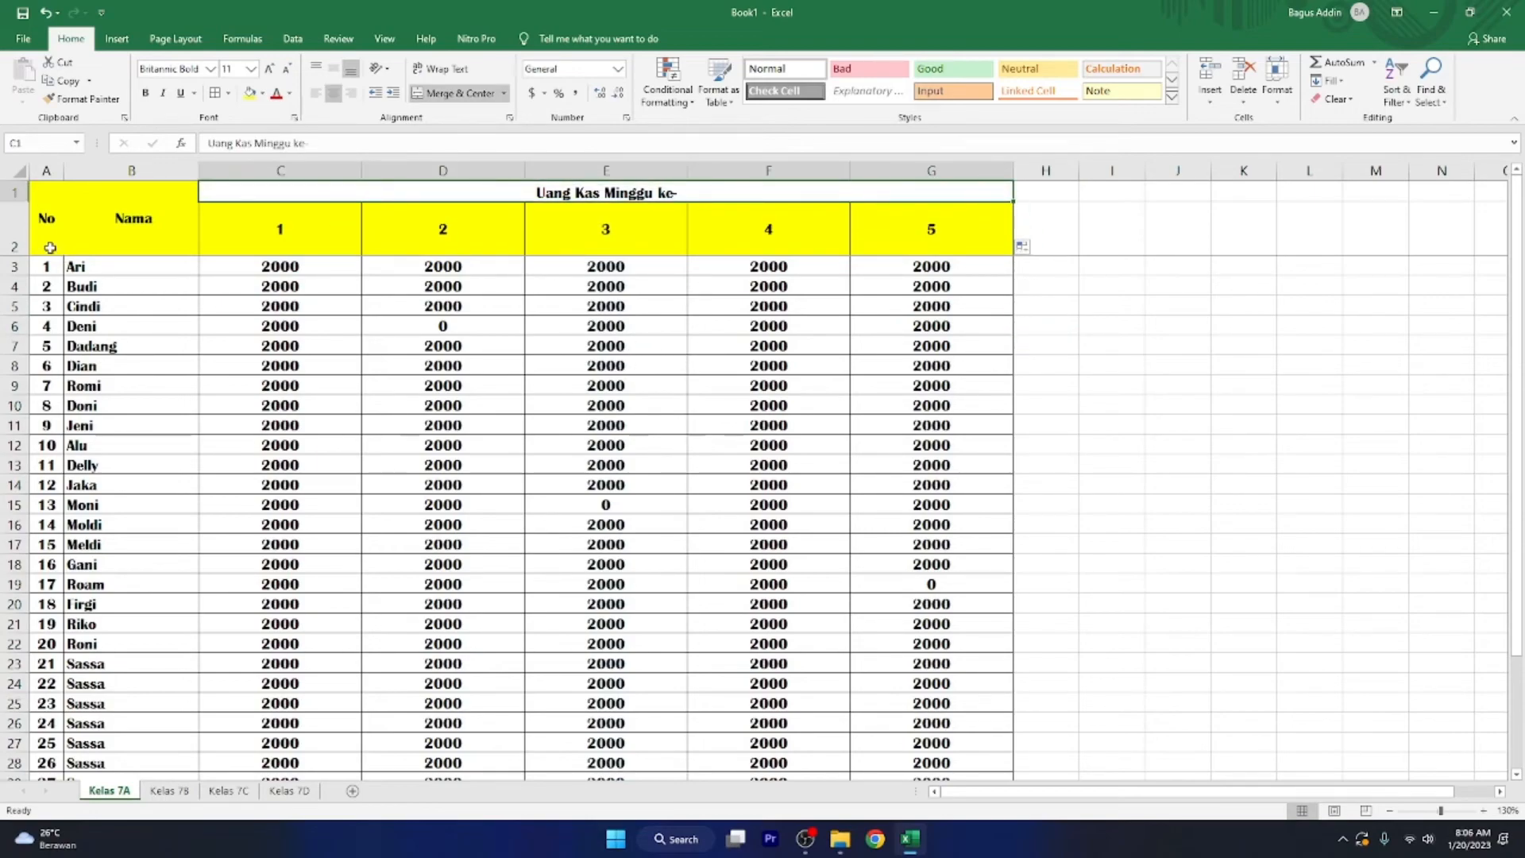
left_click_drag(44, 208, 643, 603)
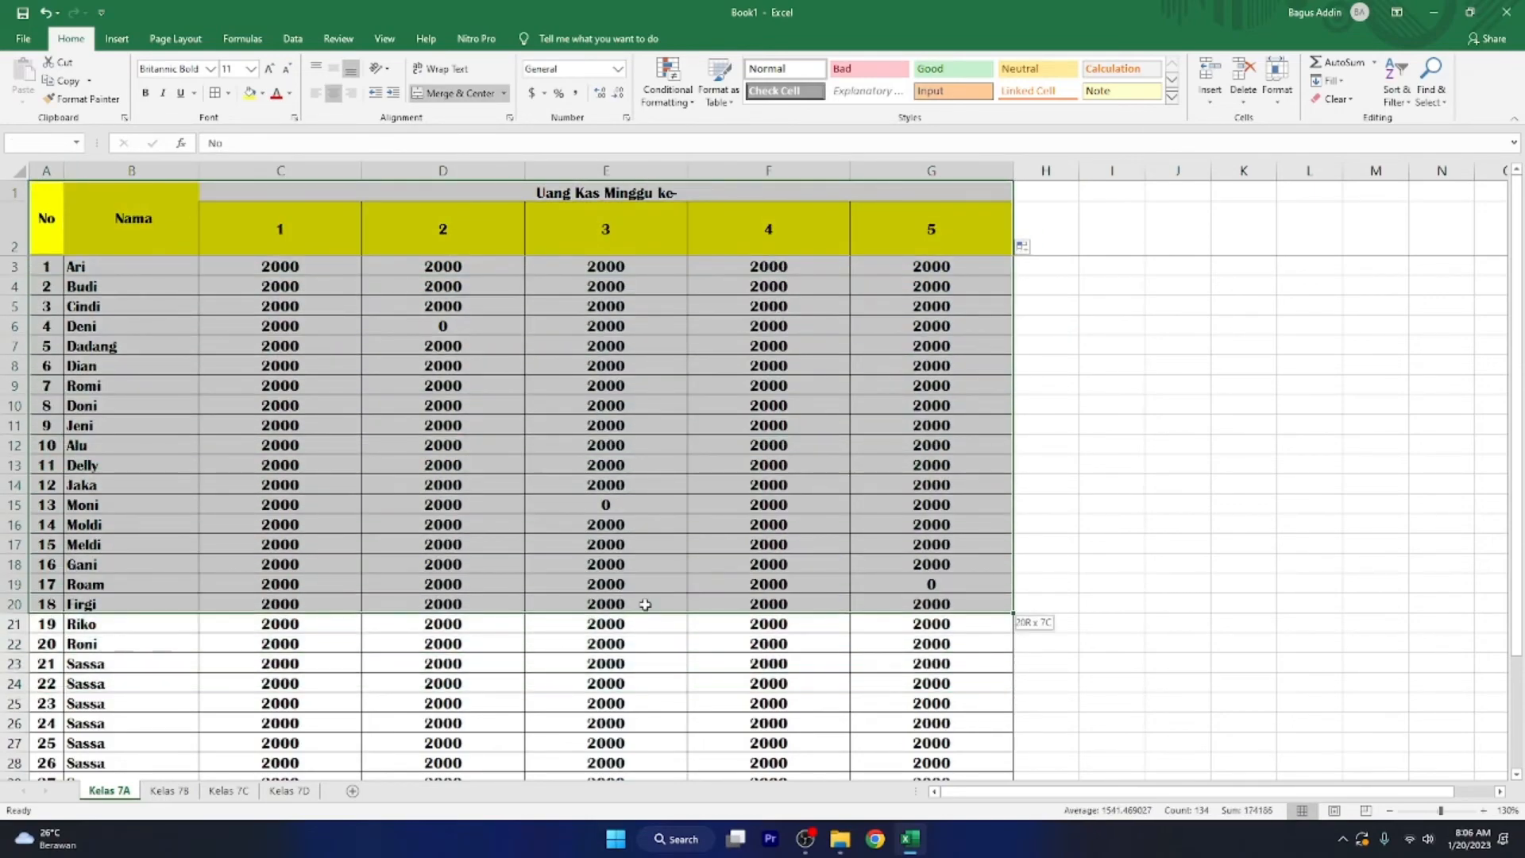
left_click(131, 306)
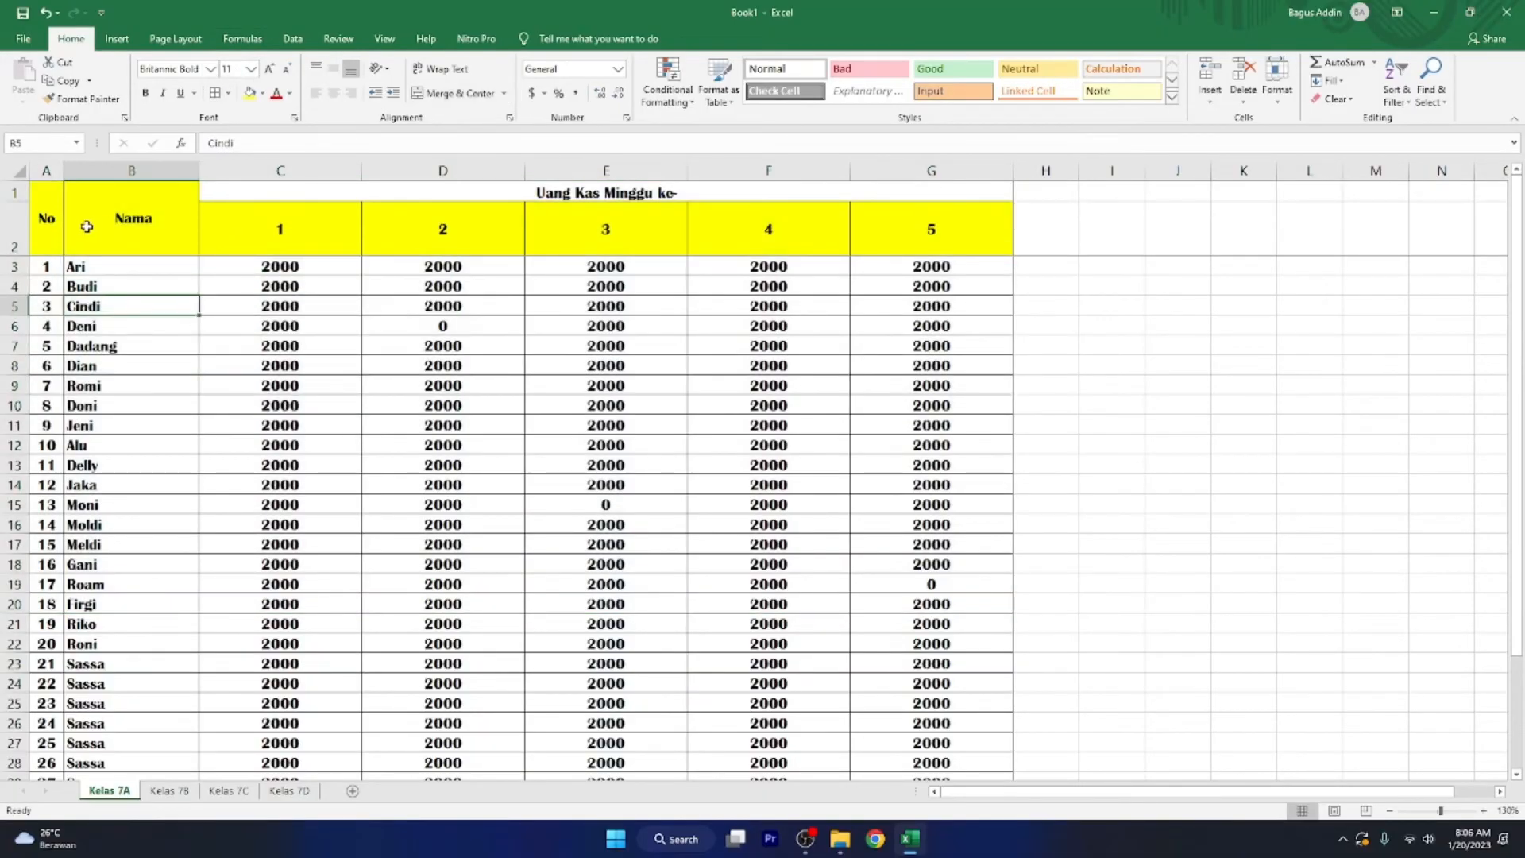
Step: Copy the yellow formatting of C2 onto the "Uang Kas Minggu ke-" heading and merge and centre C1:G1 again
left_click(296, 225)
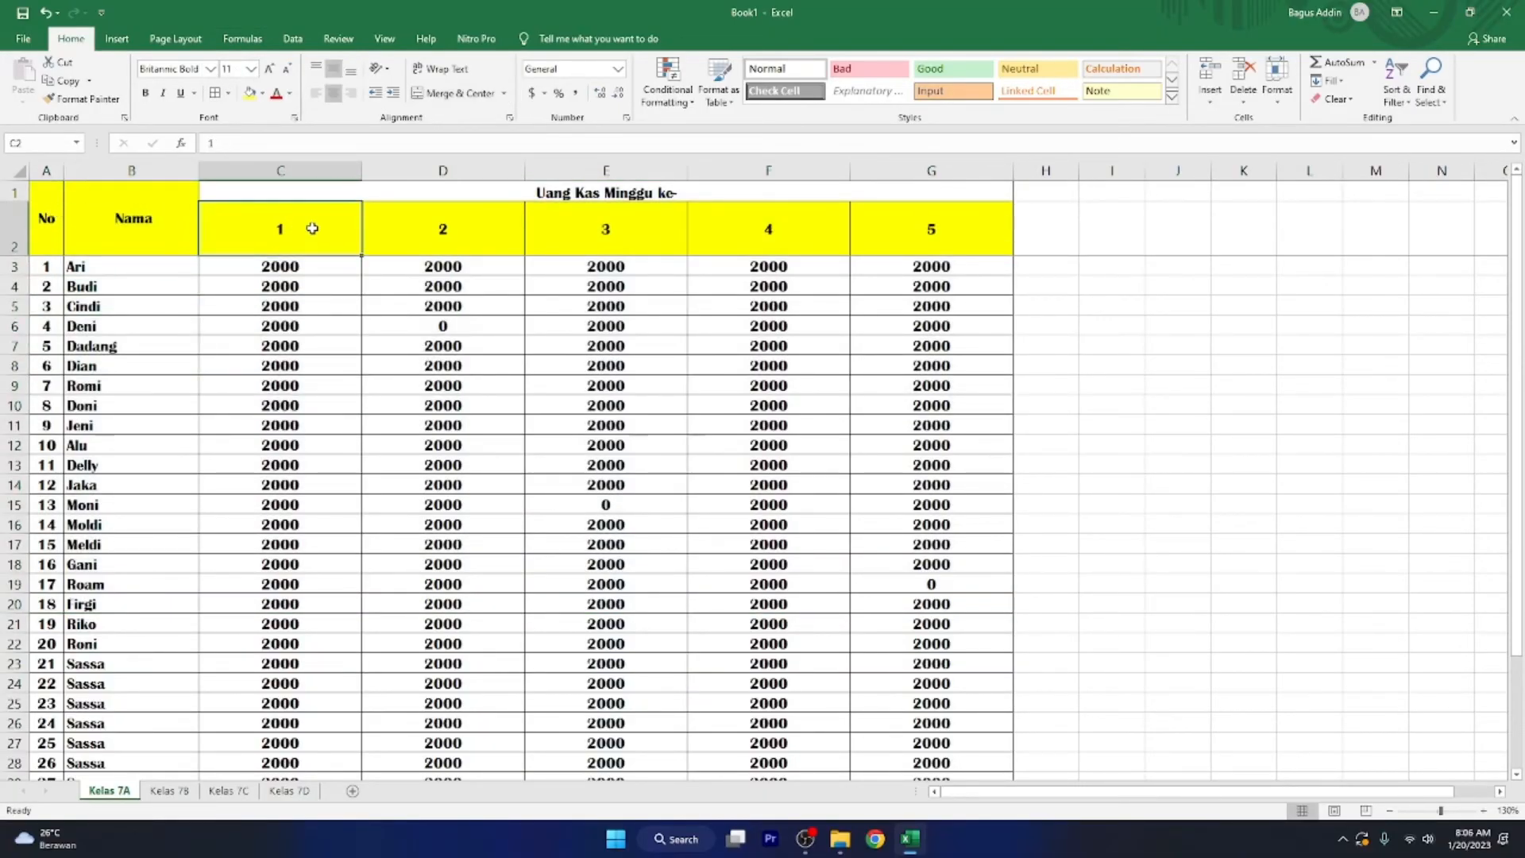
left_click(87, 99)
left_click(315, 191)
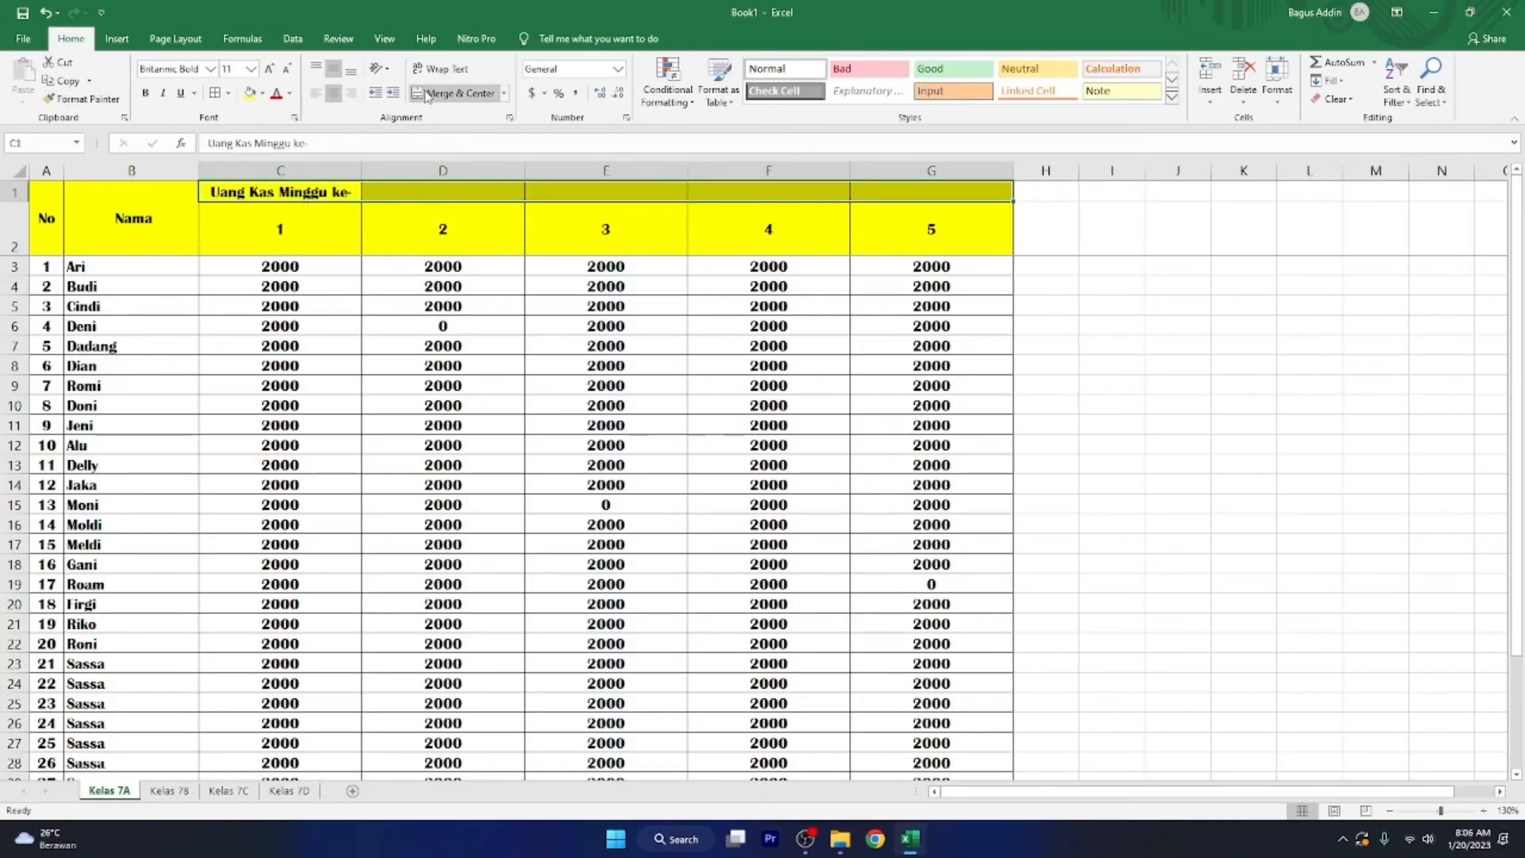
left_click(449, 93)
left_click(478, 305)
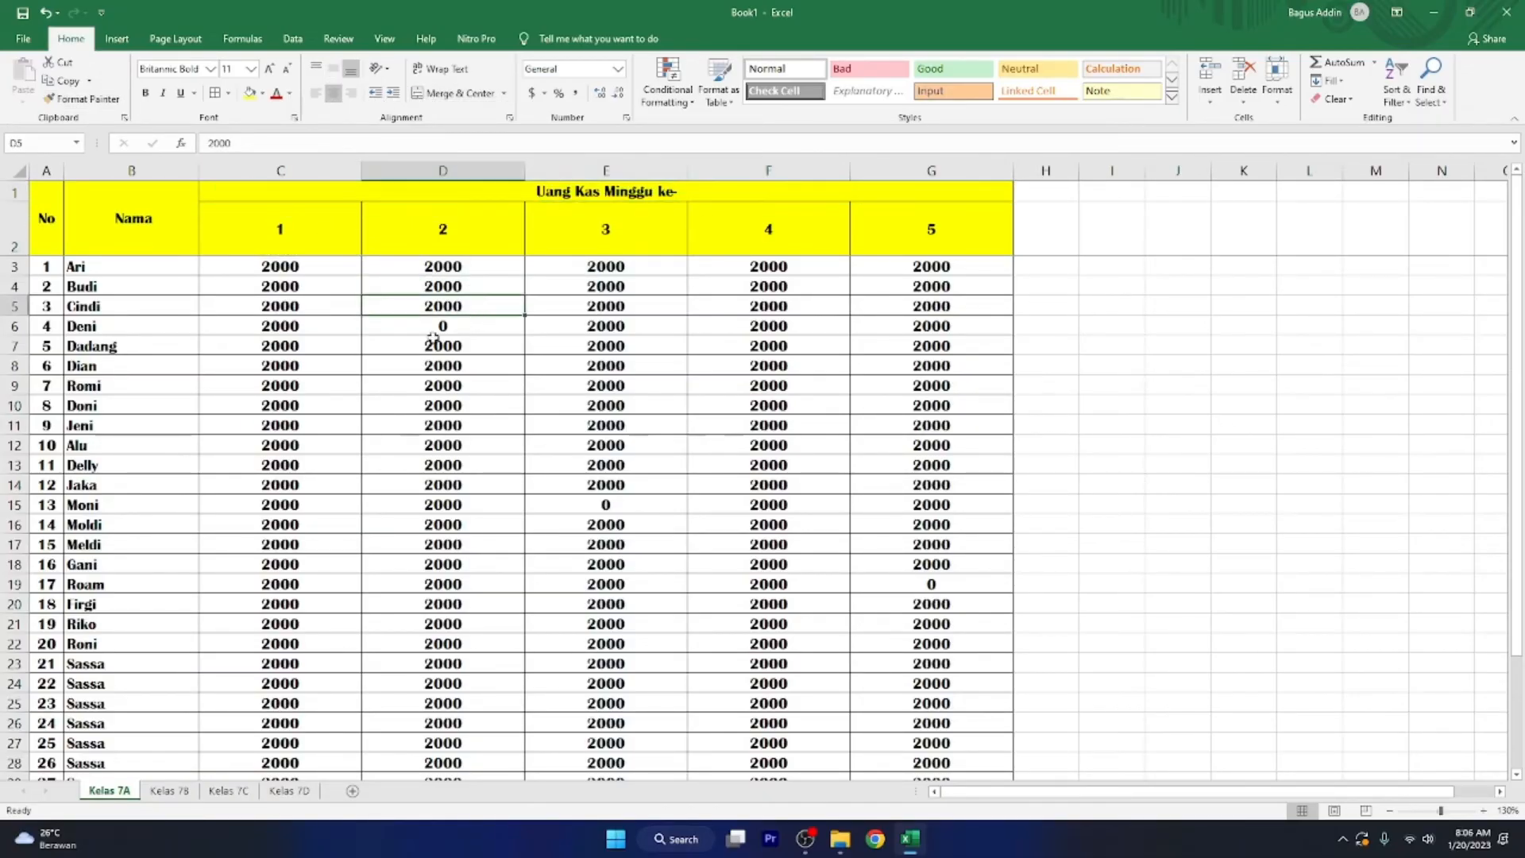
Step: Increase the height of row 1, which holds the "Uang Kas Minggu ke-" heading, and check the frozen headers along the list
left_click_drag(27, 204, 14, 213)
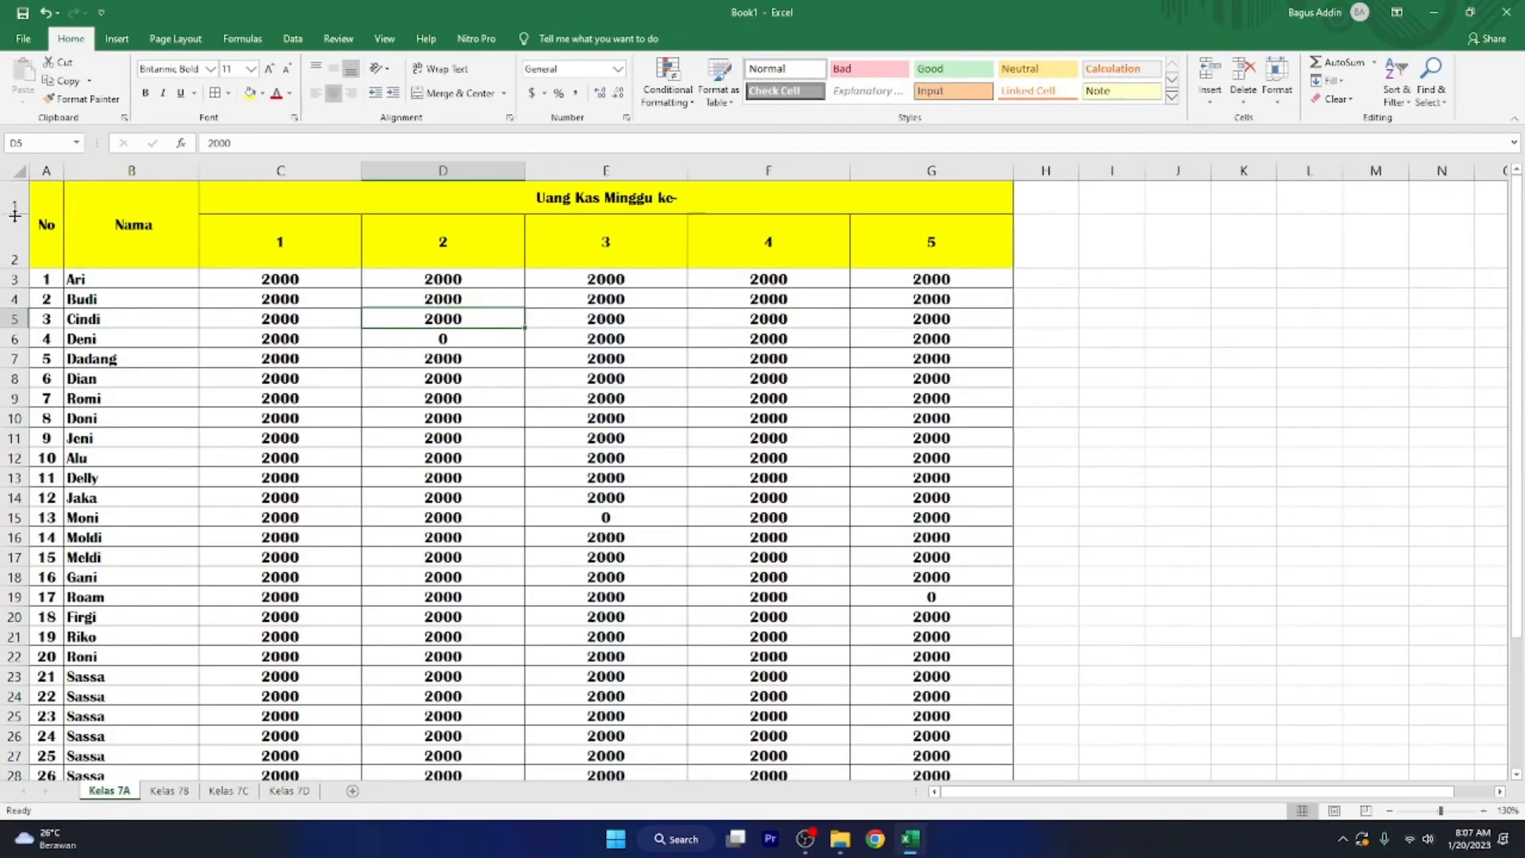
scroll(259, 339, "down", 7)
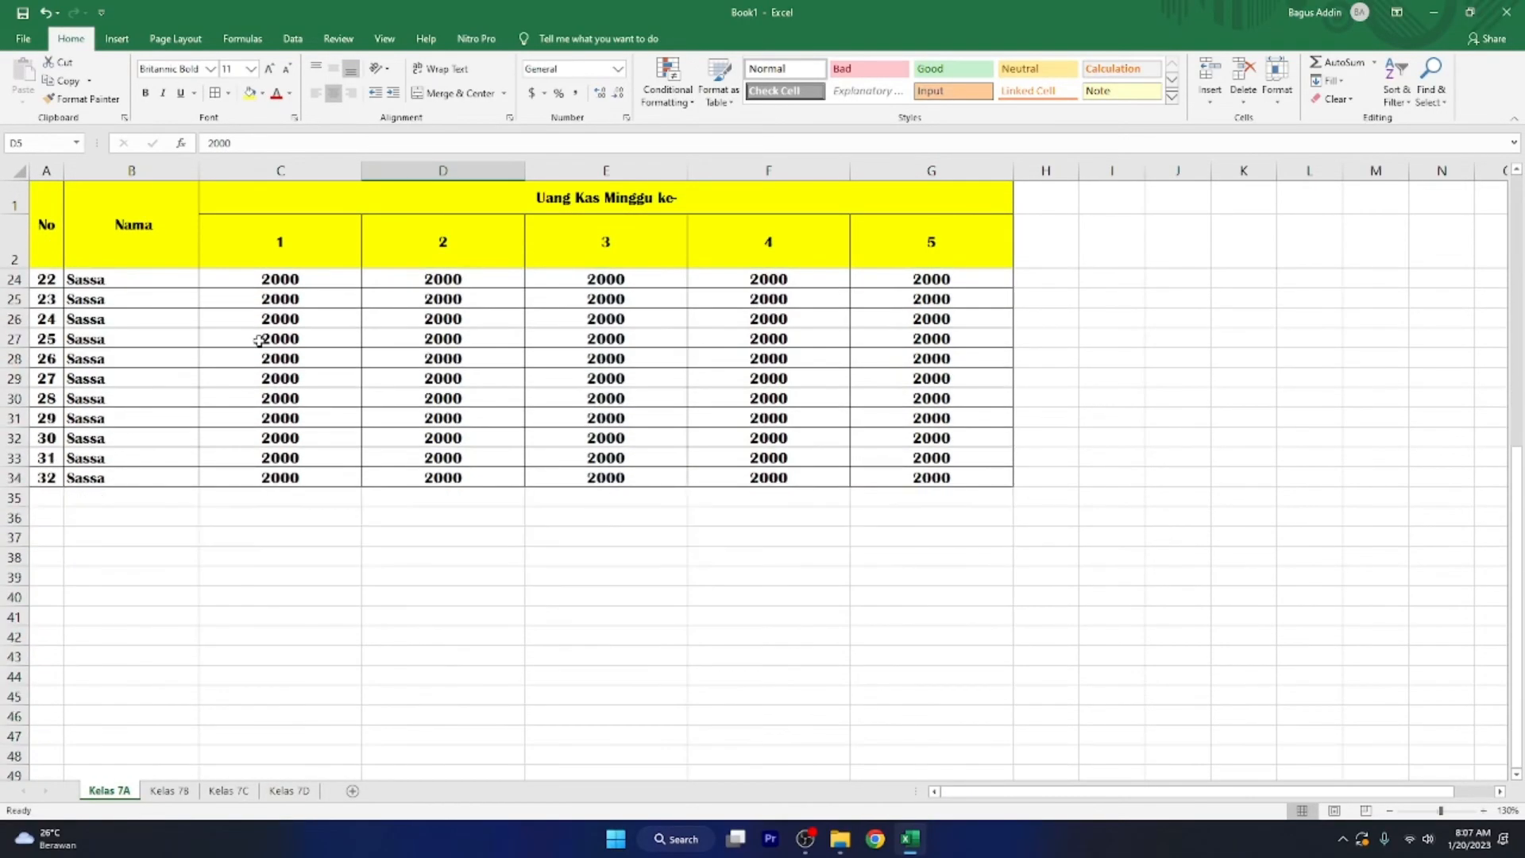
scroll(258, 339, "up", 7)
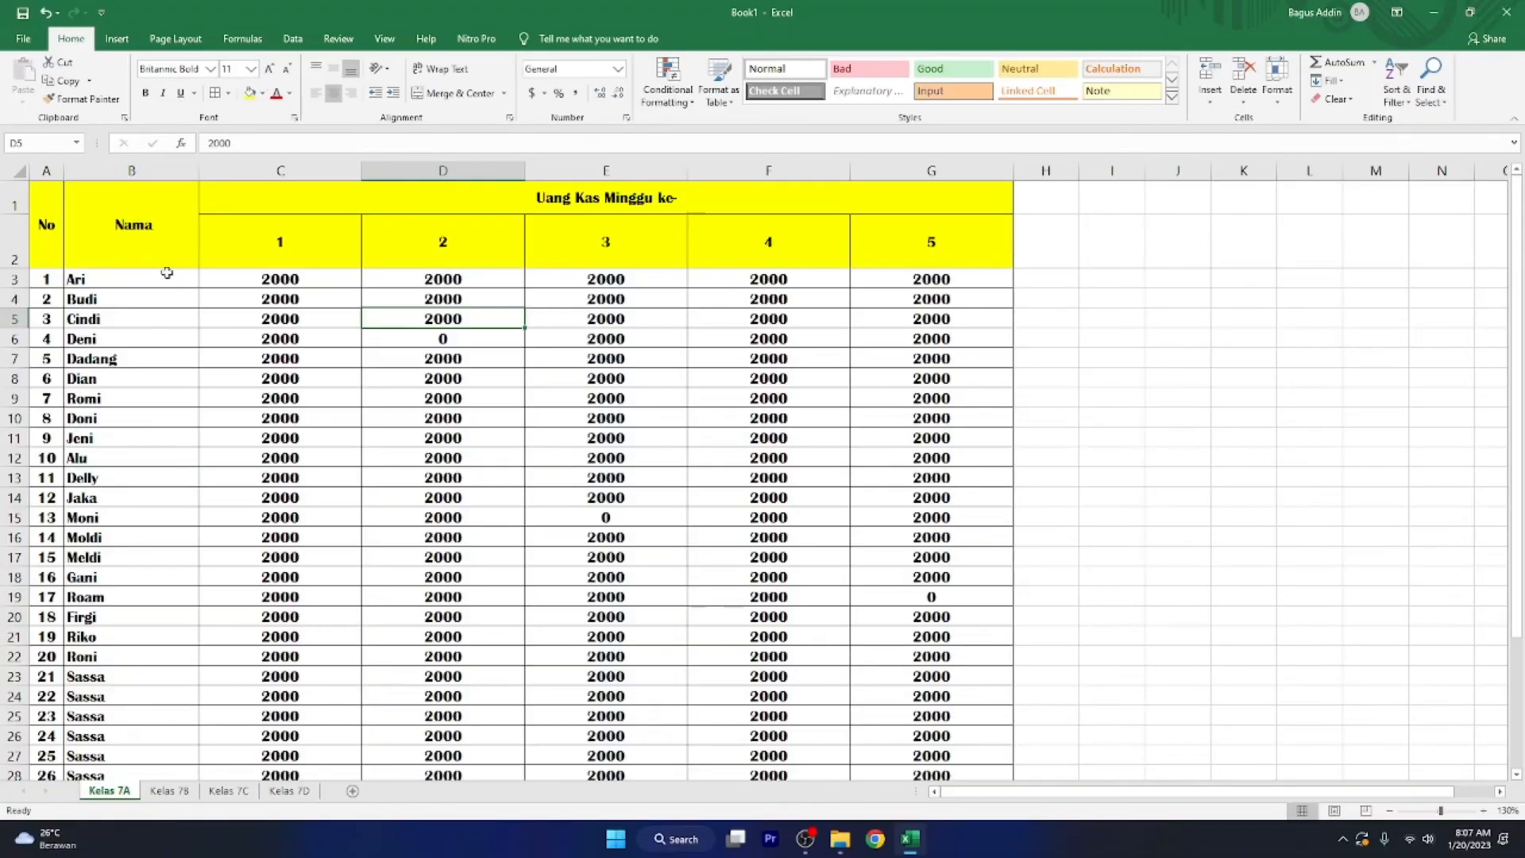
Step: Set the font size of the whole yellow header block A1:G2 to 20
left_click_drag(50, 224, 707, 231)
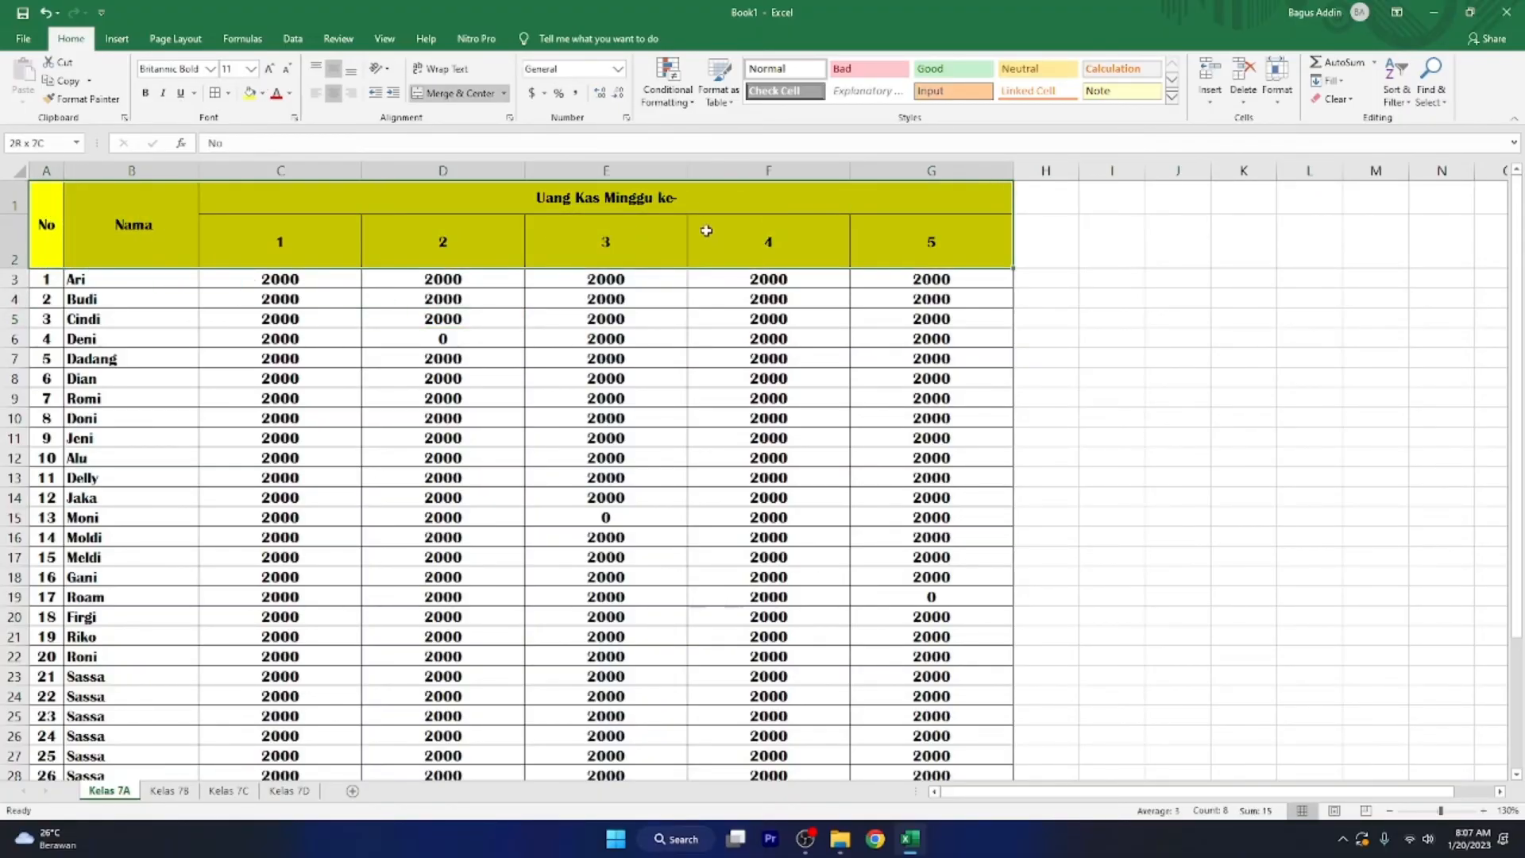
left_click(251, 69)
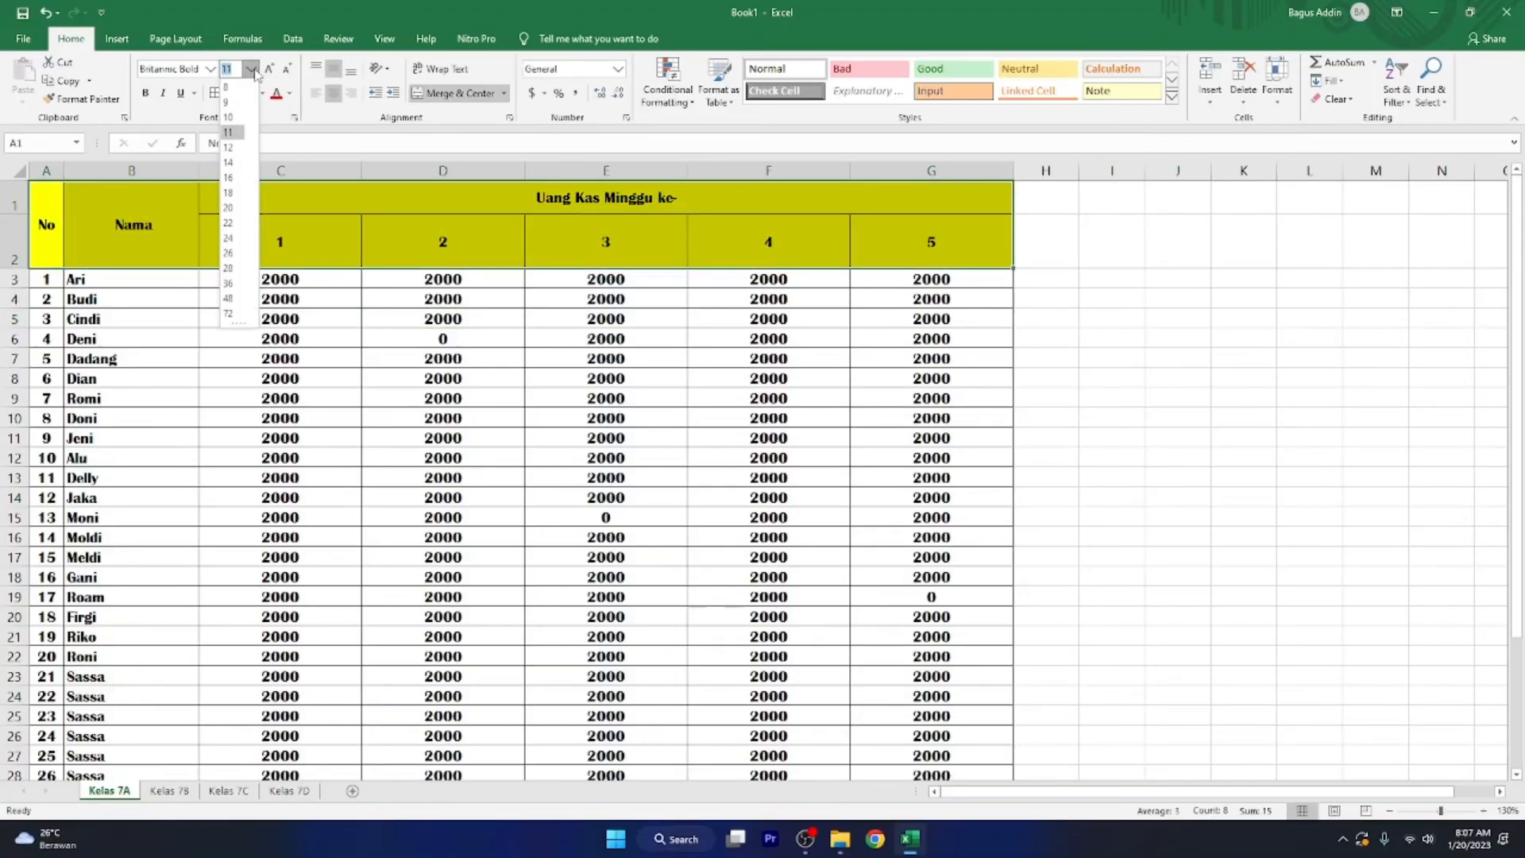
left_click(232, 207)
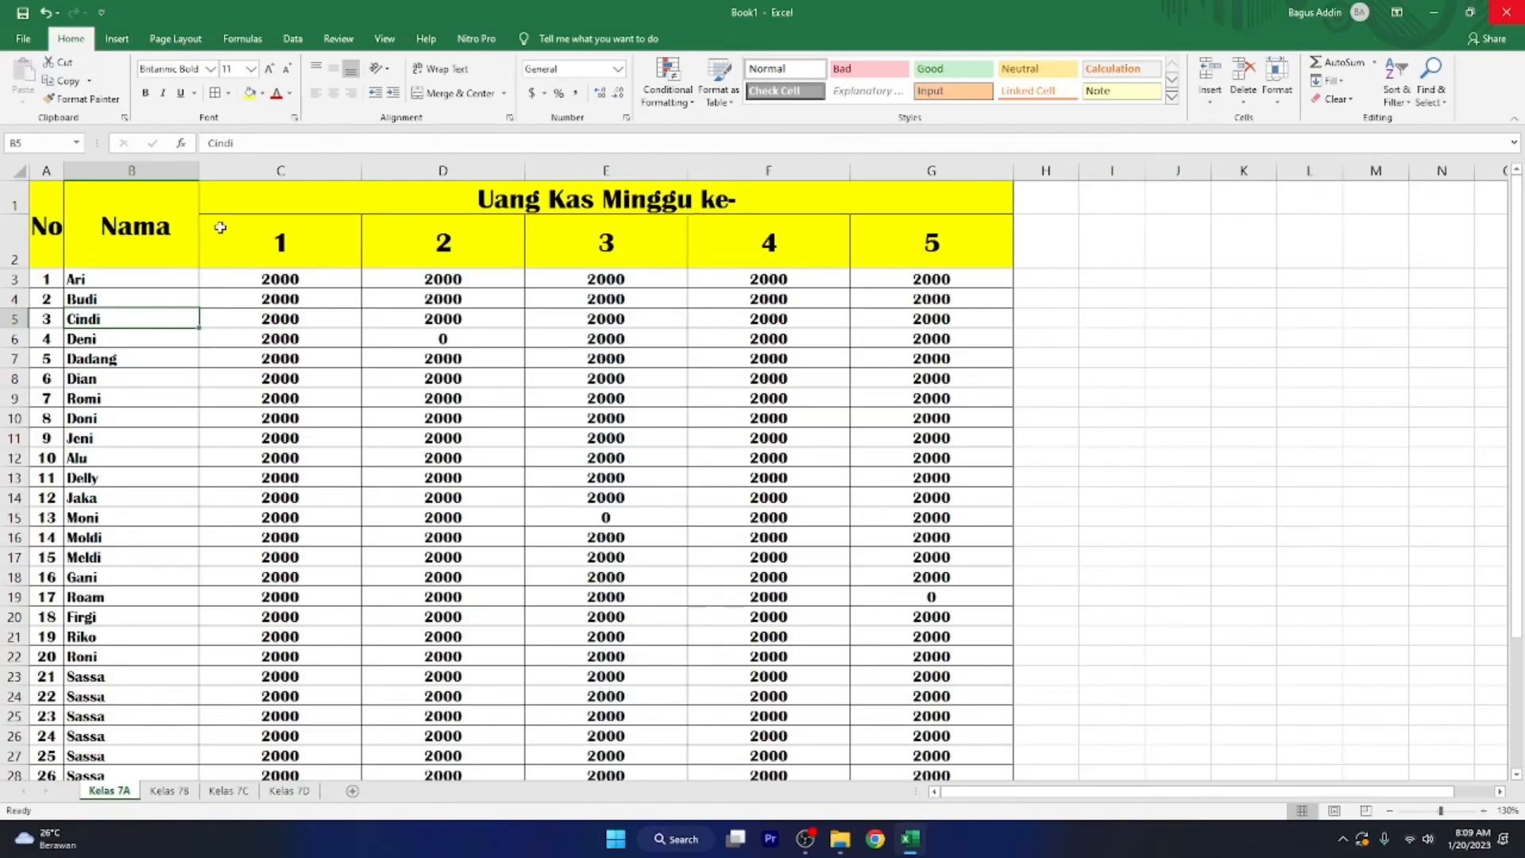
Step: Start saving the workbook under a new name and create a folder in Documents named with the student's name plus "_Kelas 7A"
left_click(31, 41)
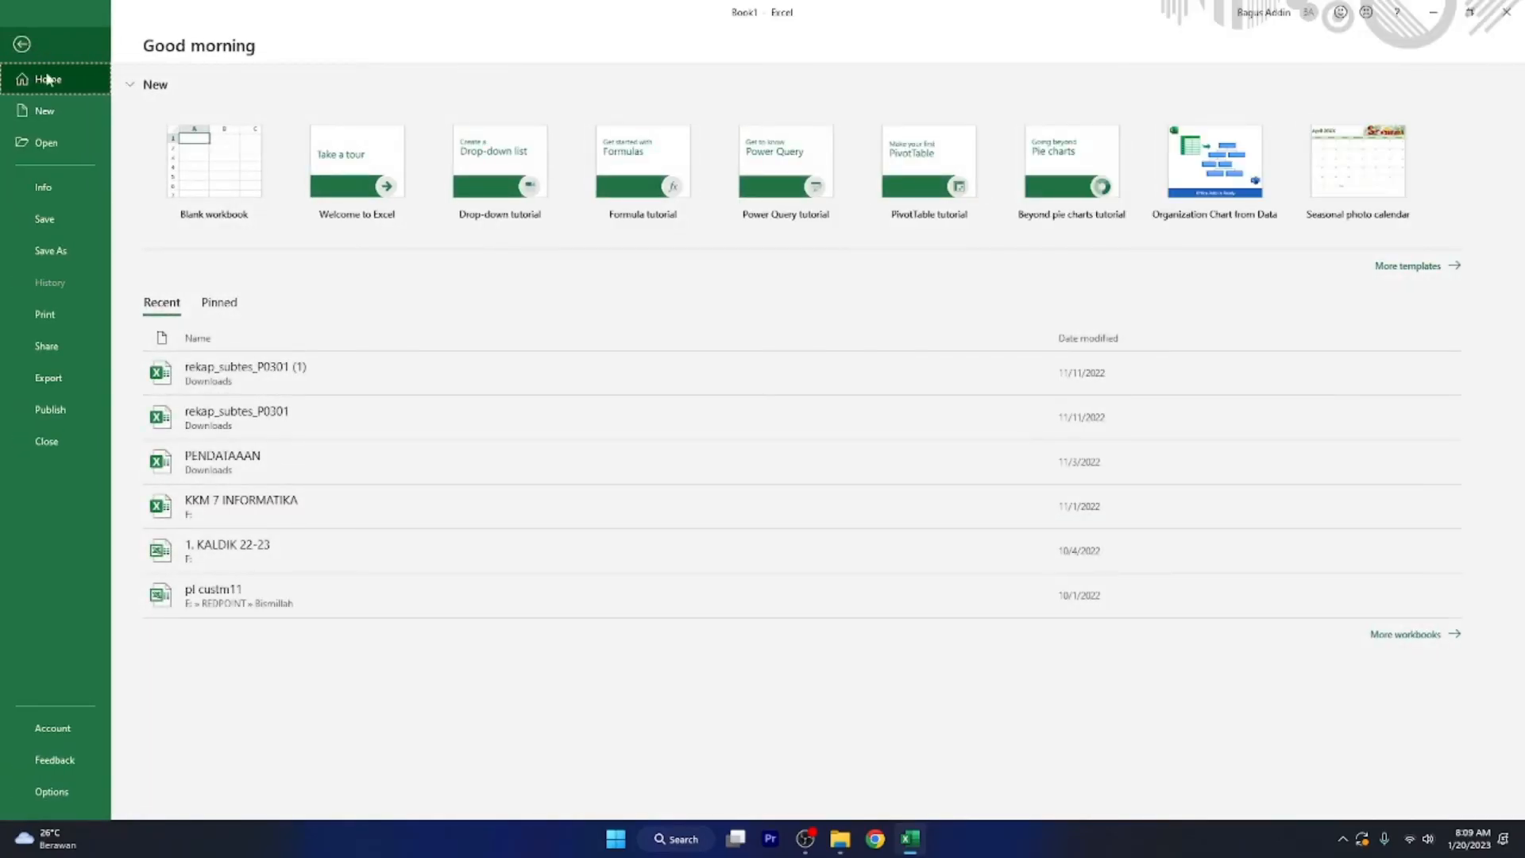
left_click(49, 251)
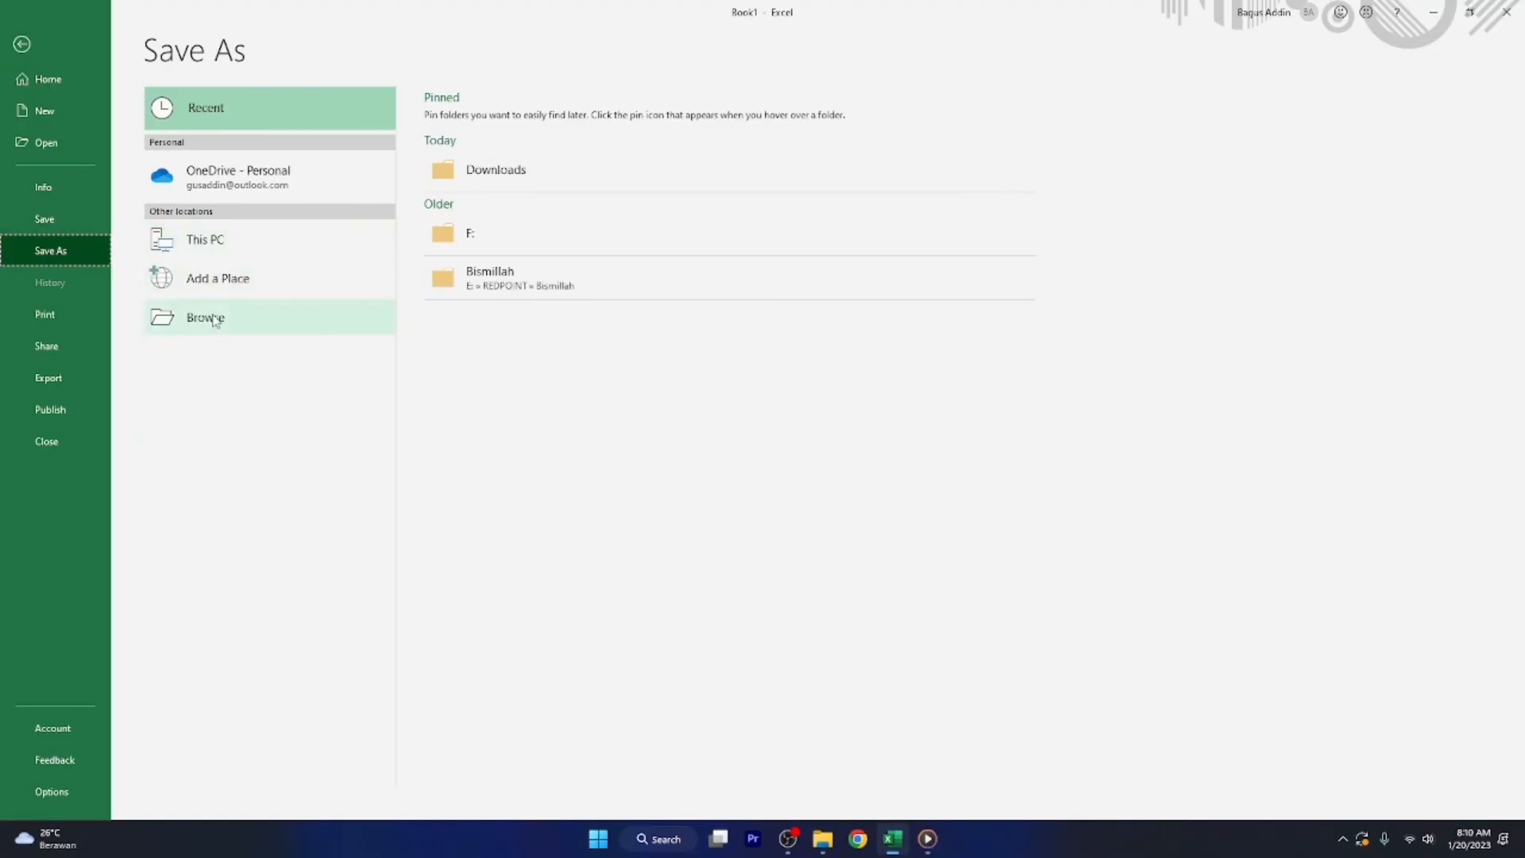
left_click(216, 325)
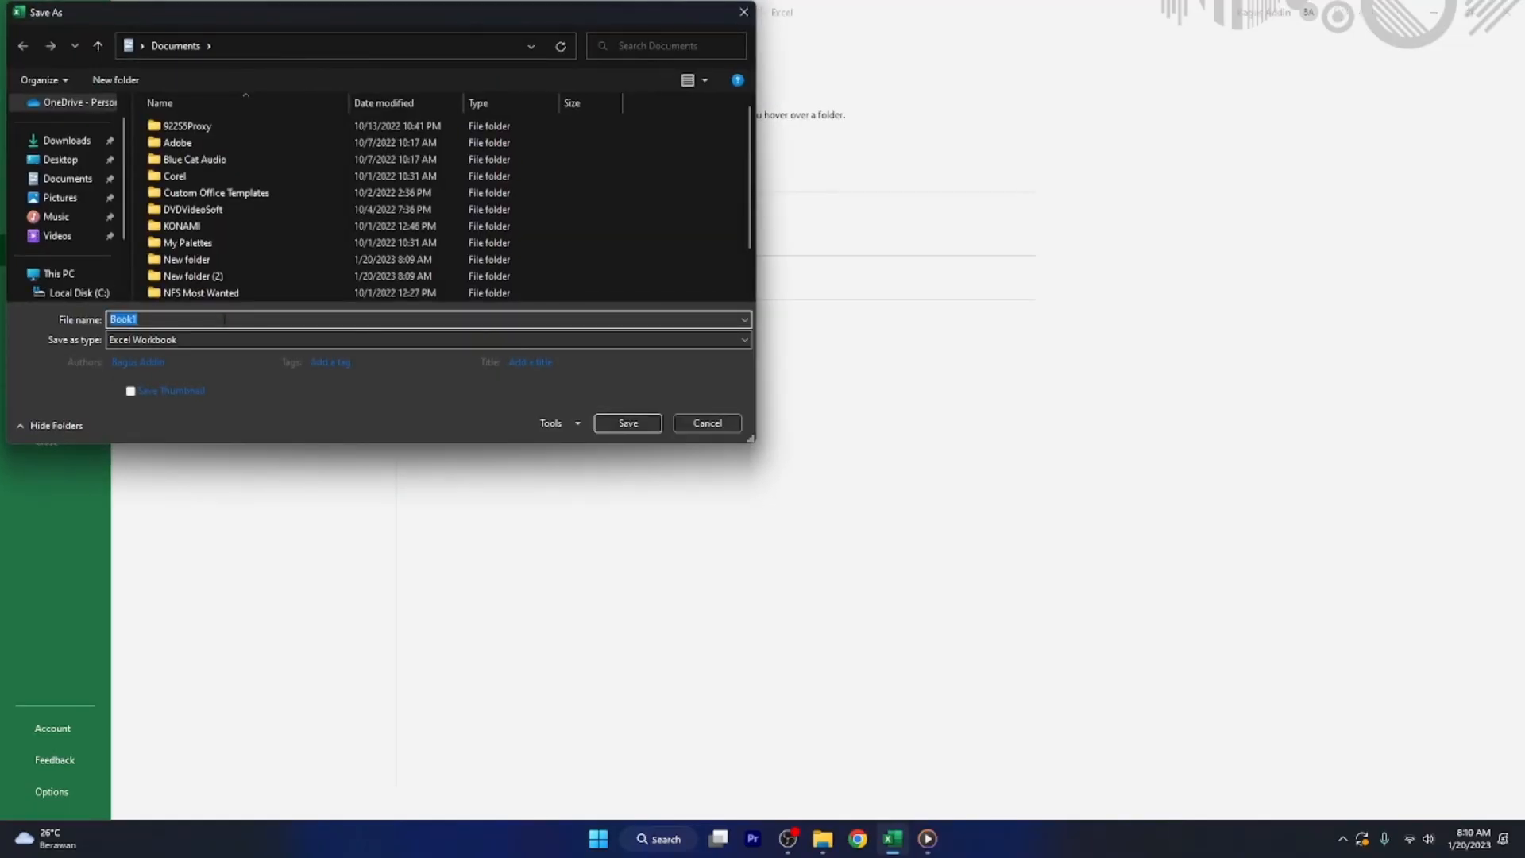
left_click(682, 428)
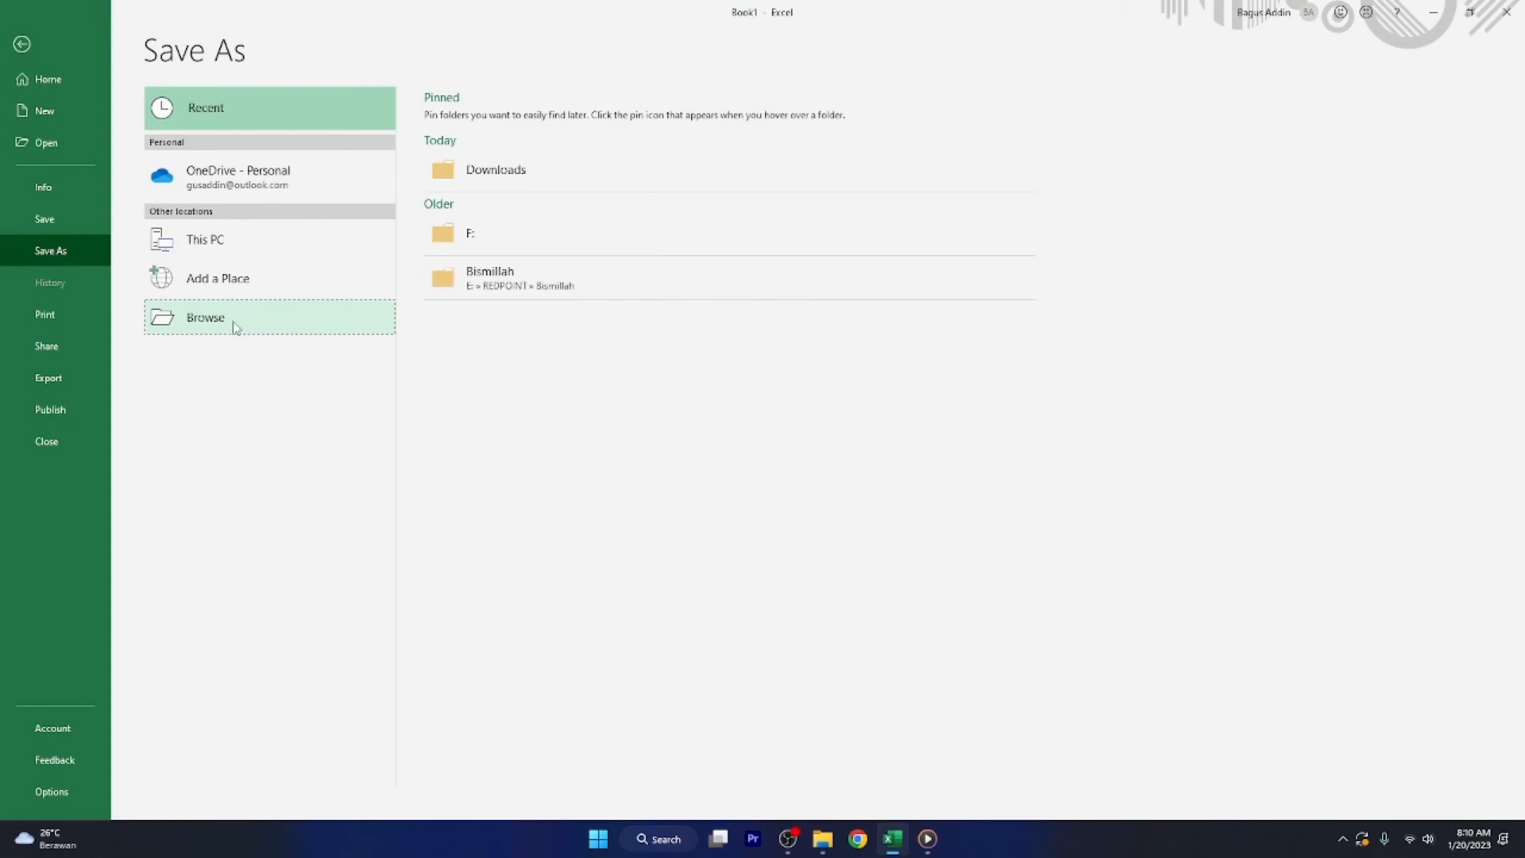
left_click(235, 326)
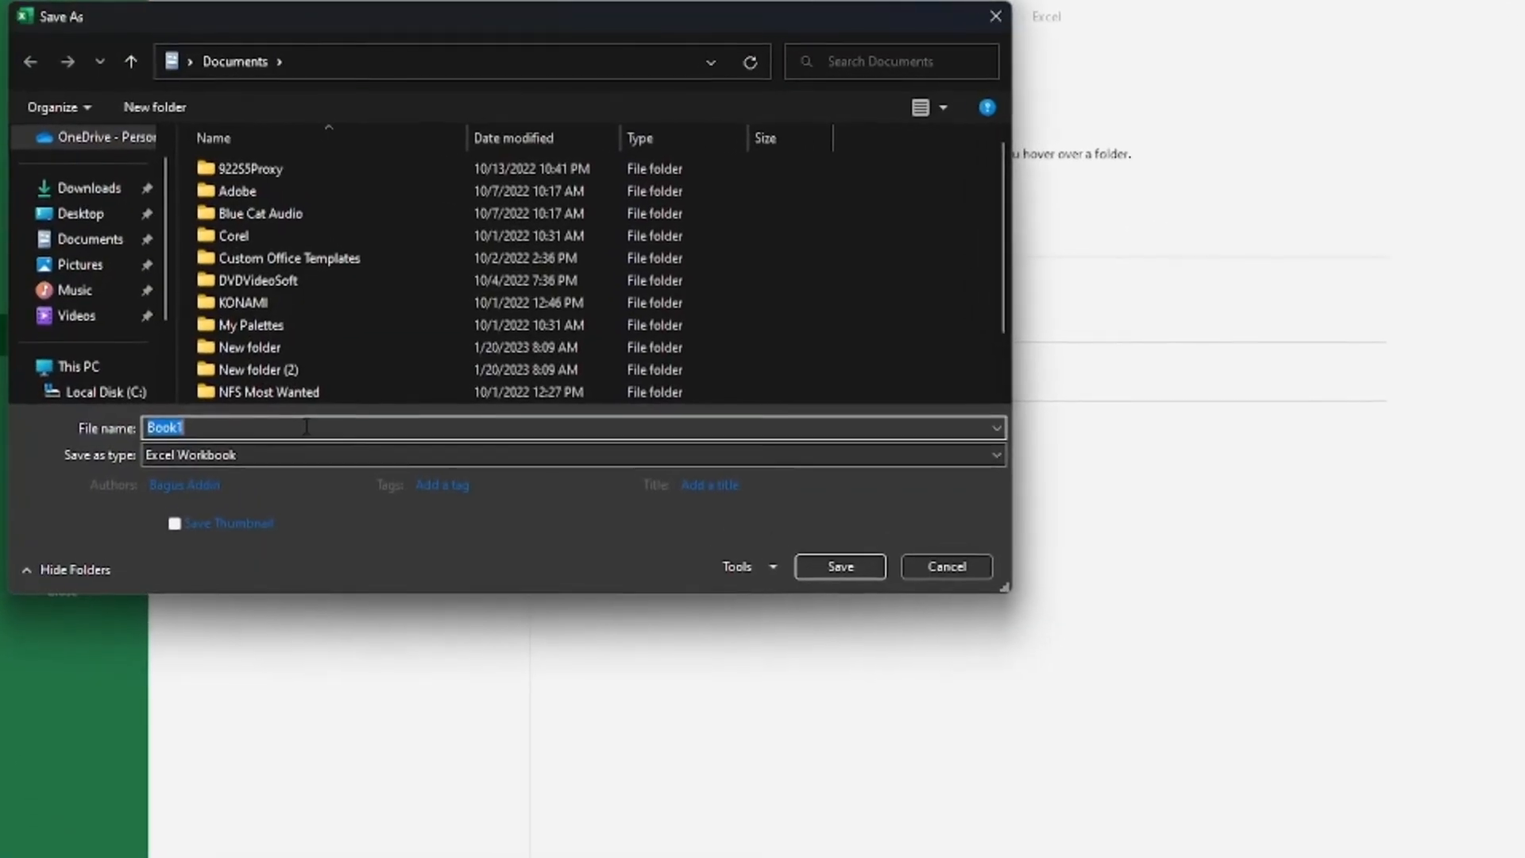
left_click(59, 239)
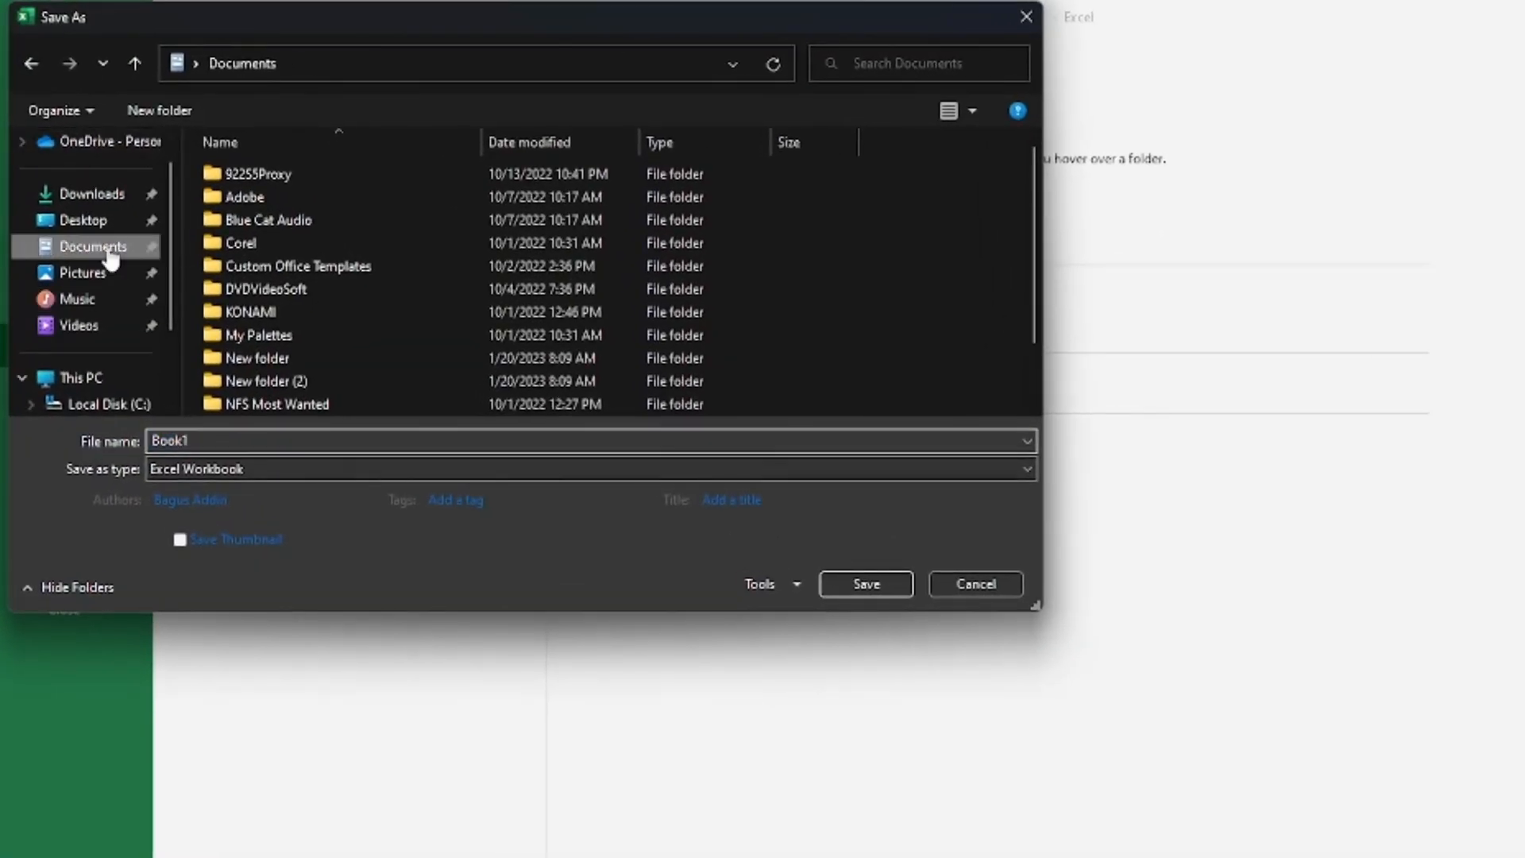
left_click(160, 113)
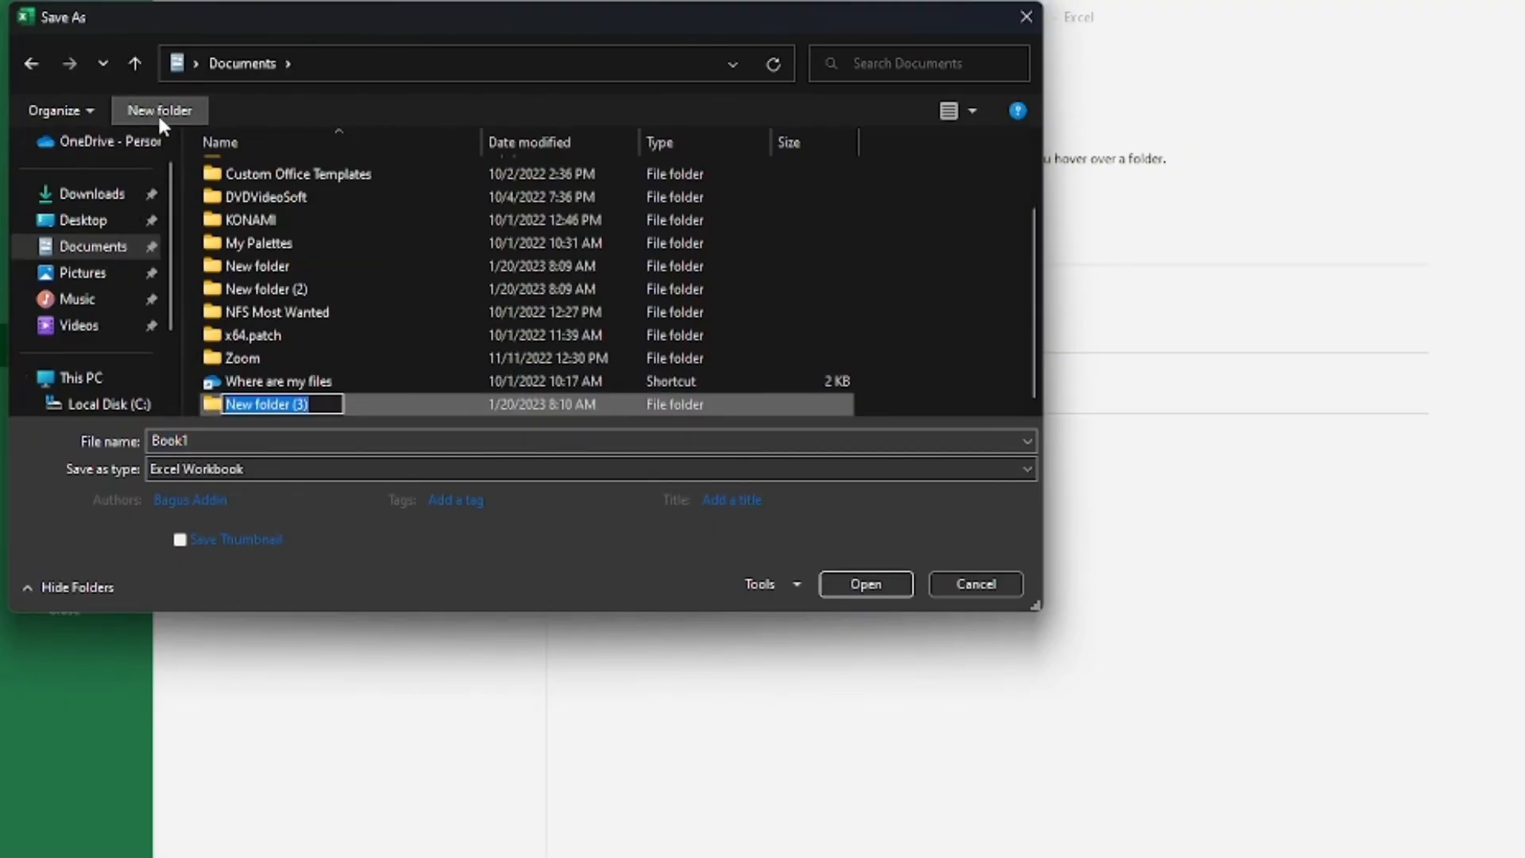
type("An")
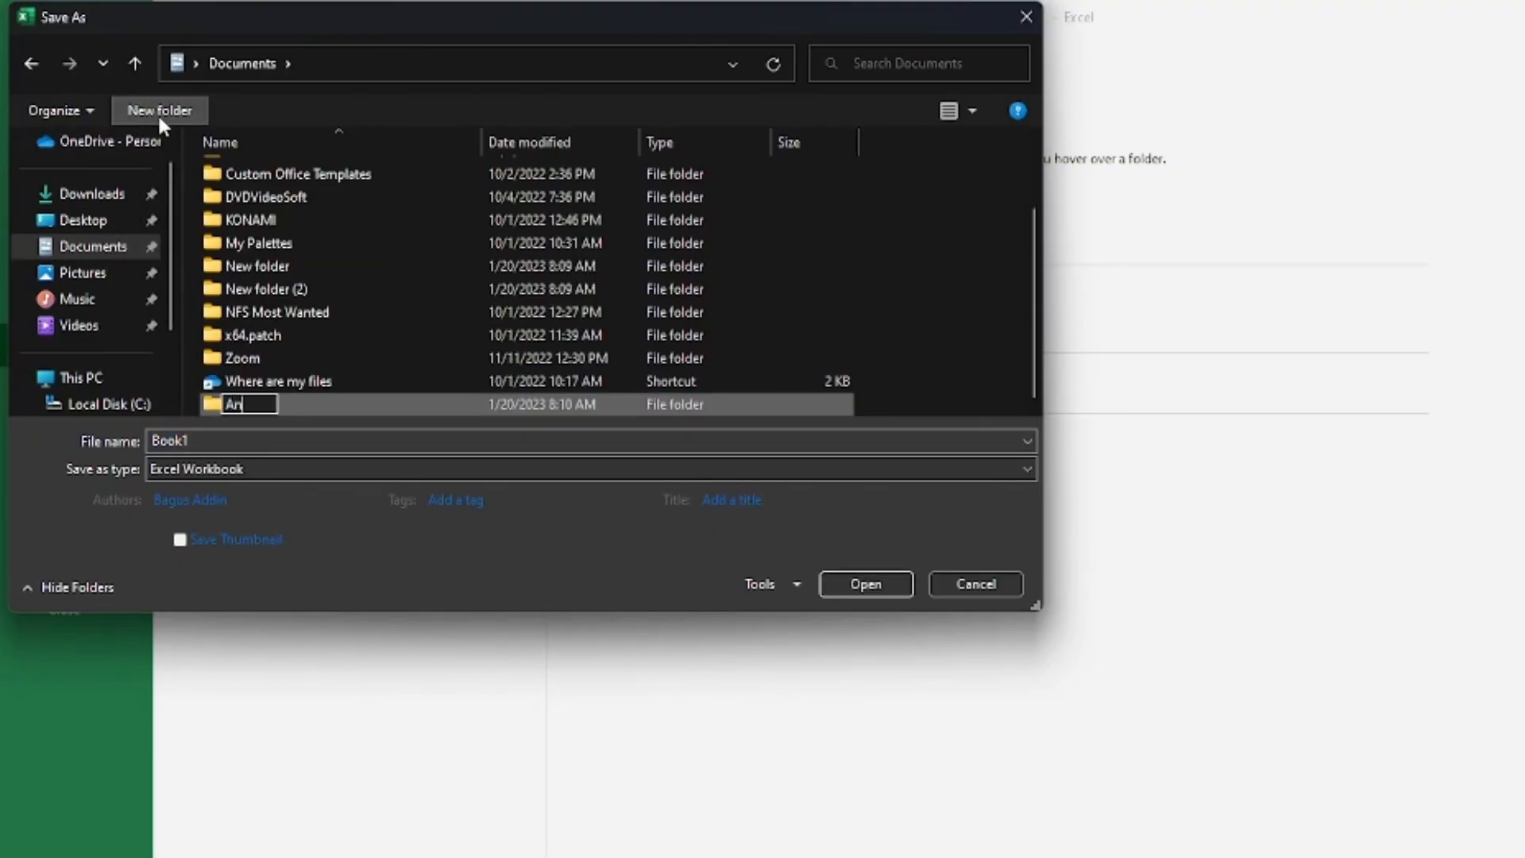
type("dakara_Kelas 7A")
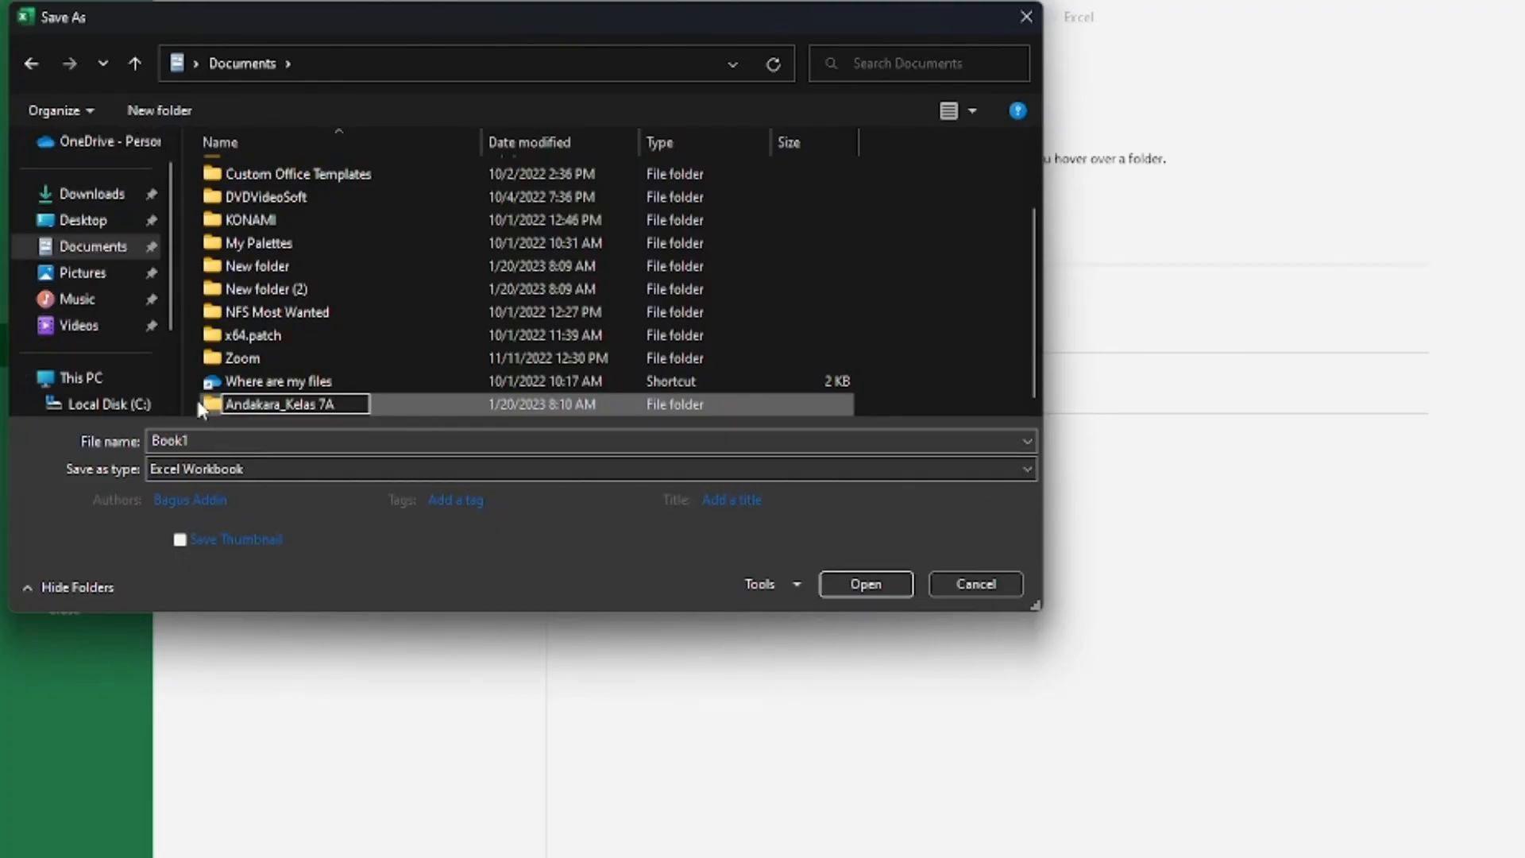
key("Return")
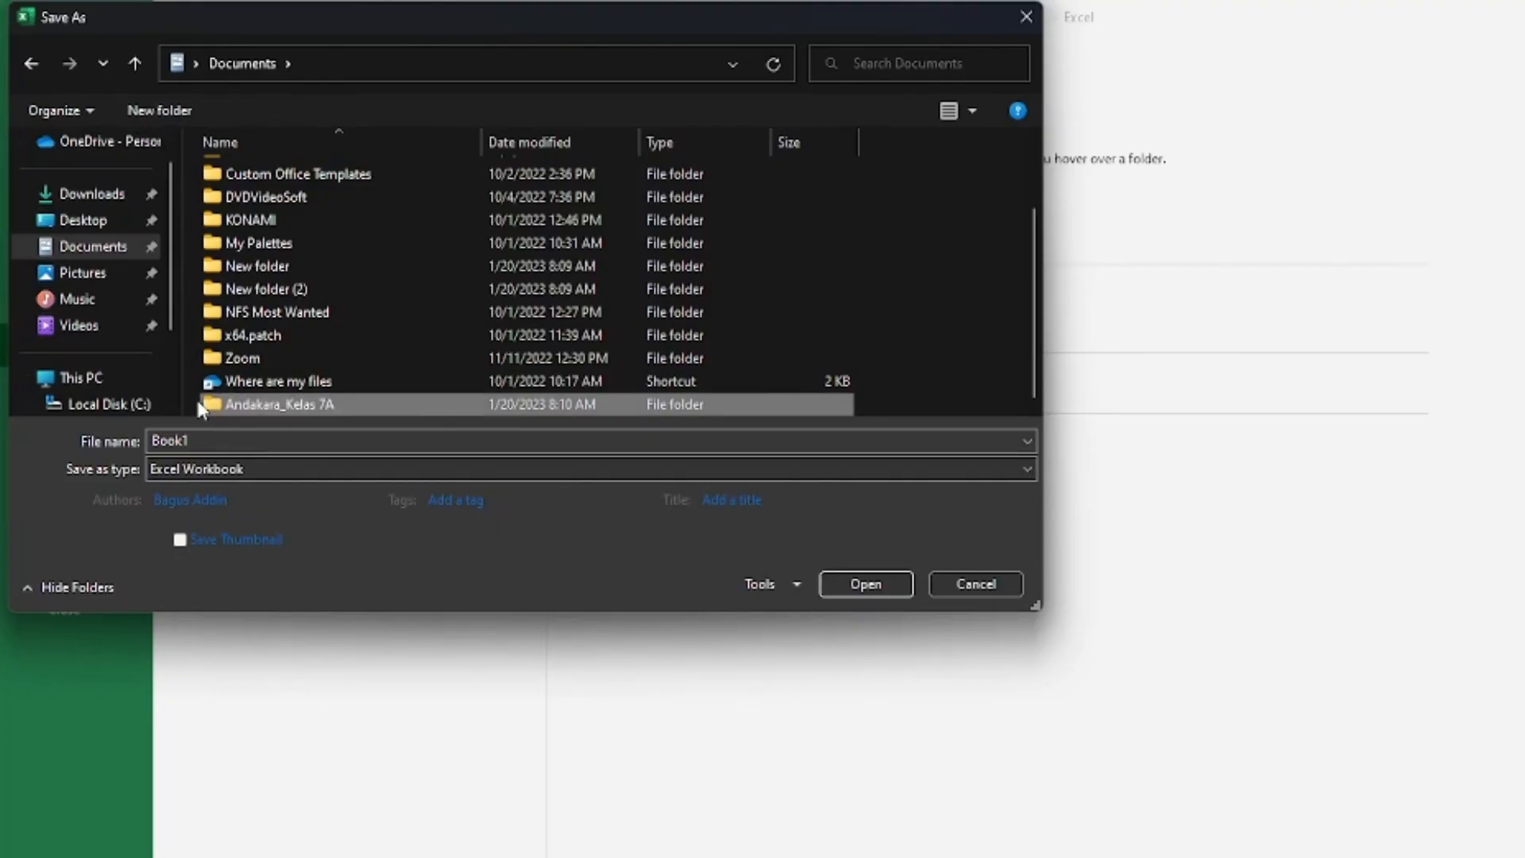
Step: Save the workbook in the new folder as "Latihan Fungsi Dasar Ms Excel" in Excel Workbook format
double_click(200, 405)
left_click(230, 439)
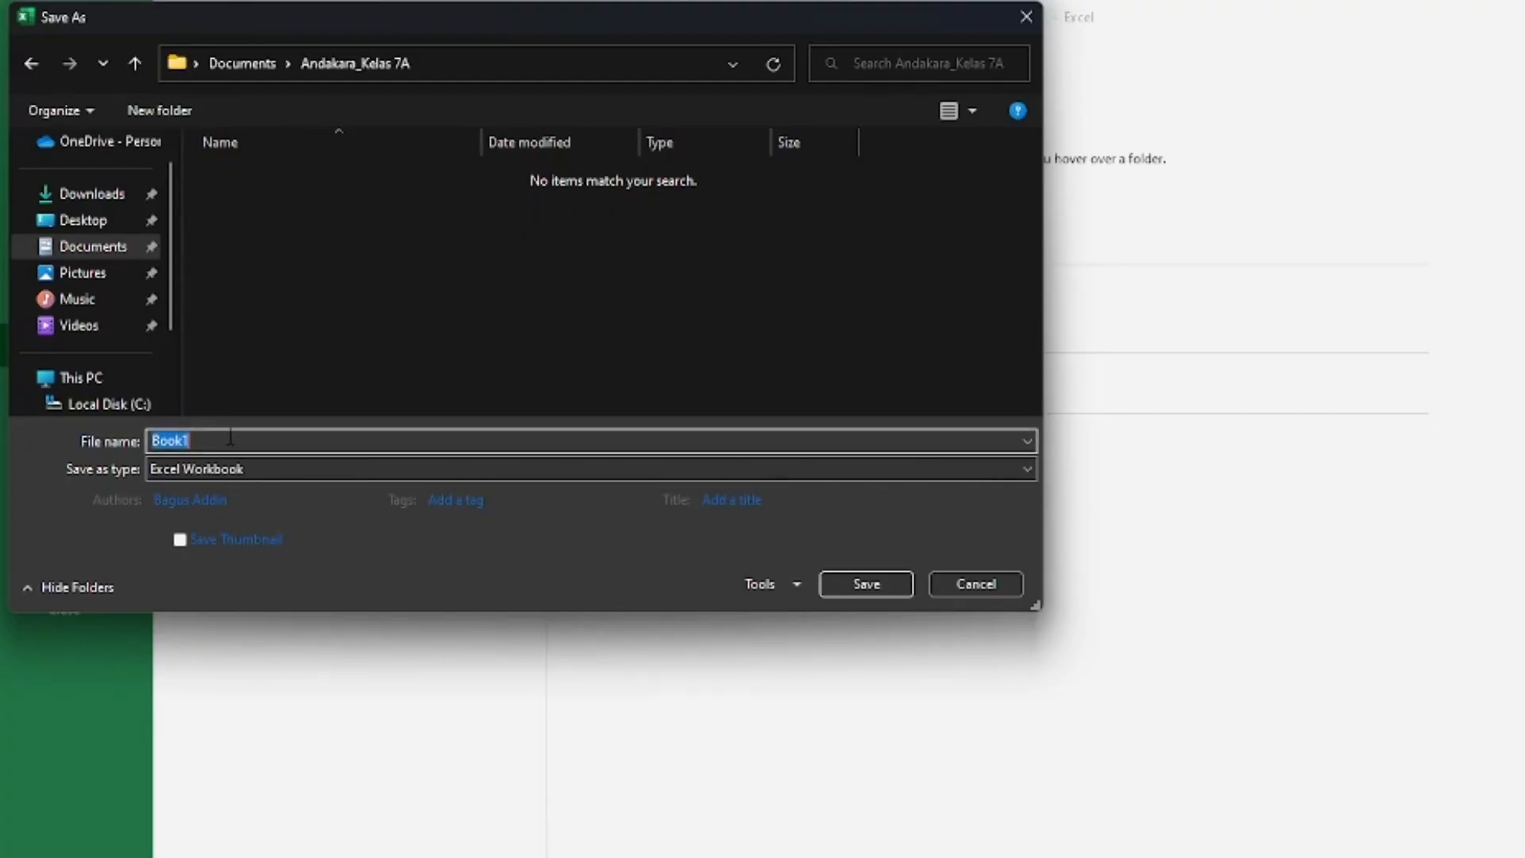
type("Latihan Fungsi Dasar Ms Excel")
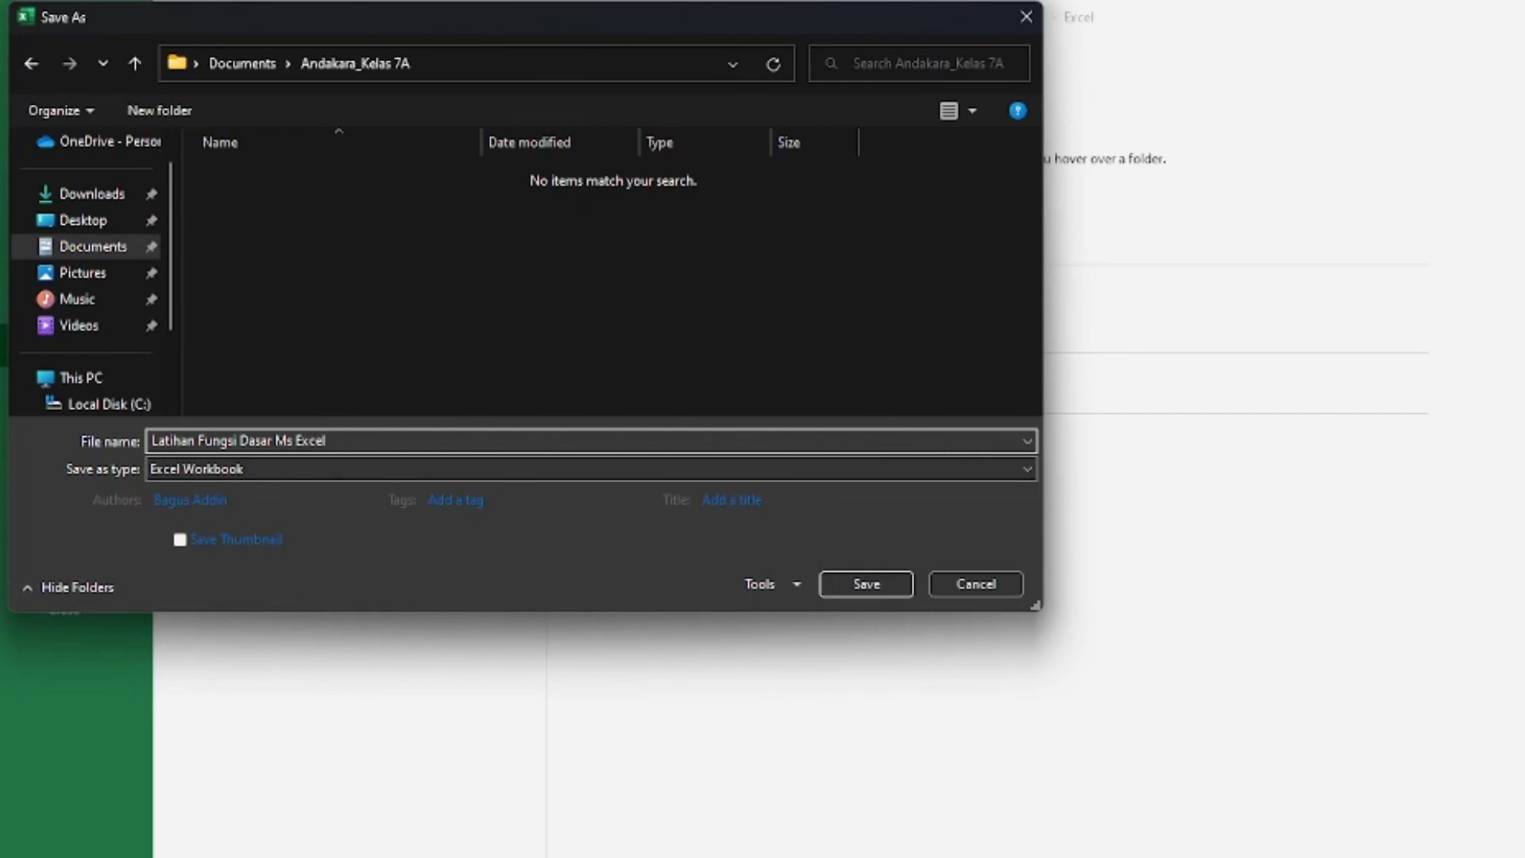
left_click(856, 585)
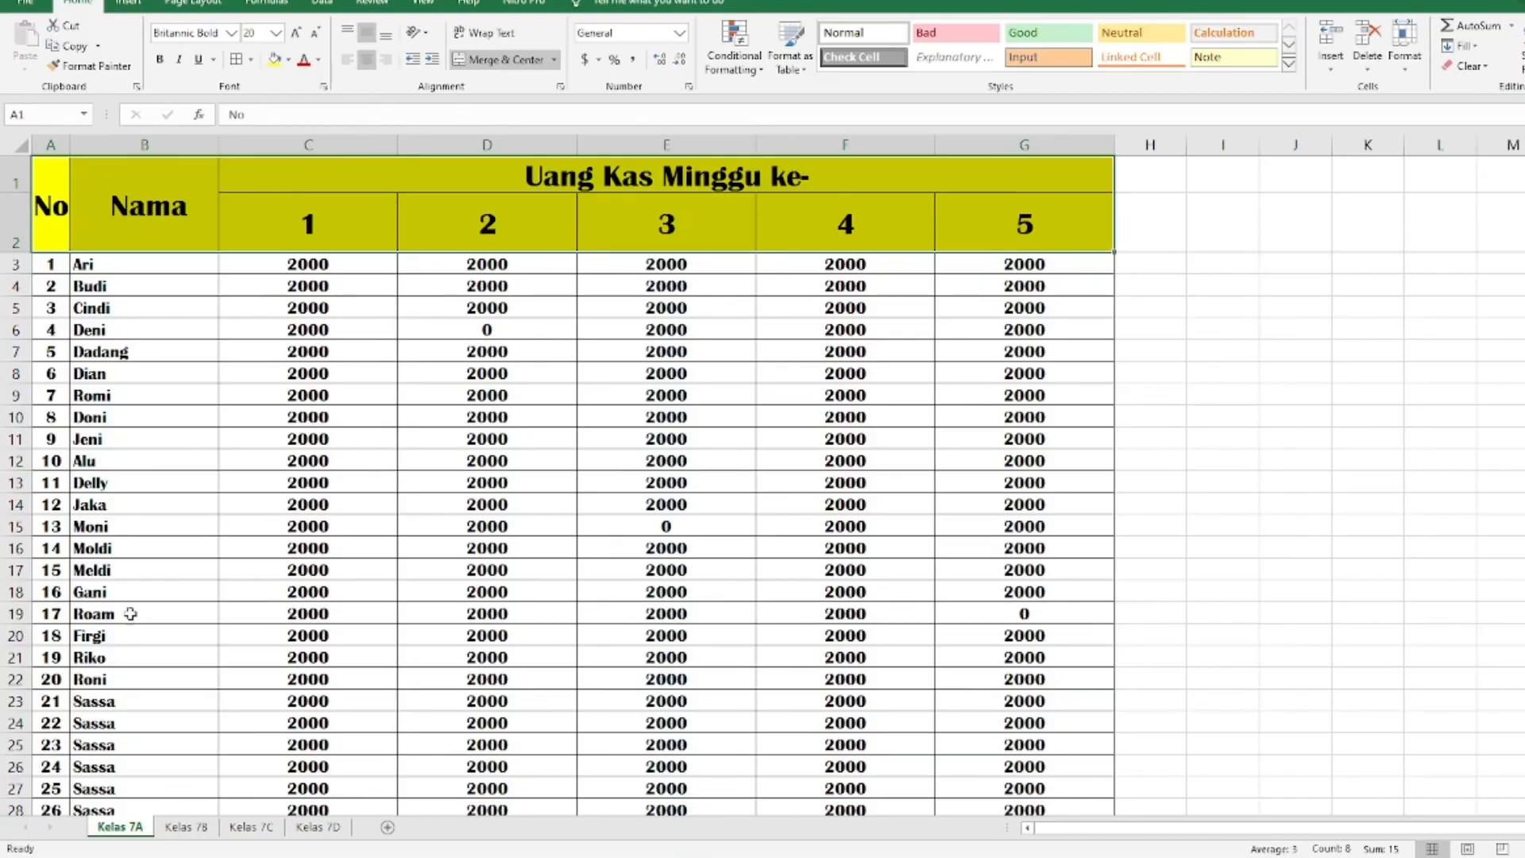
left_click(119, 308)
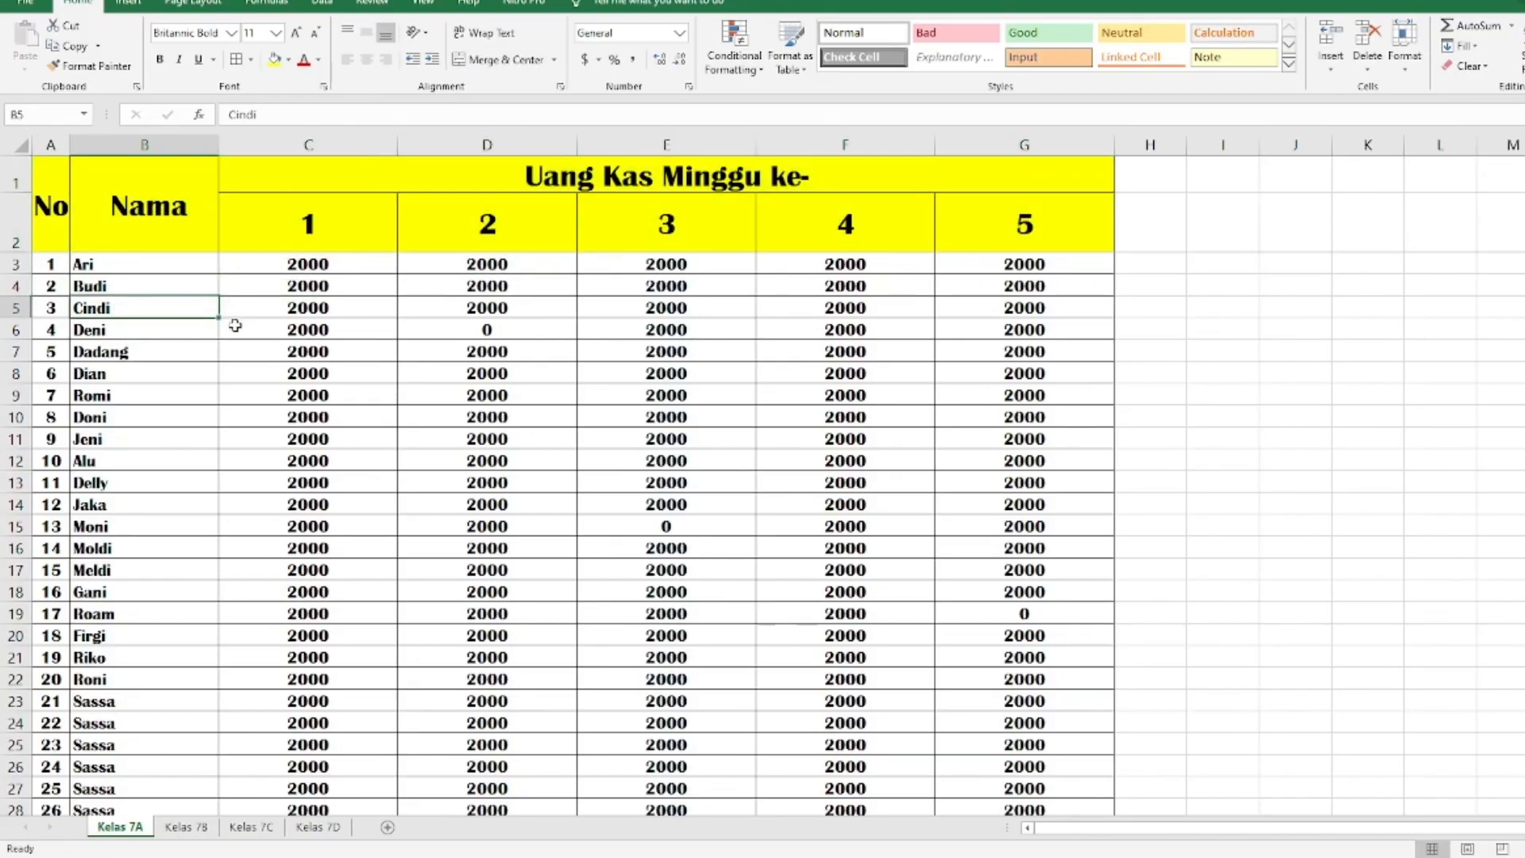